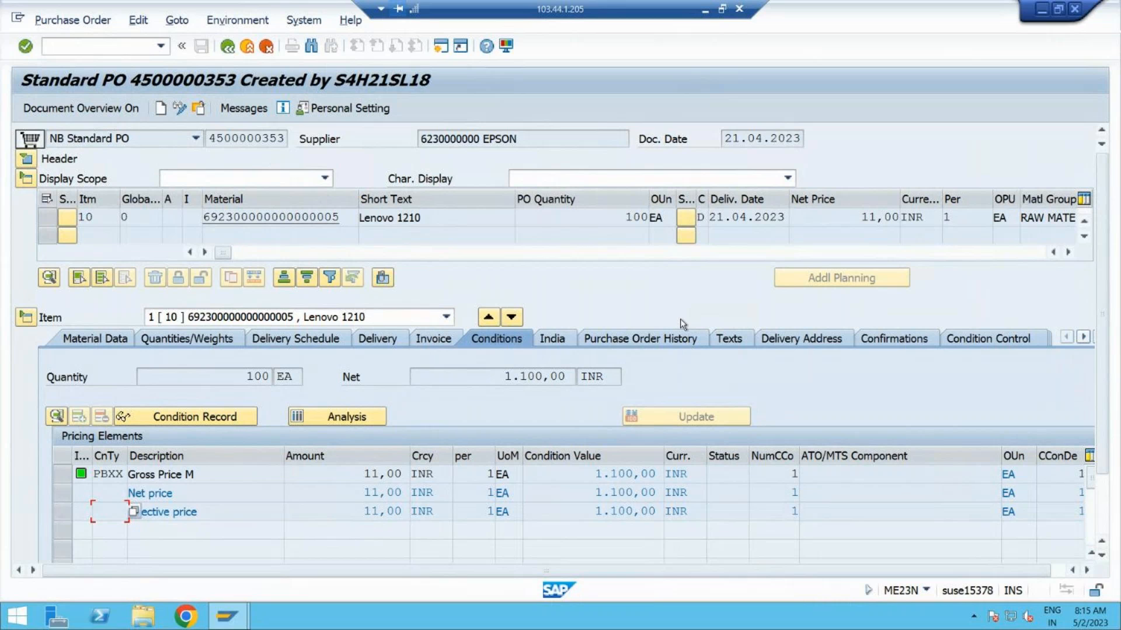
Examine the standard purchase order's structure by expanding and collapsing its header, item overview and item detail sections
click(27, 162)
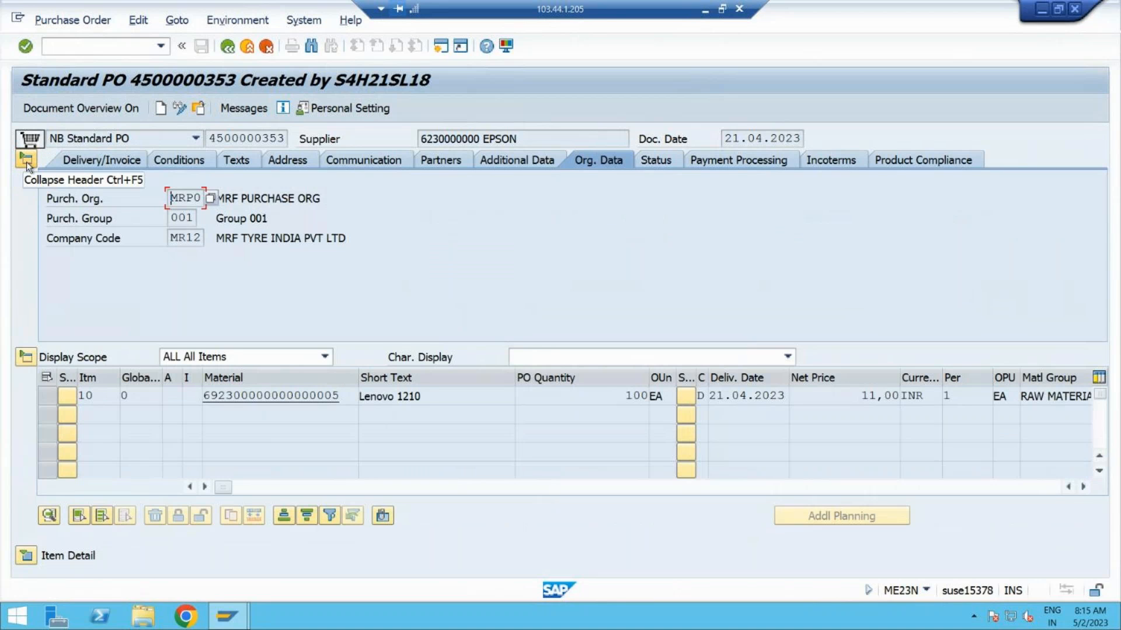
click(27, 162)
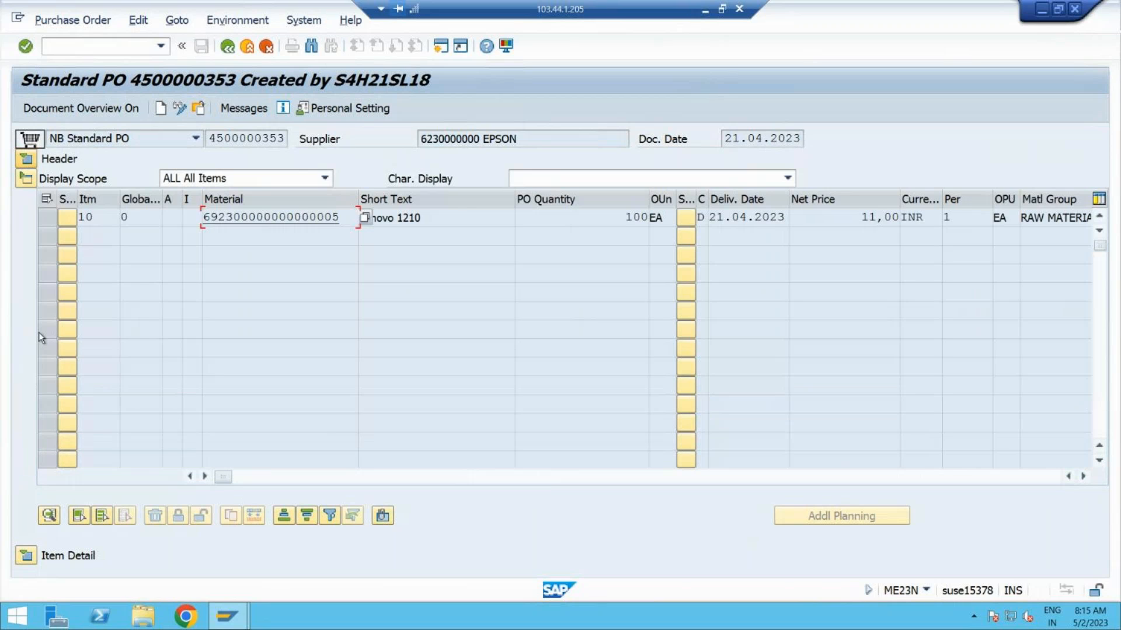
click(26, 558)
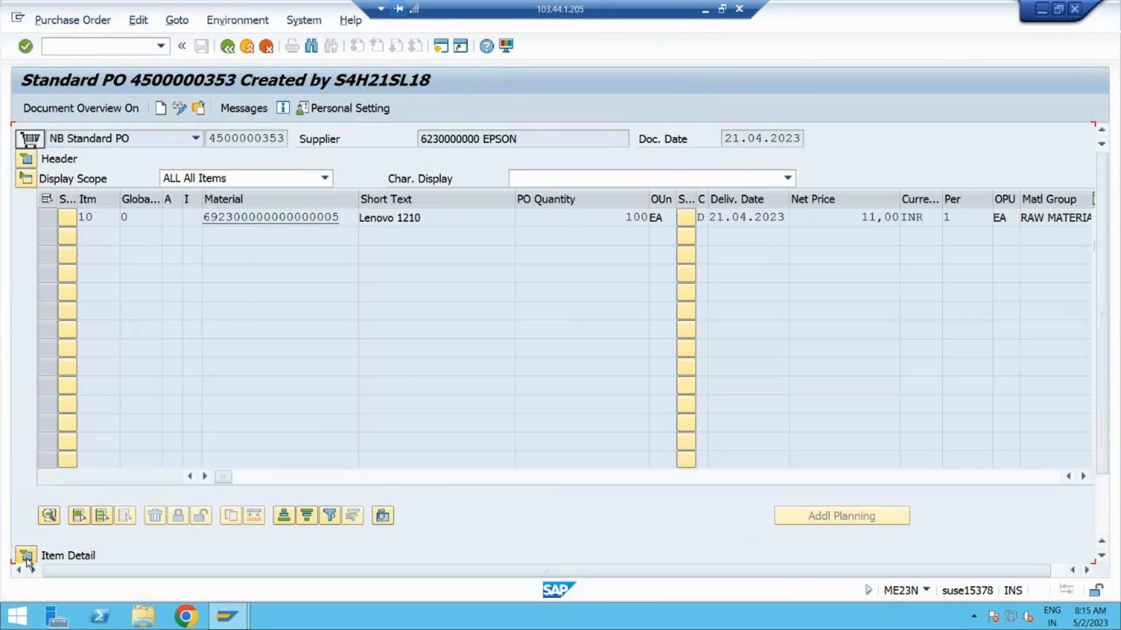
click(26, 178)
click(27, 196)
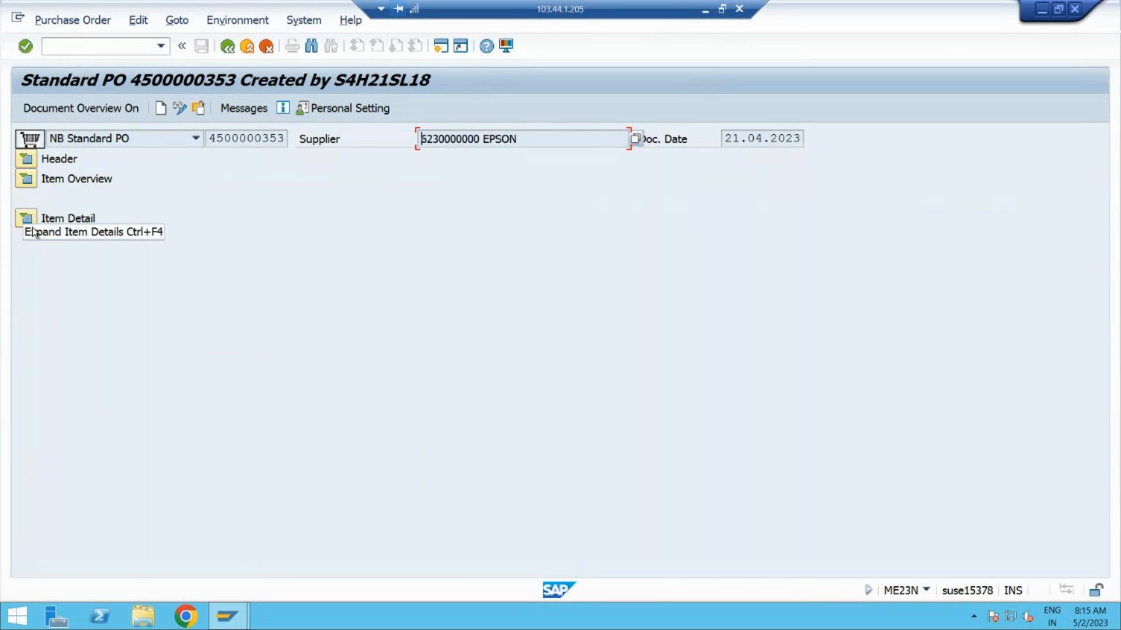
click(29, 161)
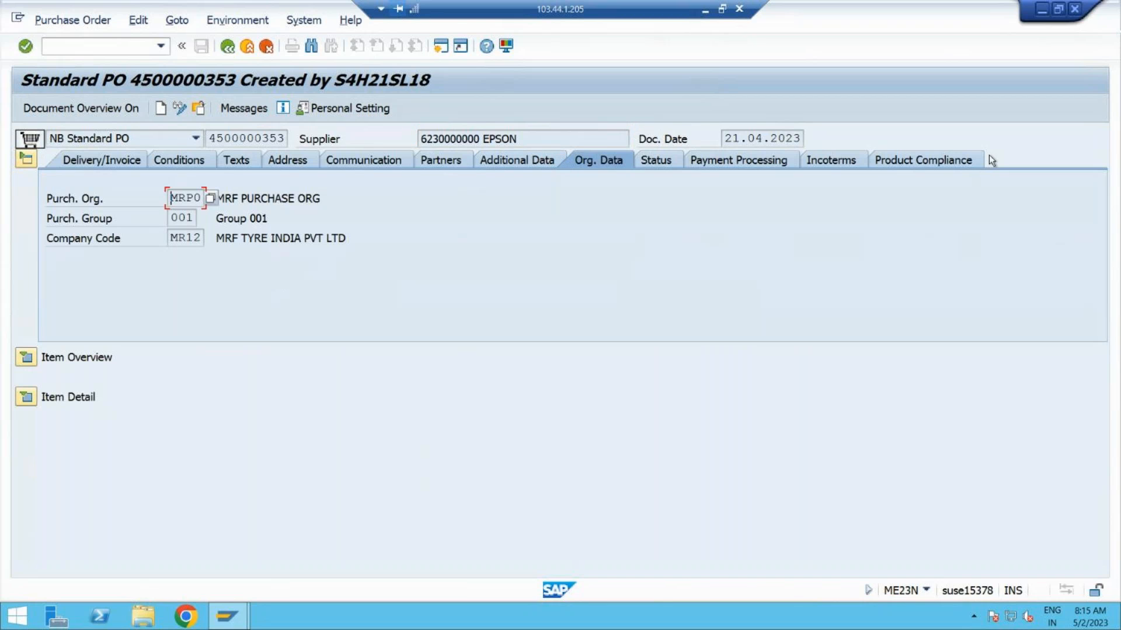
click(32, 402)
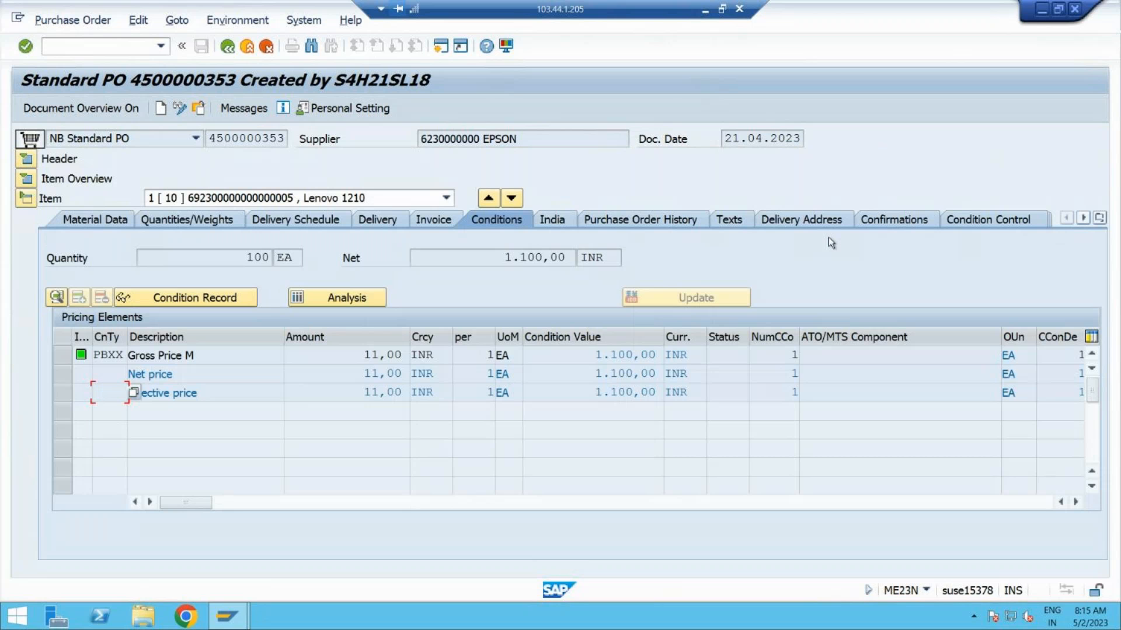
click(26, 179)
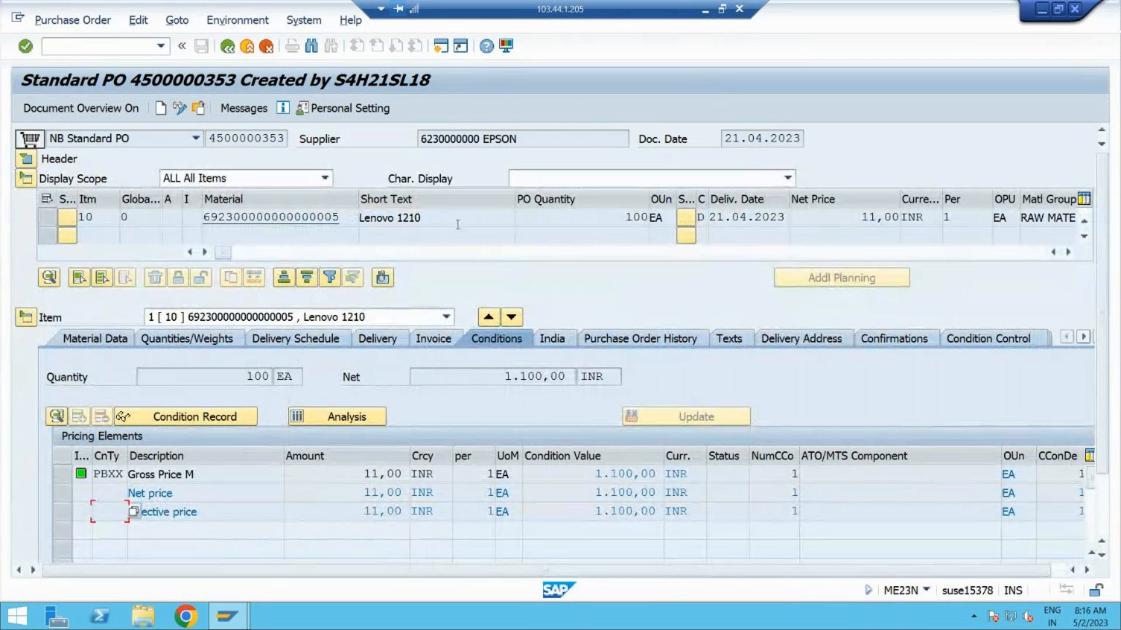
click(27, 159)
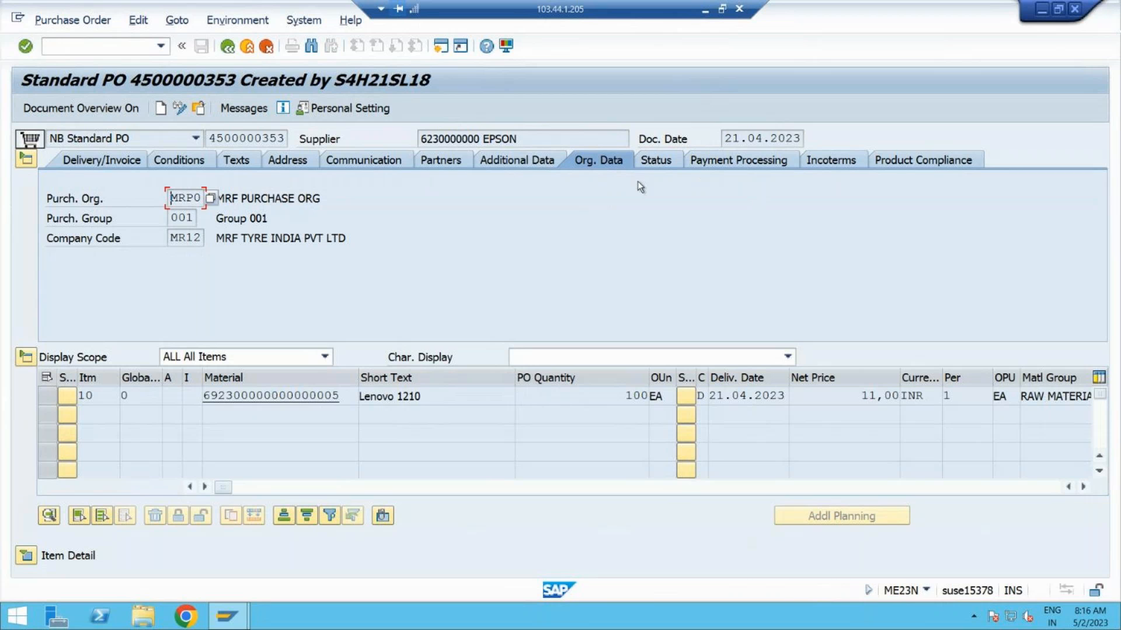
Start the purchase order creation transaction ME21N in place of the displayed order
click(136, 47)
text(/NME)
text(23N)
key(Return)
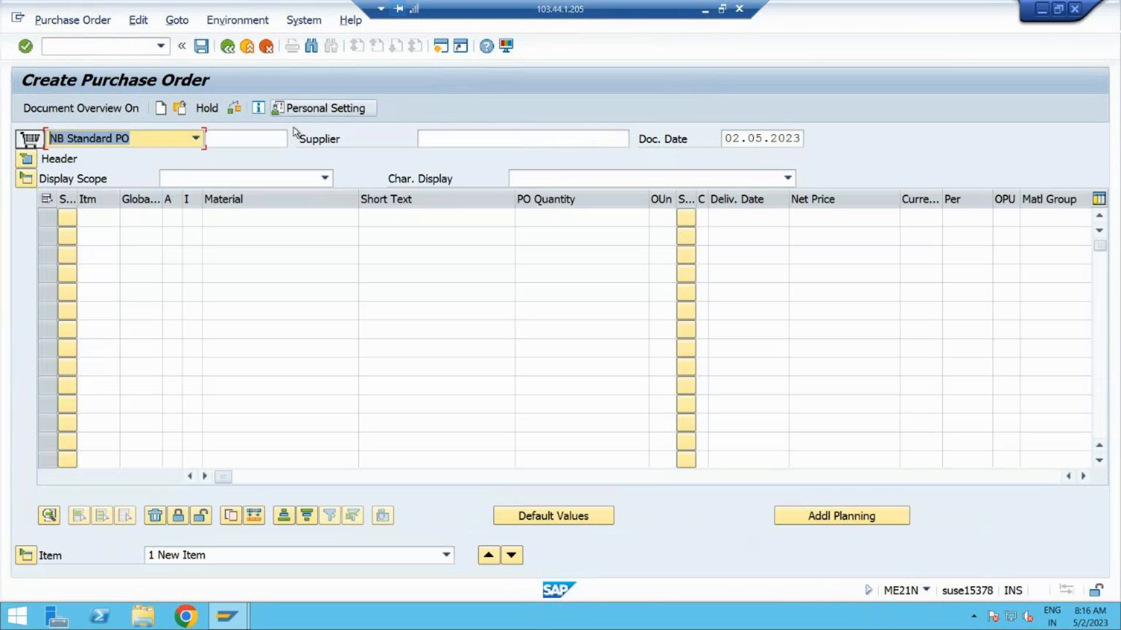
Set the new purchase order's document type to ZNB8 Standard PO BHEL8
click(197, 140)
scroll(133, 302, down, 1)
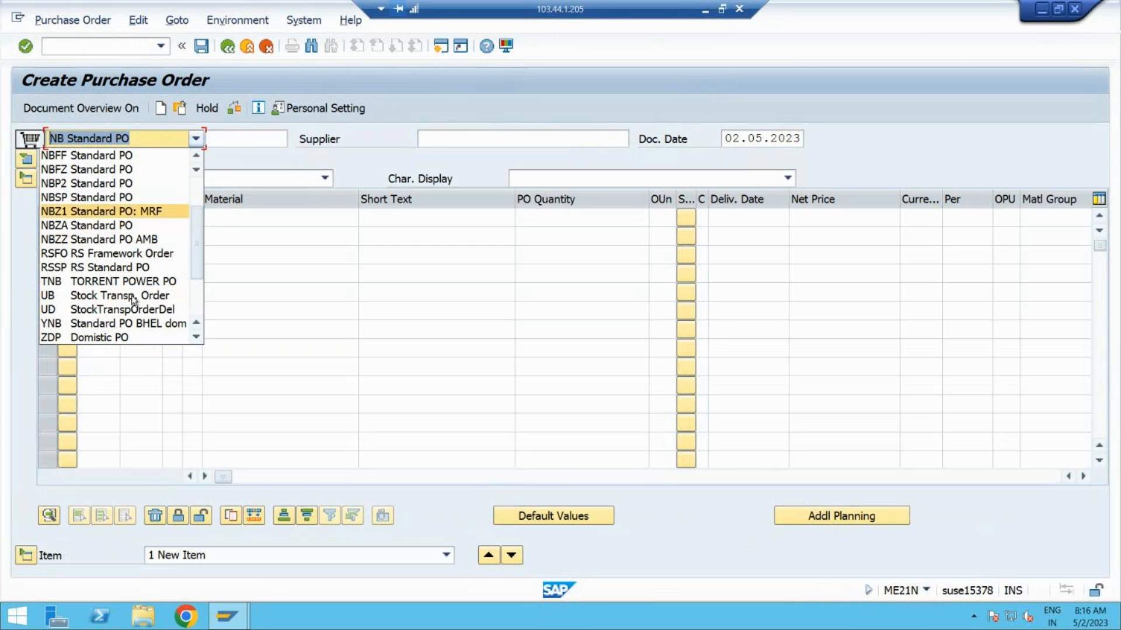
scroll(134, 302, down, 2)
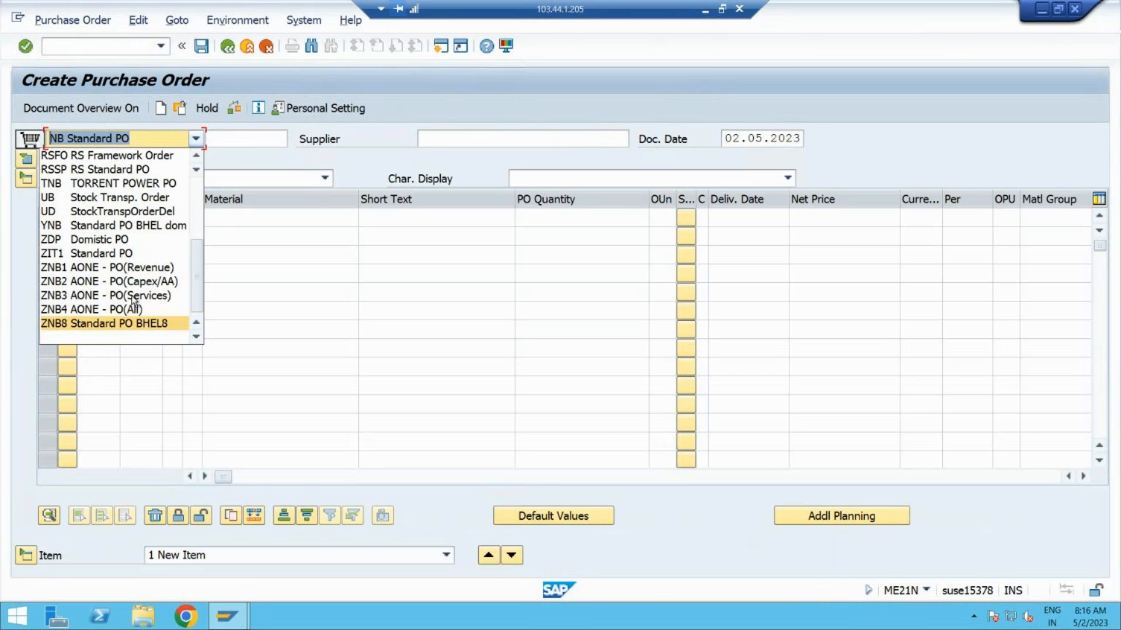
click(132, 322)
Fill in supplier 25002 (Tata Steel), purchasing organization 77P0 and purchasing group 001 for the order
click(501, 140)
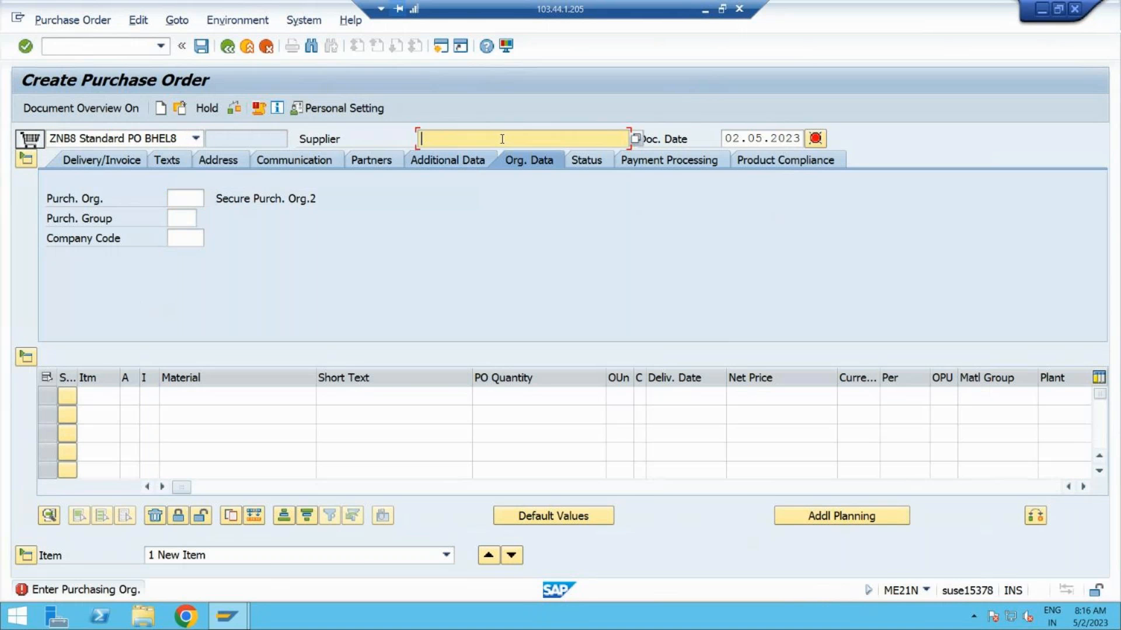
click(492, 153)
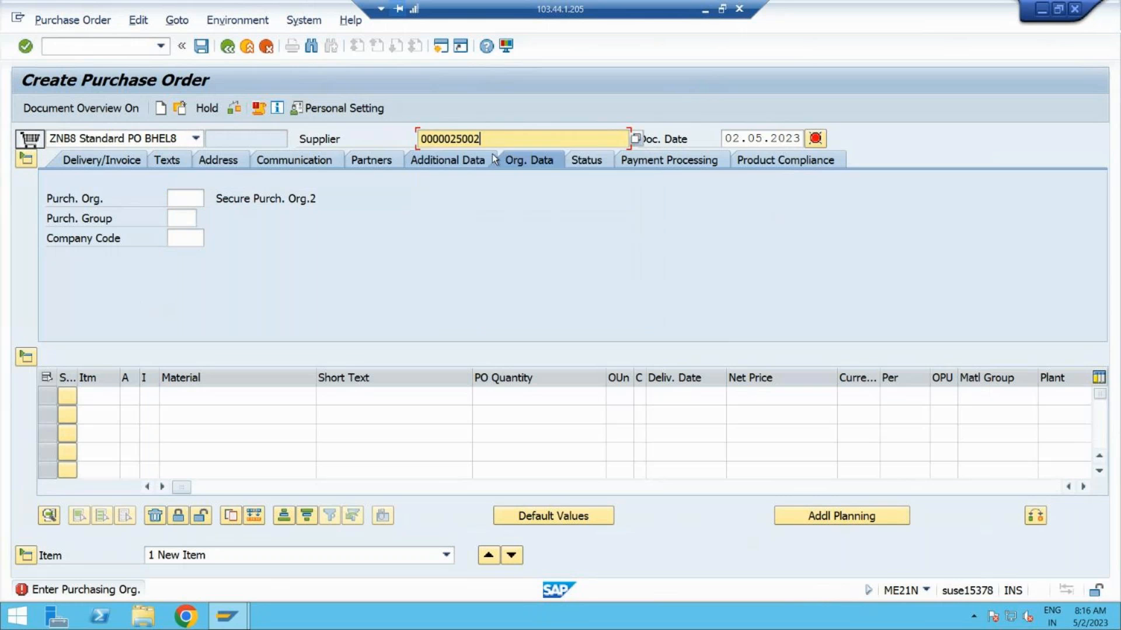
click(174, 199)
click(181, 214)
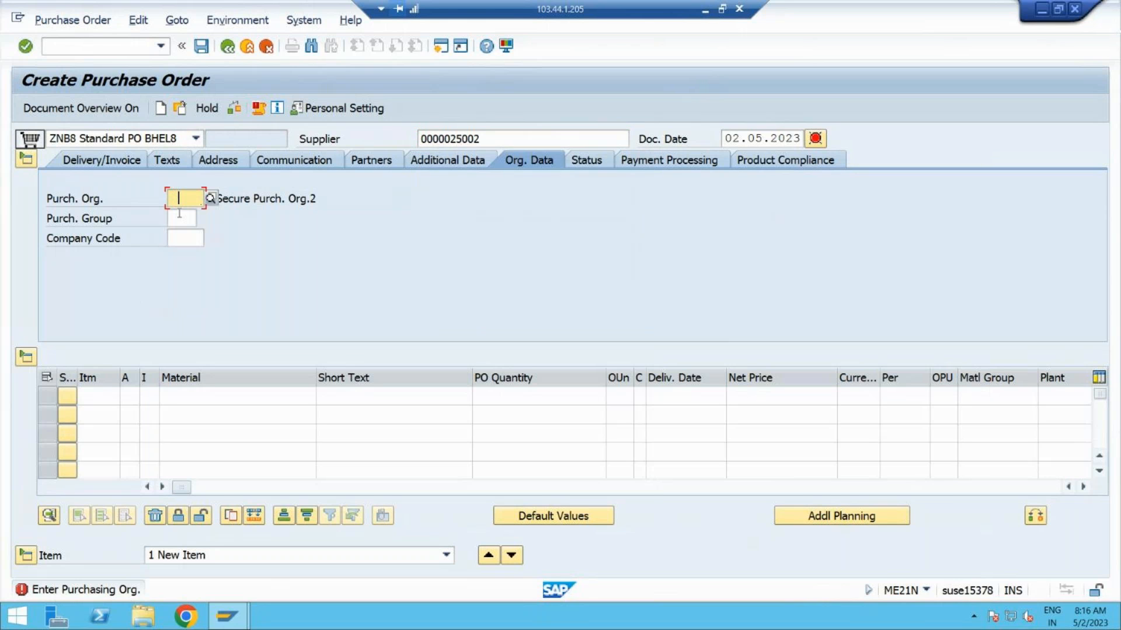
click(179, 215)
text(001)
key(Return)
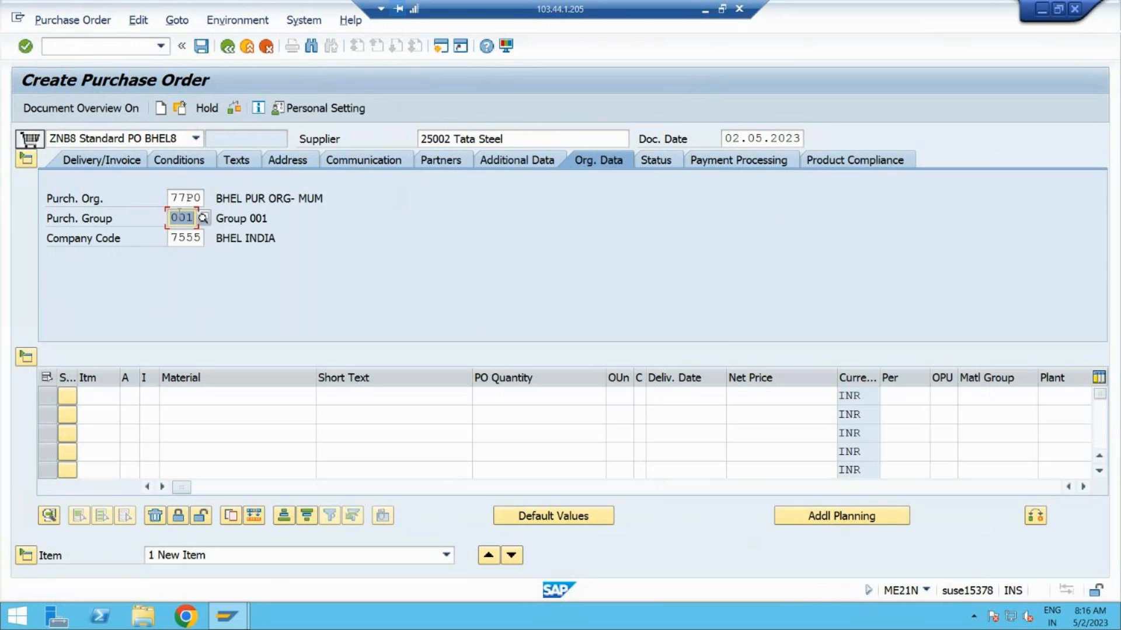
Search for materials of plant 77P1 for the first item and choose STEEL 190
click(200, 394)
click(322, 396)
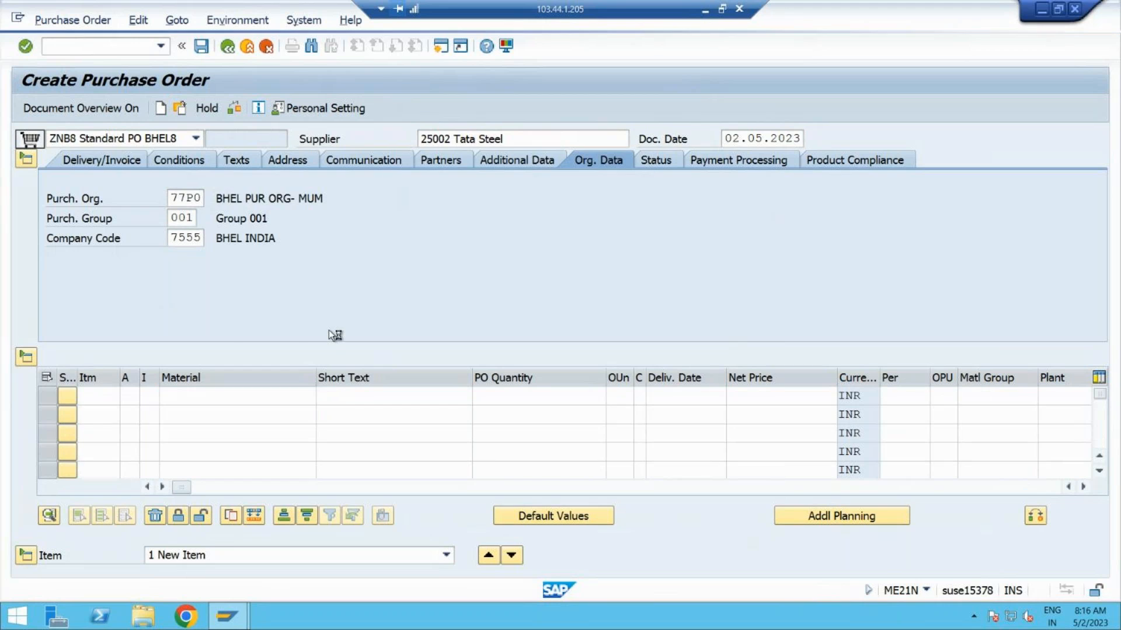
click(242, 295)
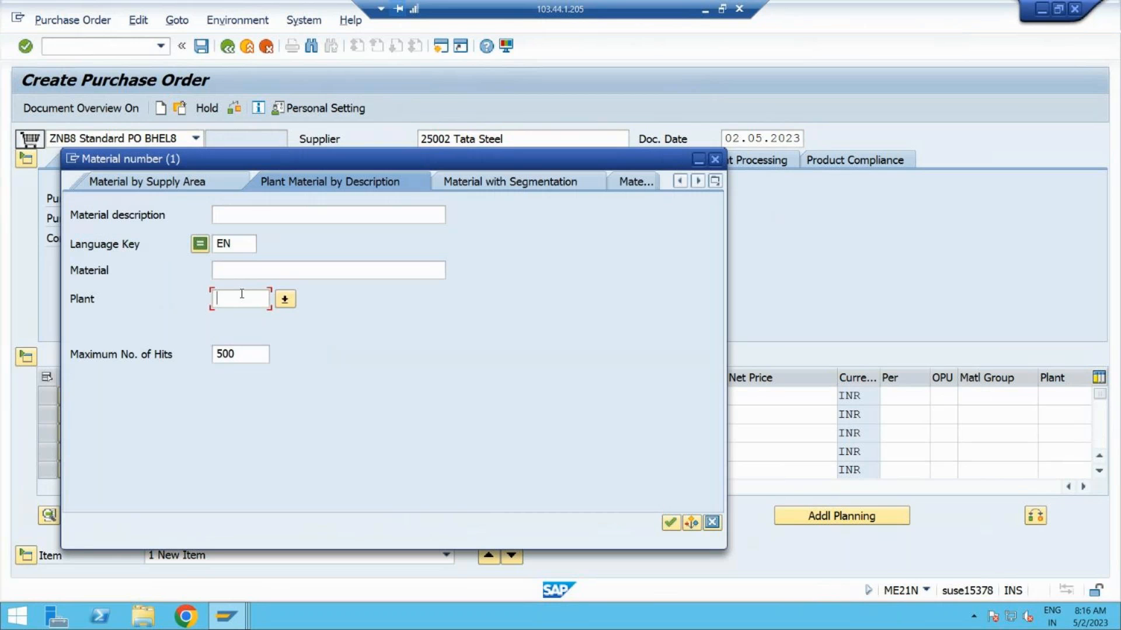
text(77P1)
key(Return)
double_click(162, 122)
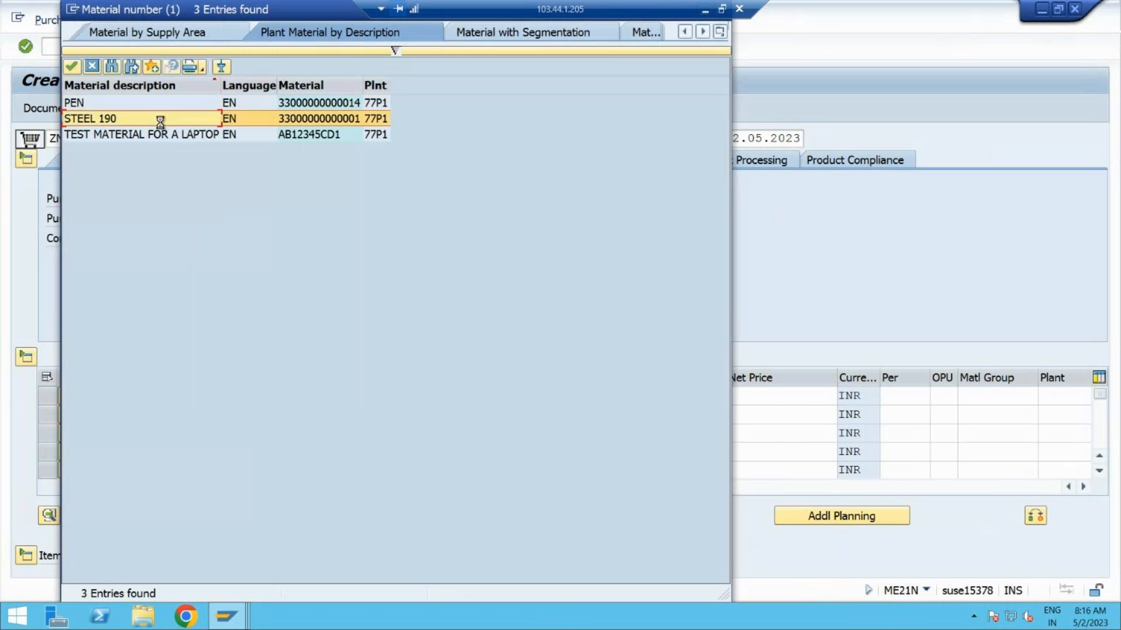
Enter a quantity of 100, a net price of 100 and plant 77P1 for the first item
click(496, 403)
text(100)
key(Tab)
key(Tab)
text(100)
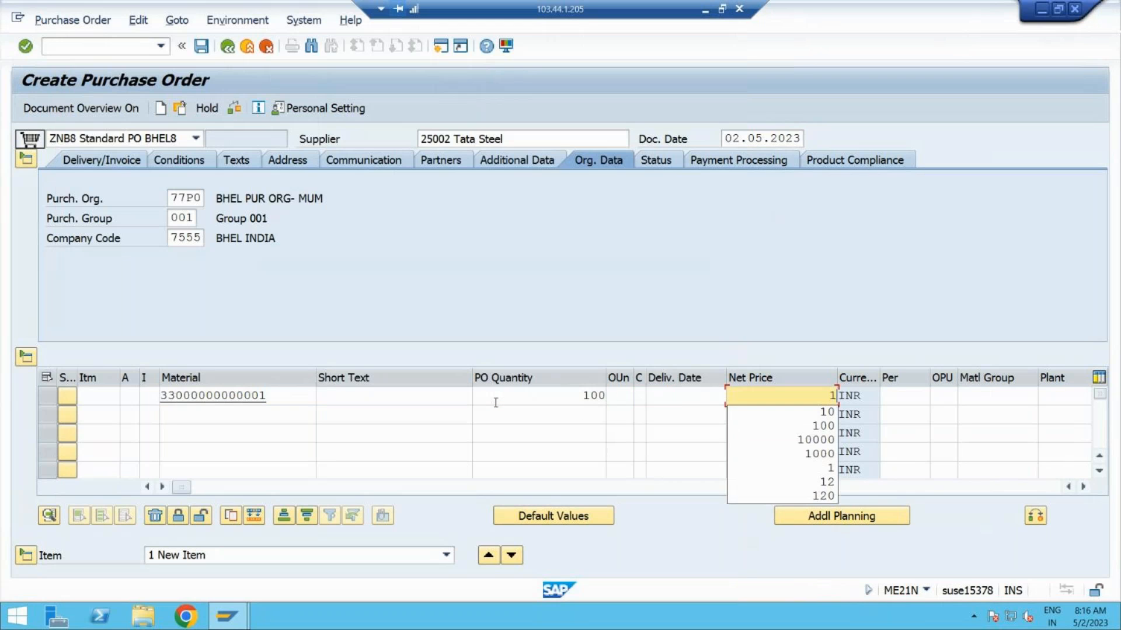
key(Tab)
key(Tab)
key(Tab)
text(7)
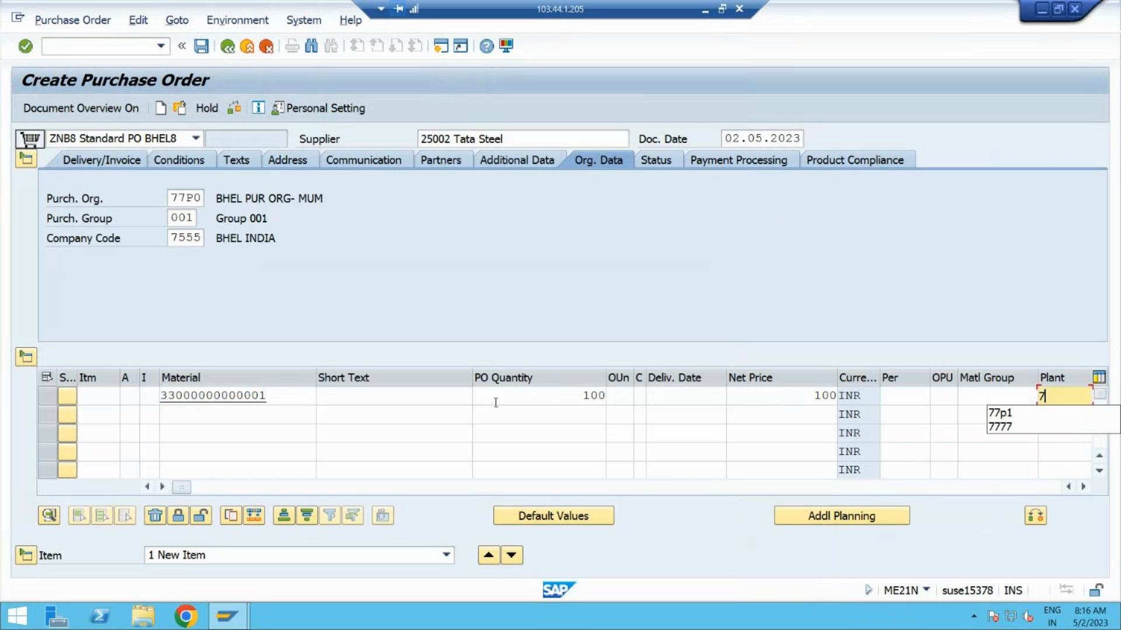
text(7p1)
key(Return)
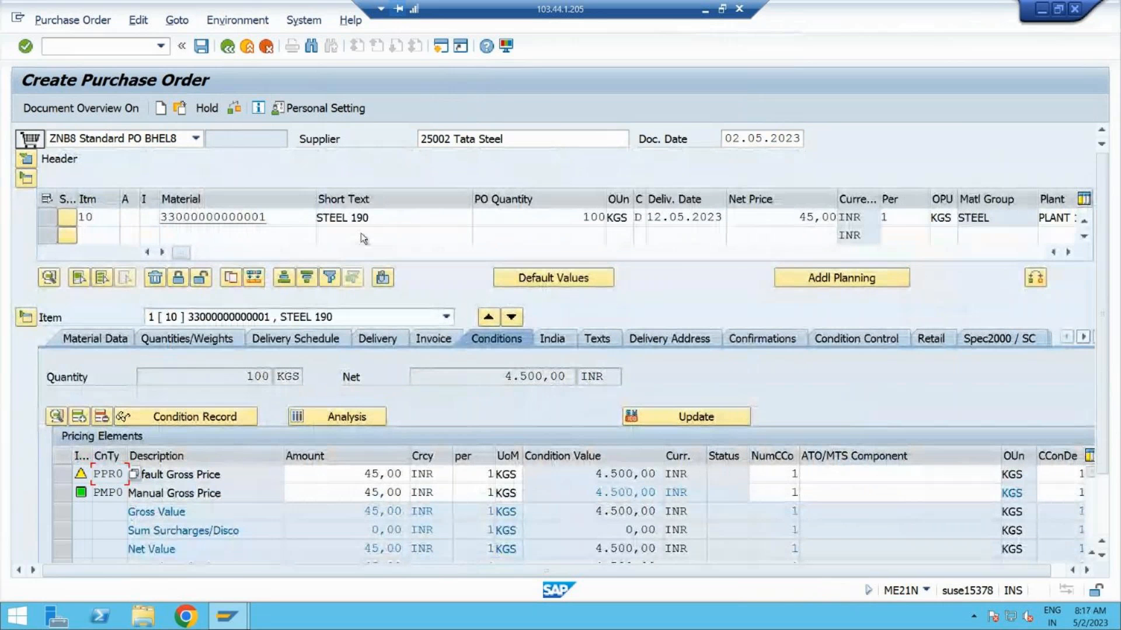
click(62, 476)
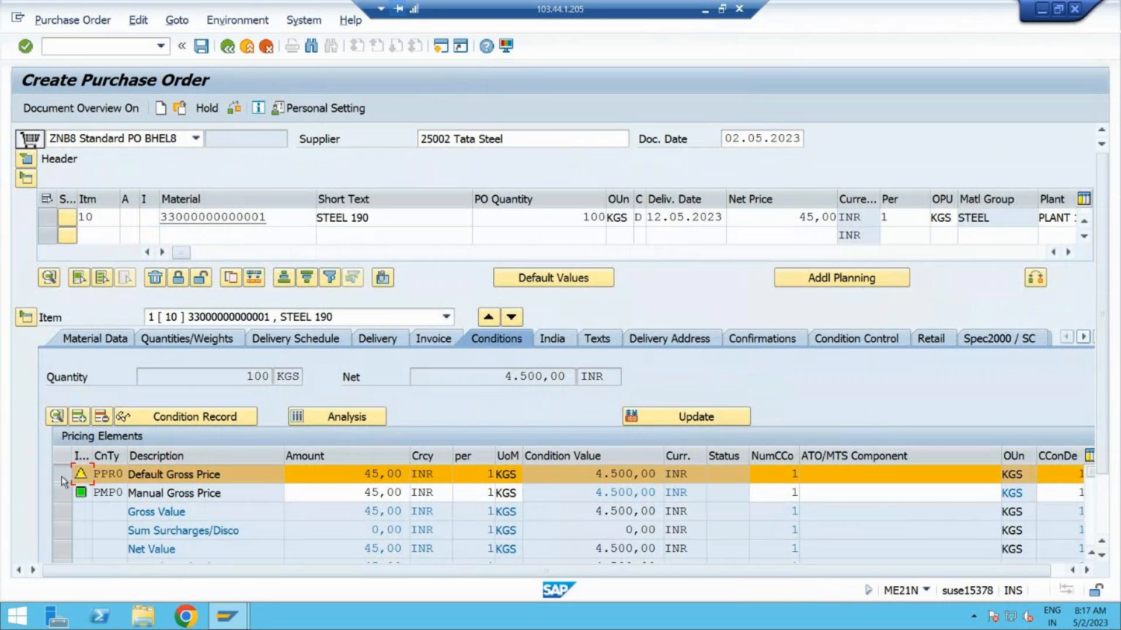
click(218, 216)
click(322, 218)
click(238, 300)
key(Return)
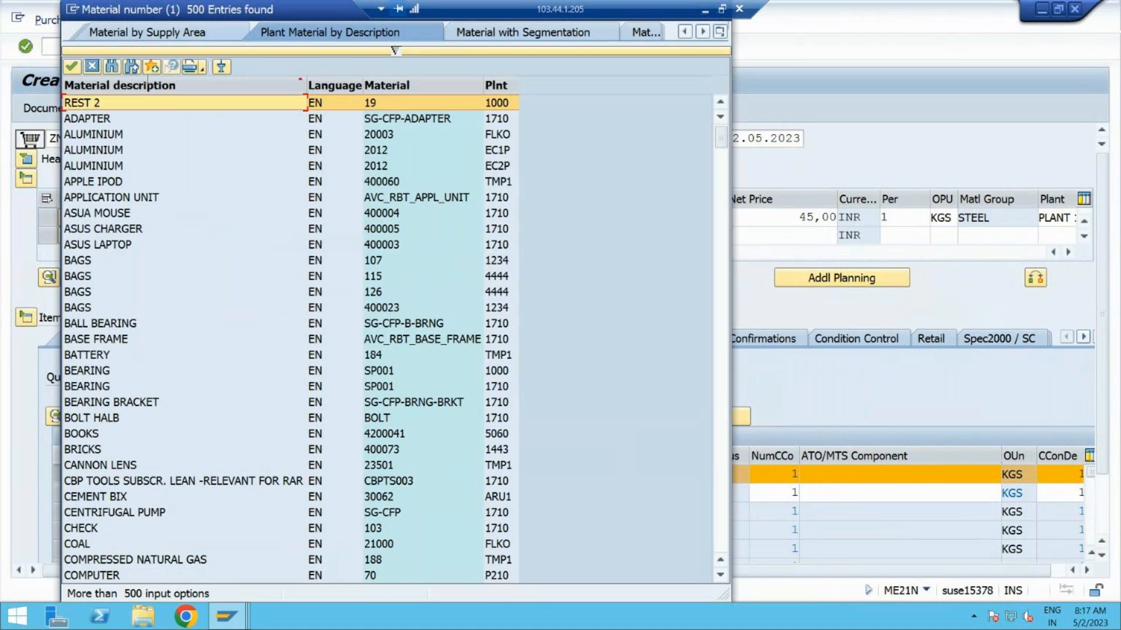
click(92, 66)
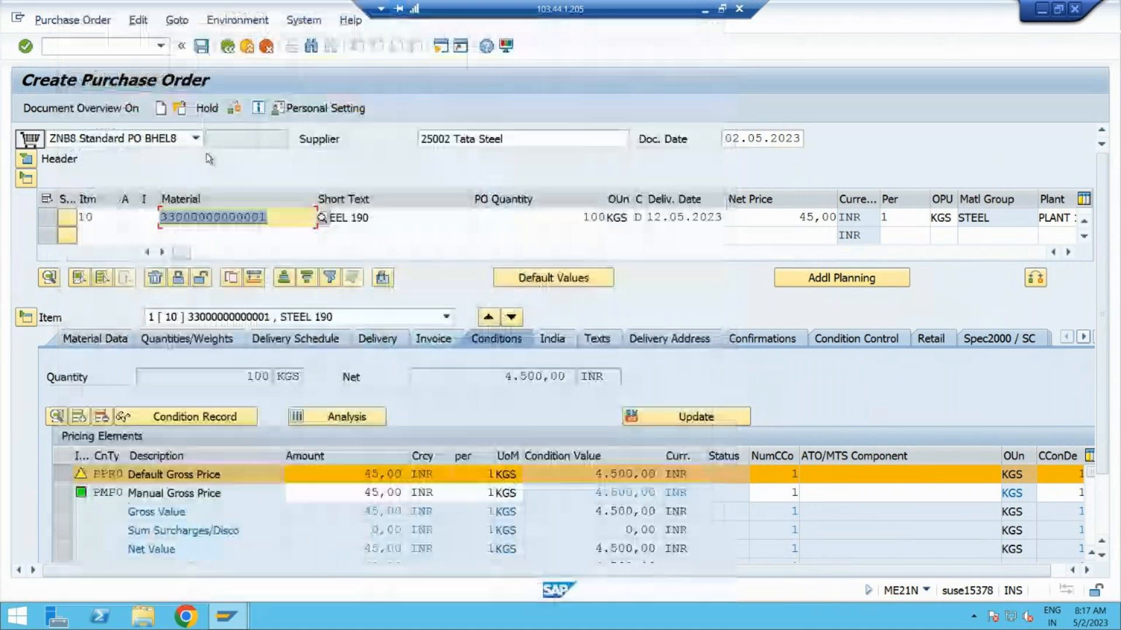
Replace the first item's material with PEN from the material search restricted to plant 77P1
click(319, 217)
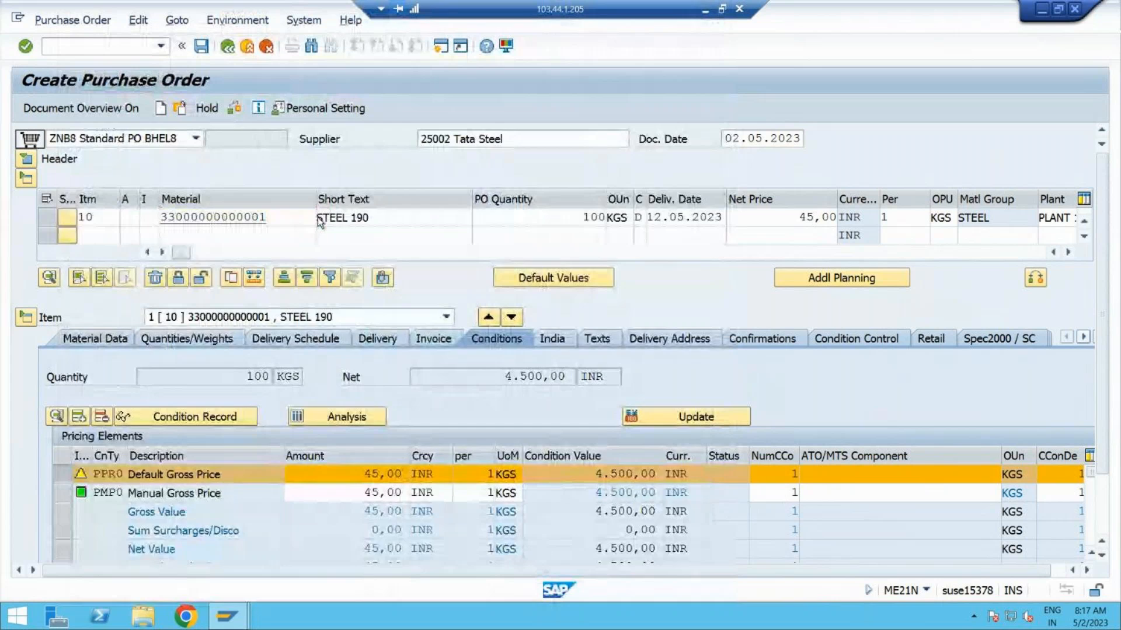
click(250, 299)
text(77P1)
key(Return)
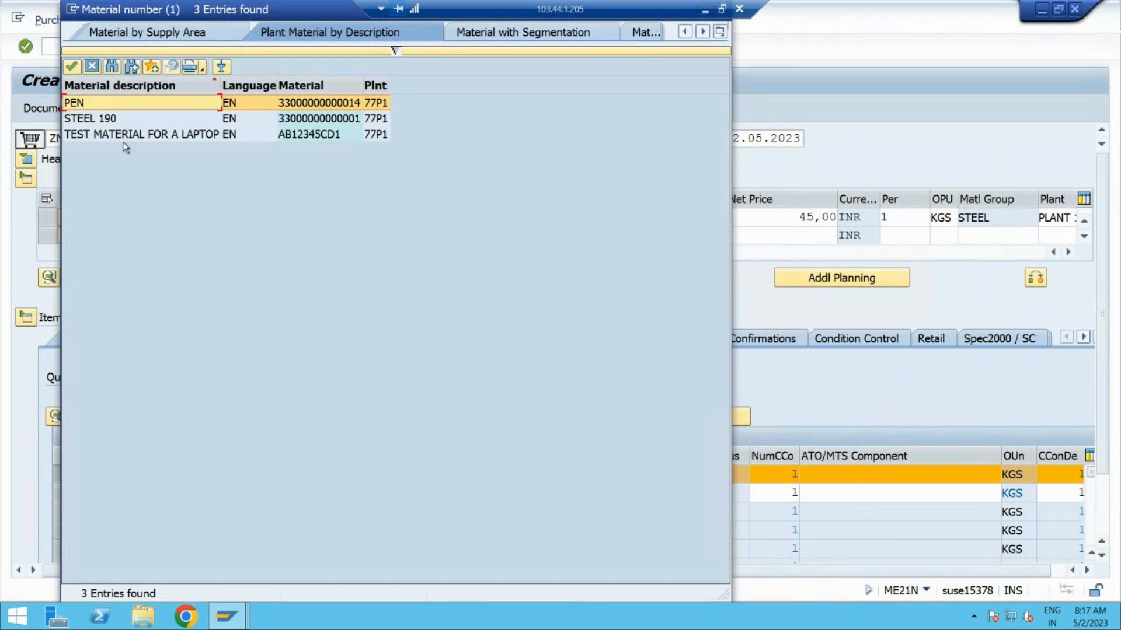
double_click(100, 104)
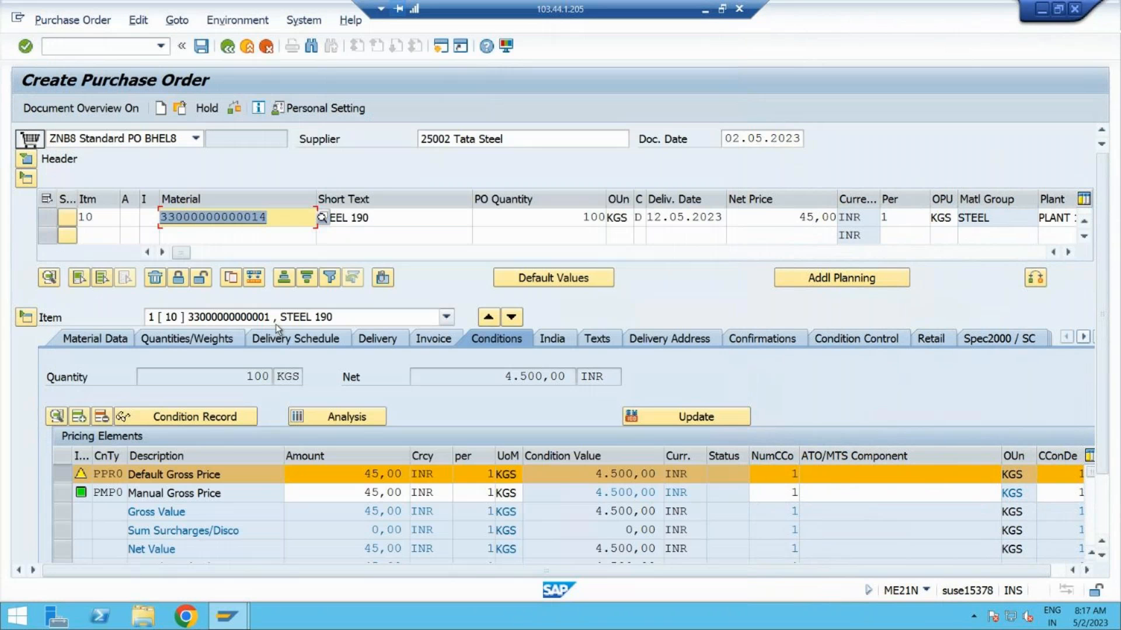
key(Return)
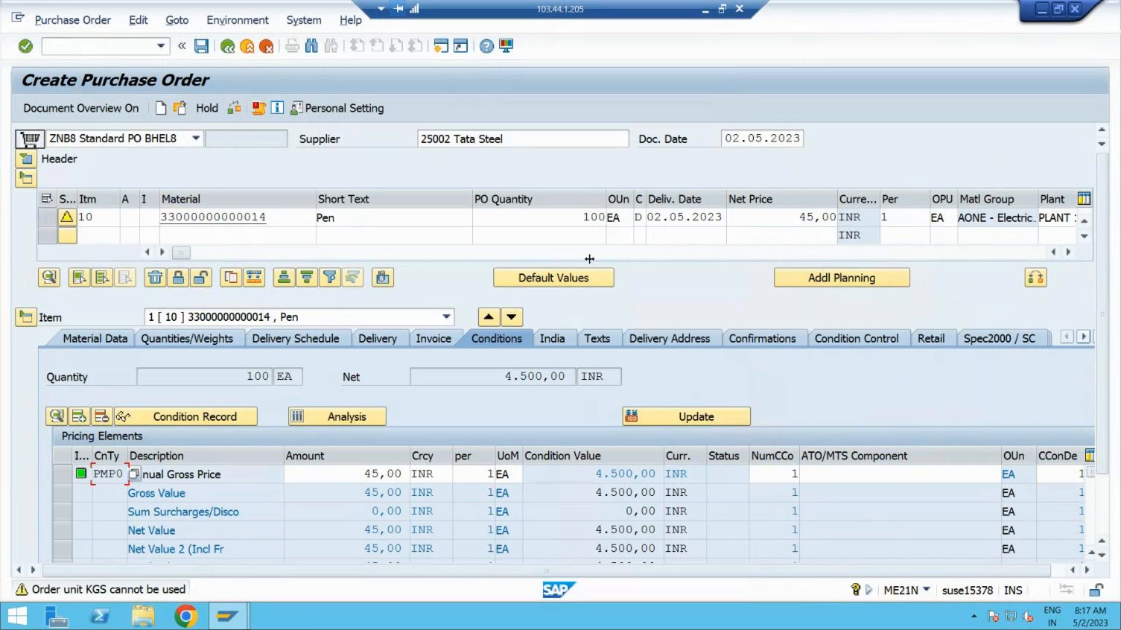
Expand the header and save the purchase order, then view and close the creation message's details
click(27, 161)
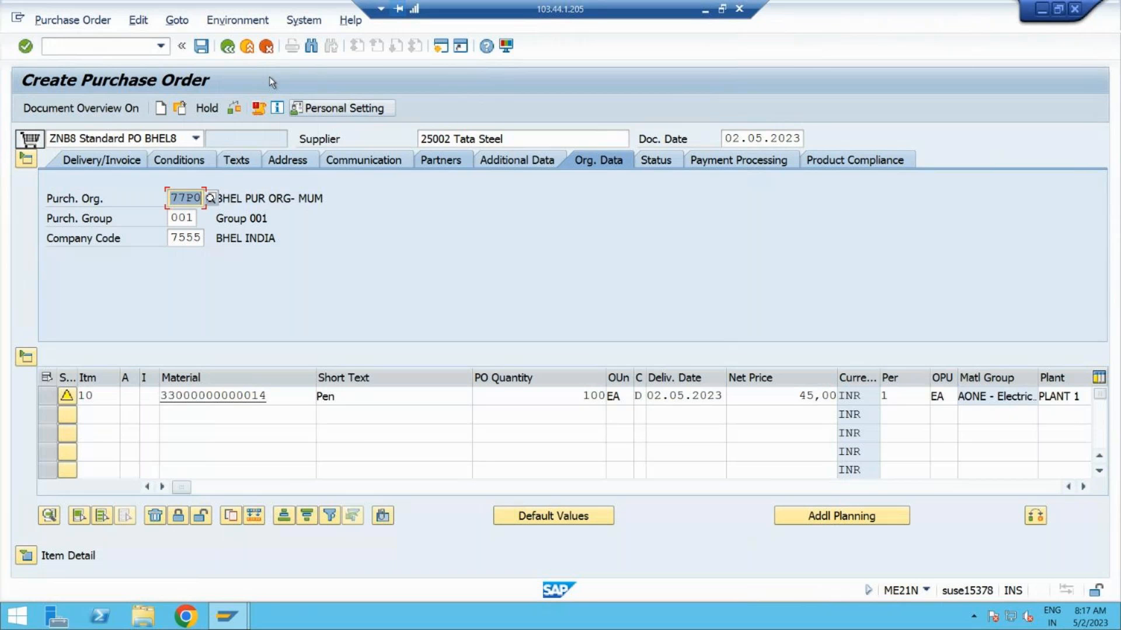
click(201, 47)
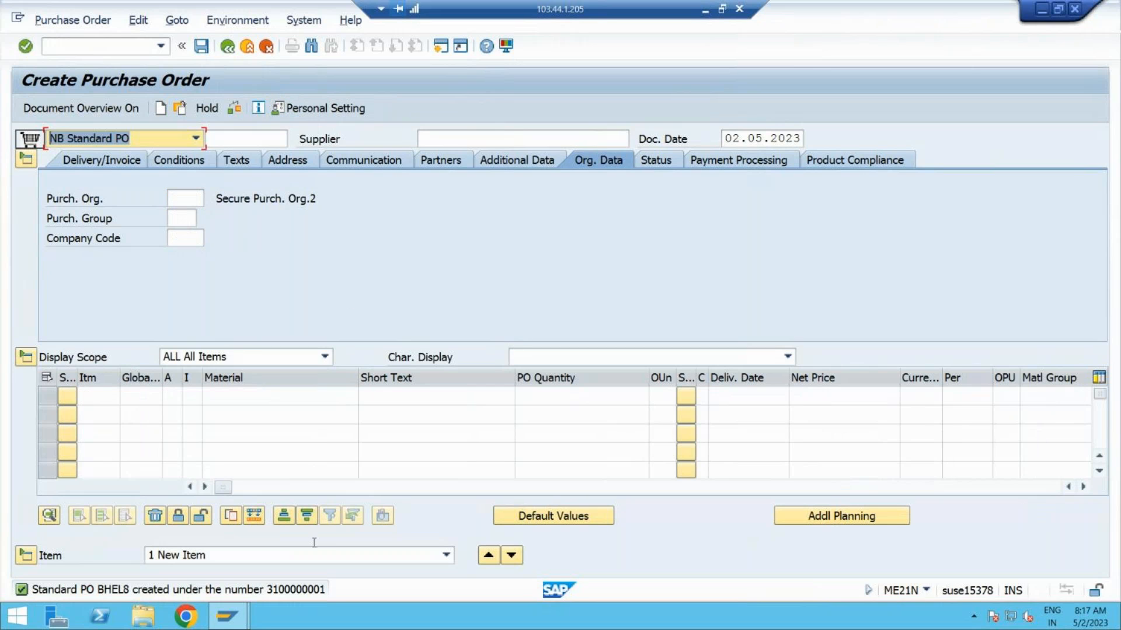
double_click(310, 590)
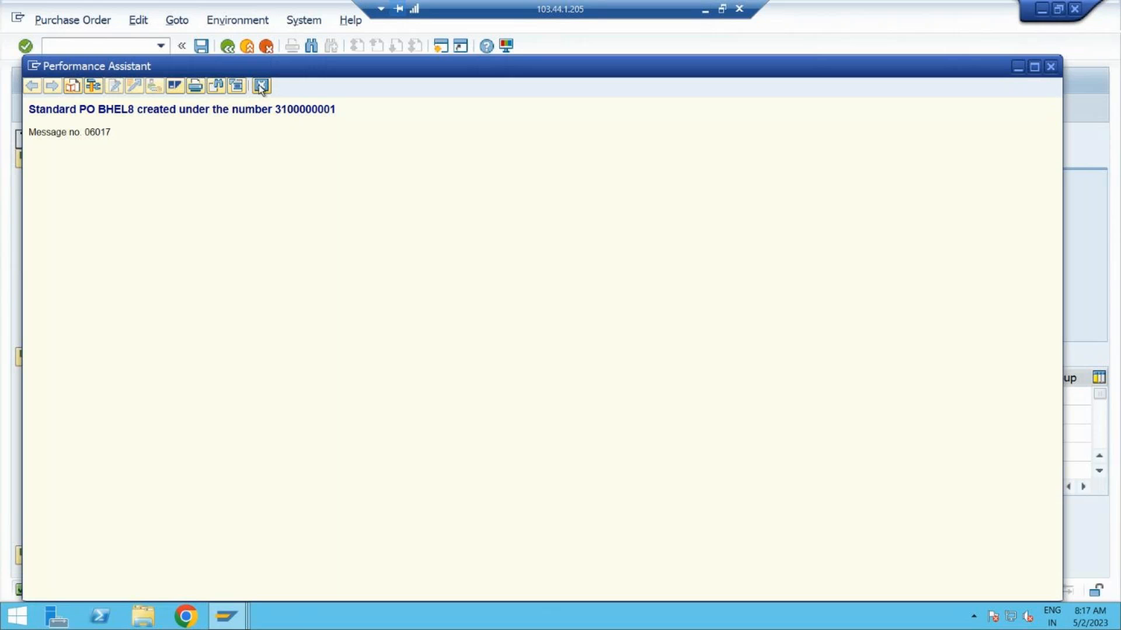
click(261, 86)
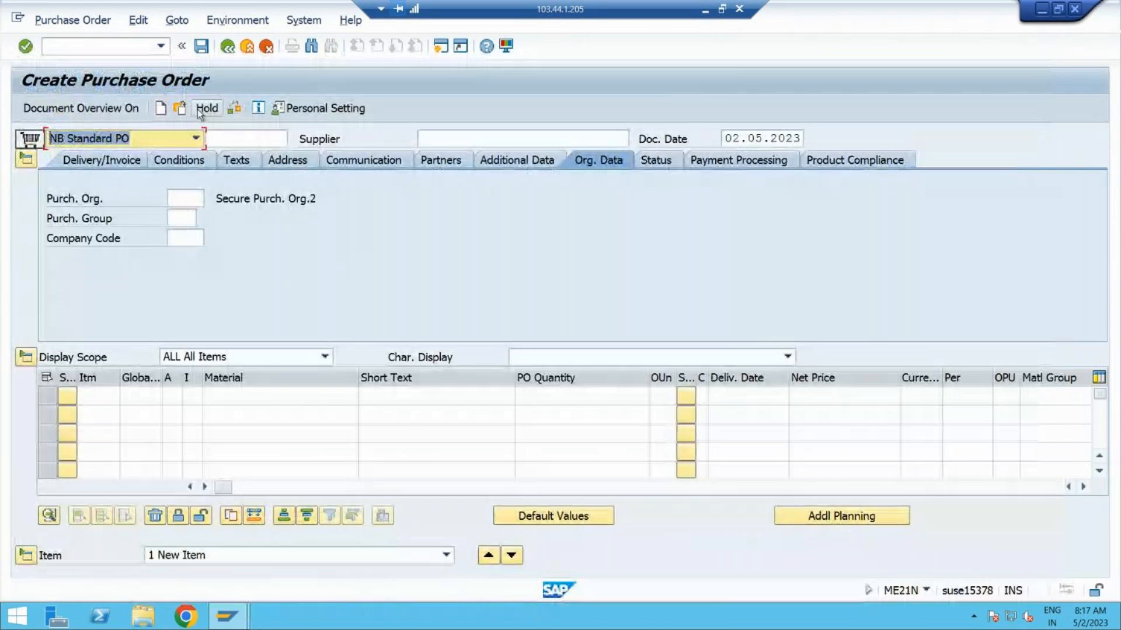
Display the newly created ZNB8 purchase order and expand its header to review the organizational data
click(180, 109)
key(Return)
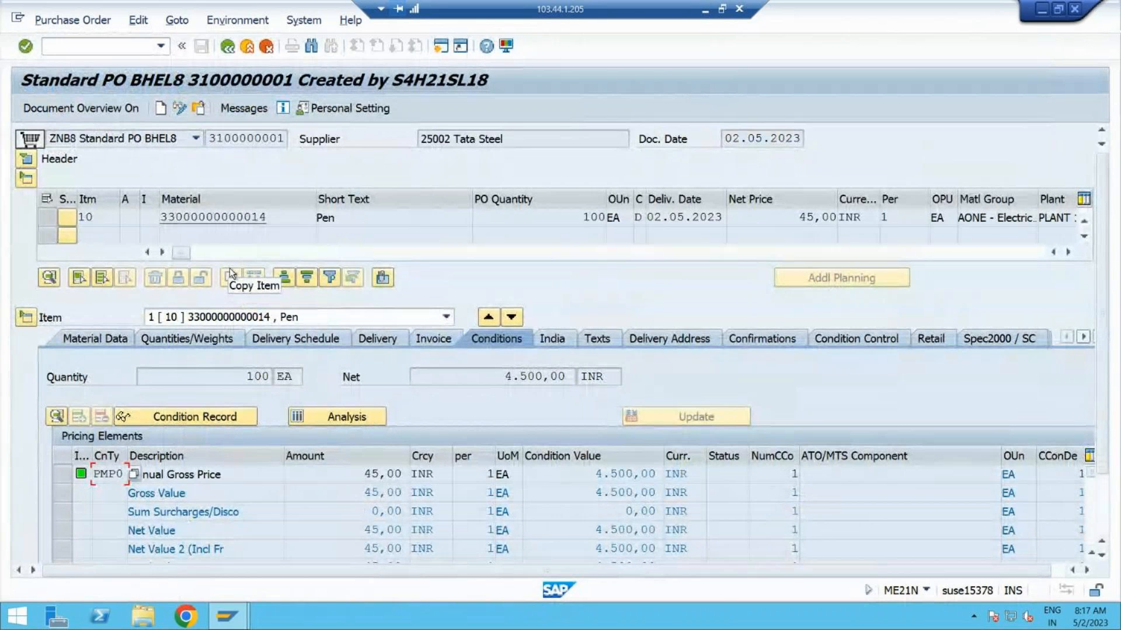
click(26, 158)
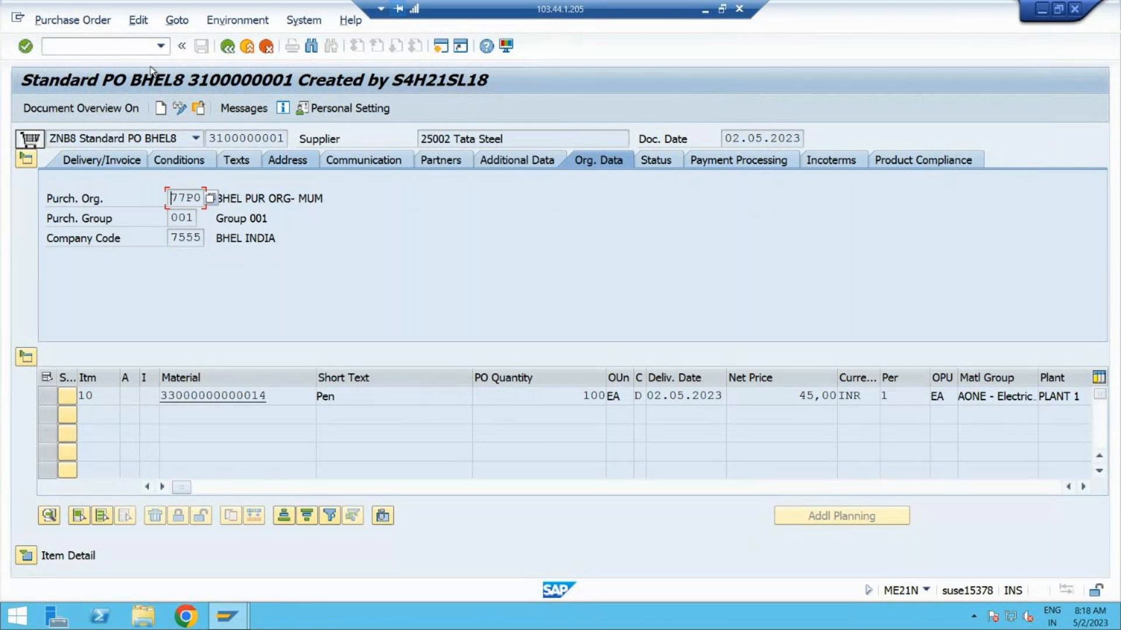
mouse_move(225, 613)
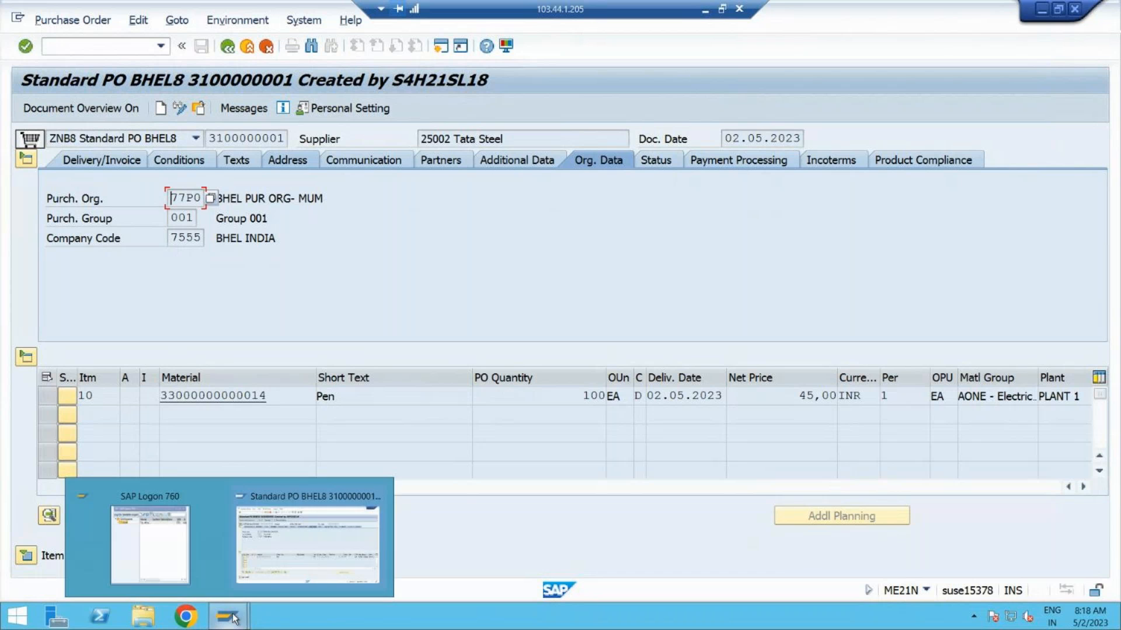
Review the purchase order release strategy slide, comparing its approval intervals and characteristic fields with the displayed purchase order
click(285, 566)
key(alt+Tab)
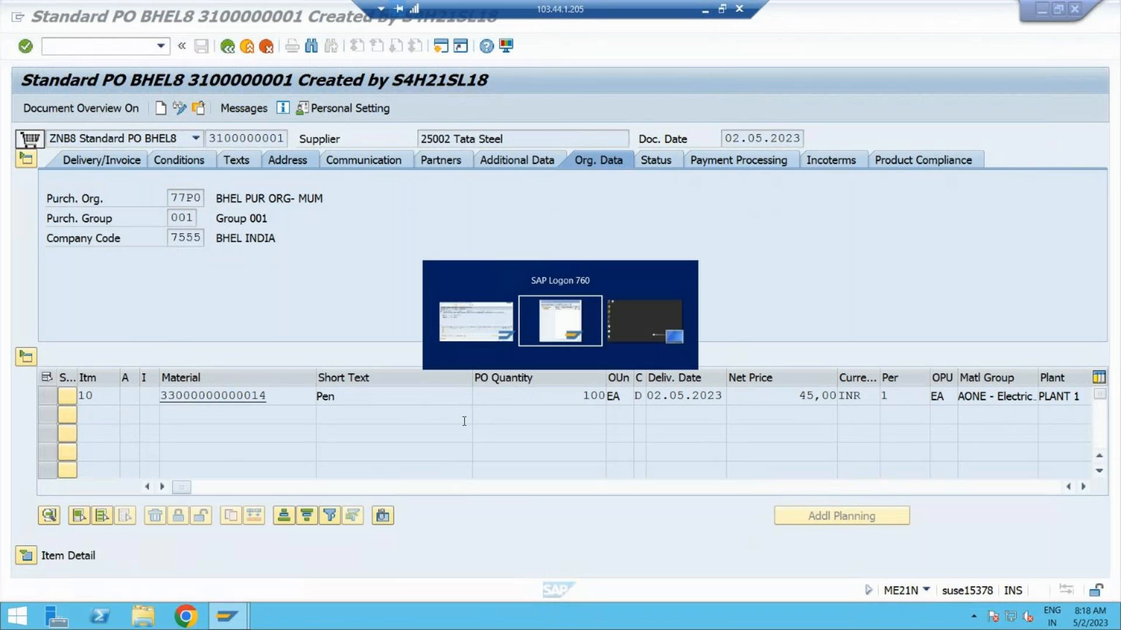
key(alt+Tab)
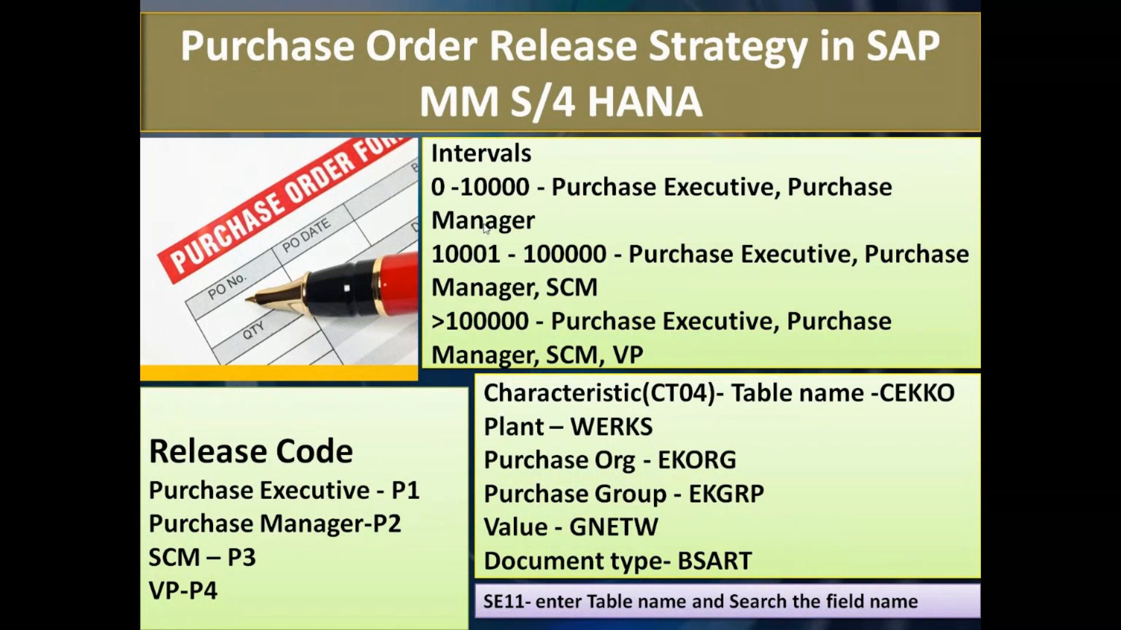
key(alt+Tab)
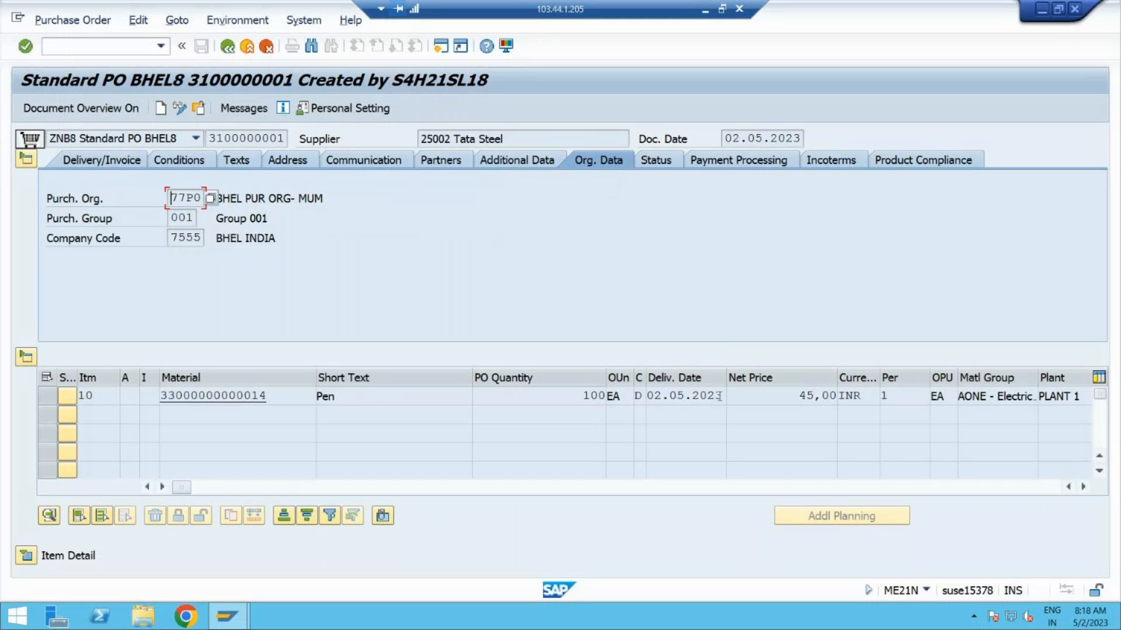
key(alt)
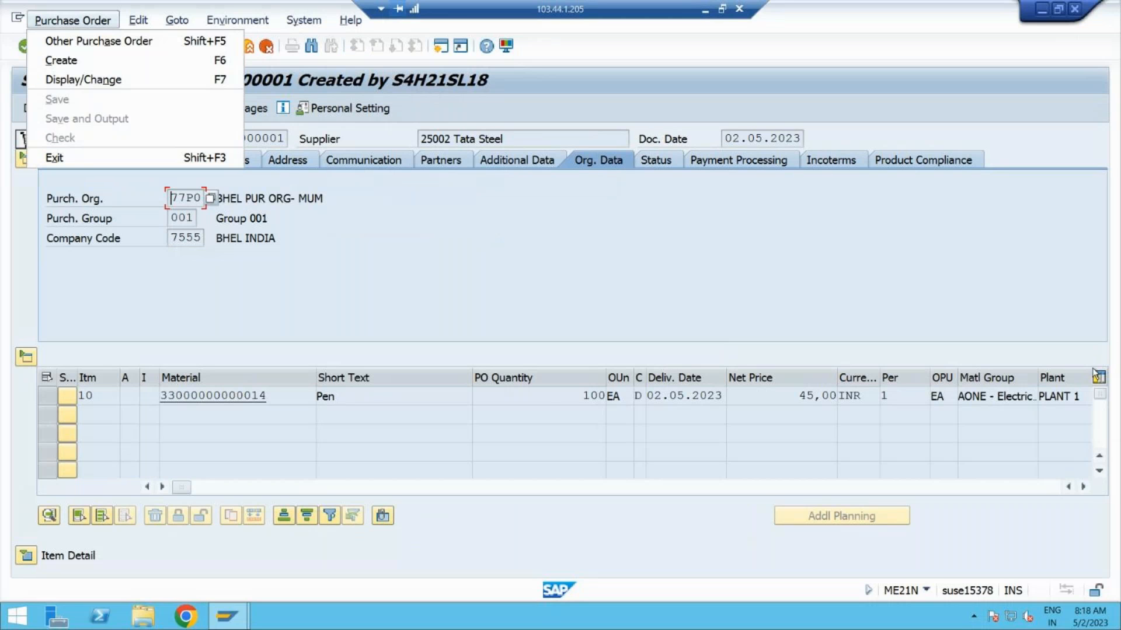
key(Escape)
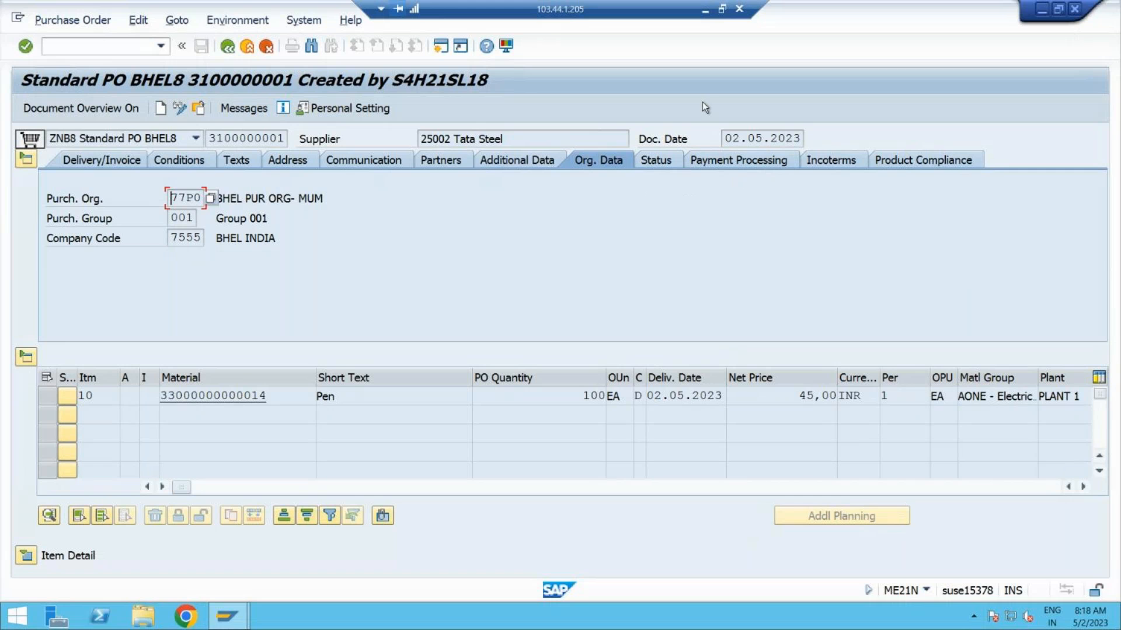
click(707, 14)
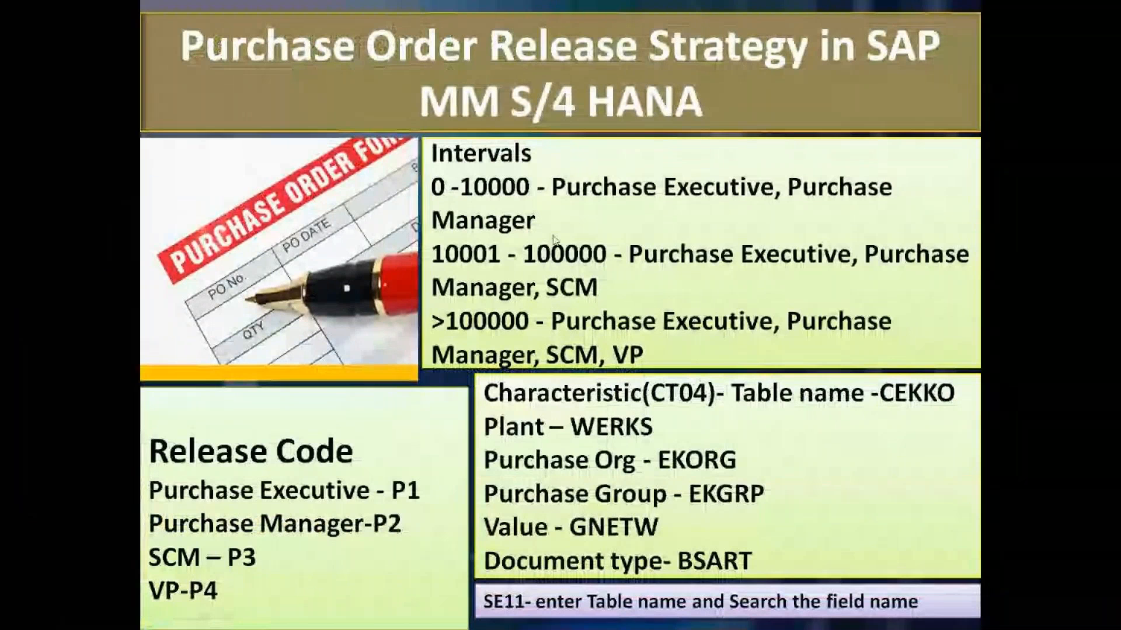
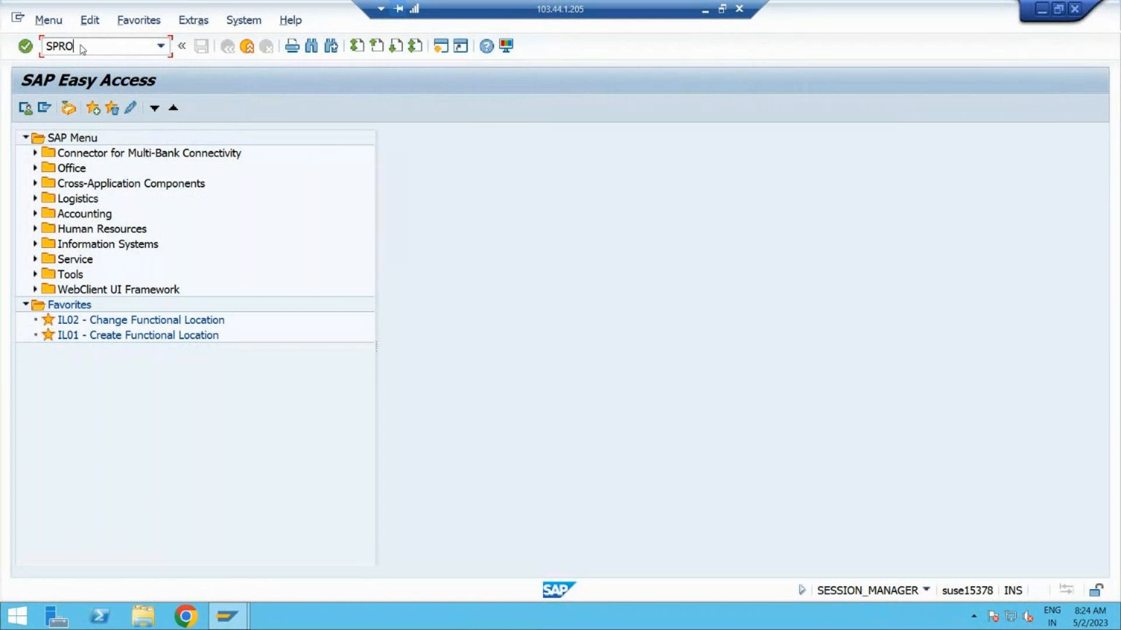
key(Return)
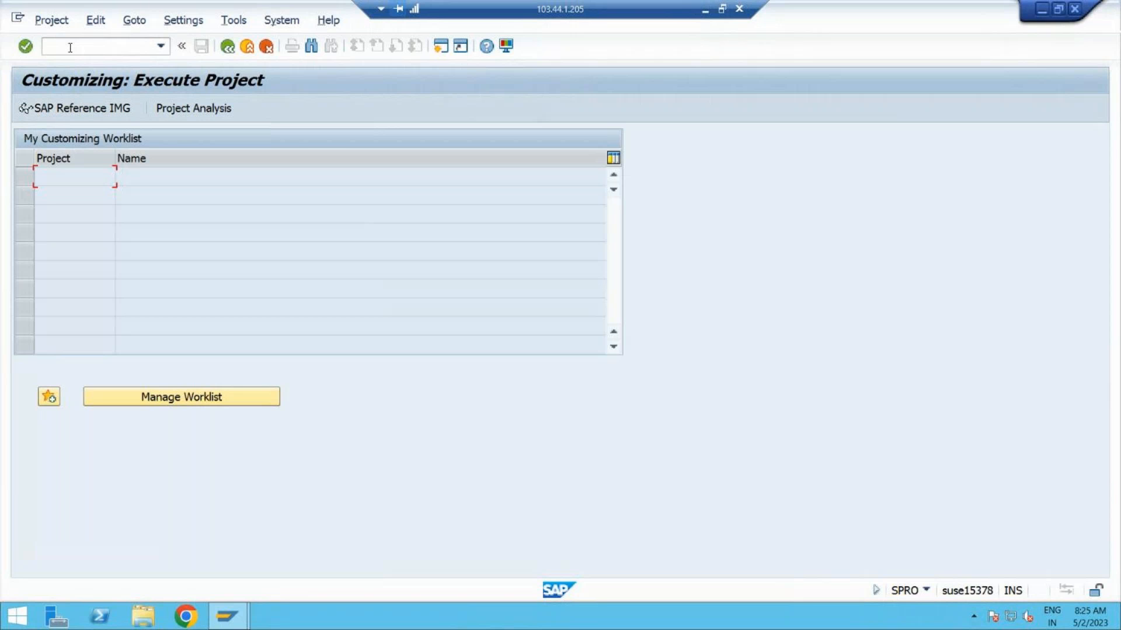
text(/n)
key(Return)
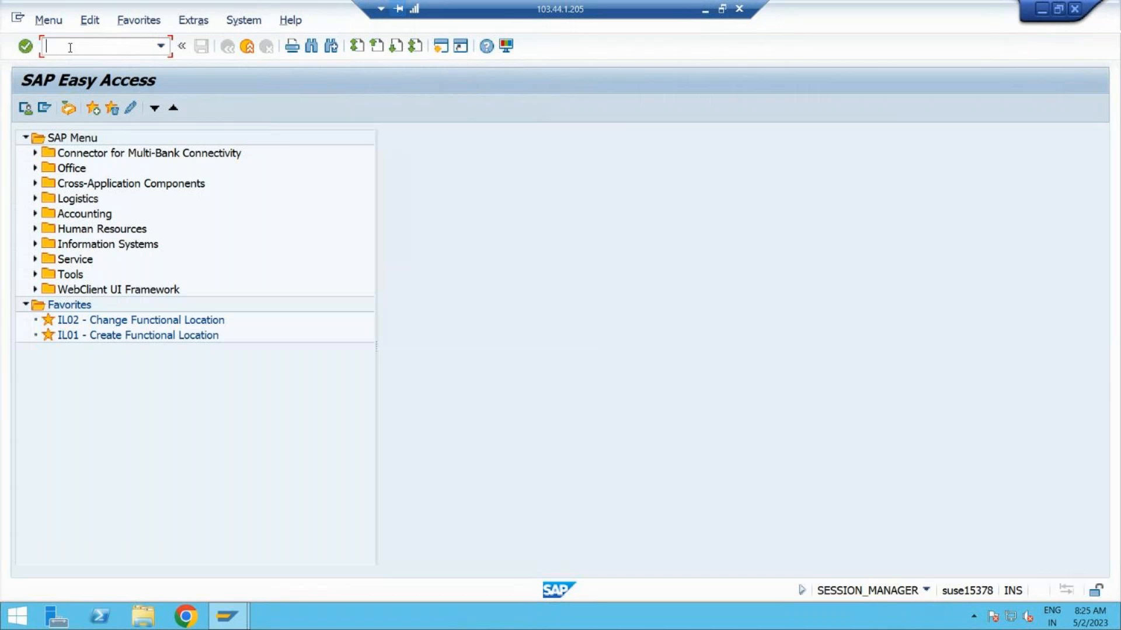
Open the Purchasing customizing structure with transaction OLME and expand its Purchase Order node
text(OLME)
key(Return)
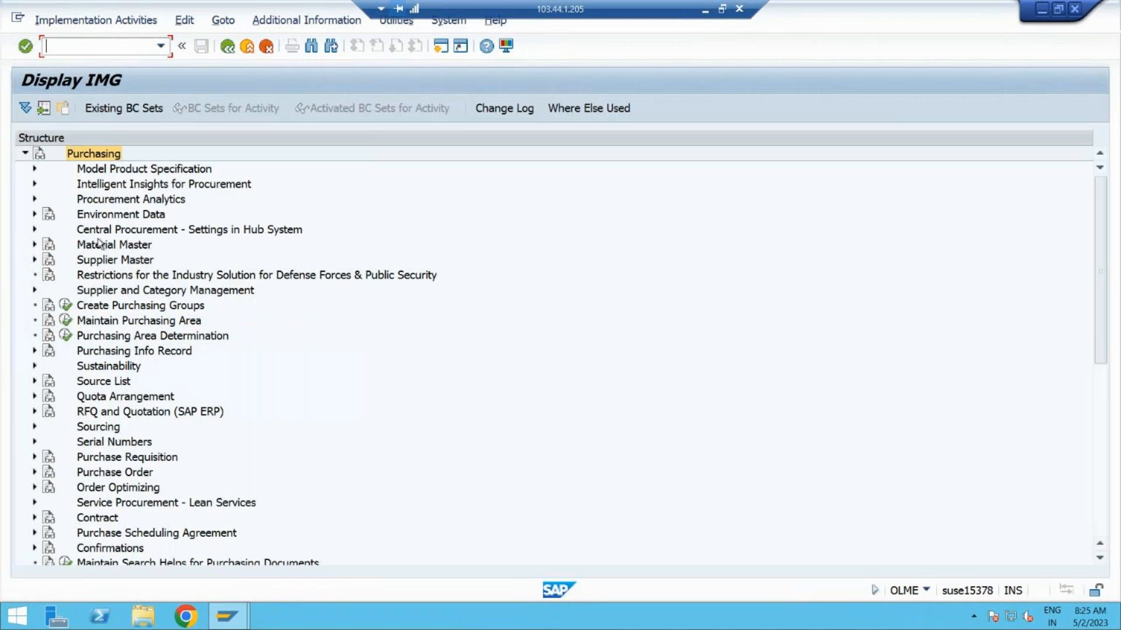
click(120, 460)
click(118, 473)
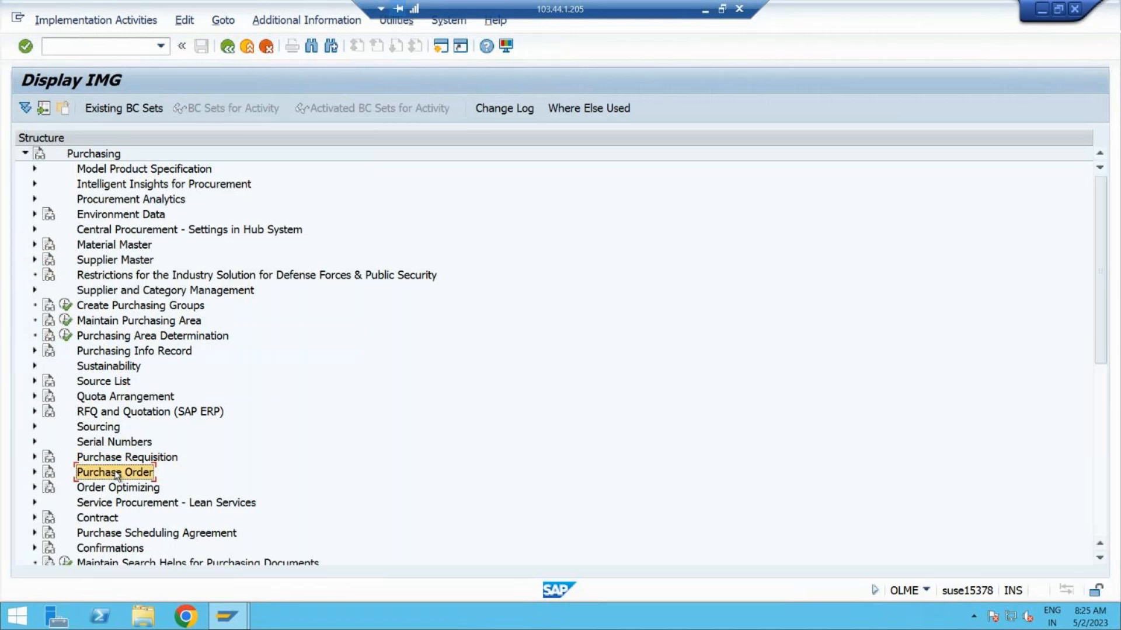
click(34, 473)
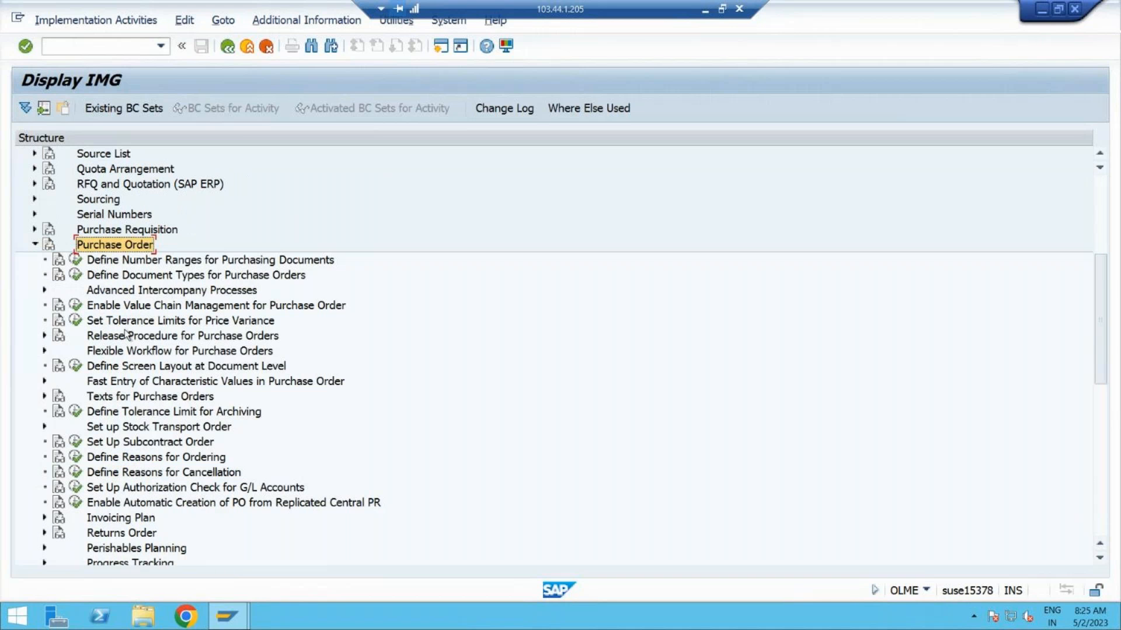
Point out the number range and document type activities, and expand Release Procedure for Purchase Orders
click(173, 261)
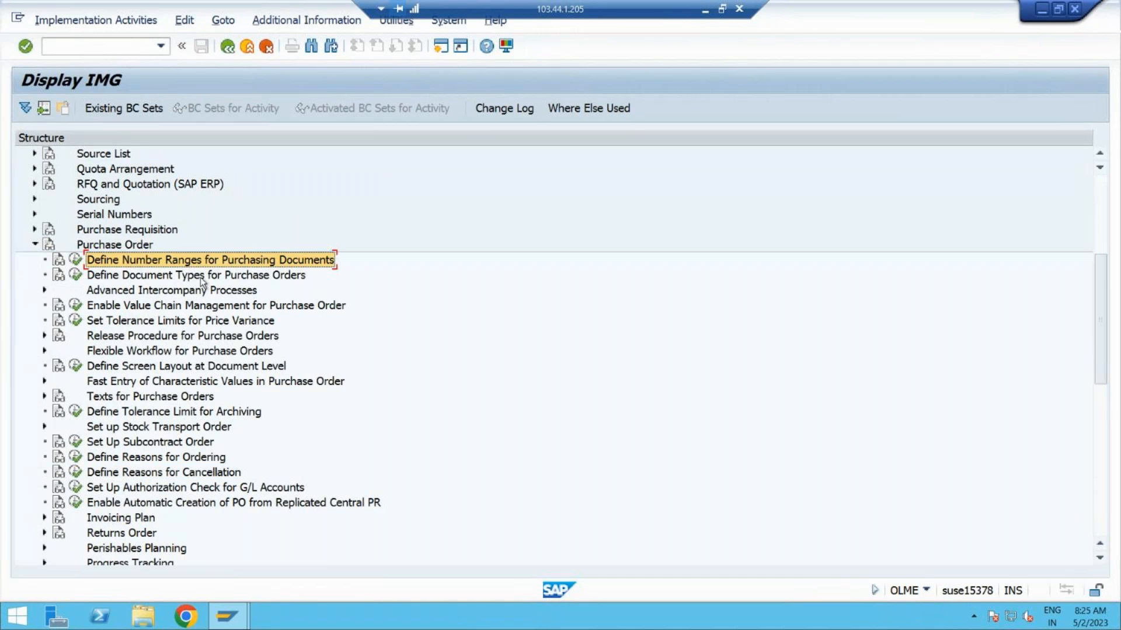
click(149, 275)
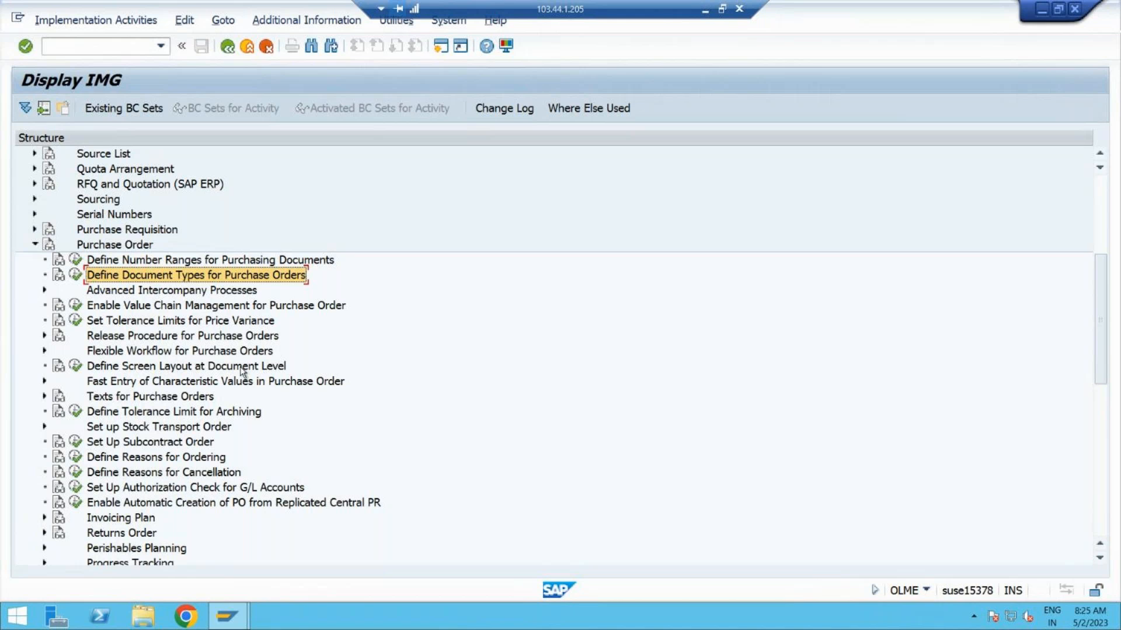
click(147, 337)
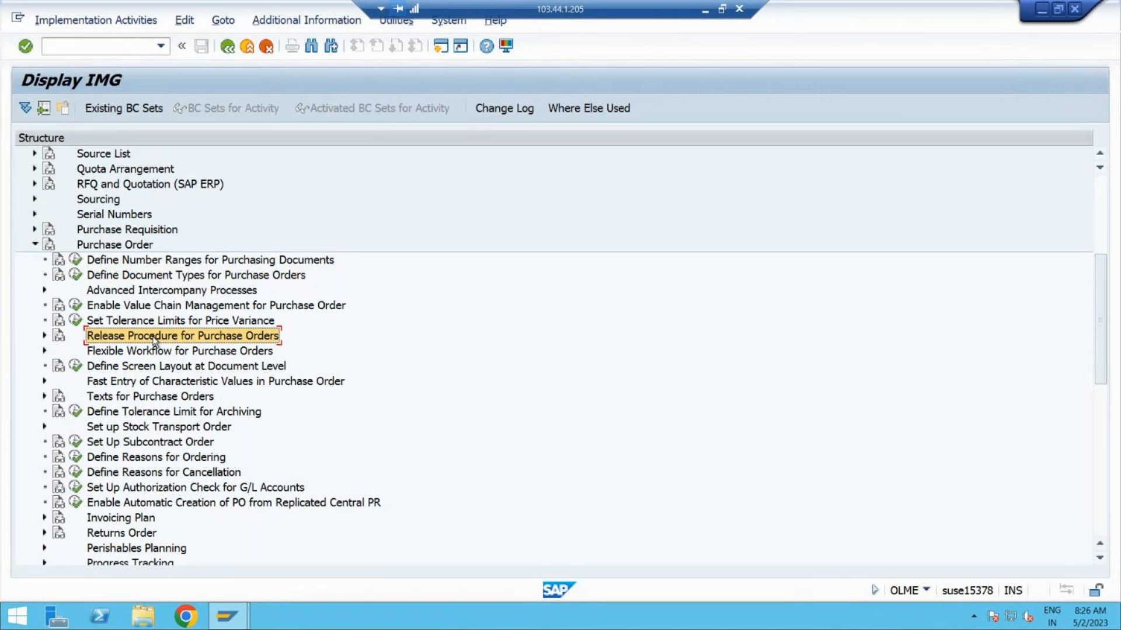
click(44, 336)
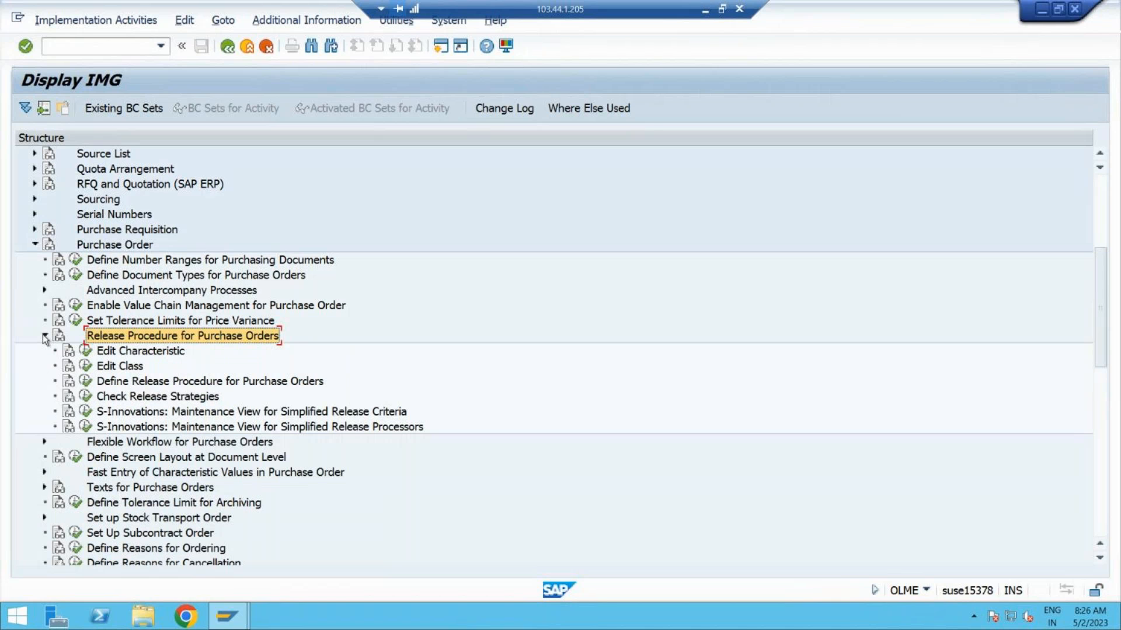
Point out the characteristic and class activities of the release procedure, and run Edit Characteristic
click(121, 352)
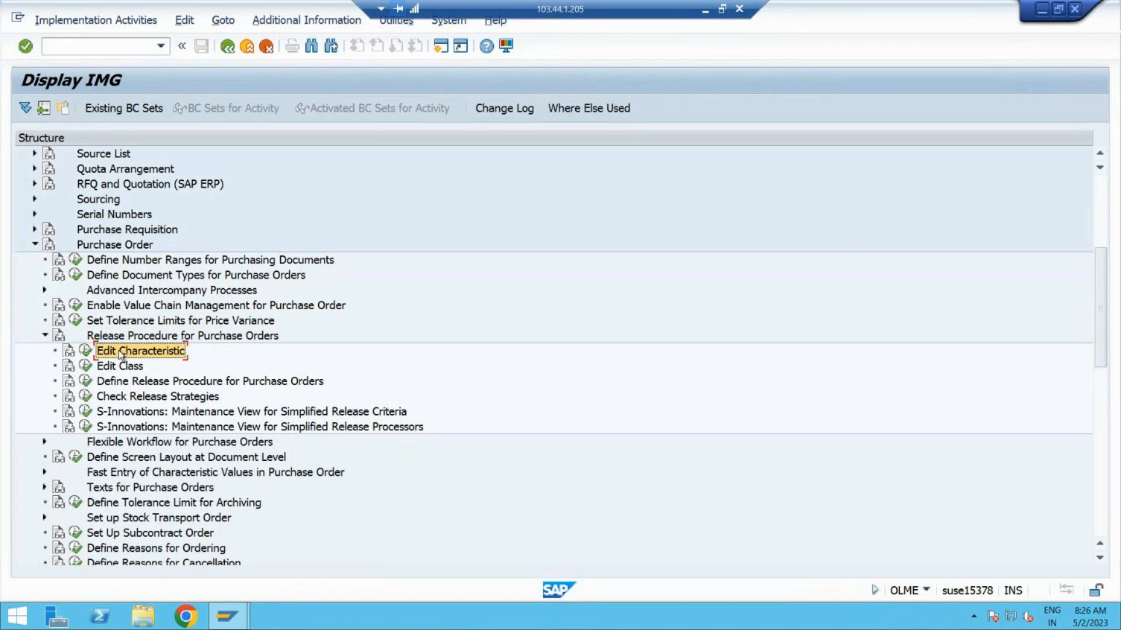
click(127, 366)
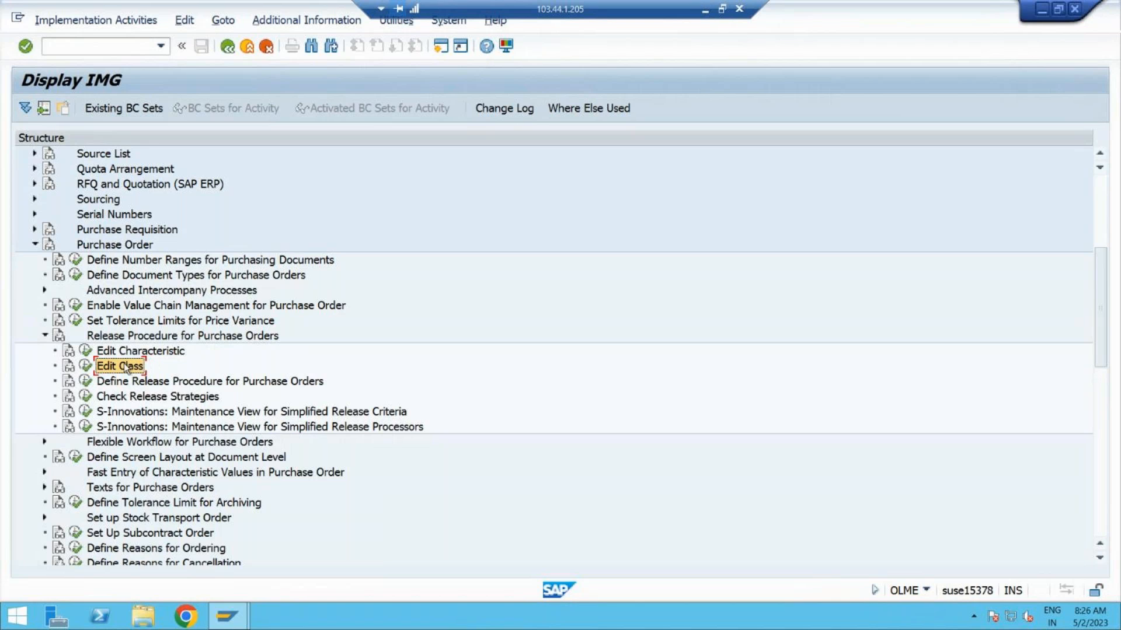
click(149, 355)
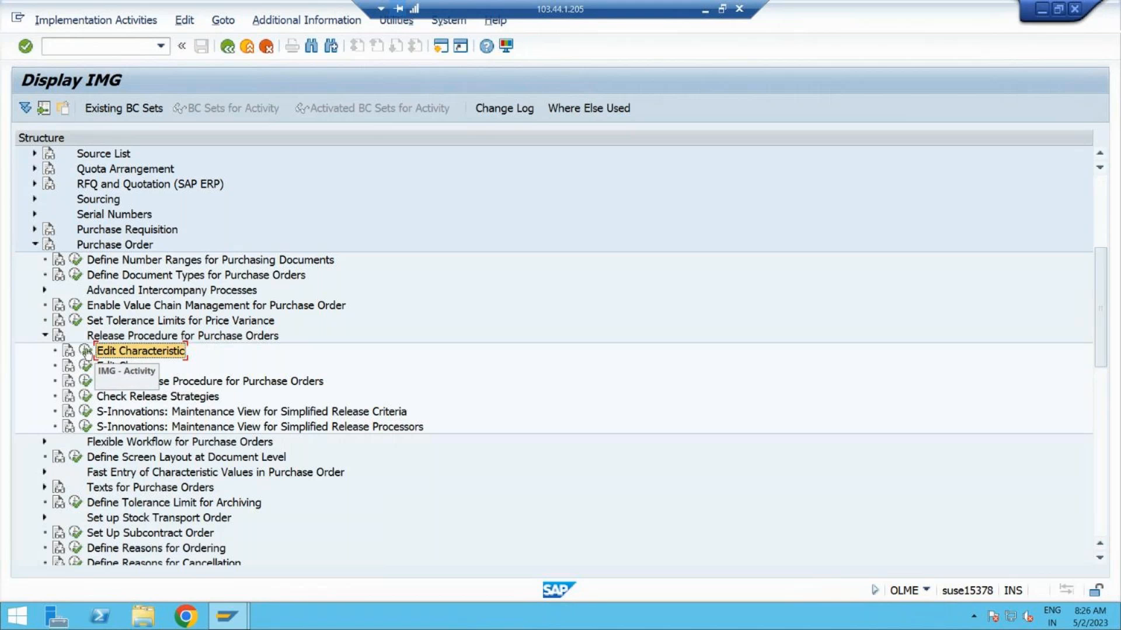
click(86, 351)
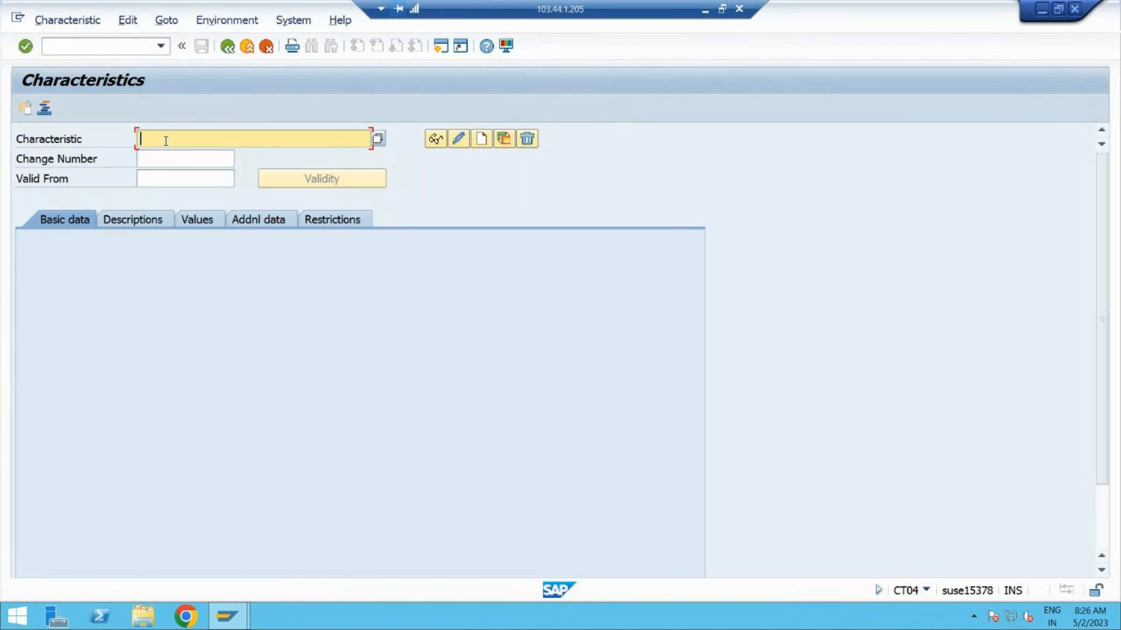
Check the release strategy slide for the characteristic transaction and run CT04 in a new session
click(705, 13)
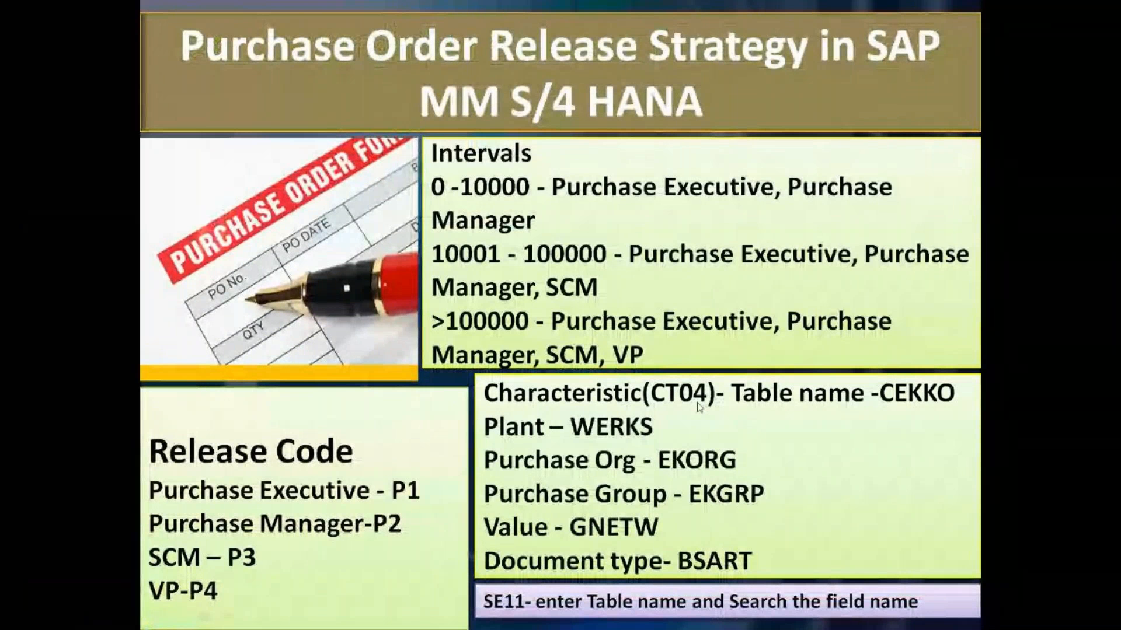
key(alt+Tab)
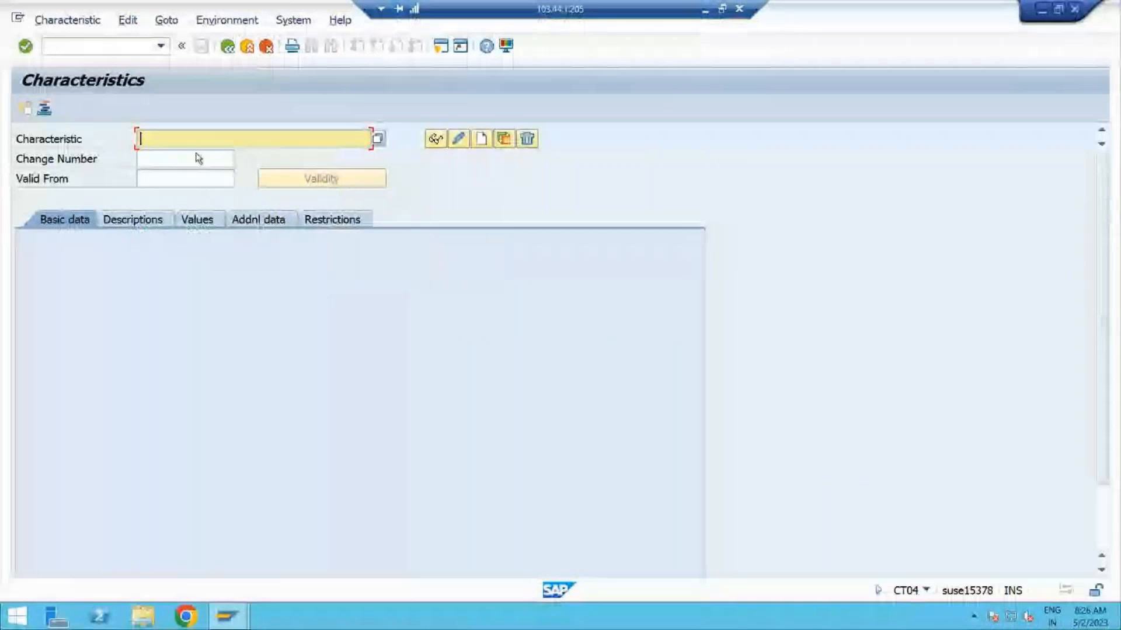
click(439, 47)
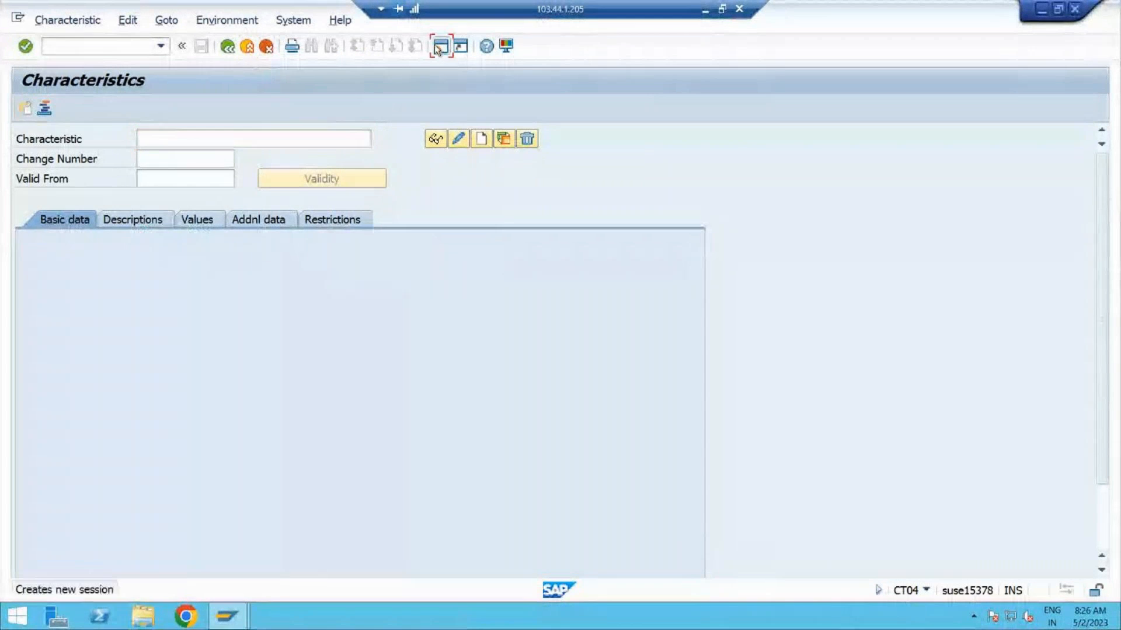
text(C)
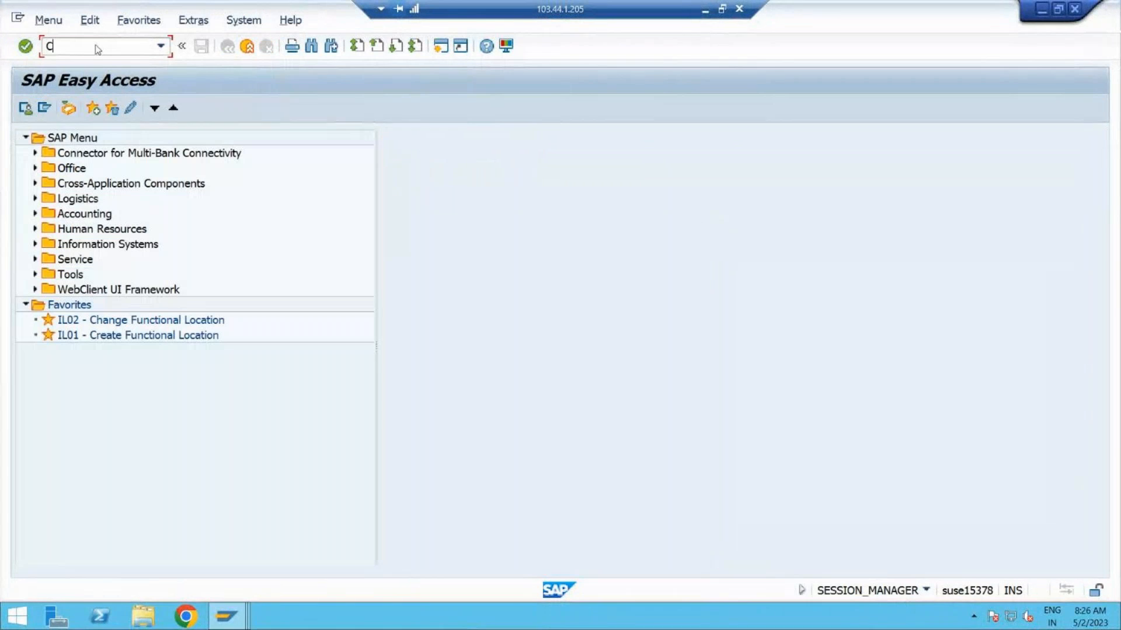
text(T04)
key(Return)
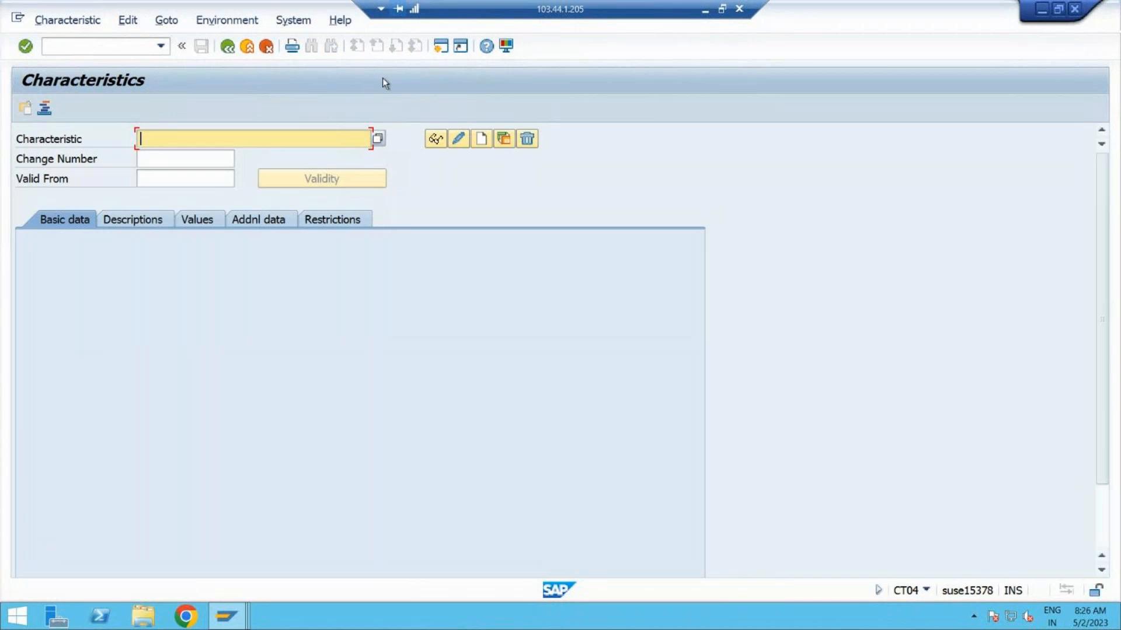
Name the characteristic PO_PLANT8 and start creating it
click(247, 46)
text(PO)
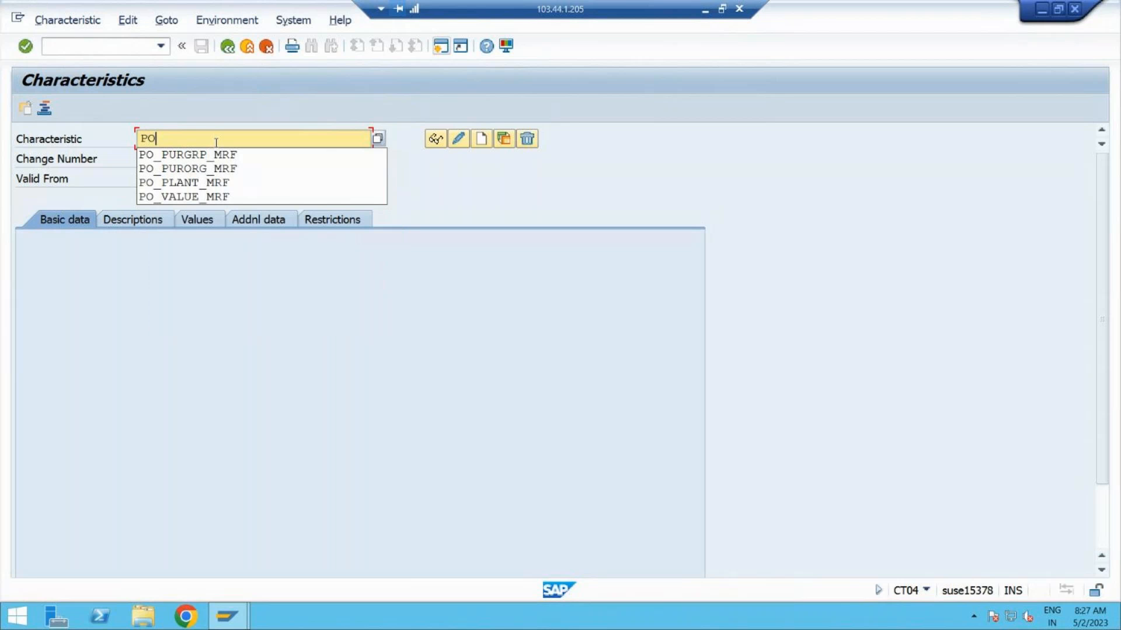
text(_PLANT)
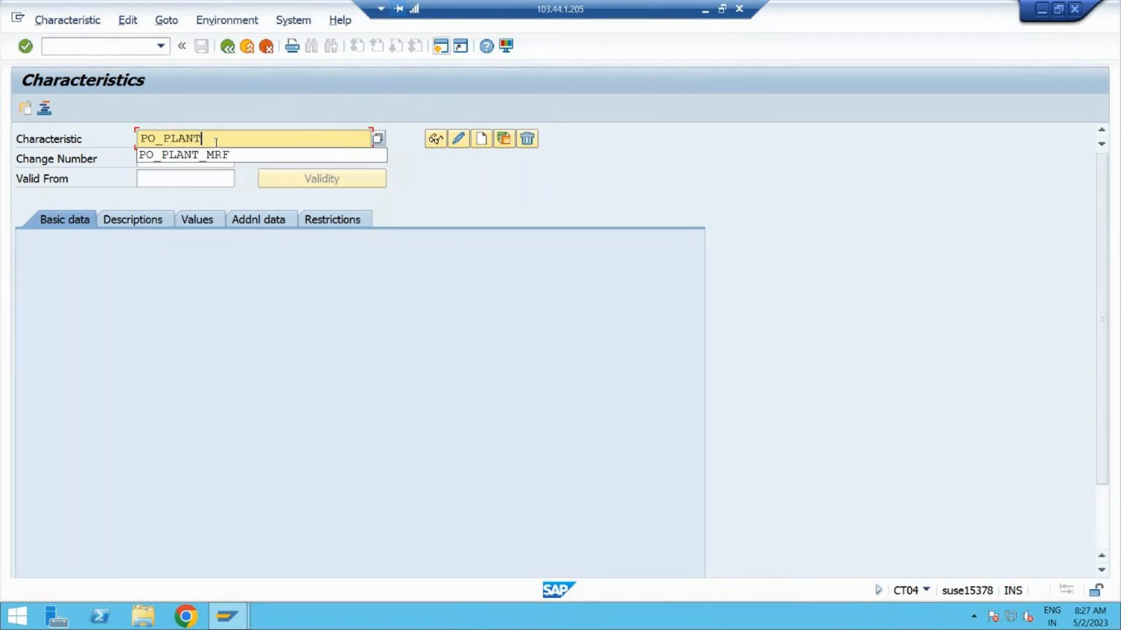
text(8)
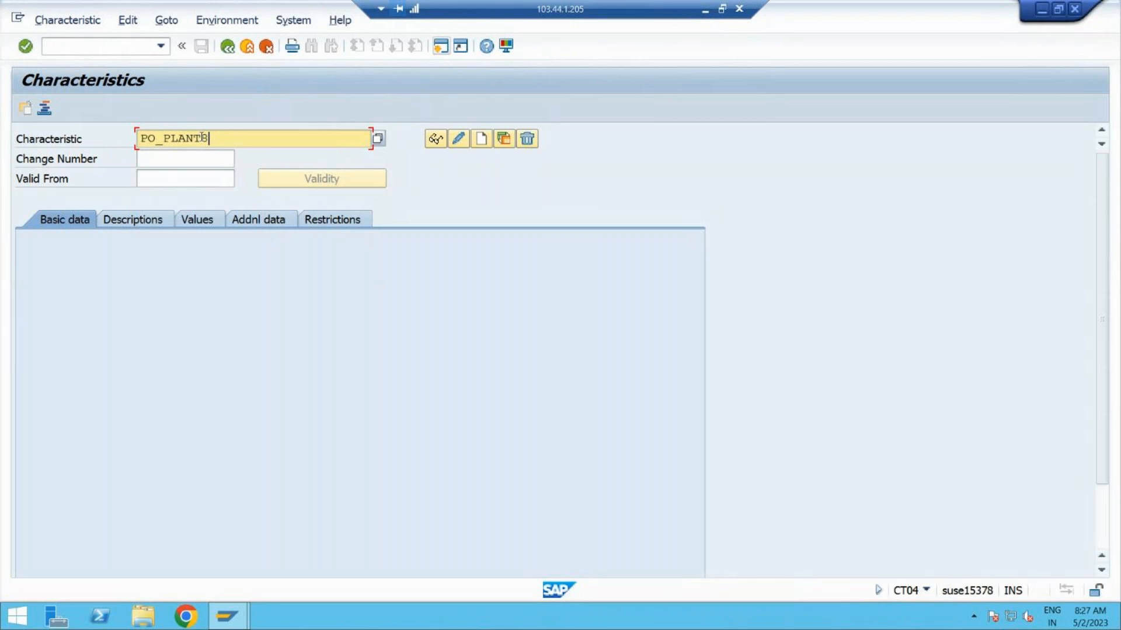
drag(202, 138, 164, 140)
click(216, 139)
click(480, 140)
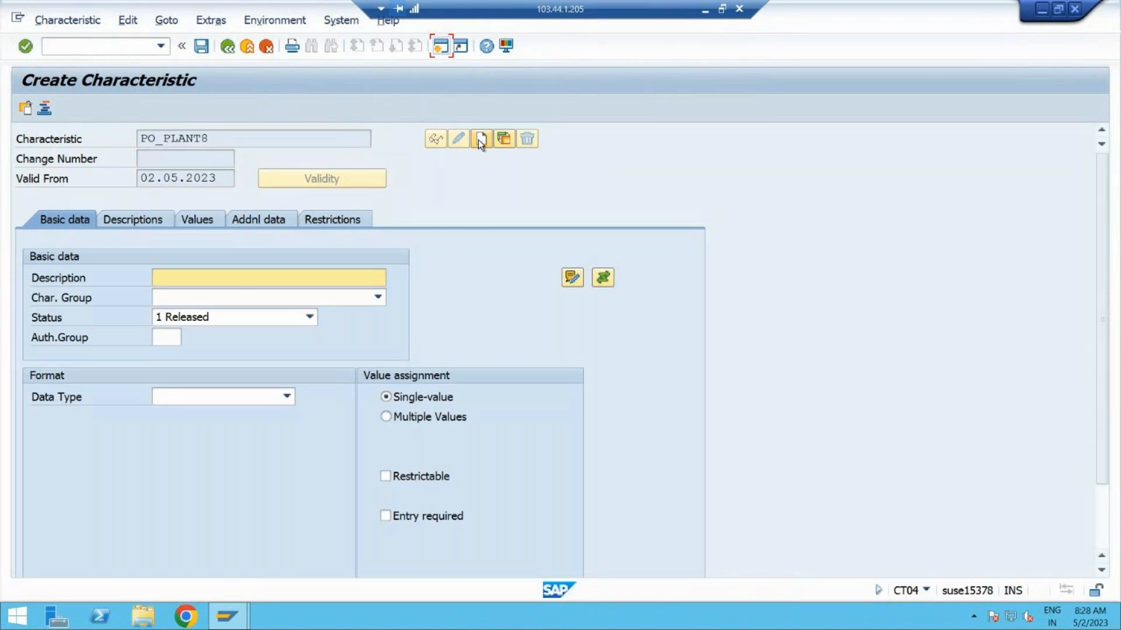
Give the PO_PLANT8 characteristic the description "Release for Plant" from the earlier entries
click(230, 277)
text(Release)
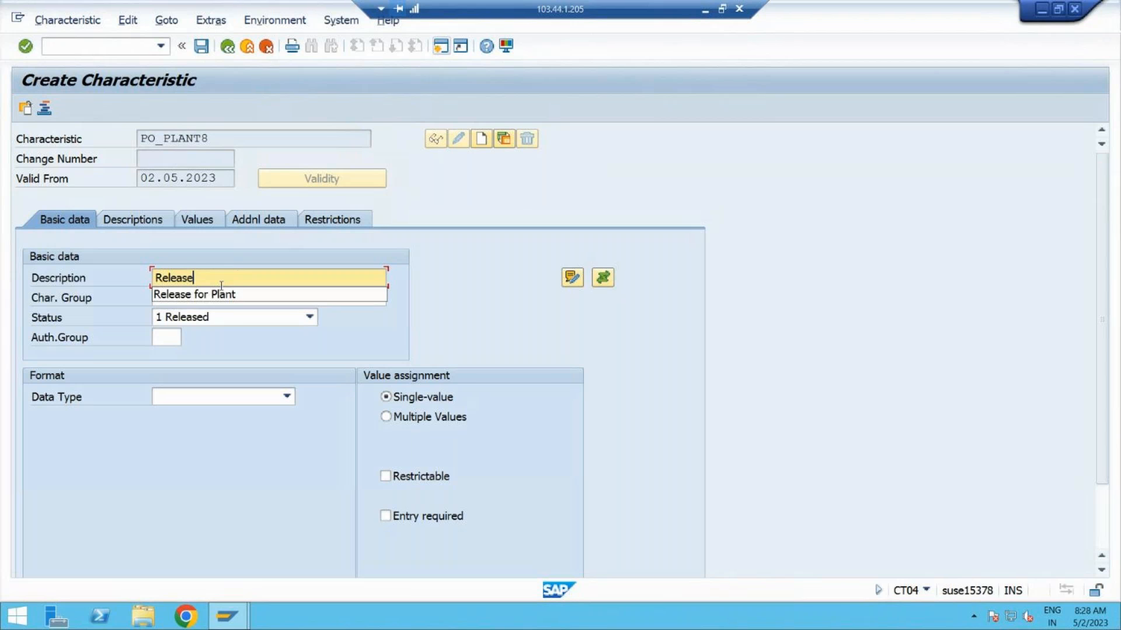
key(Down)
key(Return)
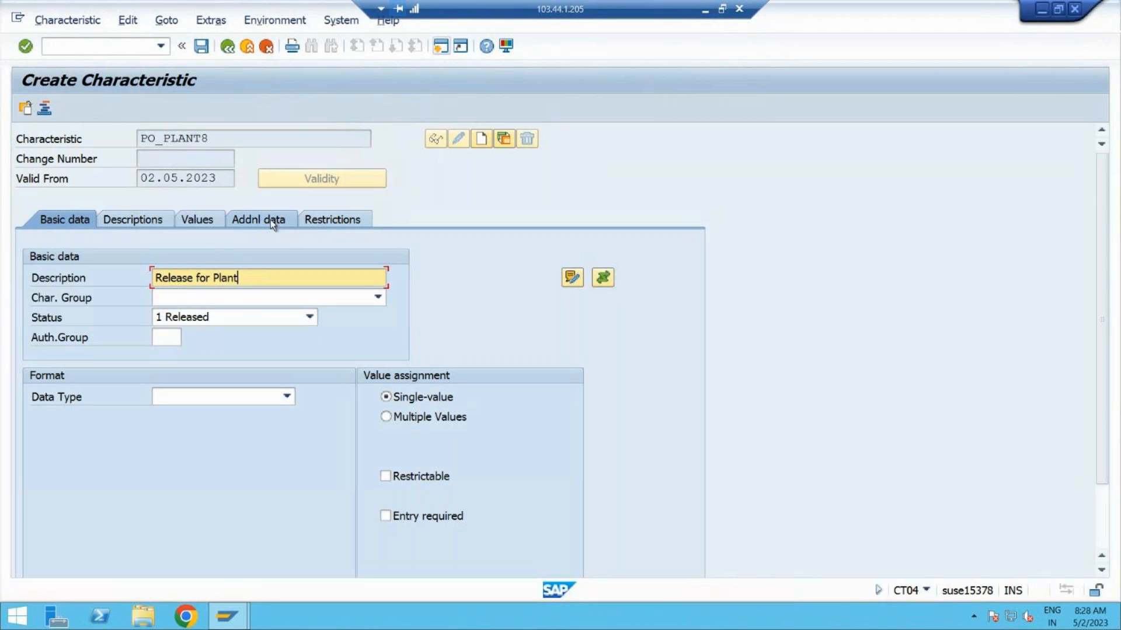
Reference the characteristic to field WERKS of table CEKKO as listed on the slide, and accept the ABAP Dictionary format data
click(289, 216)
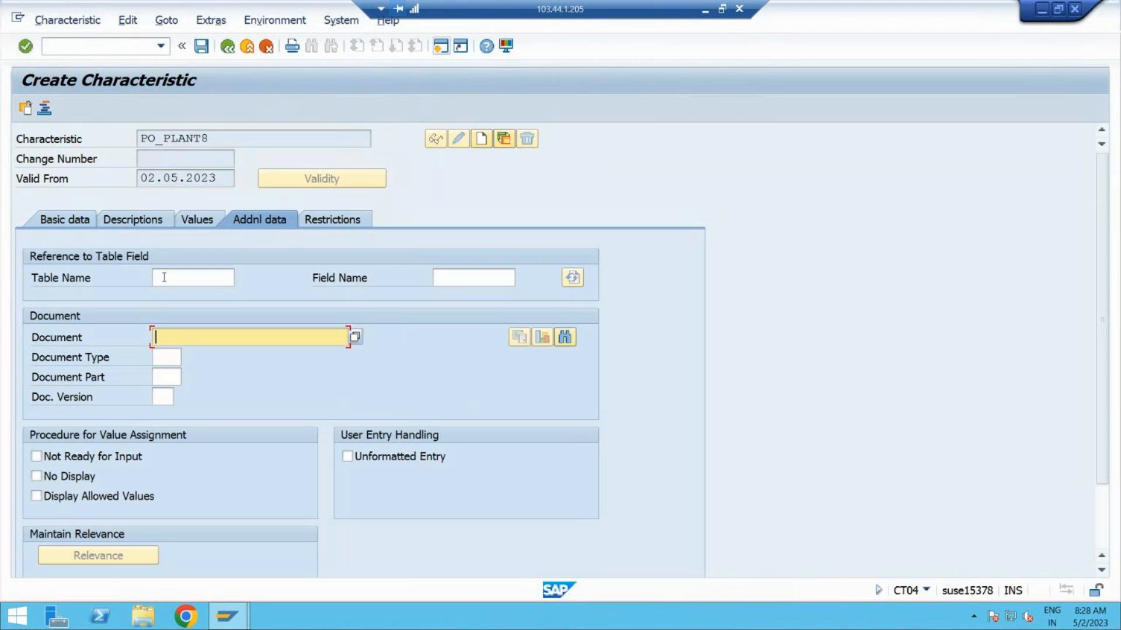
click(165, 278)
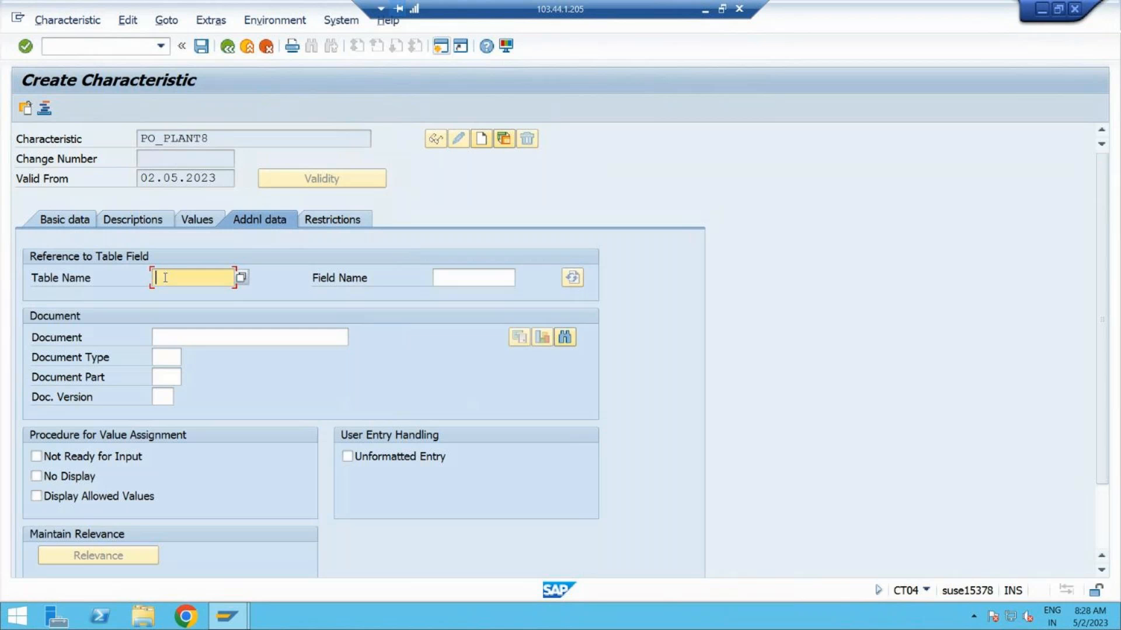
text(CEKKO)
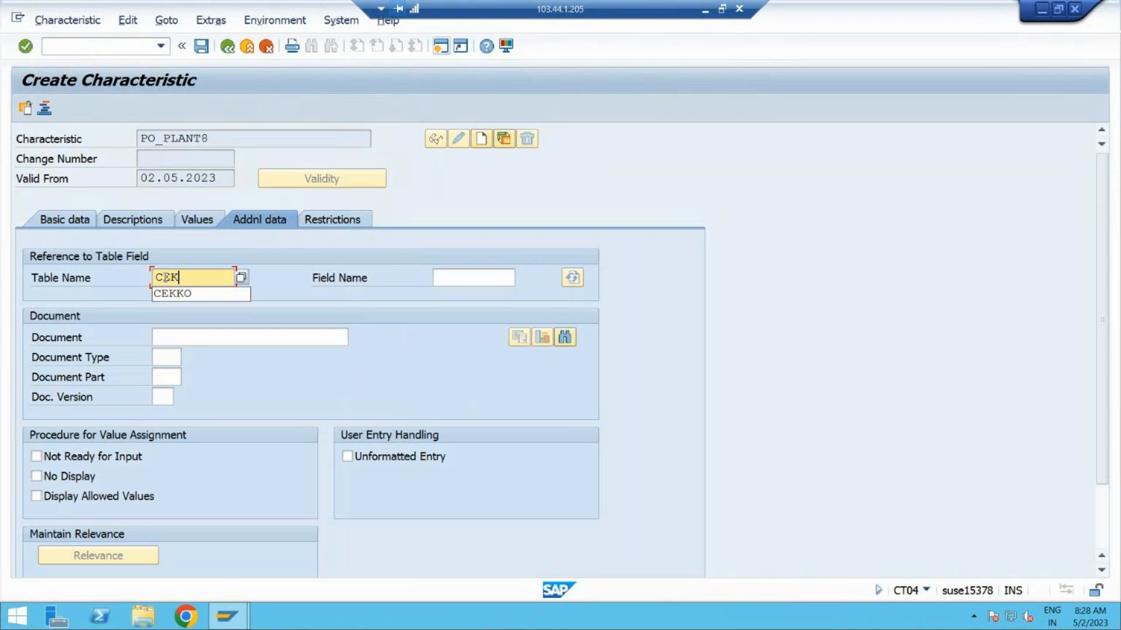
click(442, 279)
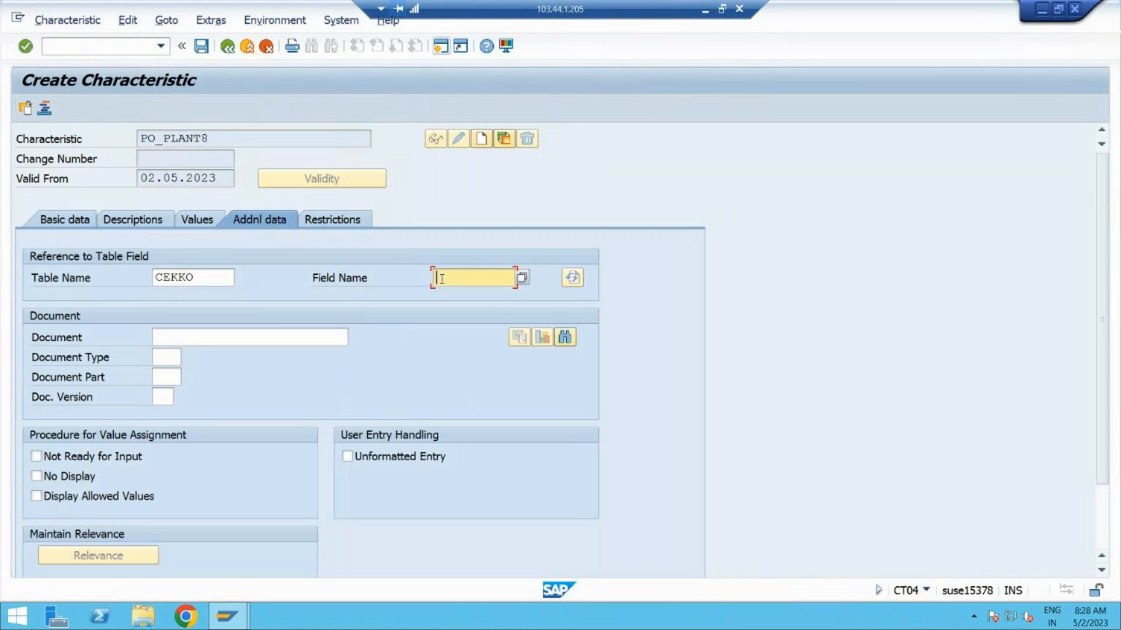
click(704, 17)
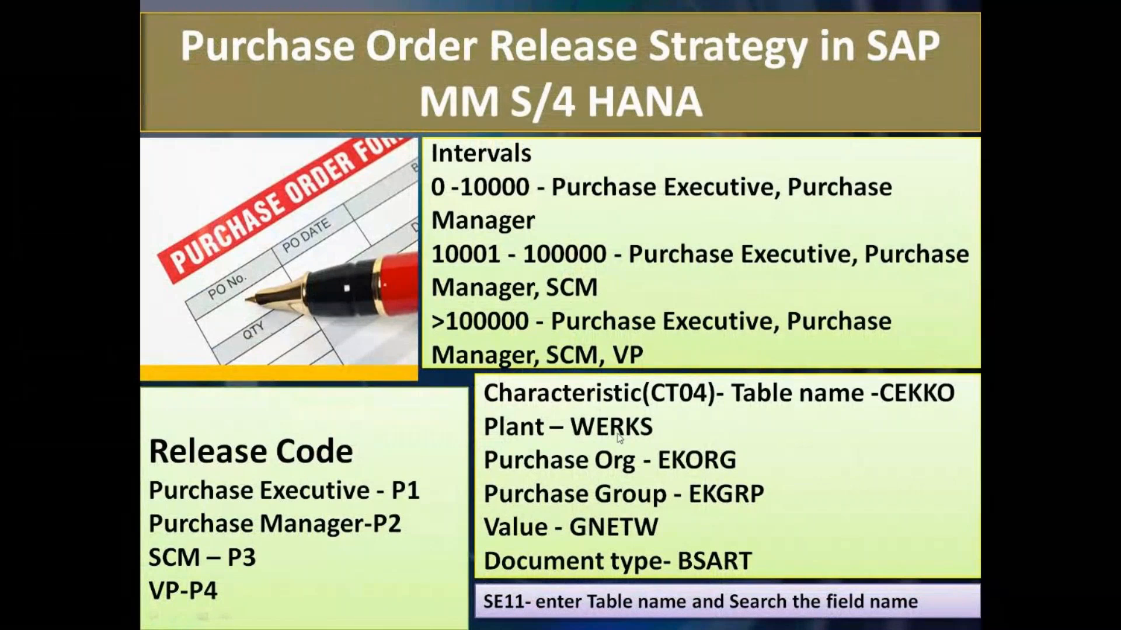
key(alt+Tab)
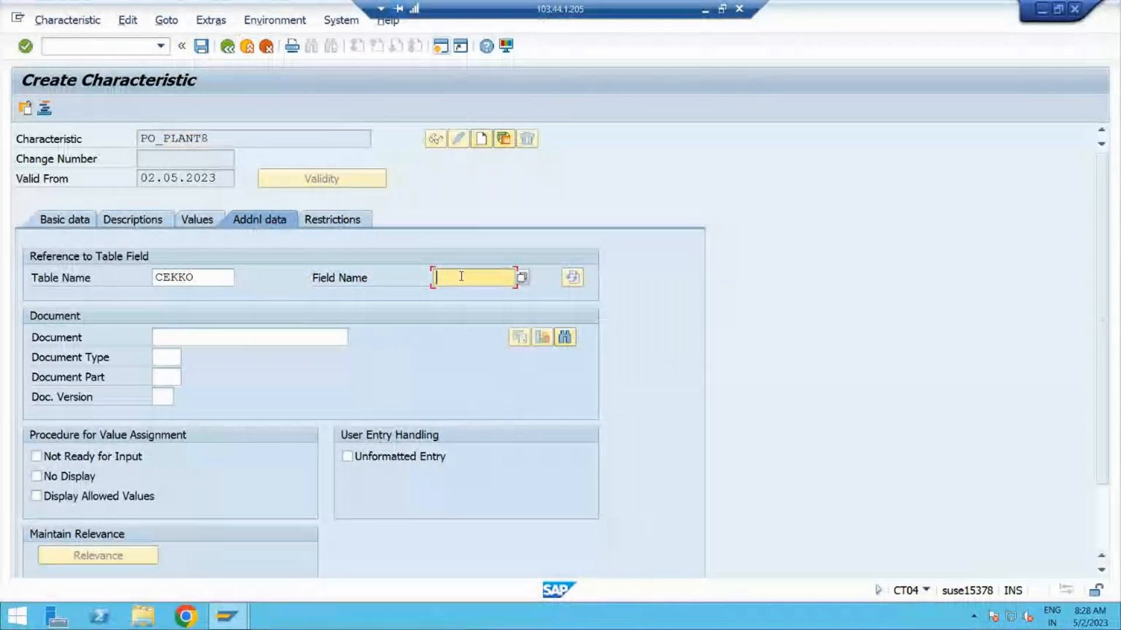
text(WERKS)
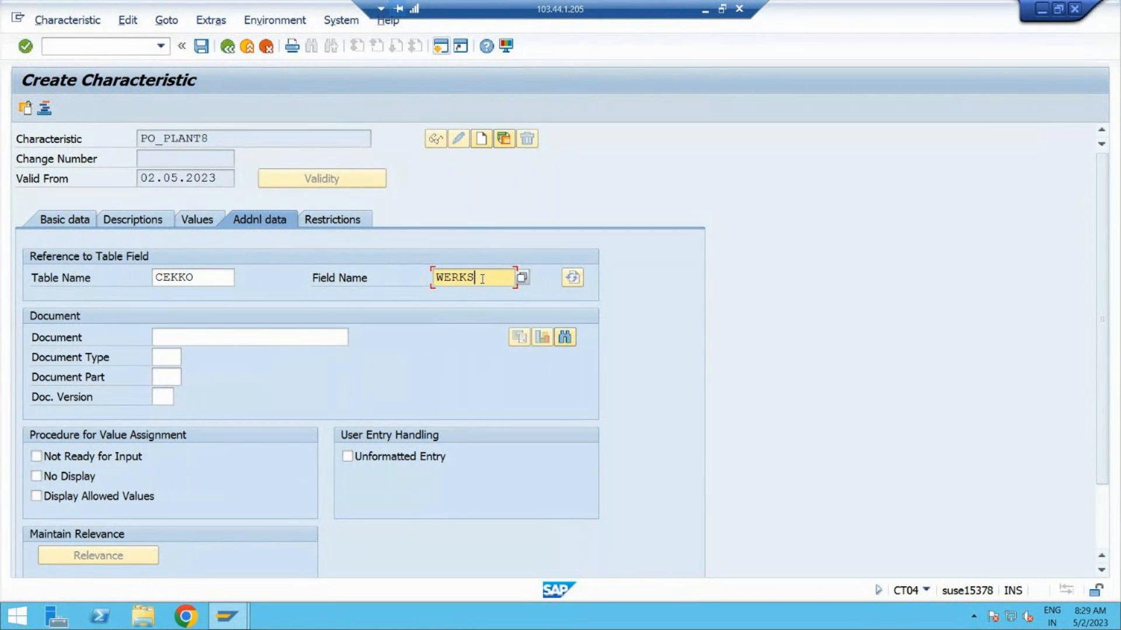
key(Return)
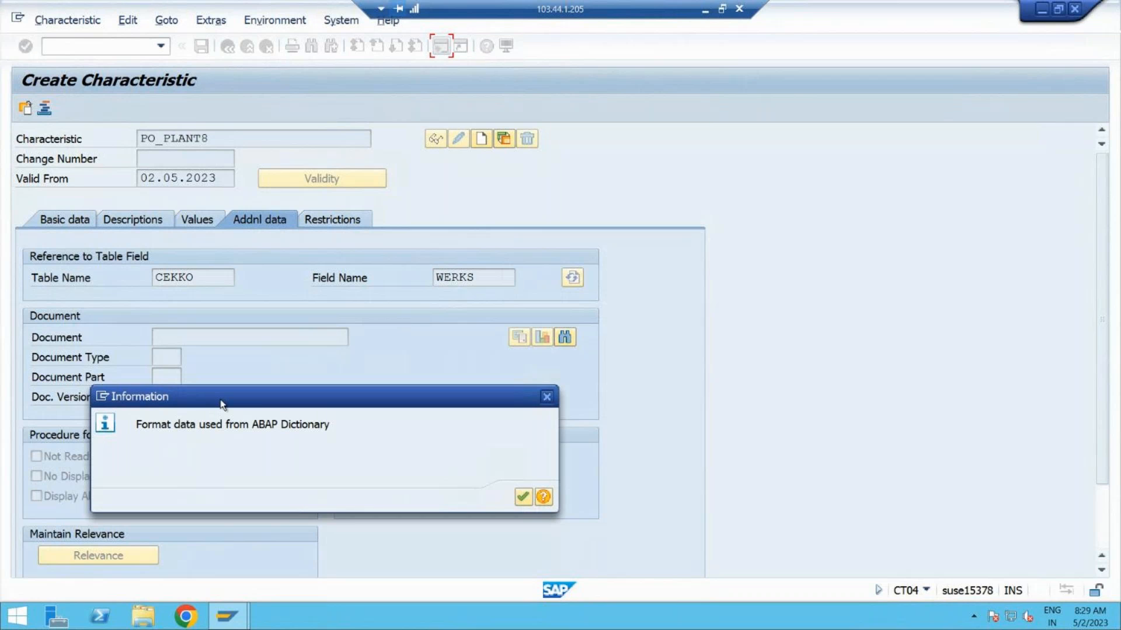
drag(217, 388, 202, 324)
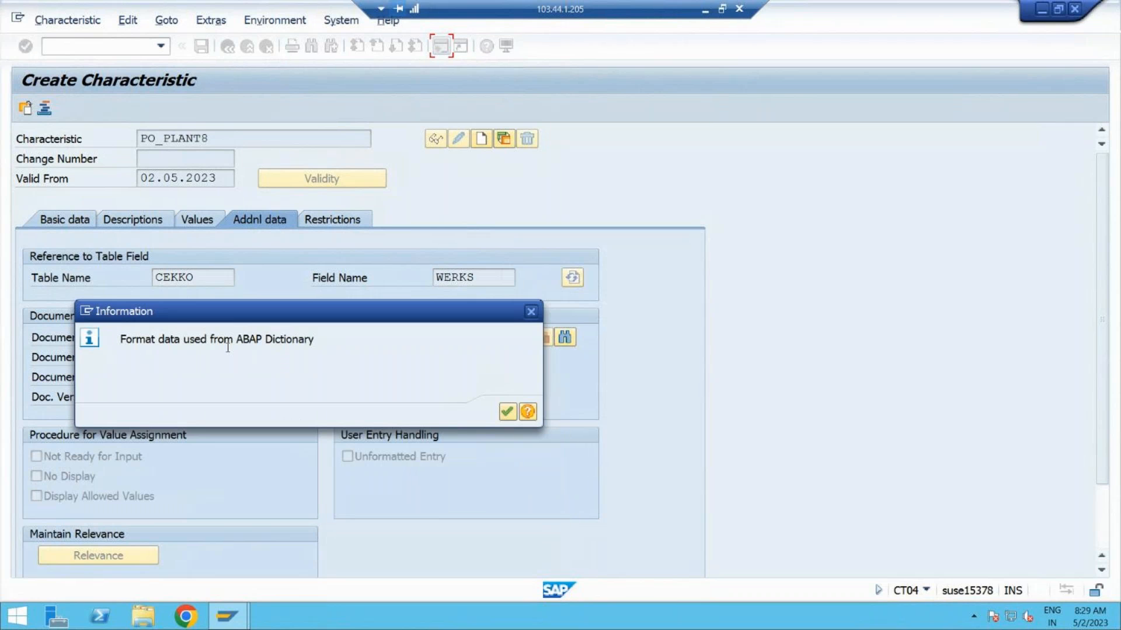
click(507, 412)
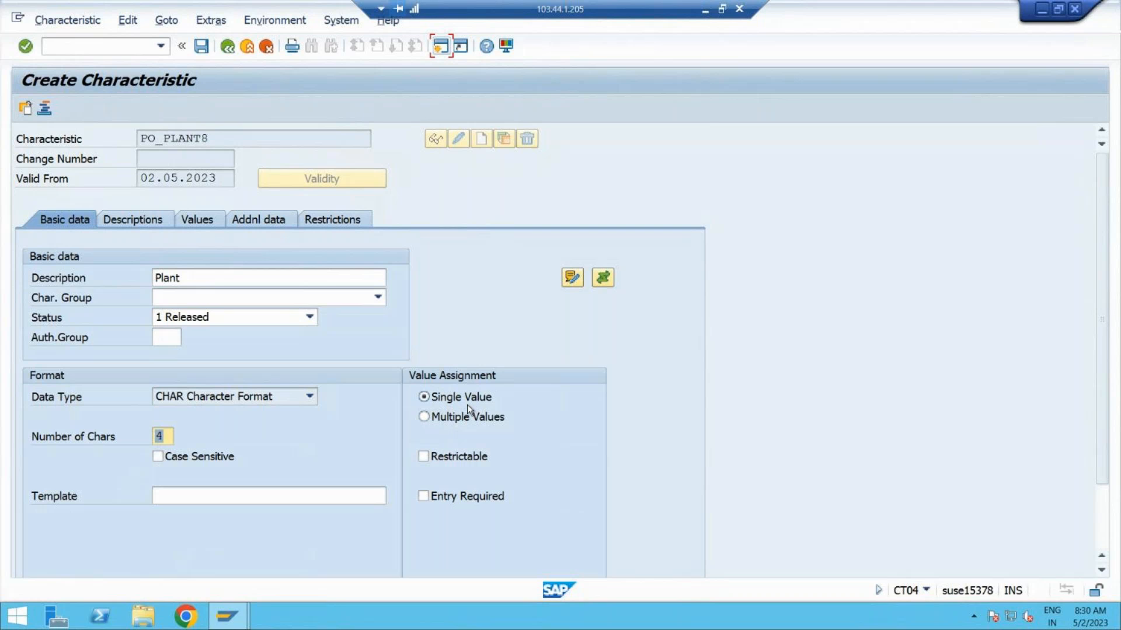
Allow multiple values for PO_PLANT8, acknowledge the reference characteristic notice, and review its descriptions and values
click(424, 417)
click(133, 224)
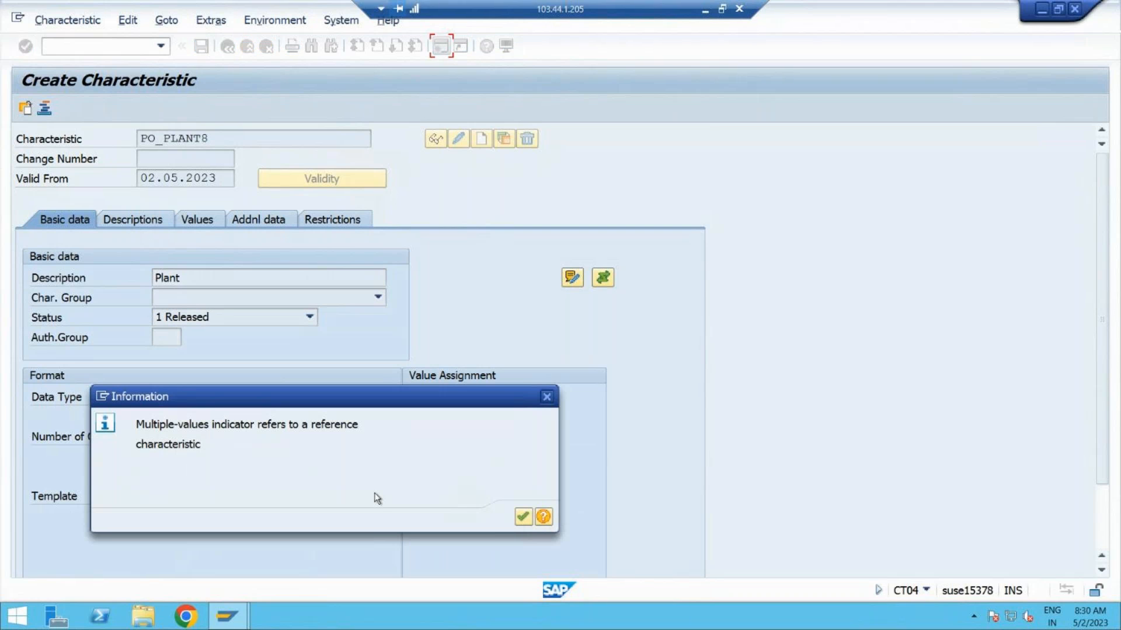
click(523, 517)
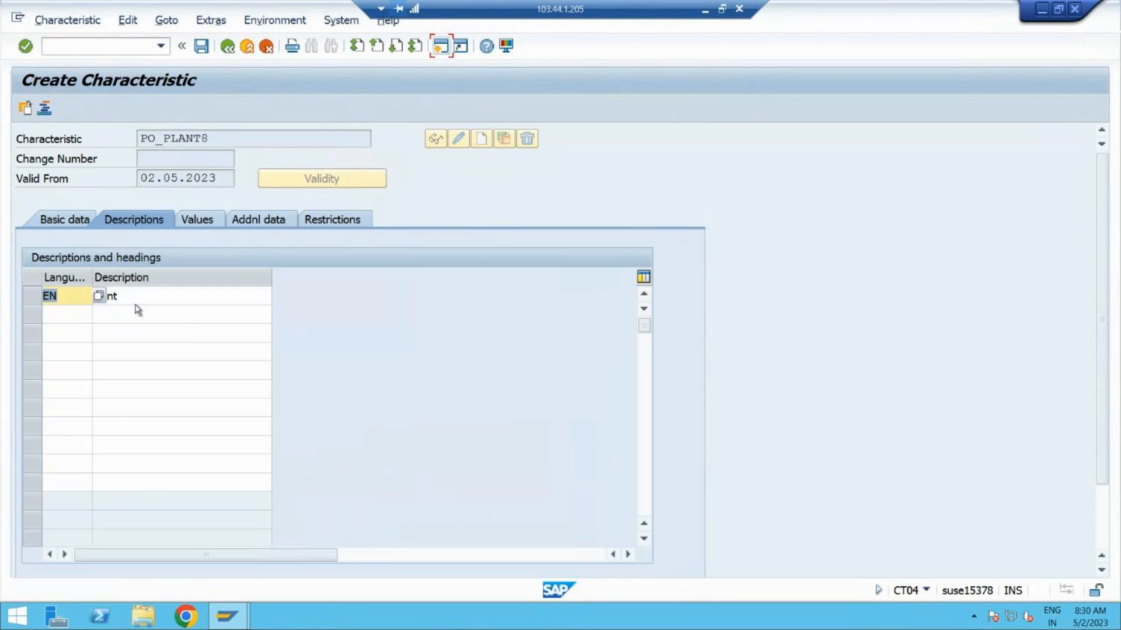
click(138, 299)
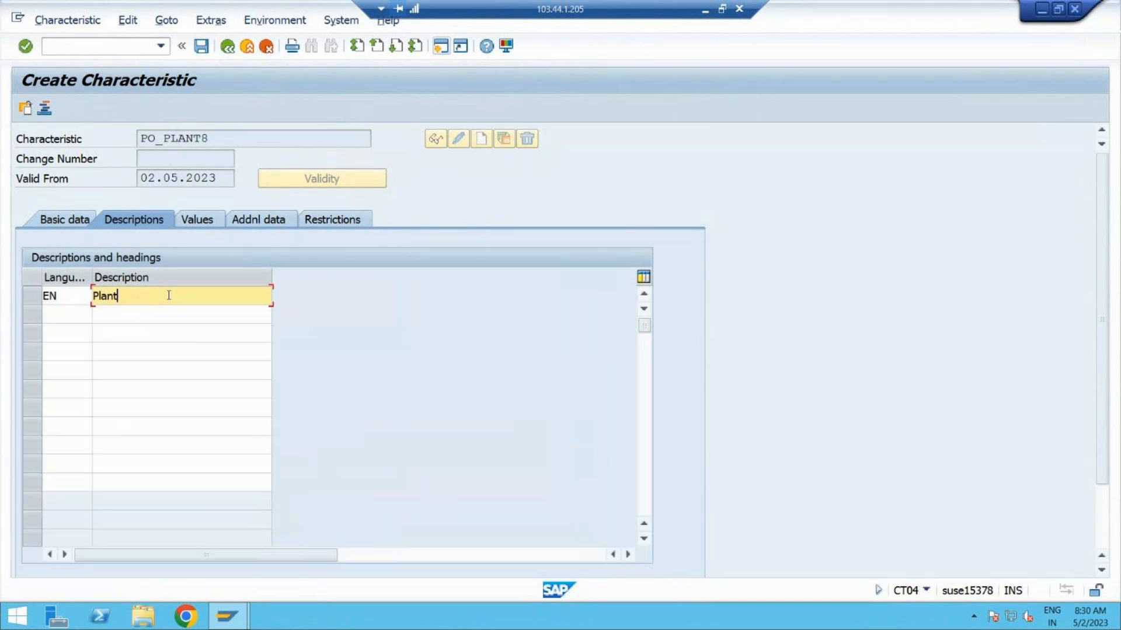
click(201, 222)
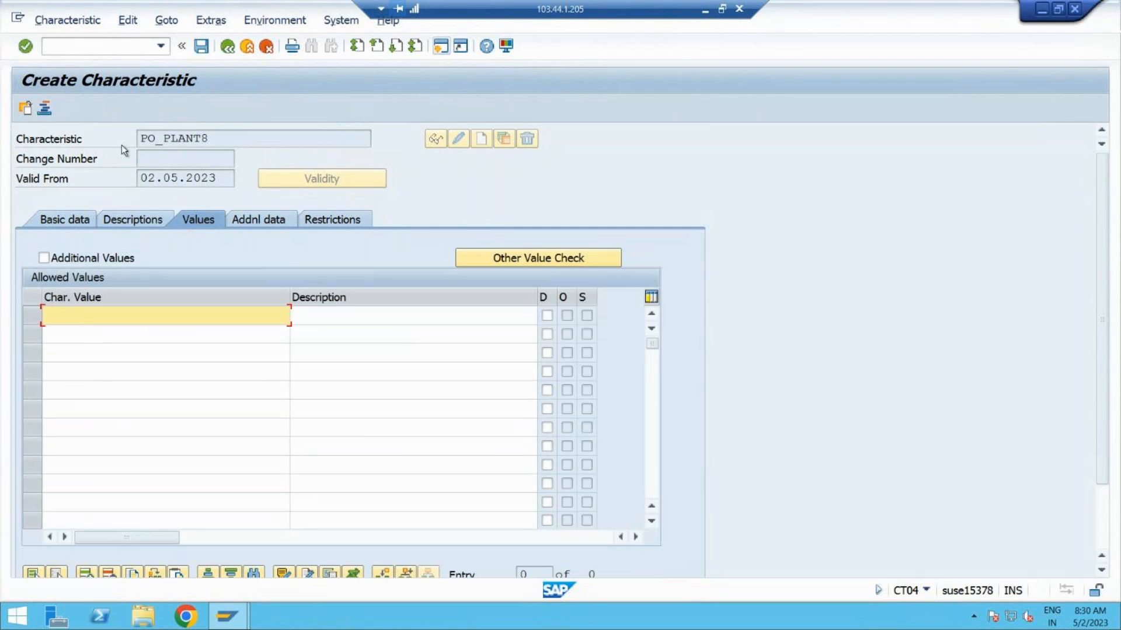
click(72, 219)
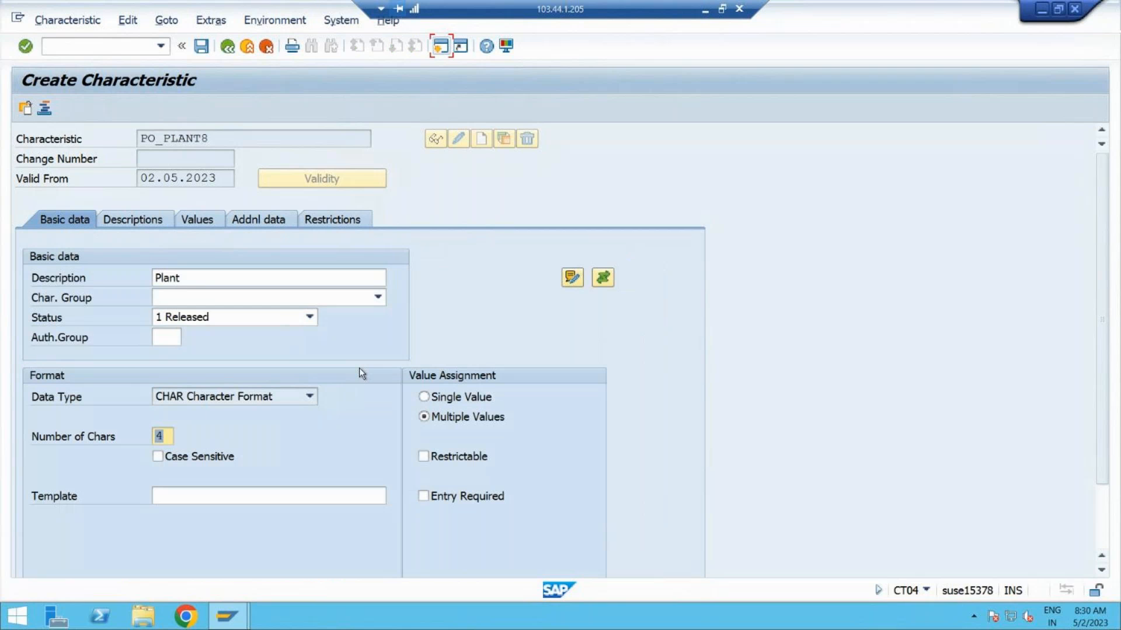
Enter 77P1, 77P2 and 77P3 as the allowed values of the plant characteristic
click(190, 220)
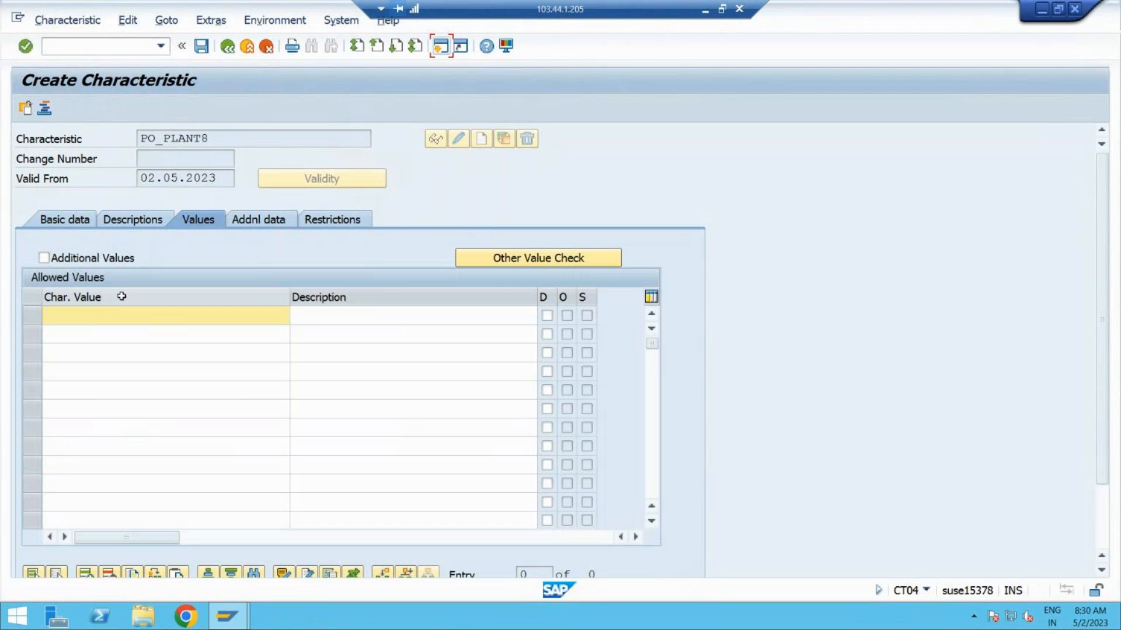
click(96, 315)
text(7)
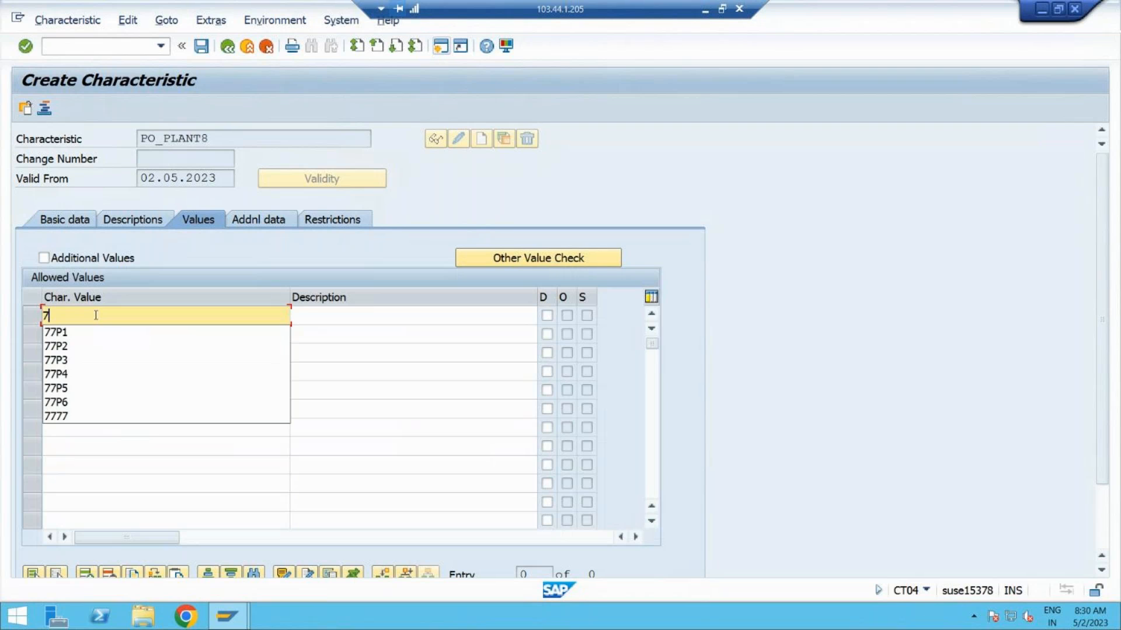
text(7P1)
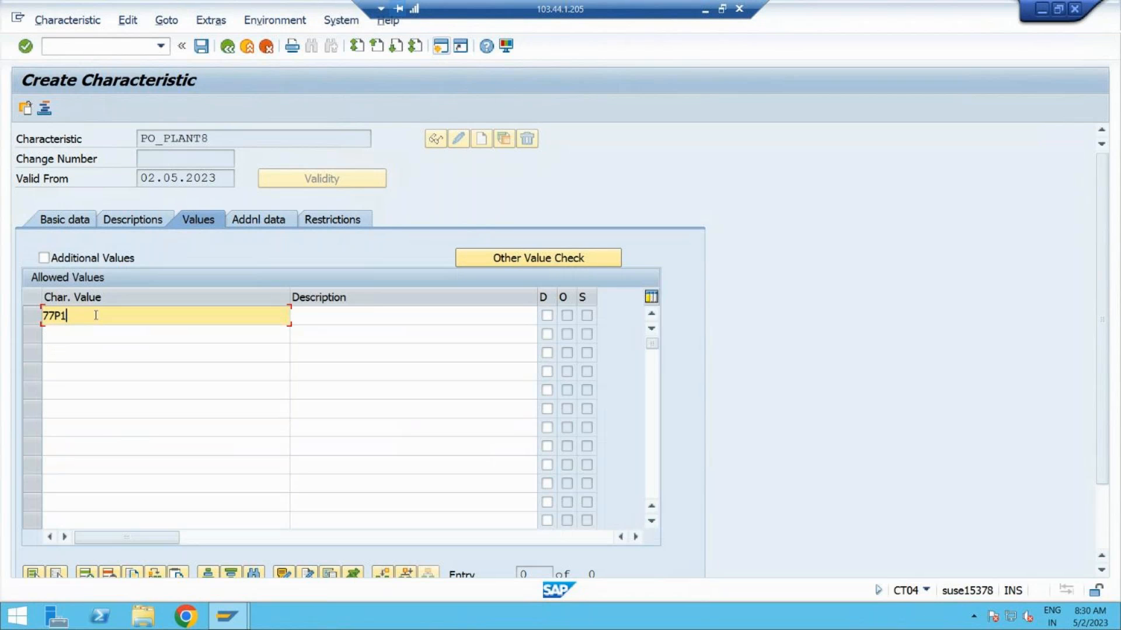
click(84, 337)
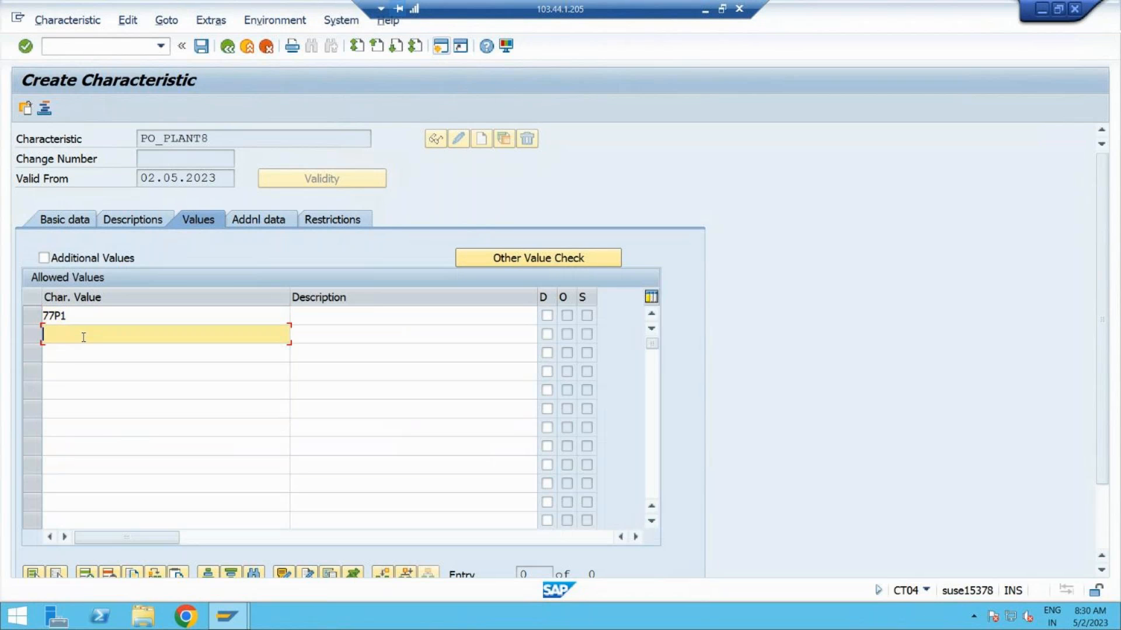
text(77P2)
click(88, 359)
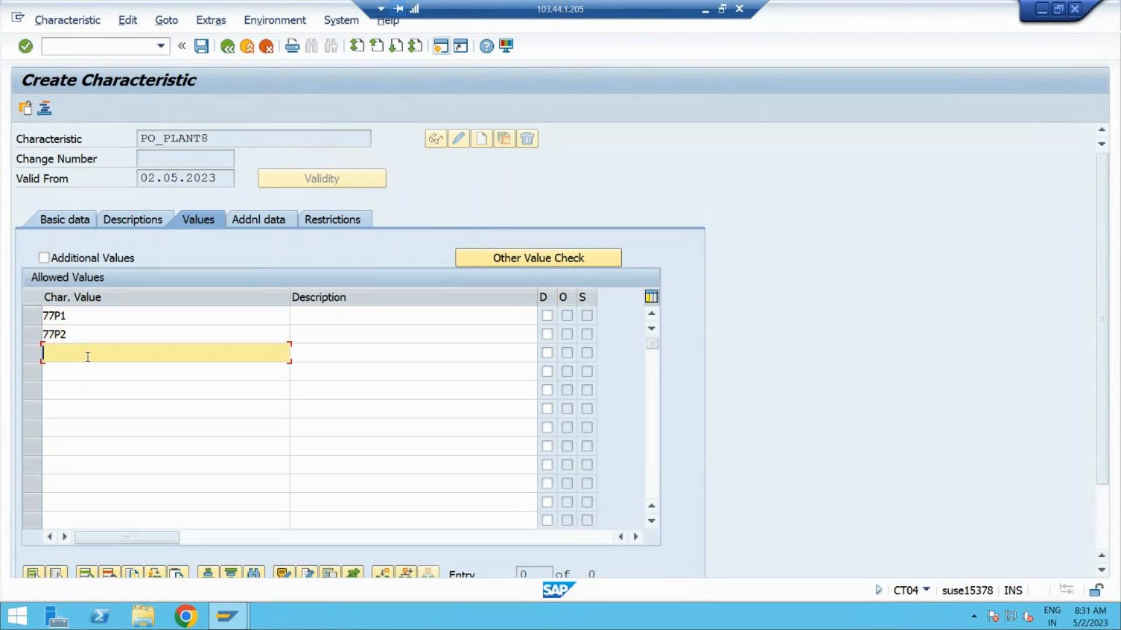
text(77P3)
Describe the allowed values 77P1, 77P2 and 77P3 as Plant 1, Plant 2 and Plant 3
click(315, 316)
text(Plant 1)
drag(342, 316, 236, 315)
key(ctrl+c)
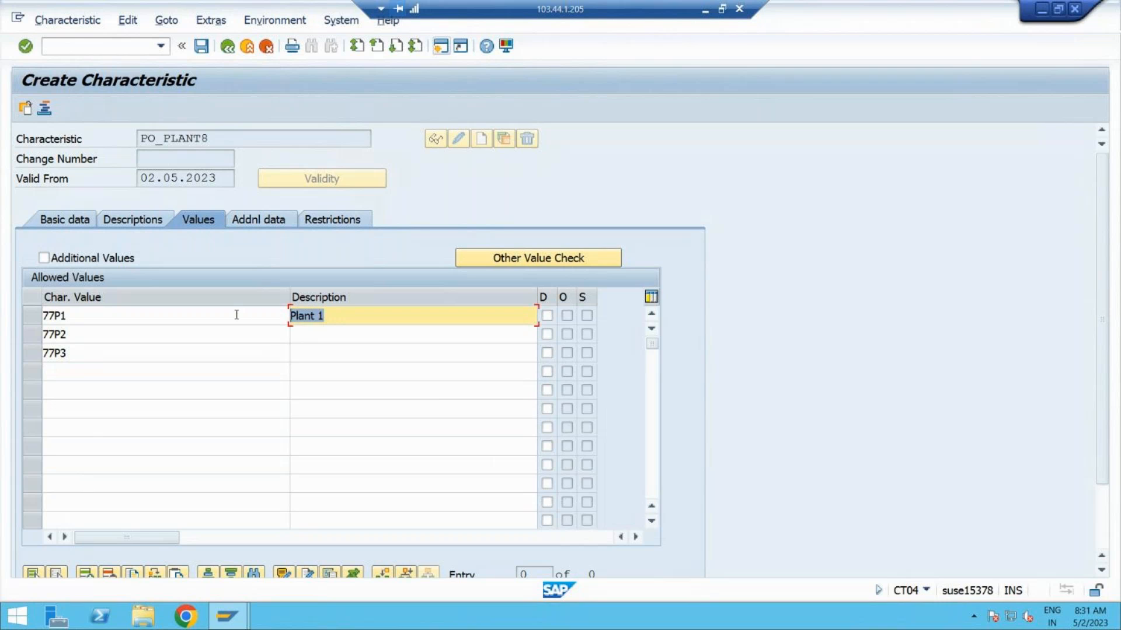
click(314, 333)
key(ctrl+v)
click(320, 353)
key(ctrl+v)
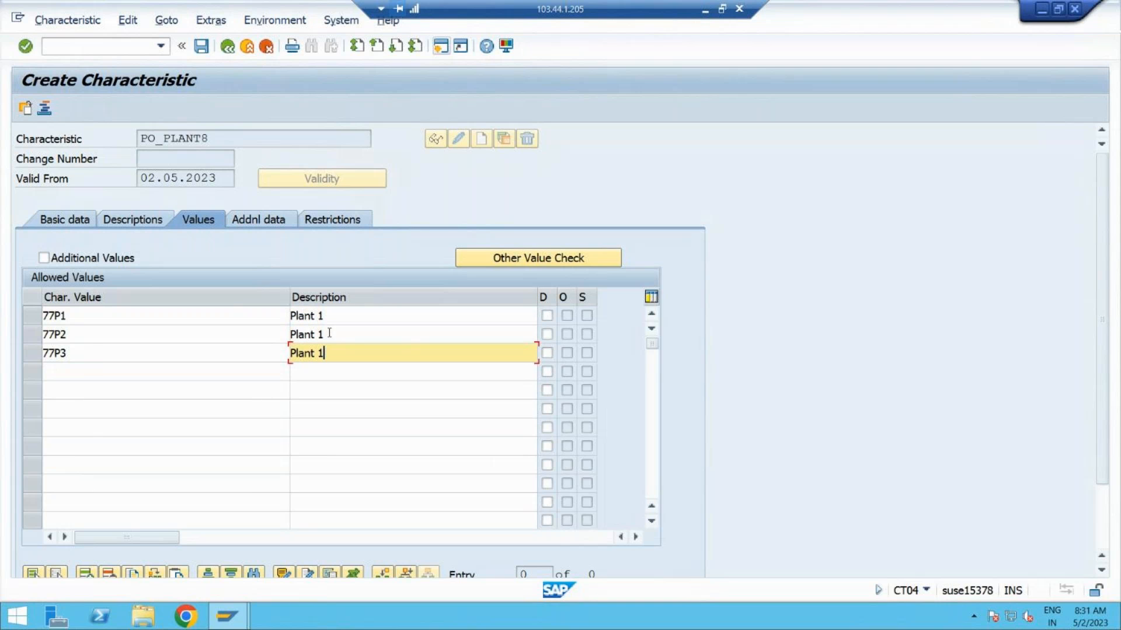
click(329, 334)
key(BackSpace)
text(2)
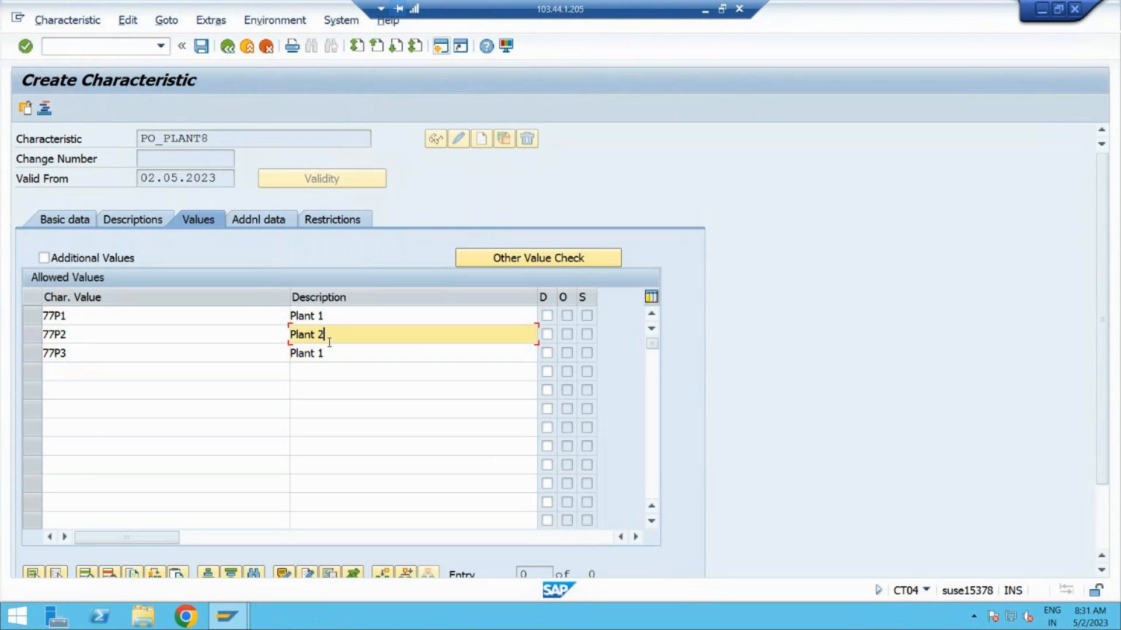
click(328, 353)
key(BackSpace)
text(3)
key(Return)
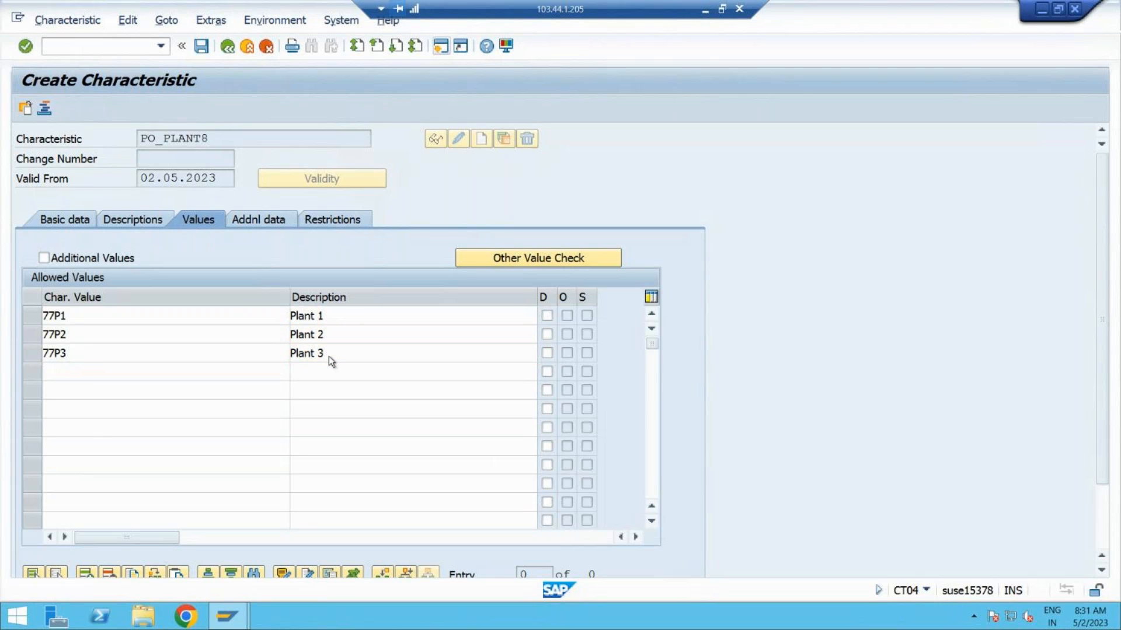
Permit additional values for the plant characteristic and save it
click(44, 258)
click(199, 49)
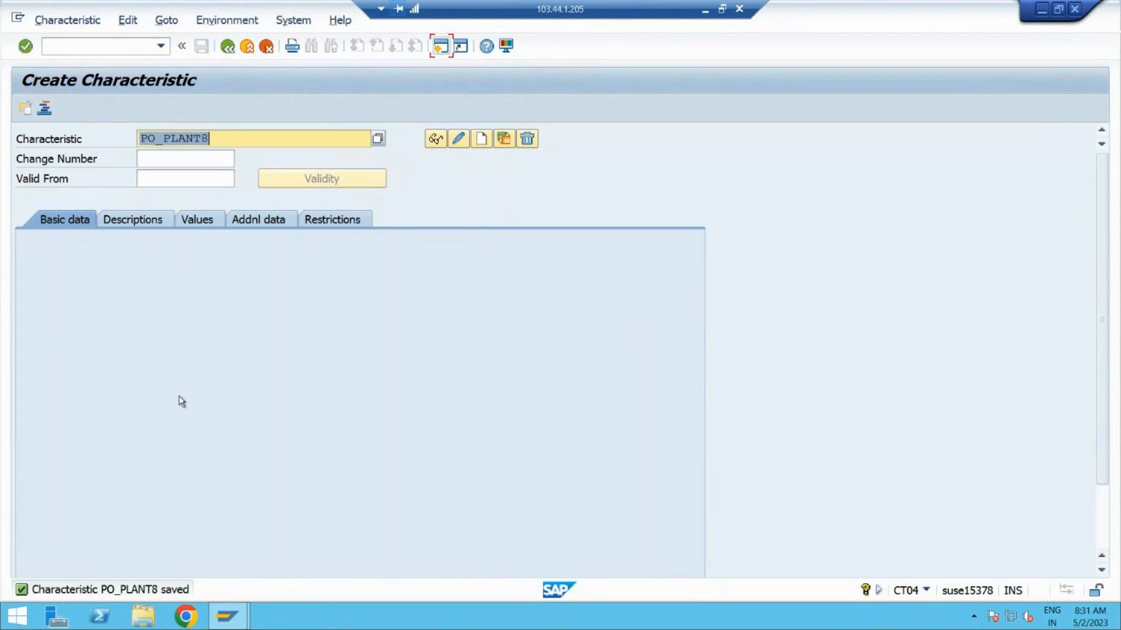
Name a new characteristic PO_PURORG8 and start creating it
click(211, 139)
key(shift+Left)
key(shift+Left)
key(shift+Left)
key(shift+Left)
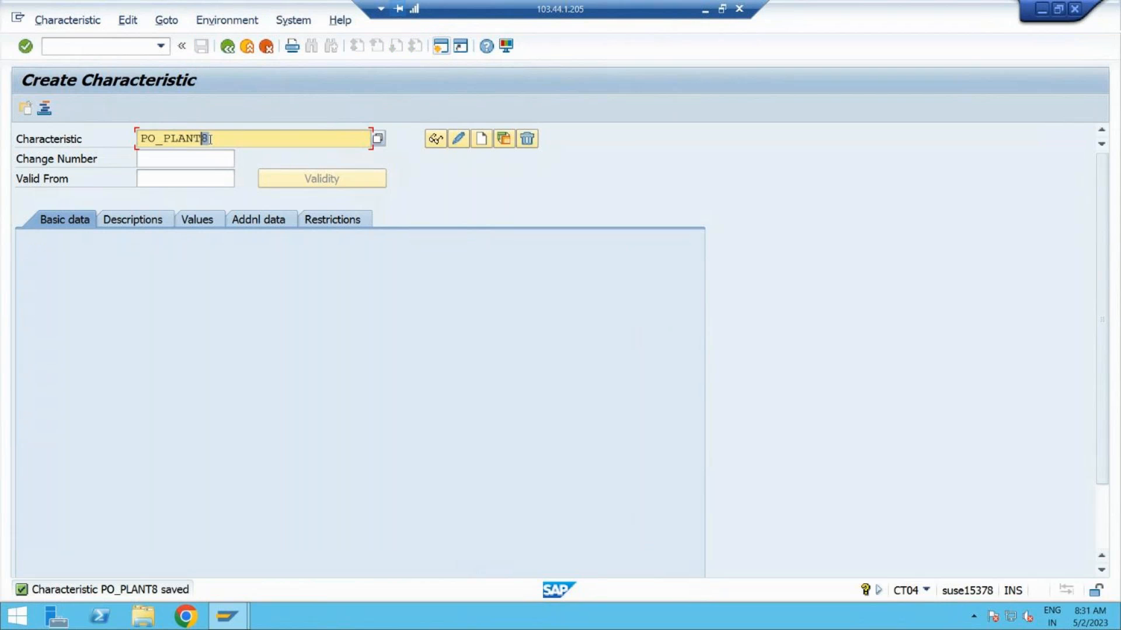
key(shift+Left)
key(shift+Left)
key(shift+Right)
text(U)
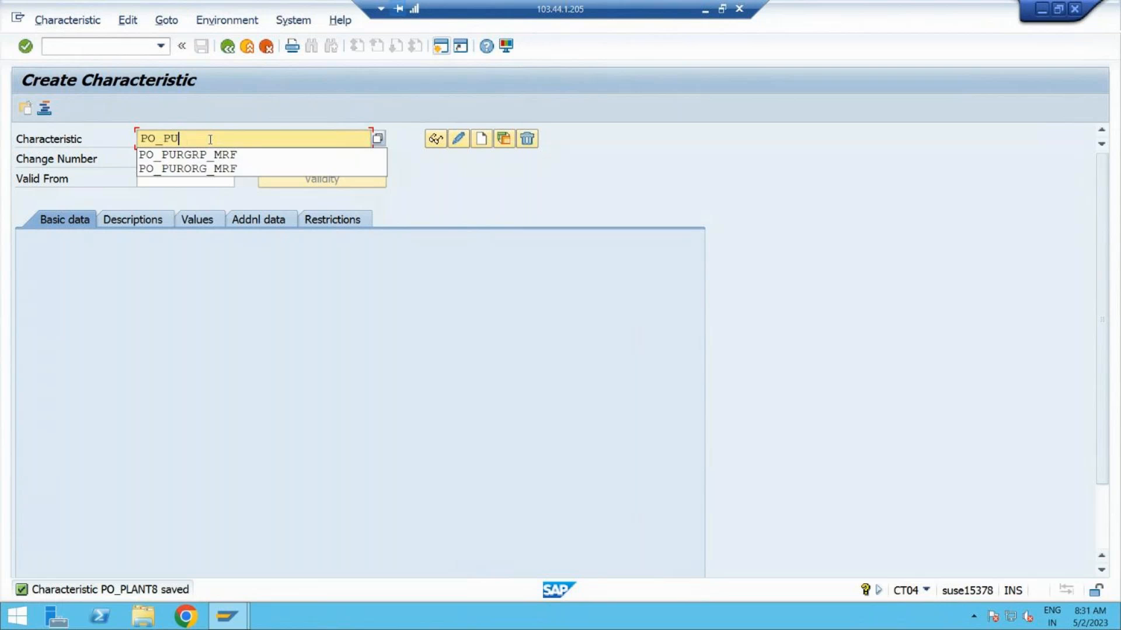
text(RCRG)
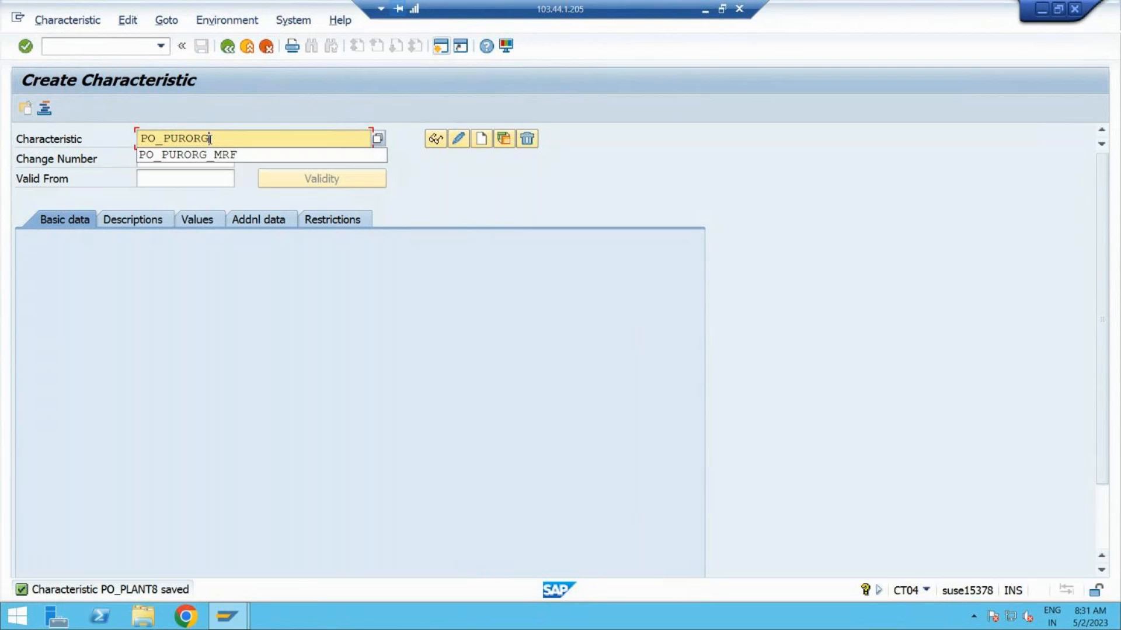
text(8)
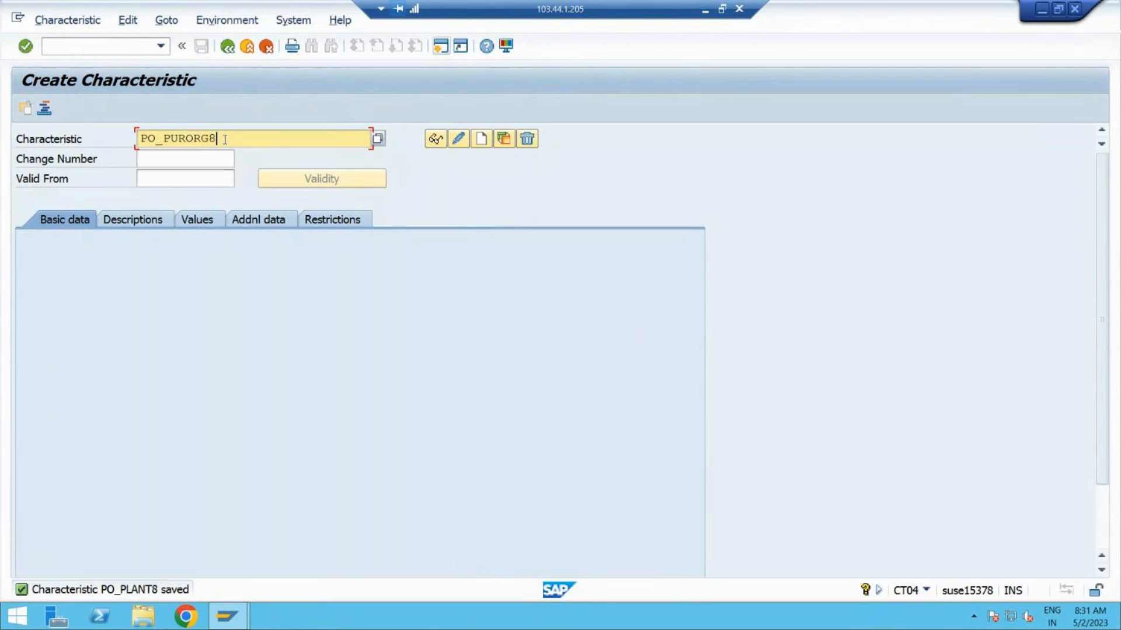
click(479, 138)
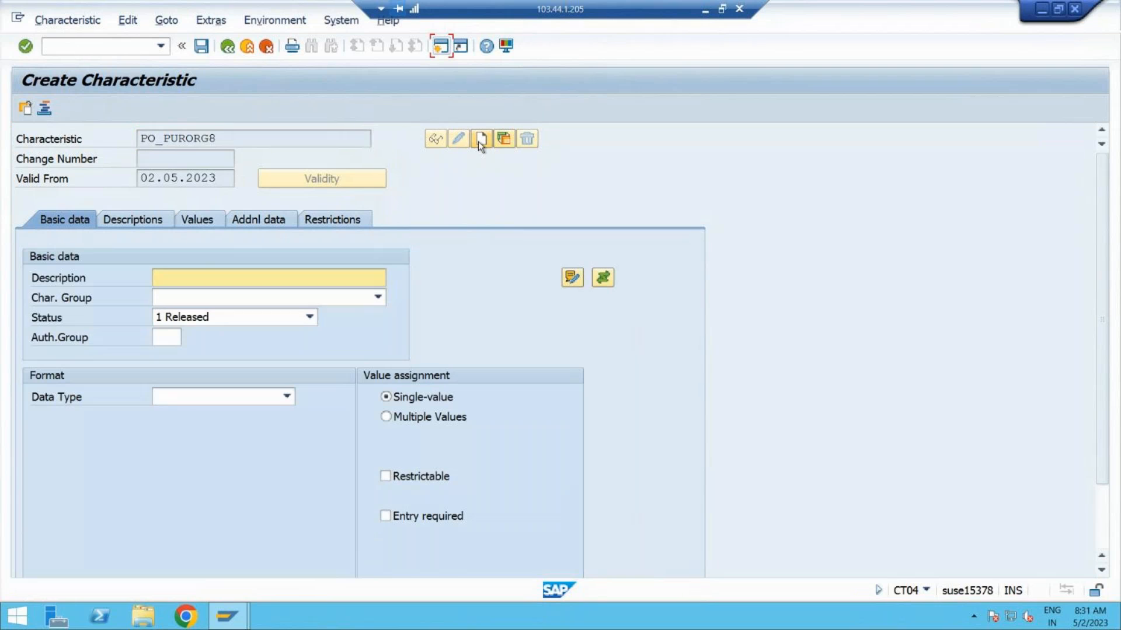
Give the PO_PURORG8 characteristic the description "Purchase org release"
click(205, 275)
text(PURCH)
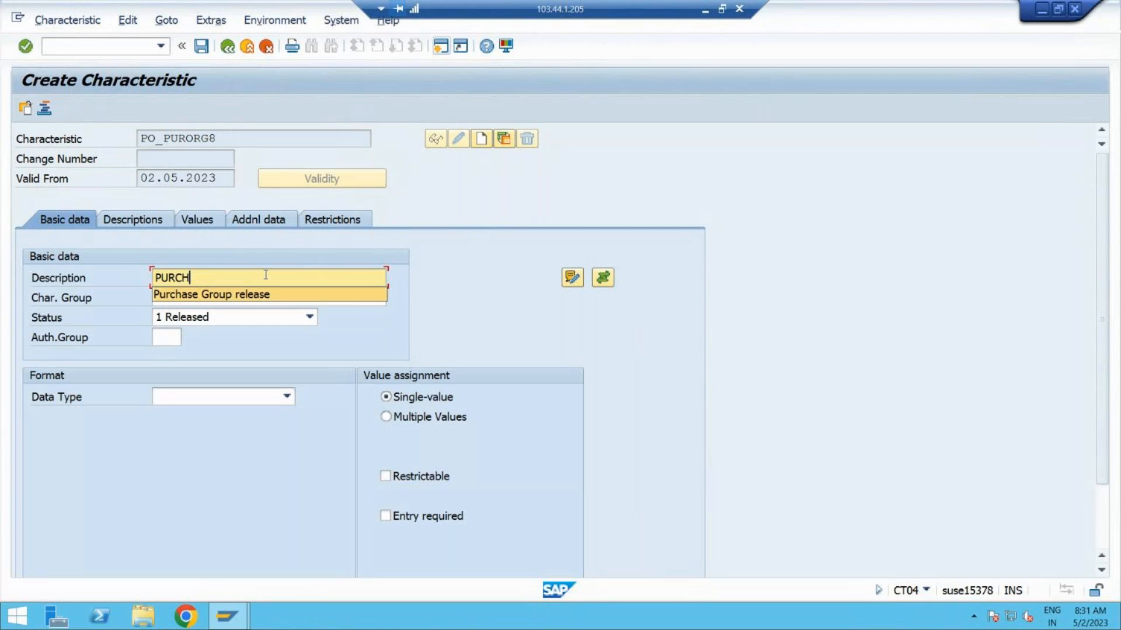
key(BackSpace)
key(BackSpace)
key(BackSpace)
key(BackSpace)
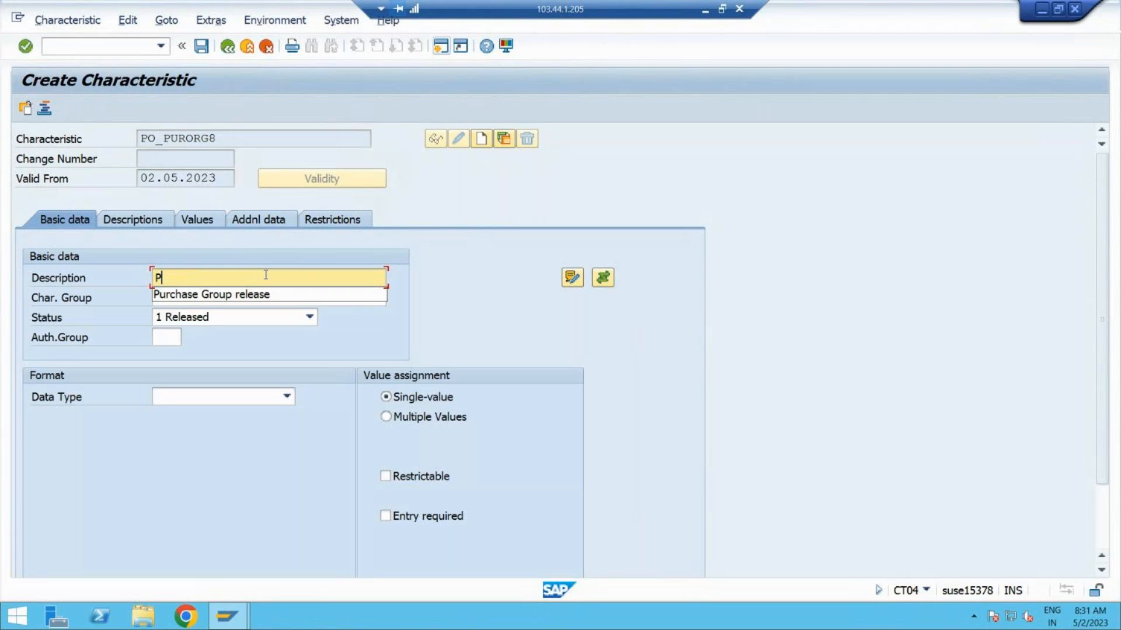
text(urchase org)
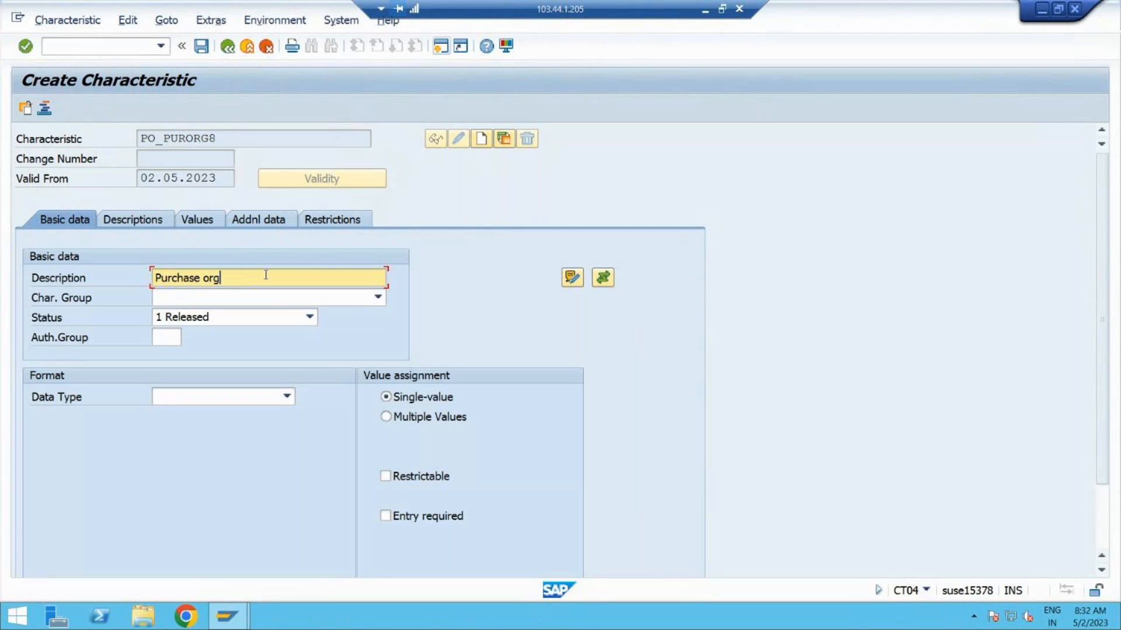
text( release)
Check the release strategy slide for the purchase organization field name, and toggle the microphone in the GoTo meeting
click(705, 11)
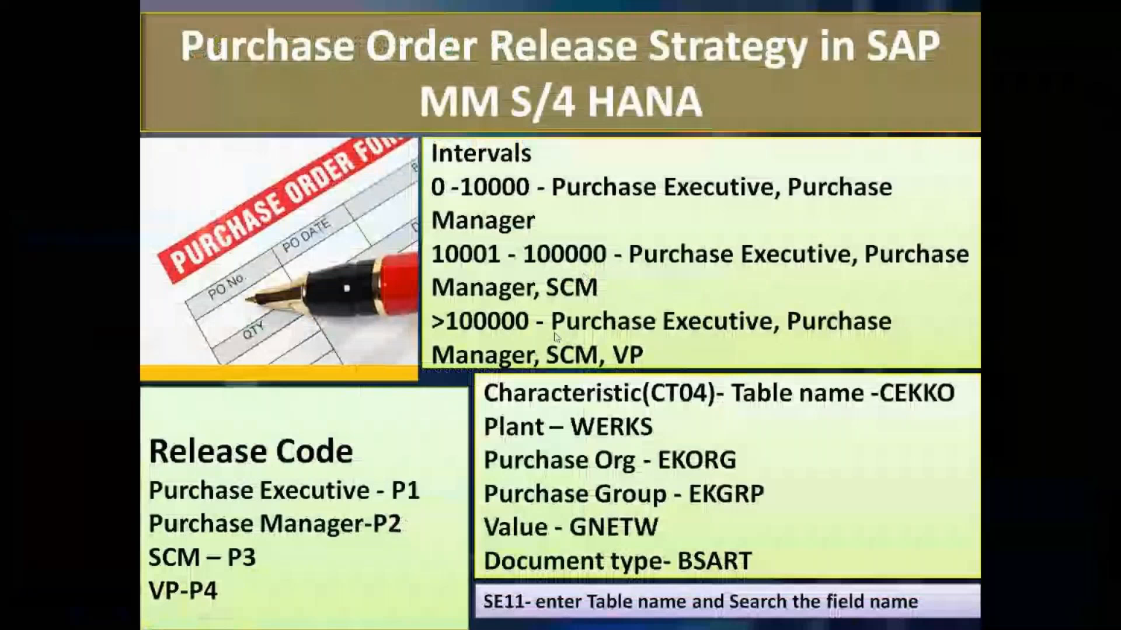
key(alt+Tab)
click(461, 557)
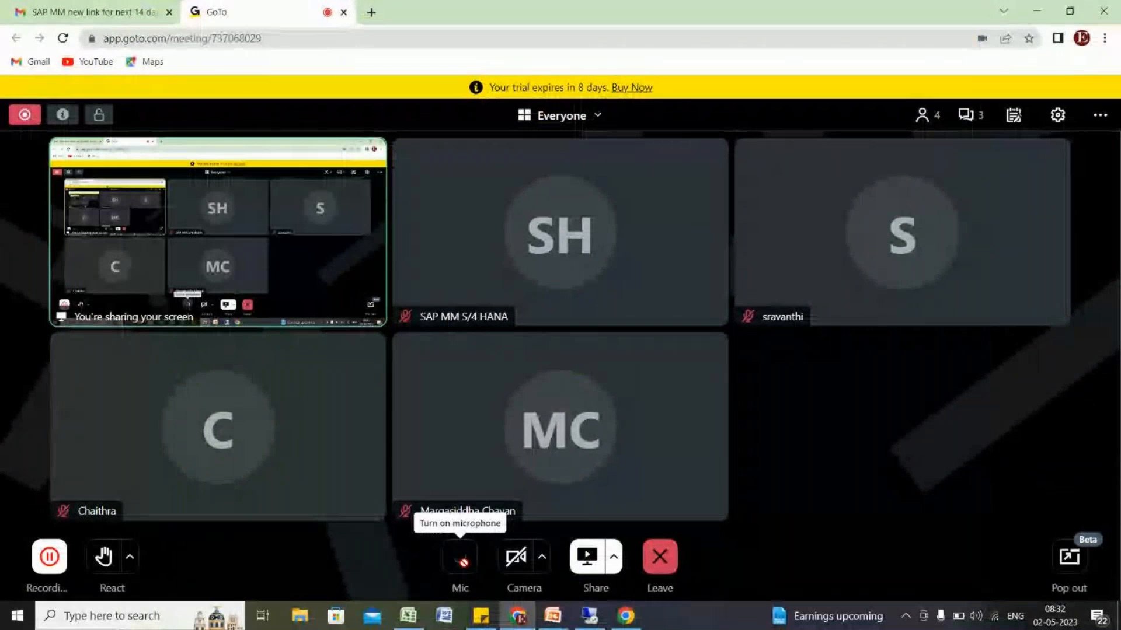
Turn on the meeting microphone, return to the SAP remote session and set the characteristic's reference table to CEKKO
click(461, 559)
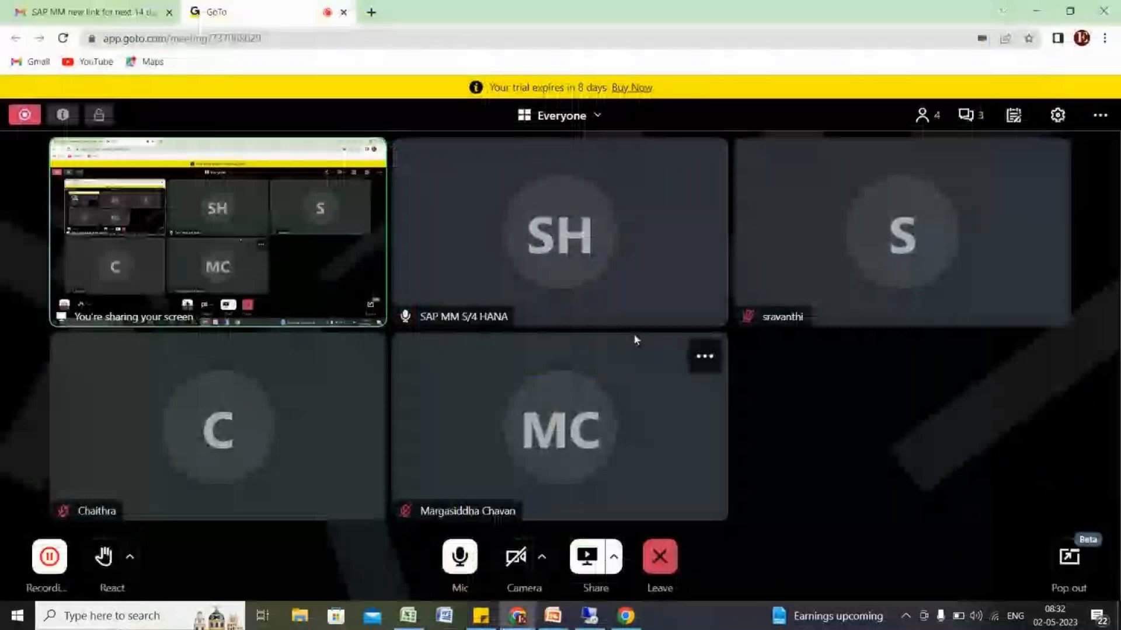
click(590, 616)
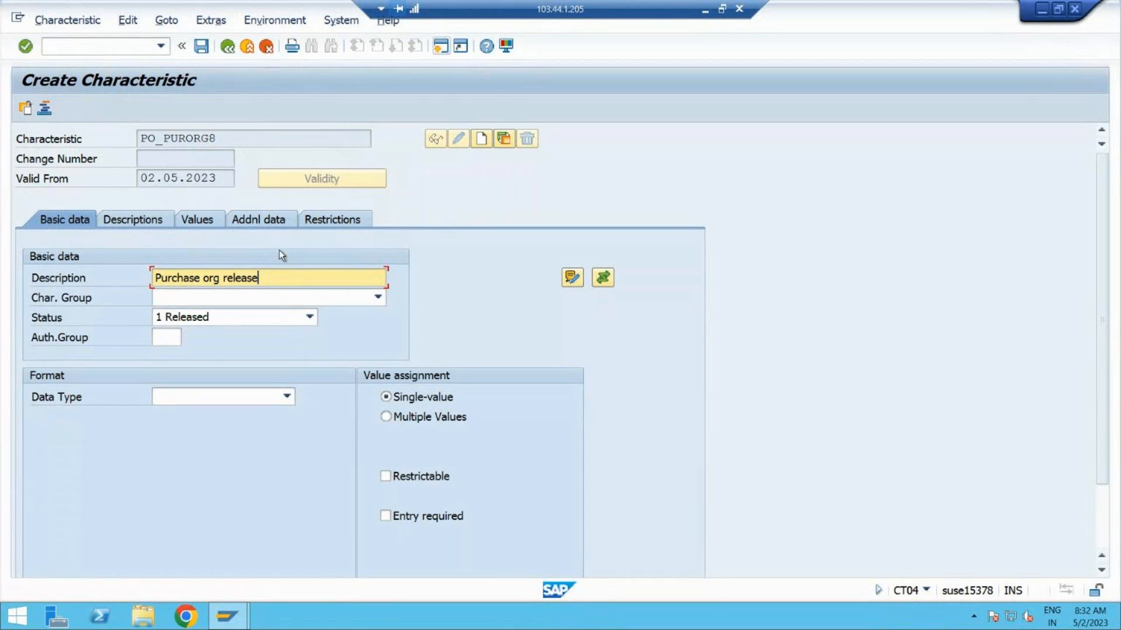
click(255, 222)
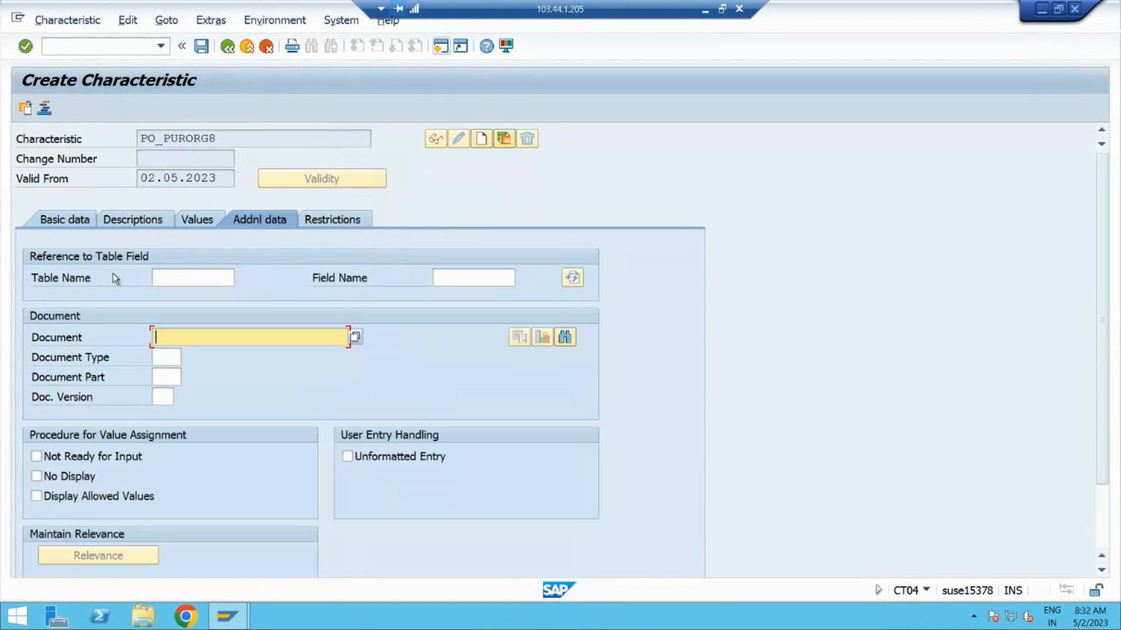
click(163, 278)
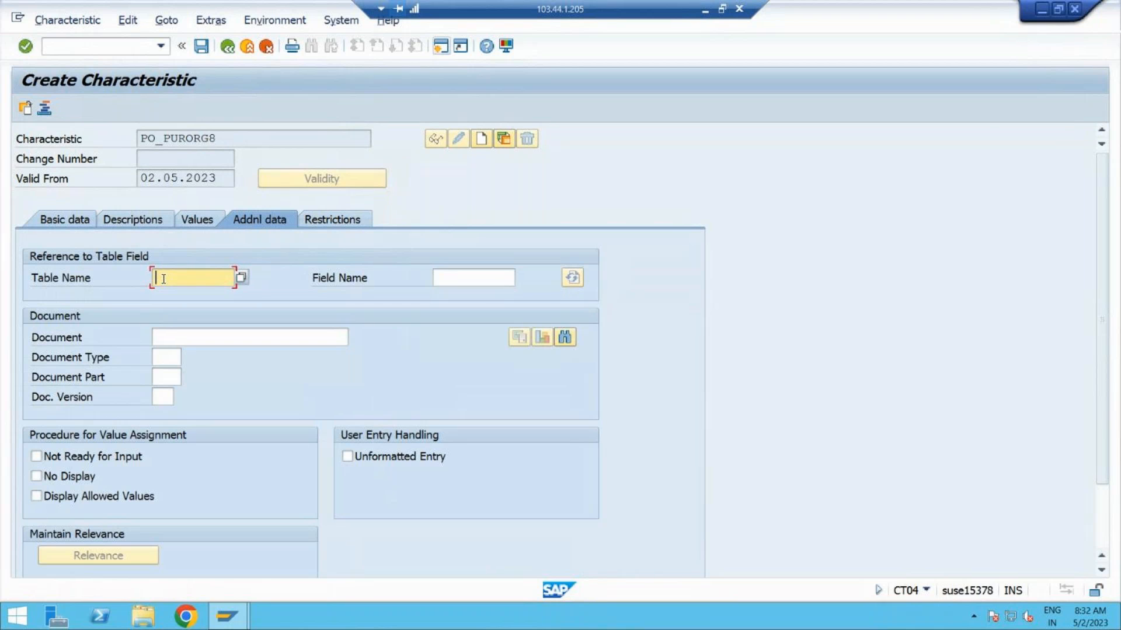
text(CEK)
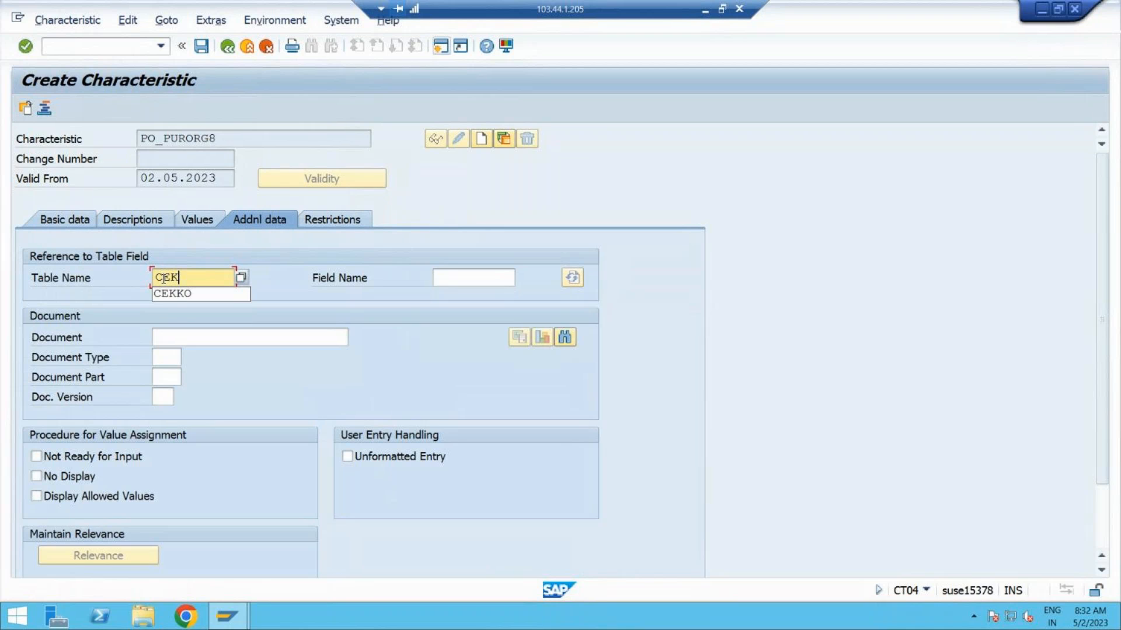
text(KO)
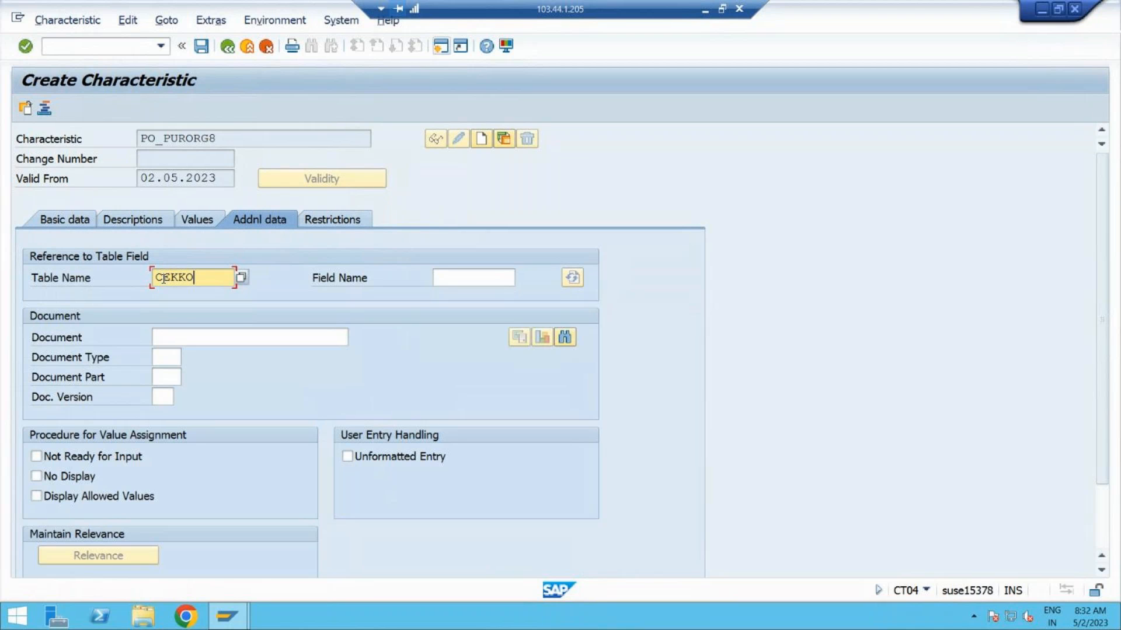
click(435, 278)
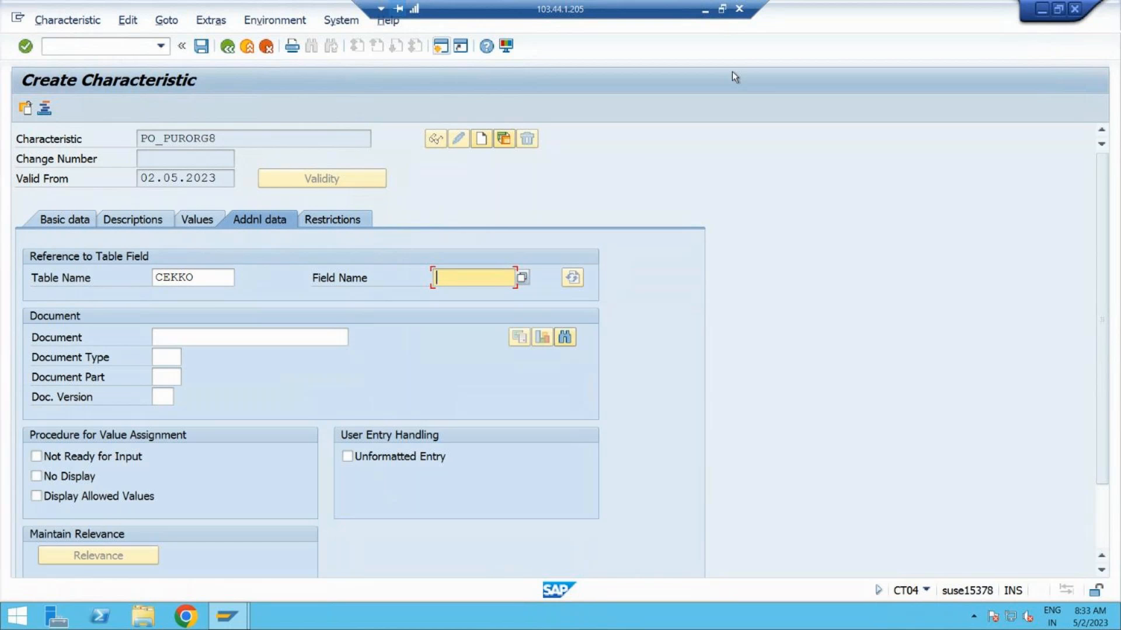
Check the release strategy slide show for the purchase organization field name, and return to the SAP remote session
click(705, 9)
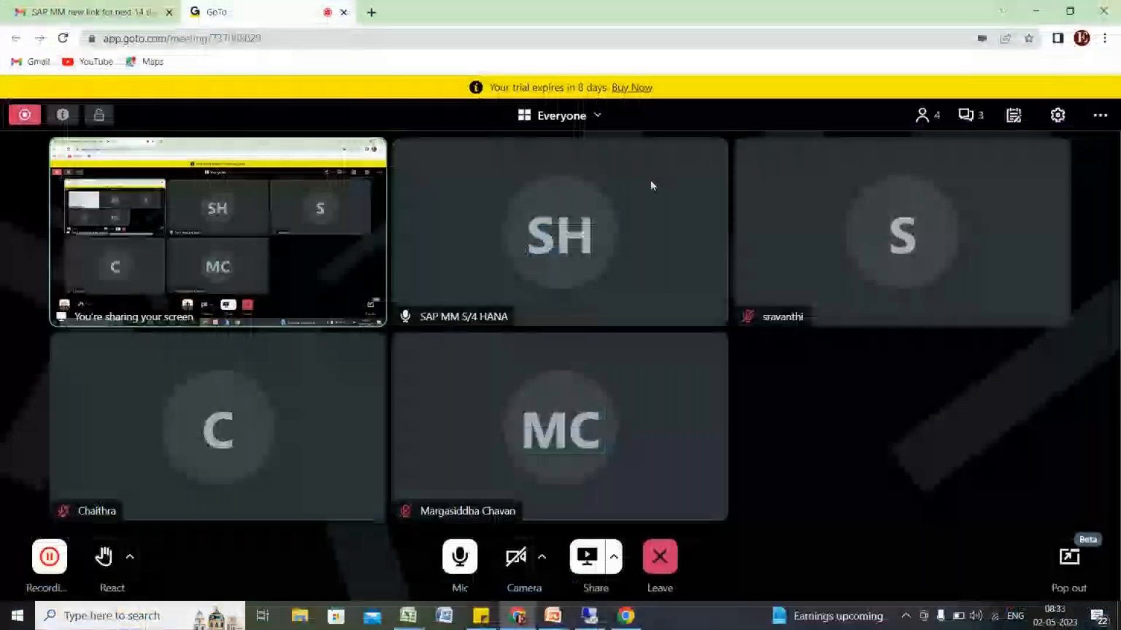
click(590, 615)
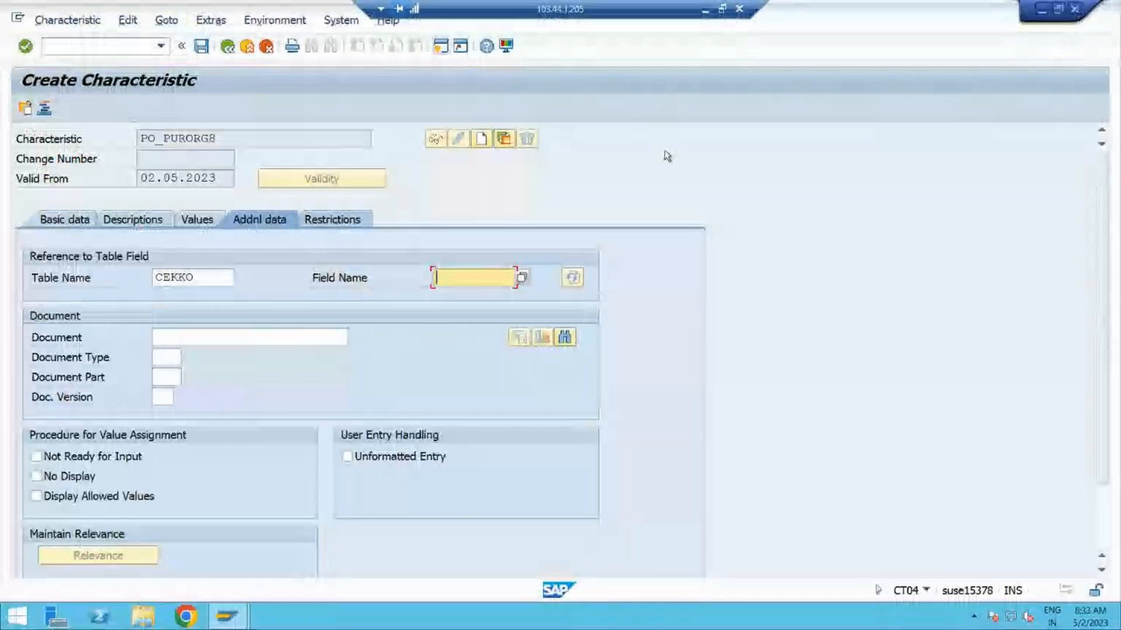
key(alt+Tab)
key(alt+Tab)
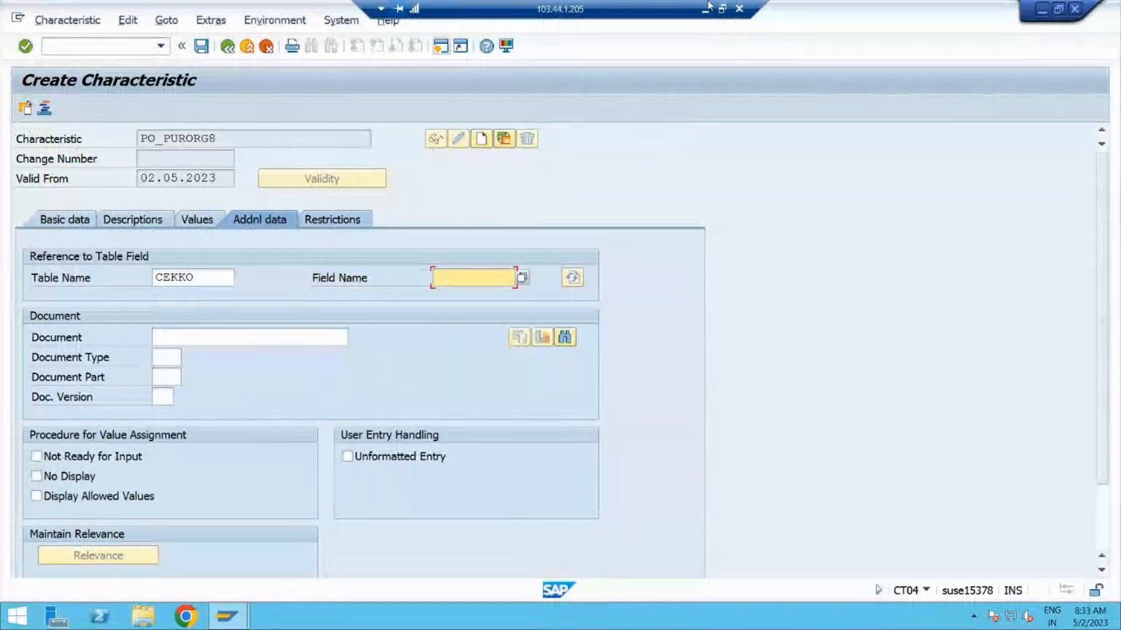
click(705, 9)
mouse_move(552, 616)
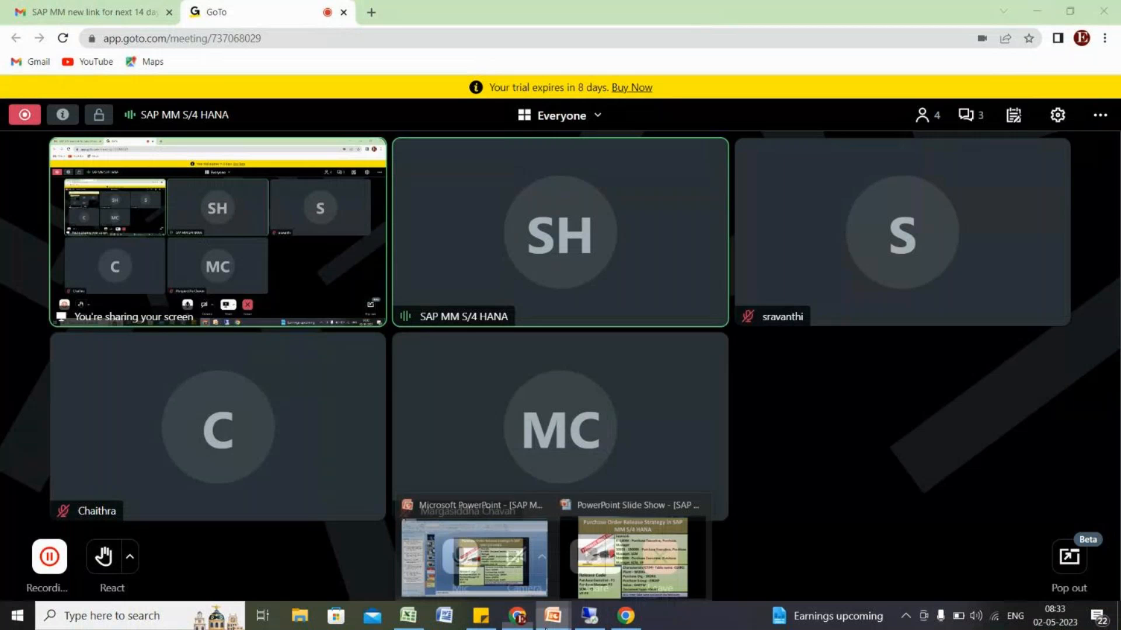
click(632, 554)
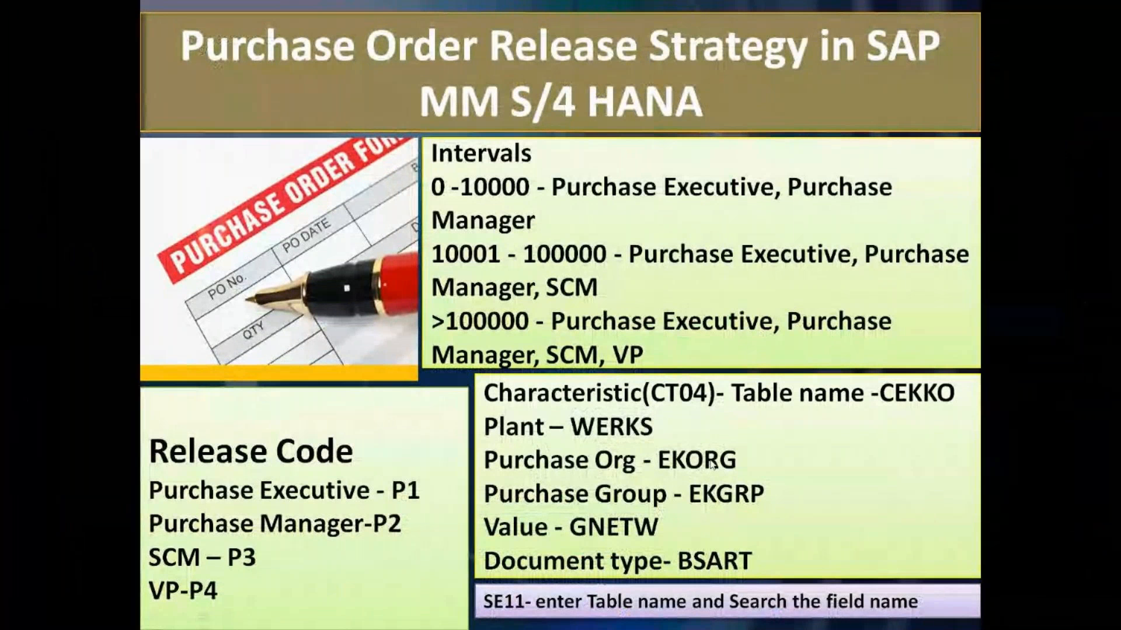
key(alt+Tab)
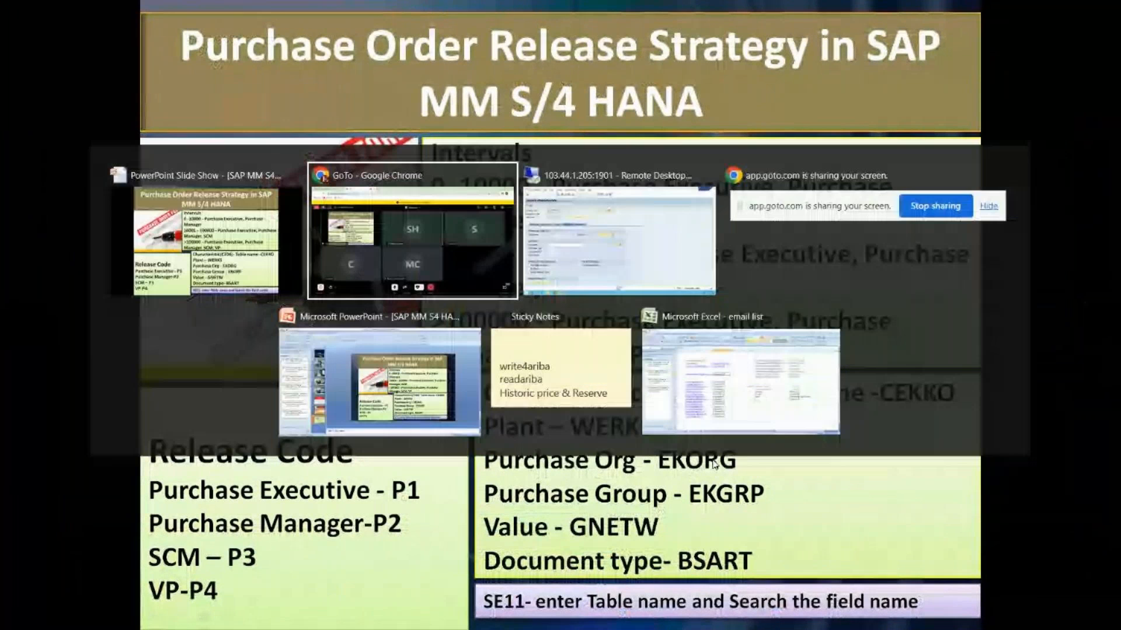
key(alt+Tab)
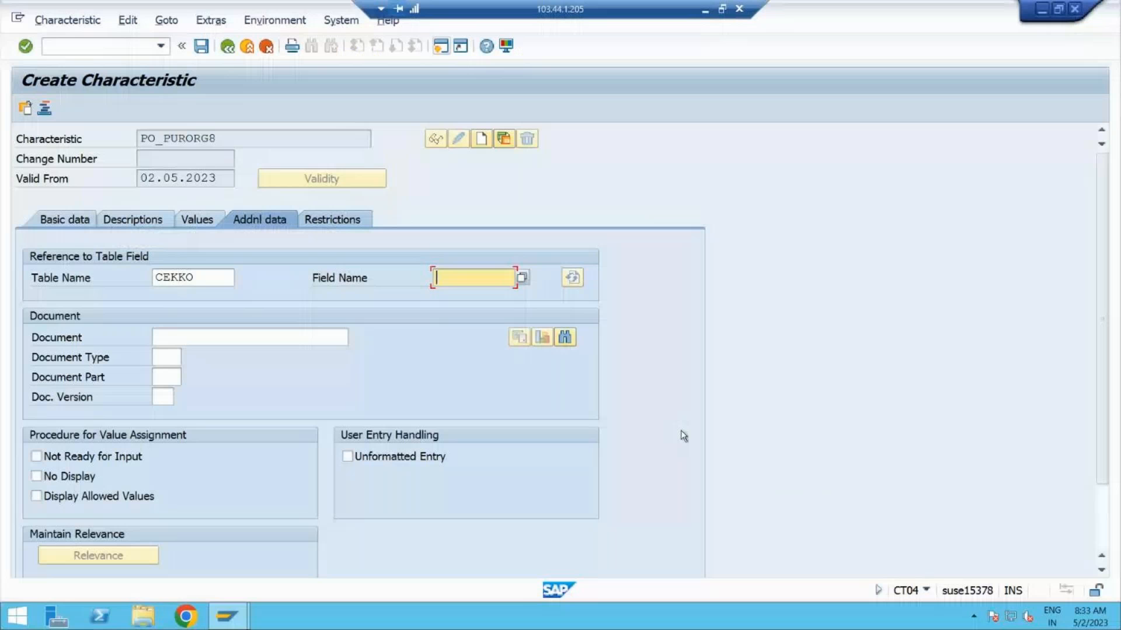
Set the reference field name to EKORG and accept the format data from the ABAP Dictionary
click(443, 278)
click(444, 277)
text(EKO)
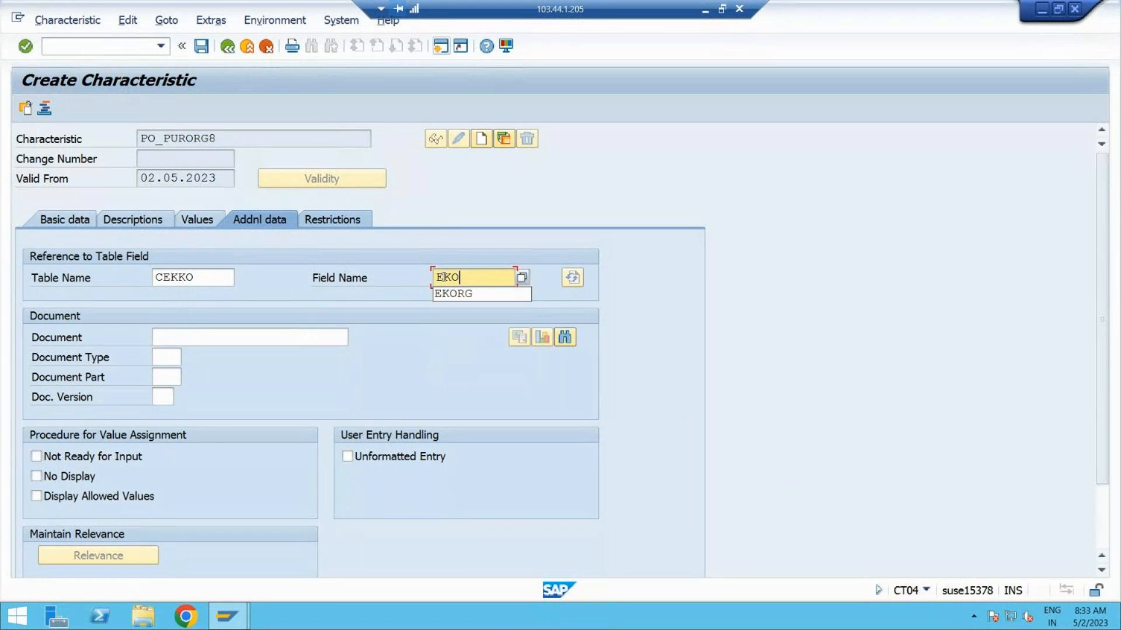
text(RG)
key(Return)
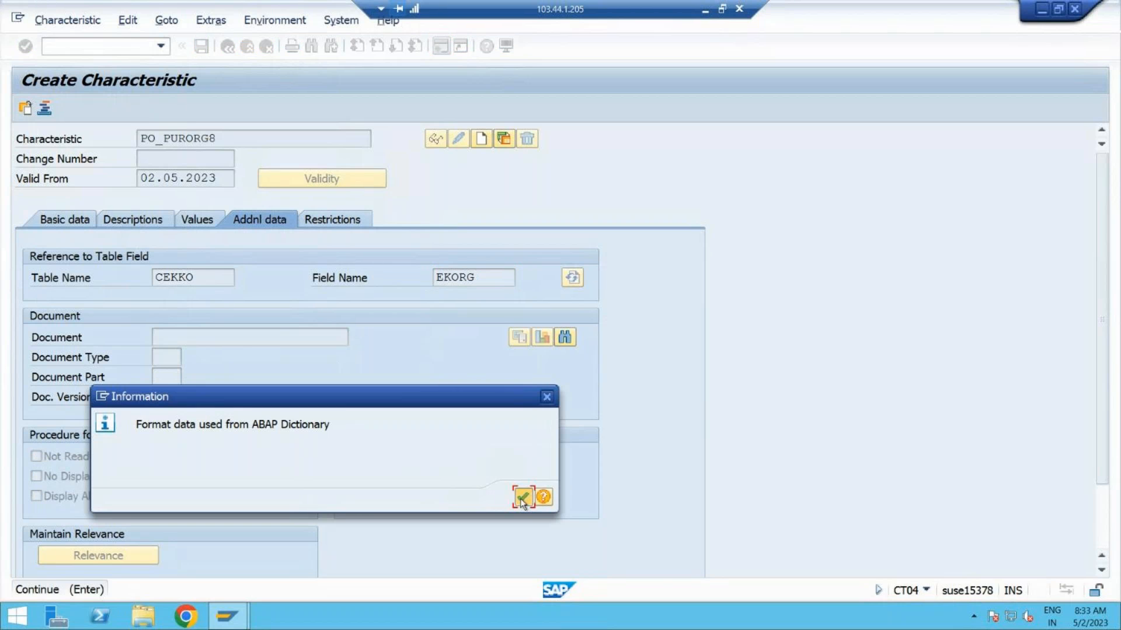
click(521, 497)
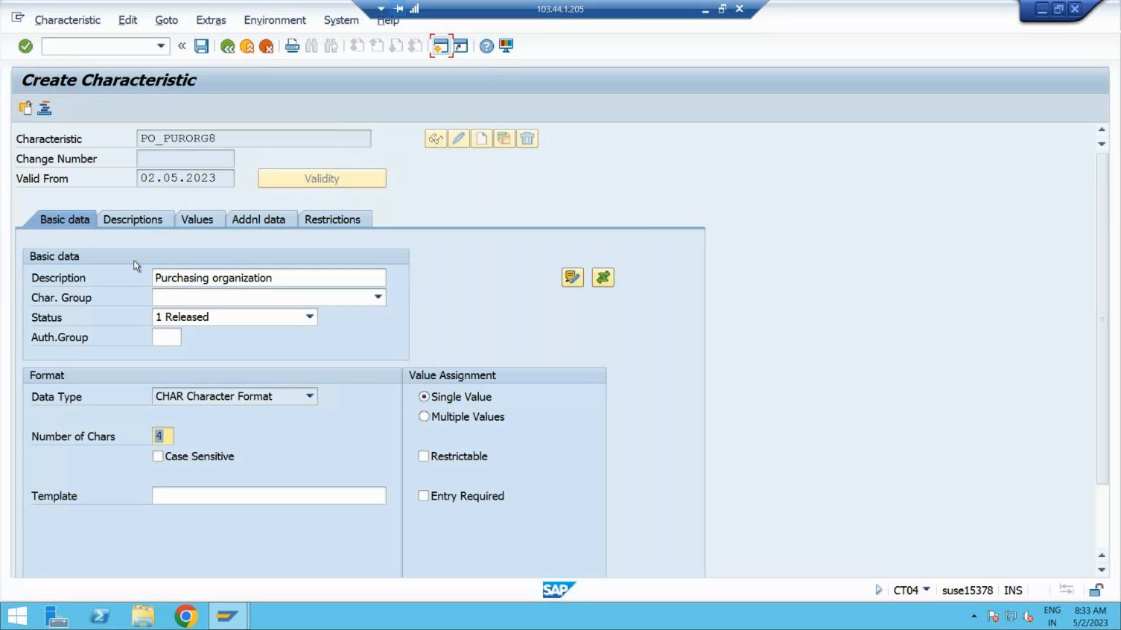
Add the allowed value 77P0 with the description "Purchase org" and permit additional values for the characteristic
click(194, 218)
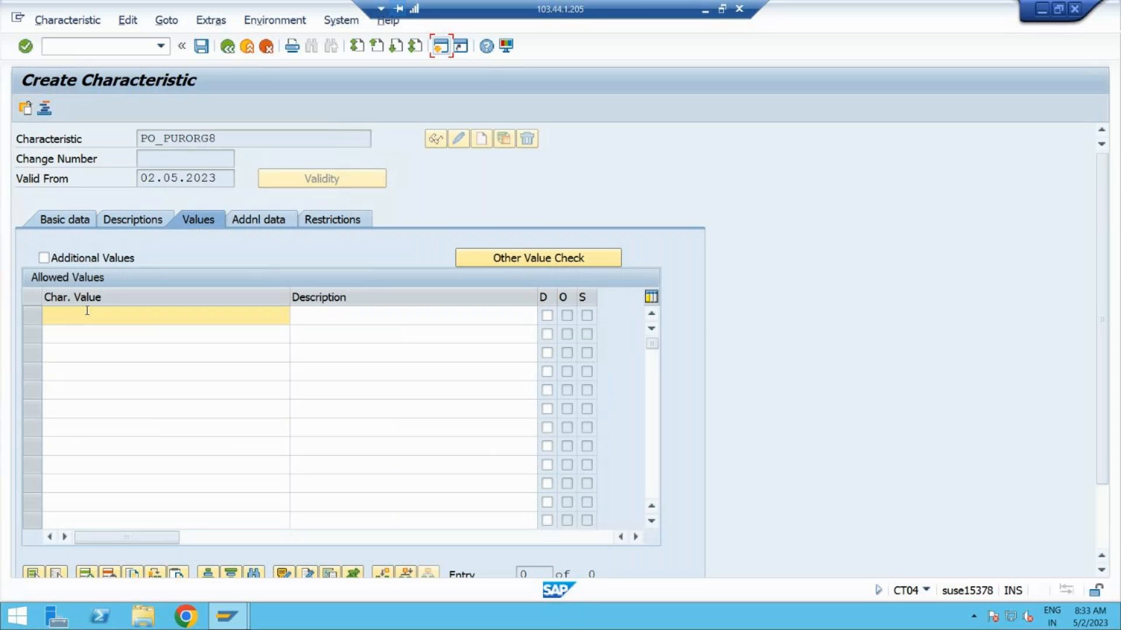
click(87, 313)
text(77P0)
click(45, 259)
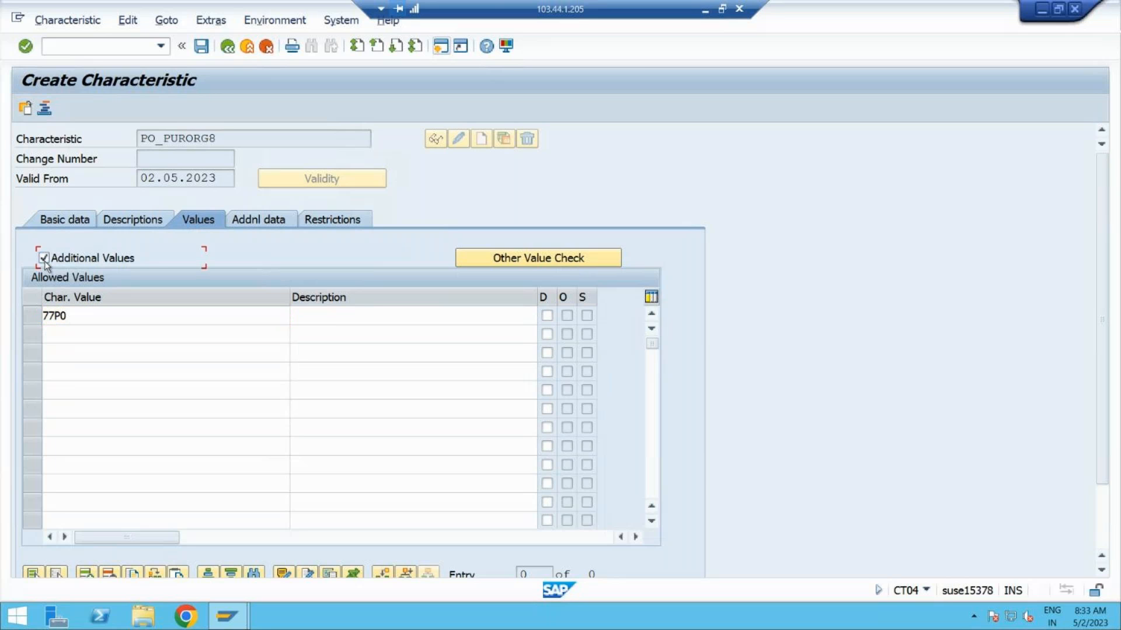
click(320, 314)
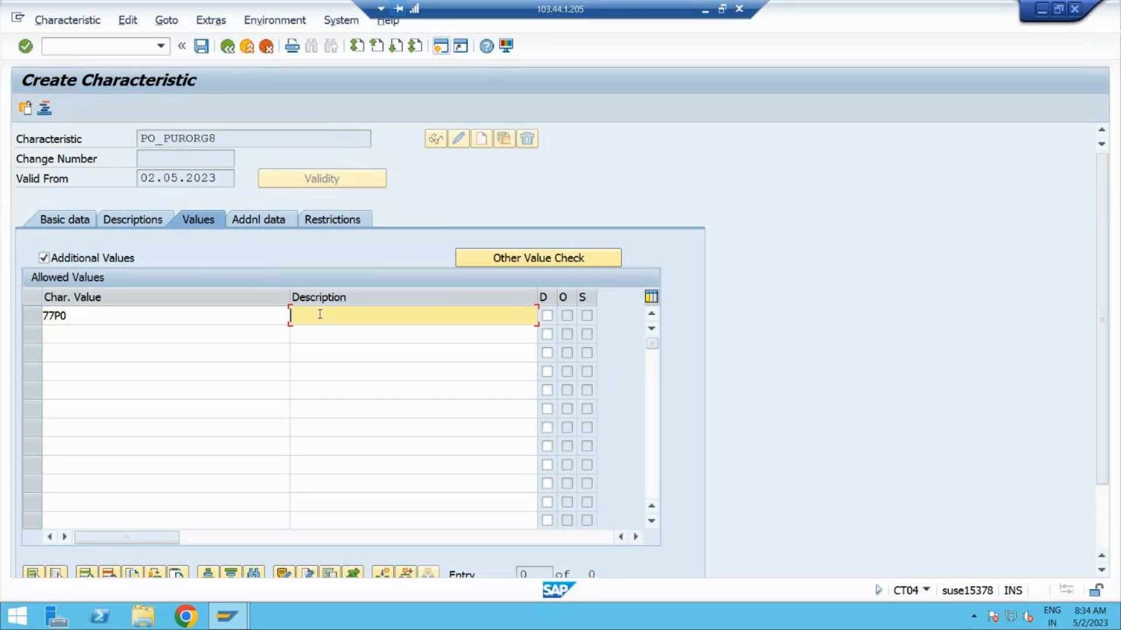
text(Purchase org)
key(Return)
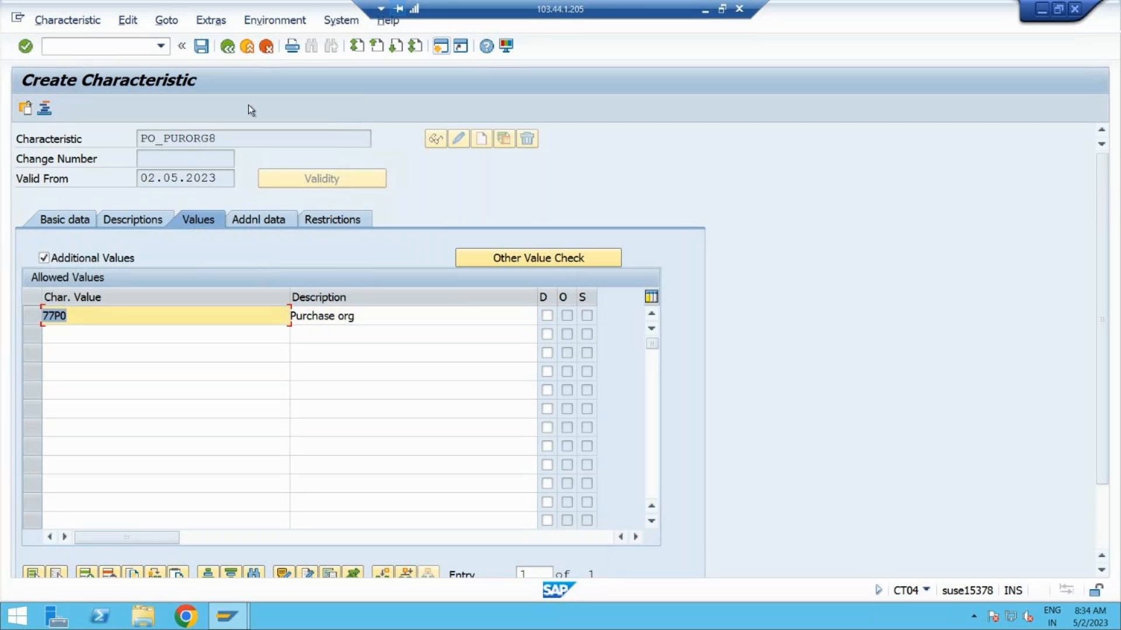
Restrict the purchase organization characteristic to the Release Strategy class type 032 and save it
click(249, 217)
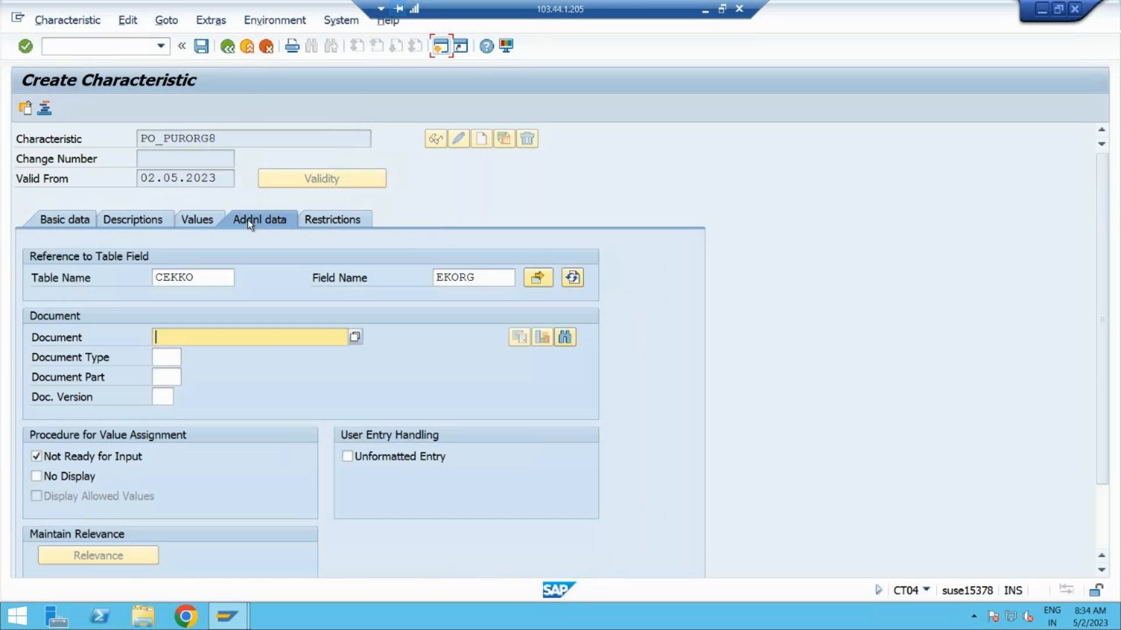
click(330, 221)
click(121, 301)
click(144, 297)
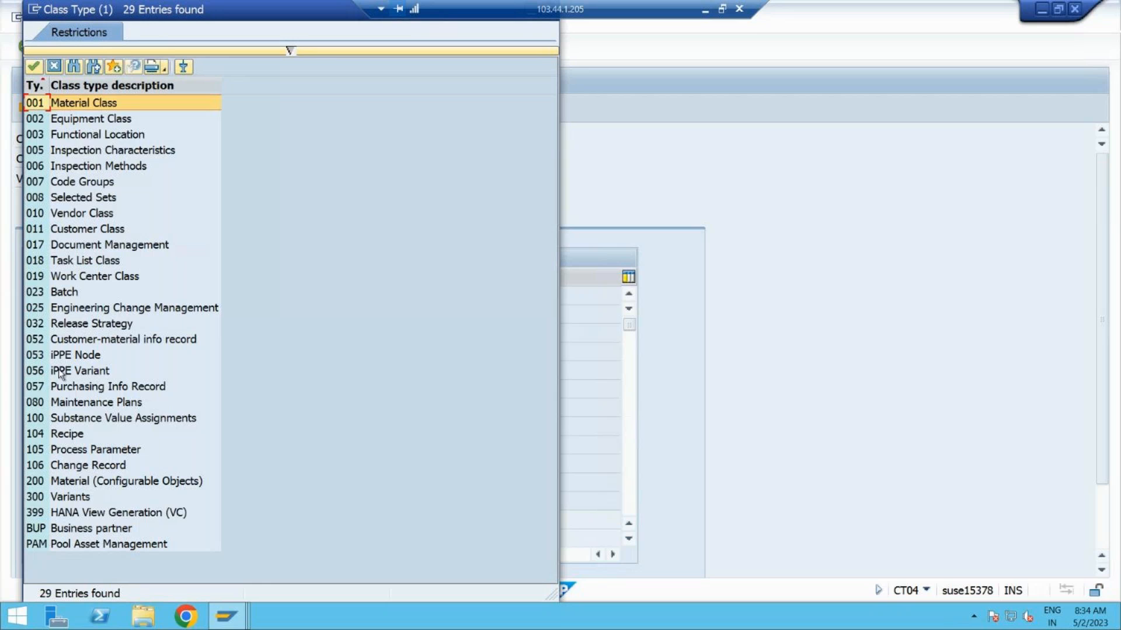
click(72, 325)
double_click(72, 325)
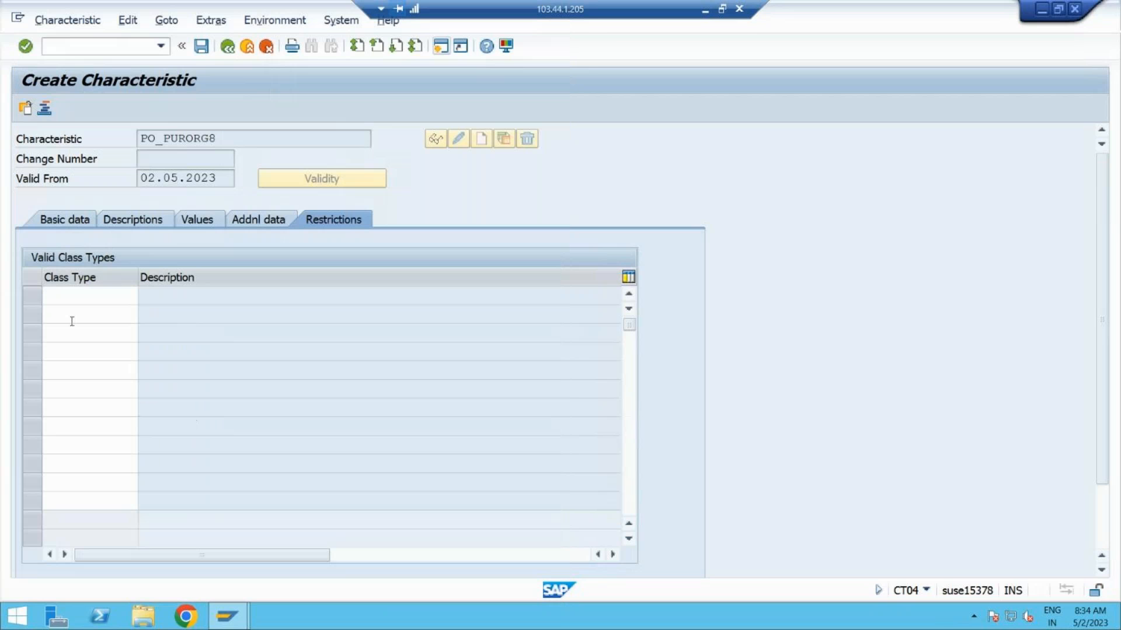
click(201, 46)
Open the existing characteristic PO_PLANT8 for changes
click(245, 142)
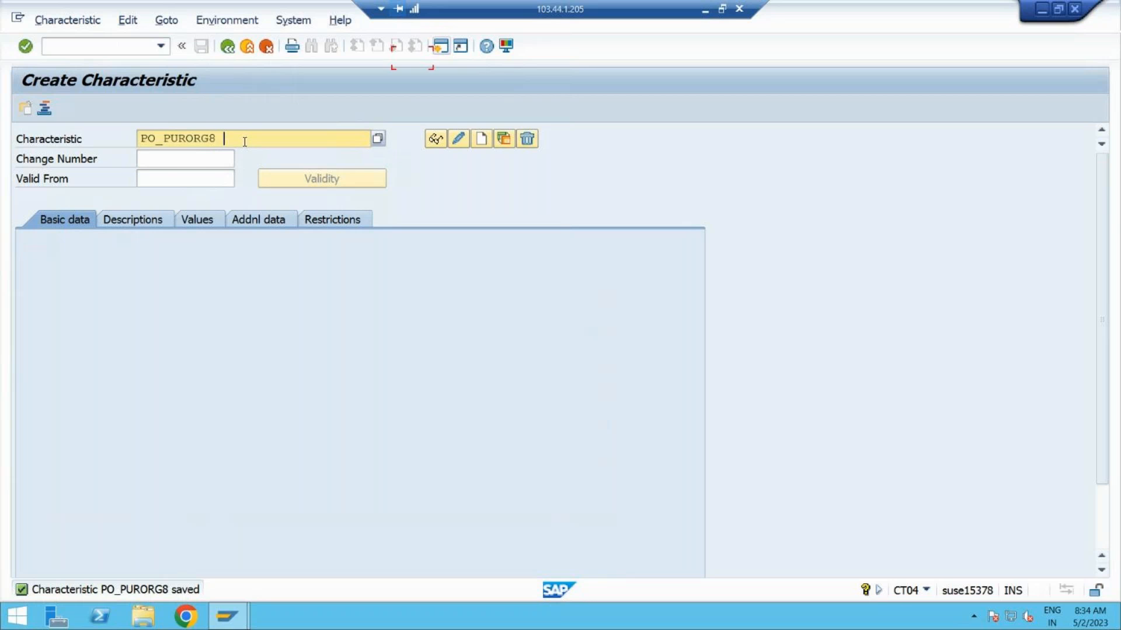
key(BackSpace)
key(BackSpace)
key(BackSpace)
key(BackSpace)
key(BackSpace)
key(BackSpace)
key(BackSpace)
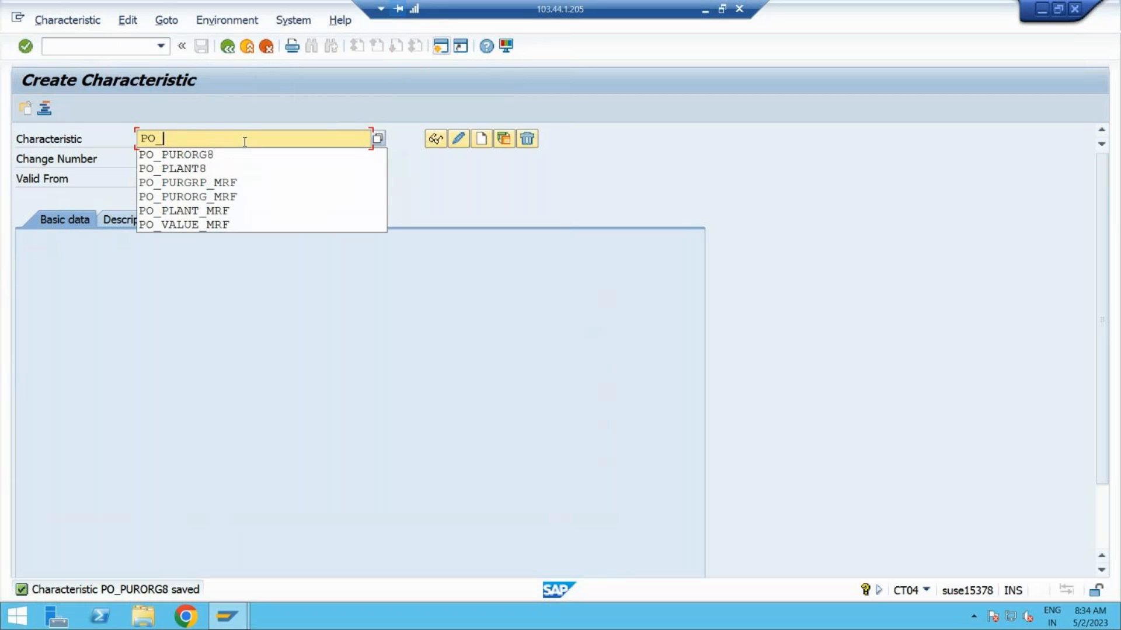
click(210, 167)
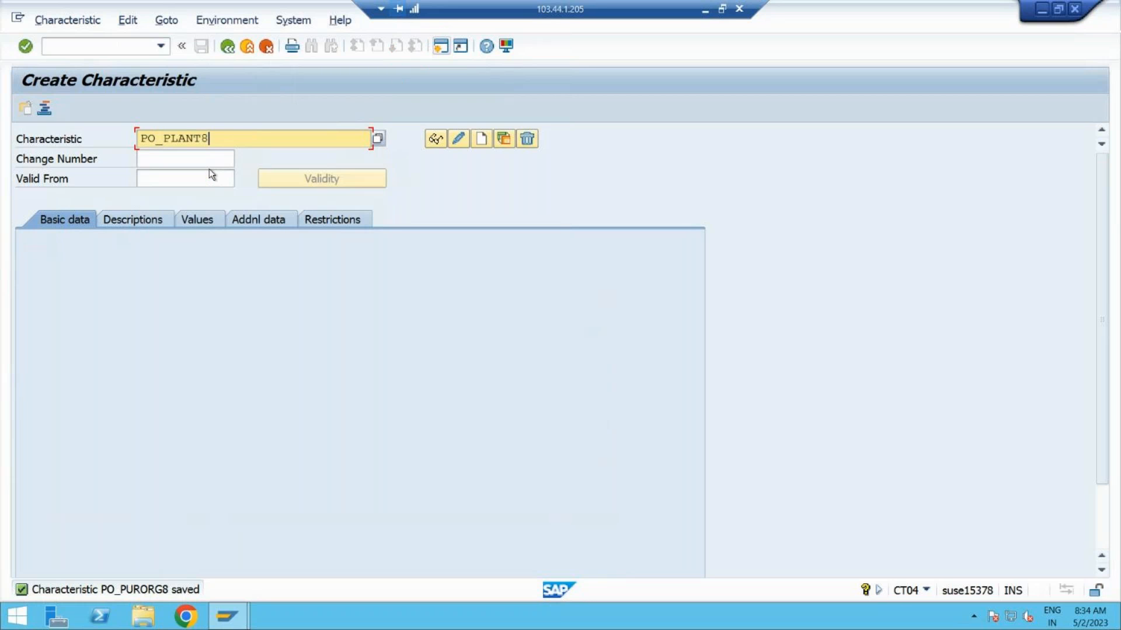
click(454, 139)
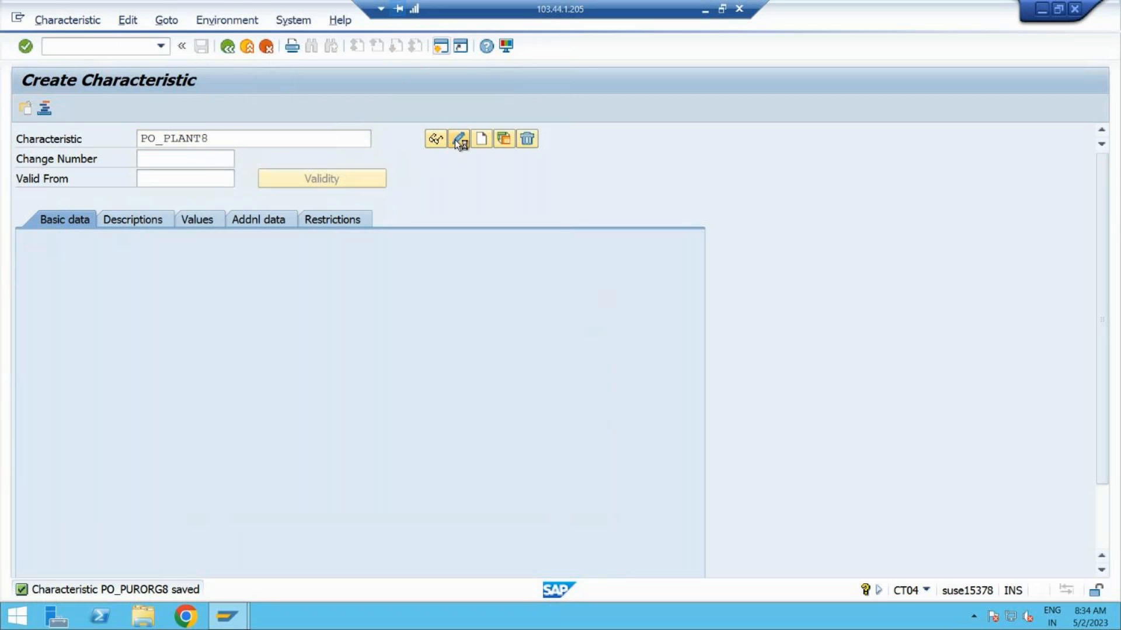
Restrict the plant characteristic to class type 032 and save the change
click(331, 224)
click(77, 297)
text(032)
key(Return)
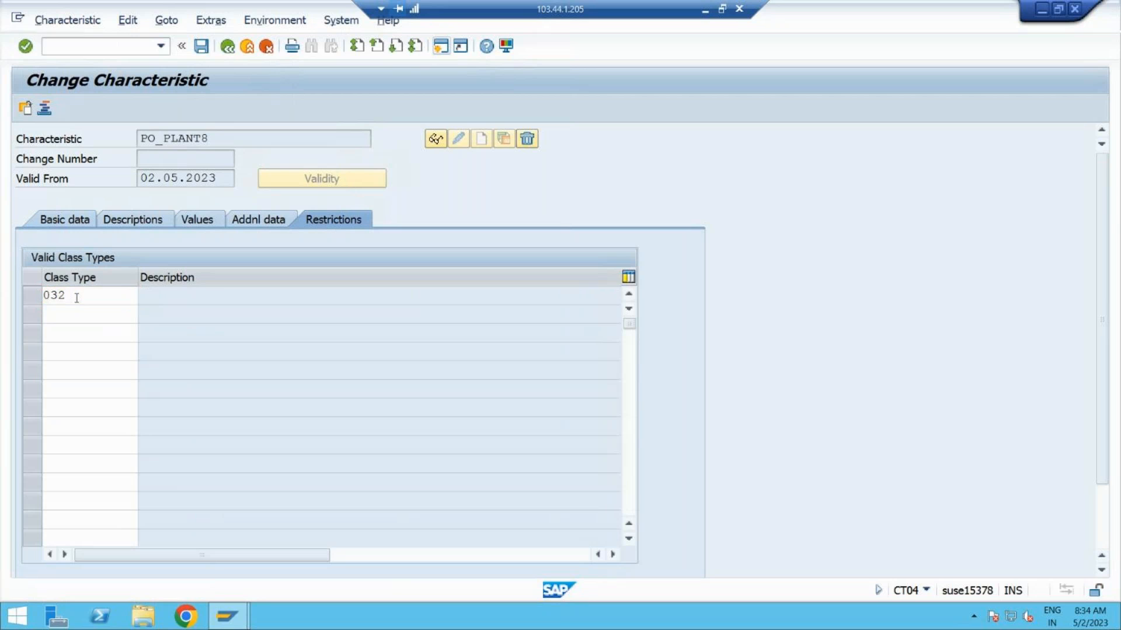
click(201, 46)
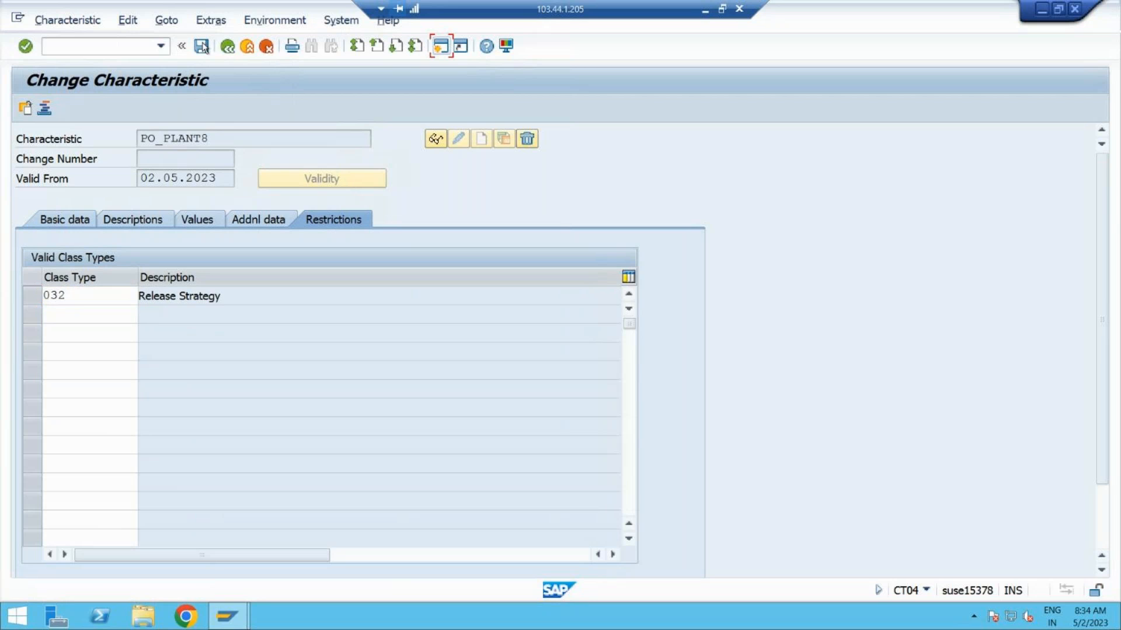
Enter PO_PURGRP8 as the name of the purchase group characteristic
click(234, 135)
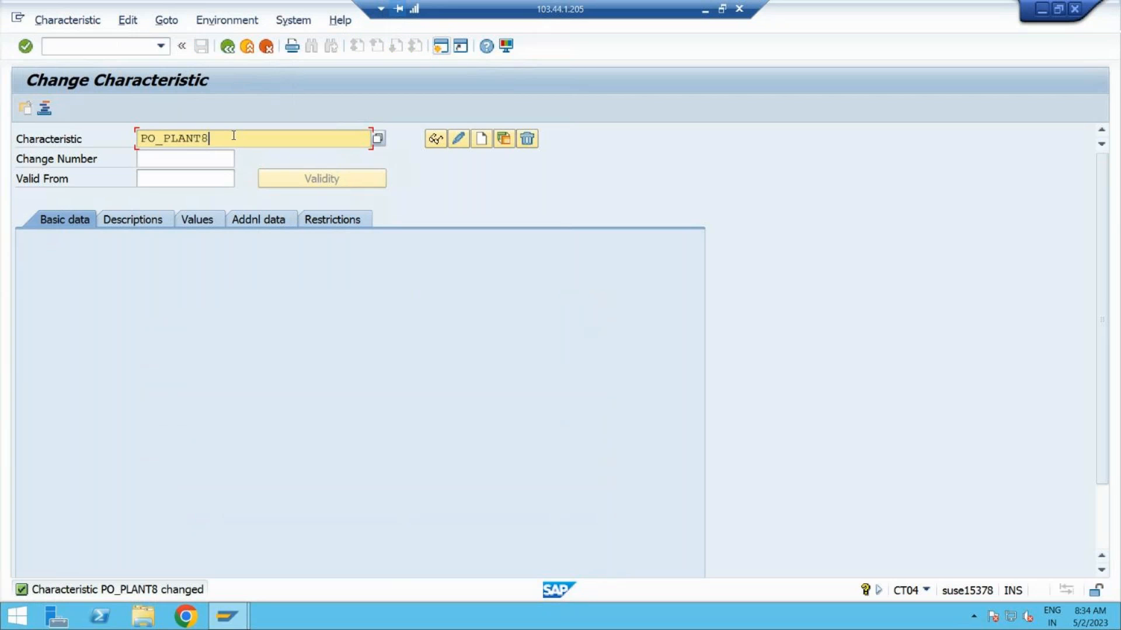
key(BackSpace)
key(BackSpace)
key(BackSpace)
key(BackSpace)
key(BackSpace)
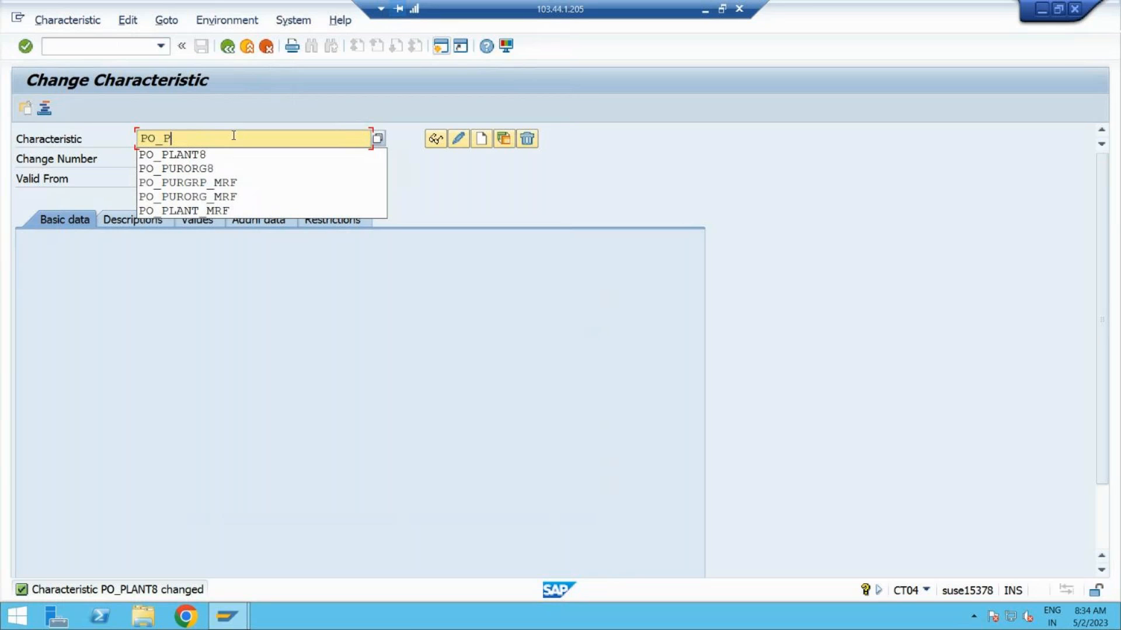
key(Down)
key(Down)
key(Down)
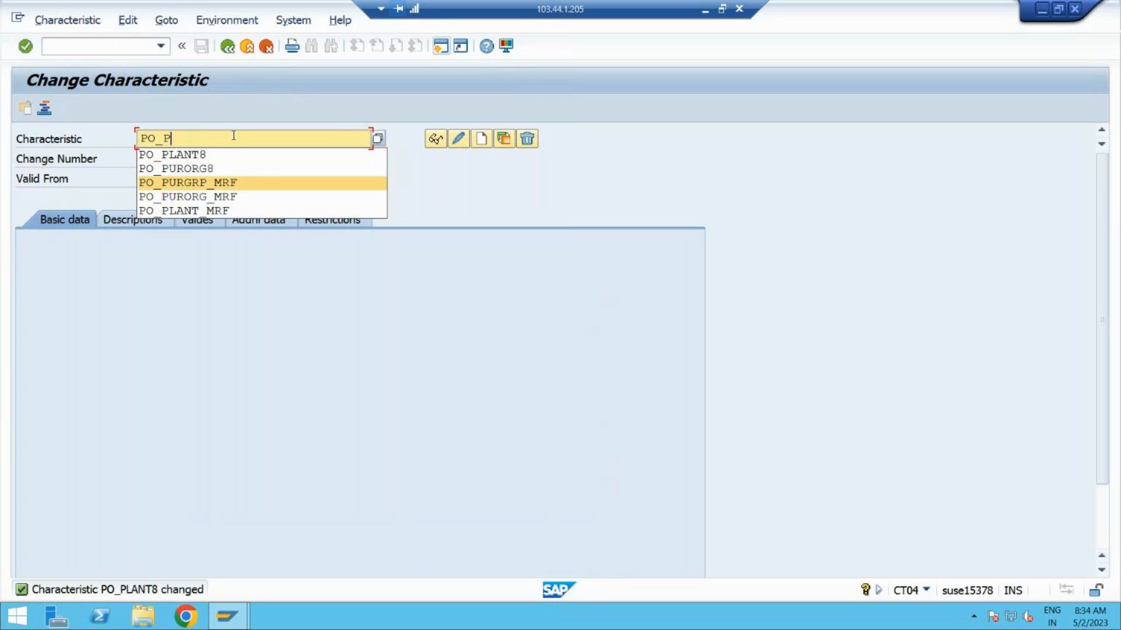
key(Return)
key(BackSpace)
key(BackSpace)
key(BackSpace)
key(BackSpace)
key(BackSpace)
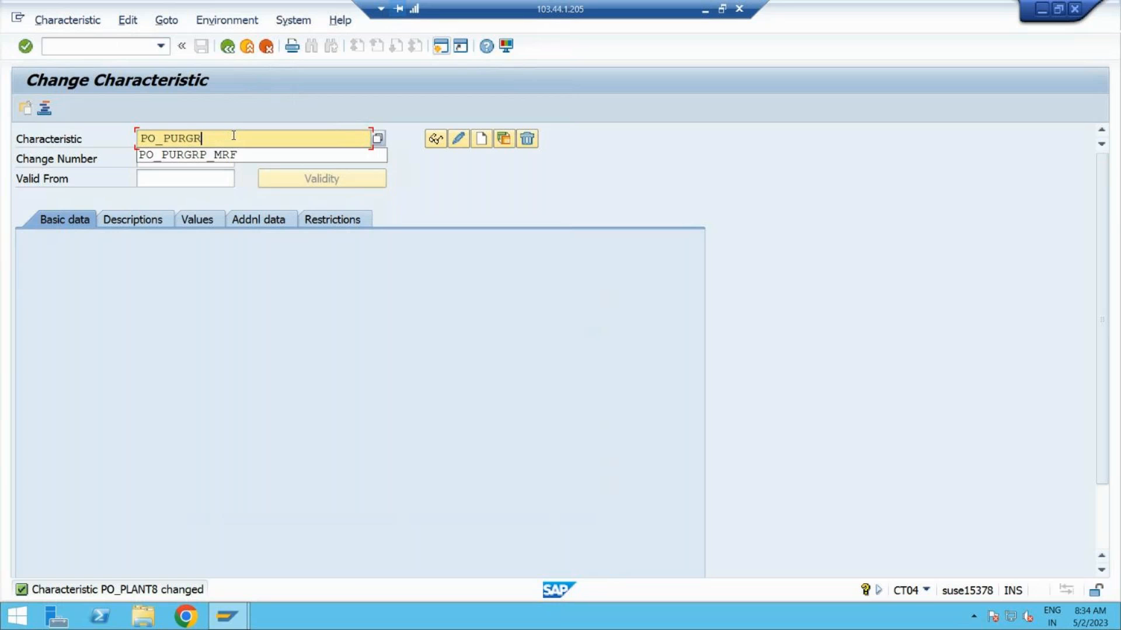
text(P8)
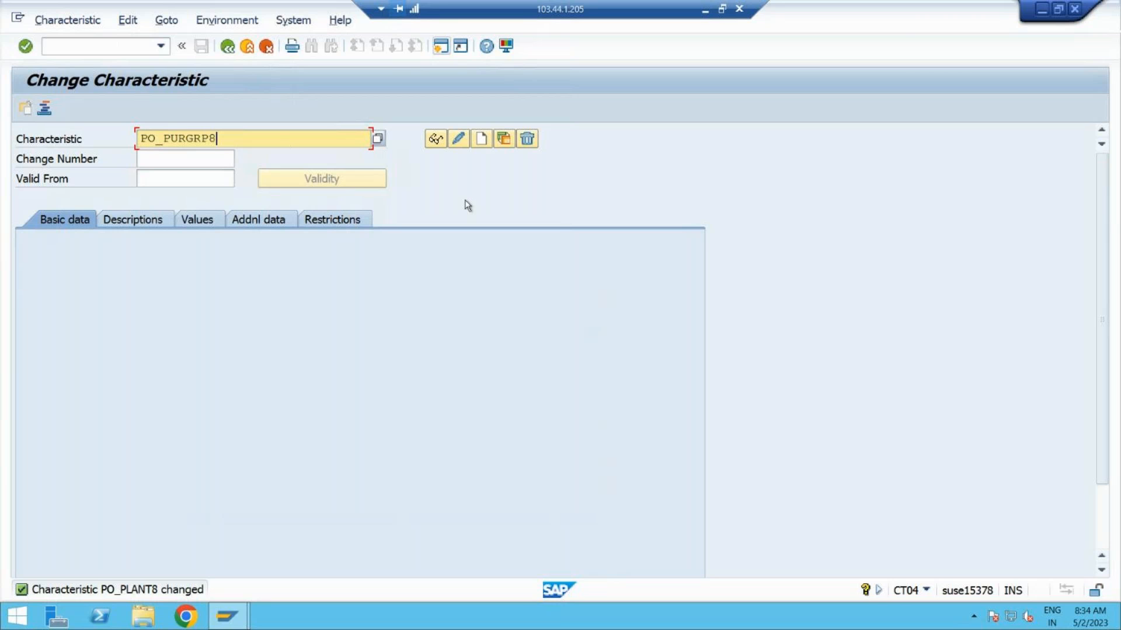
Create the characteristic PO_PURGRP8 with the description Purchase Group release
click(481, 138)
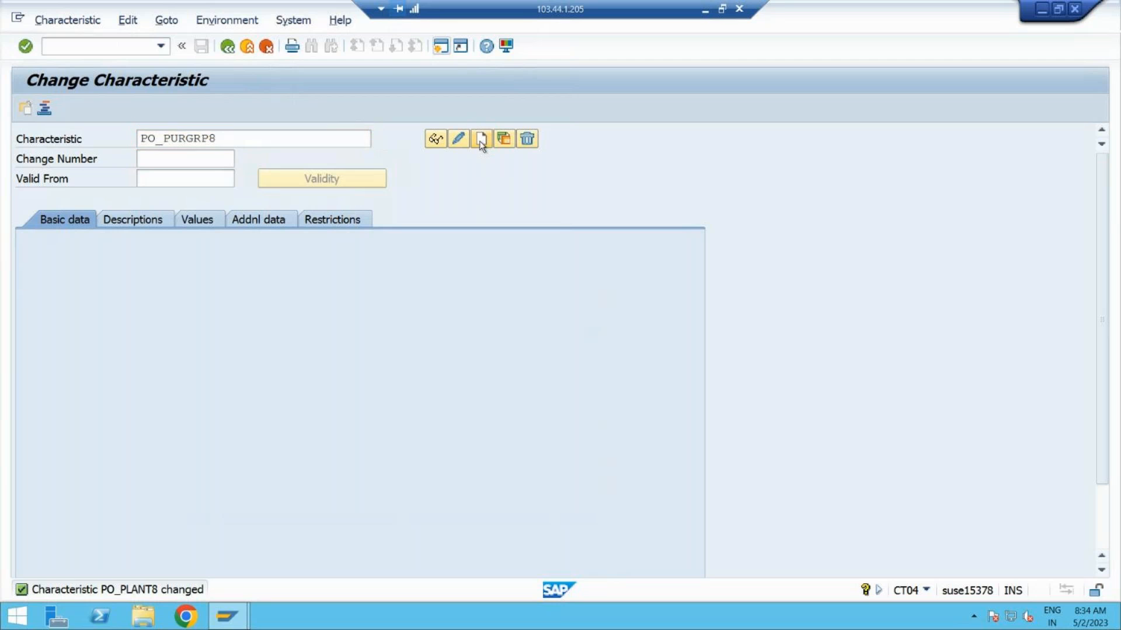
click(175, 278)
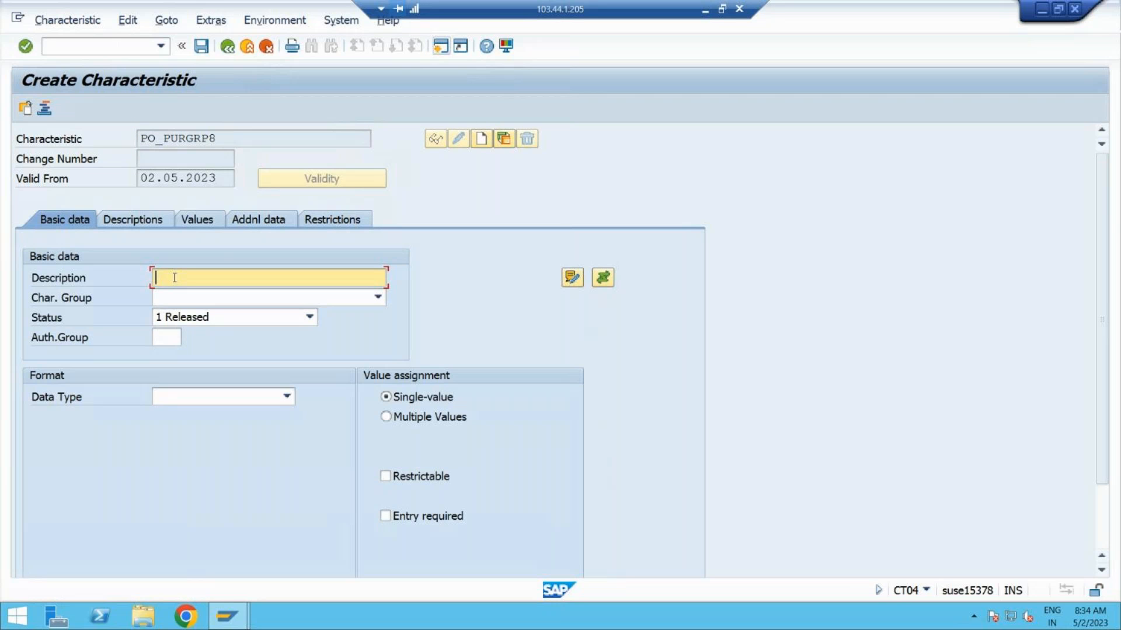
text(P)
click(220, 312)
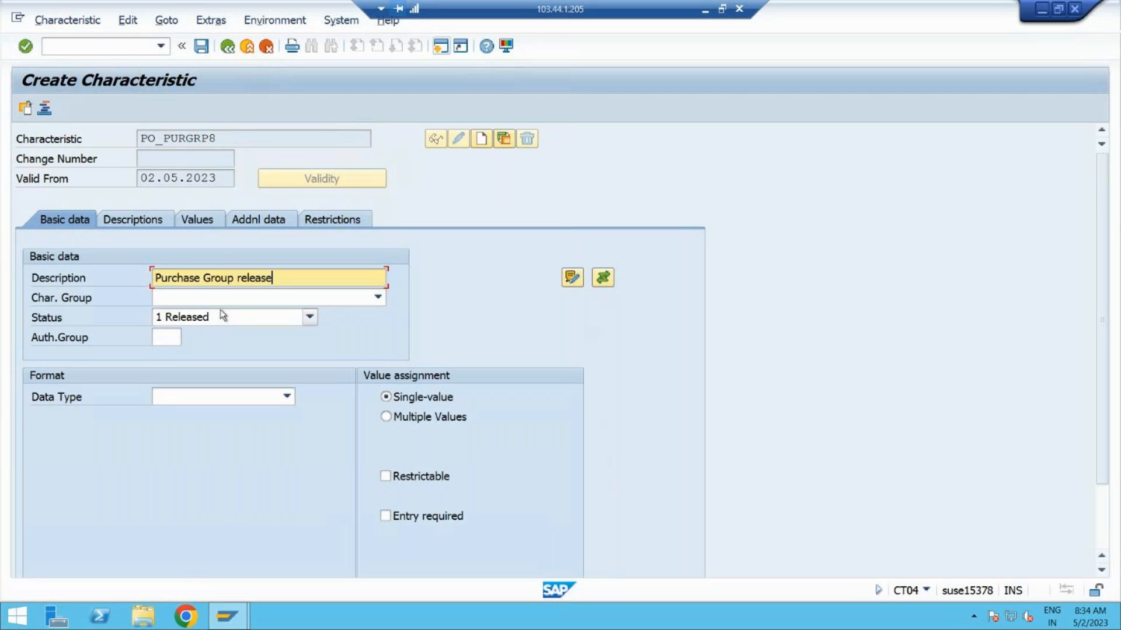
Reference the purchase group characteristic to table CEKKO, field EKGRP, and adopt the dictionary format data
click(263, 222)
click(194, 278)
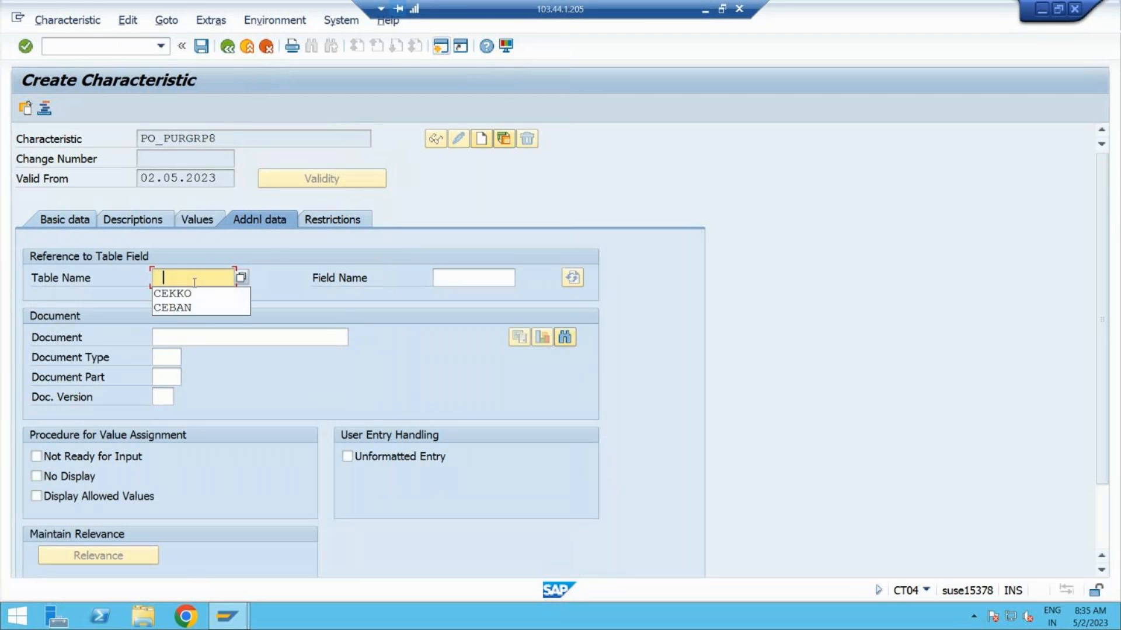
click(194, 293)
click(461, 278)
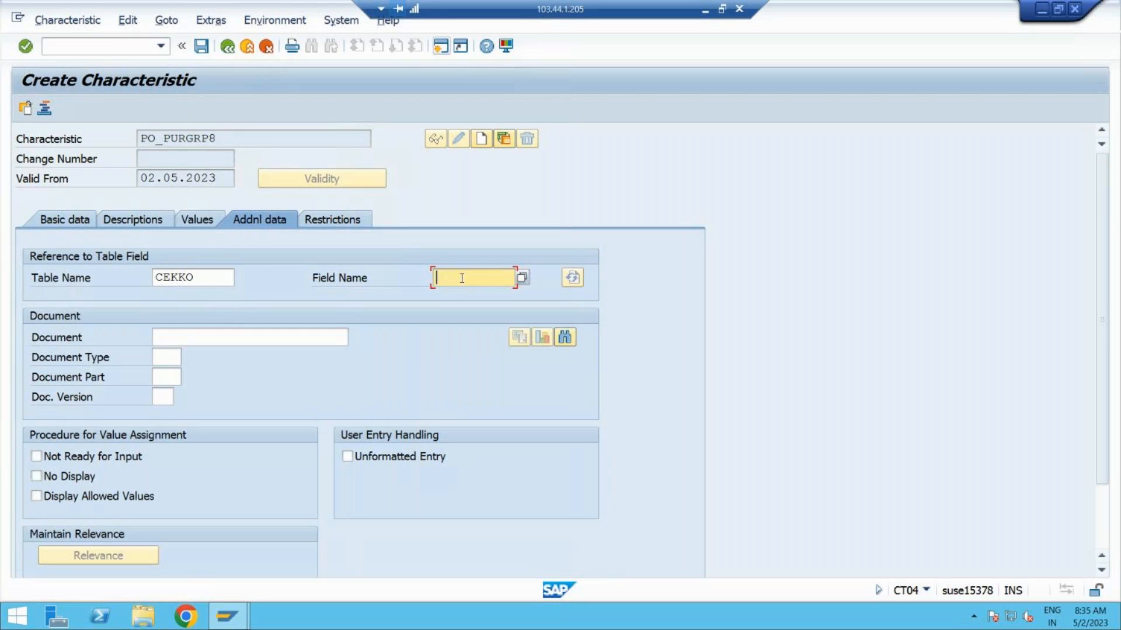
click(461, 278)
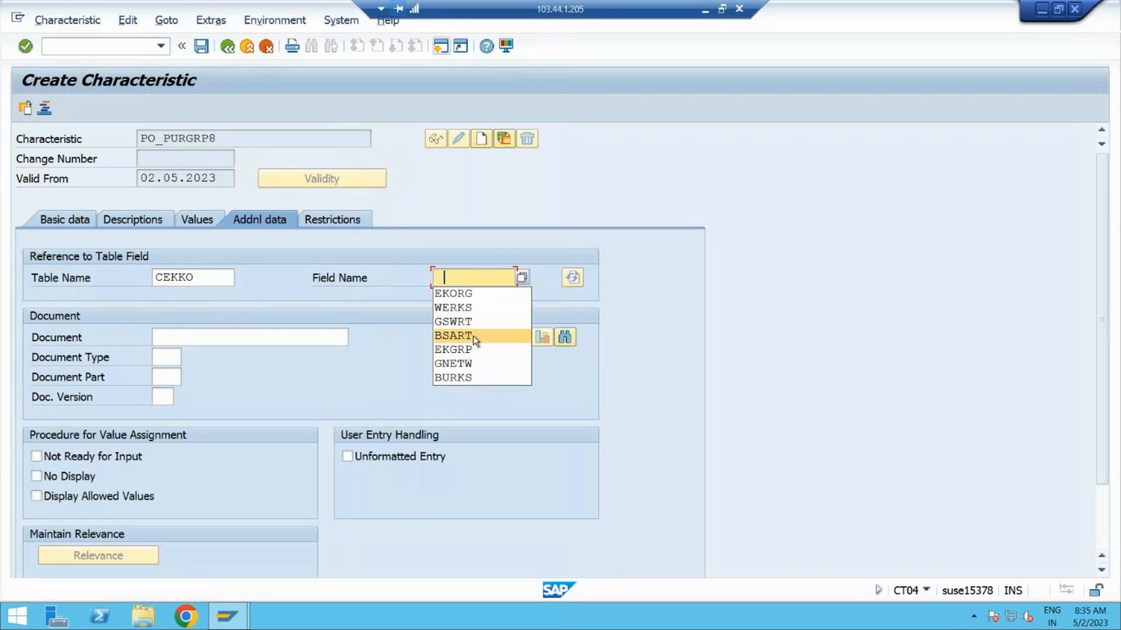
click(475, 352)
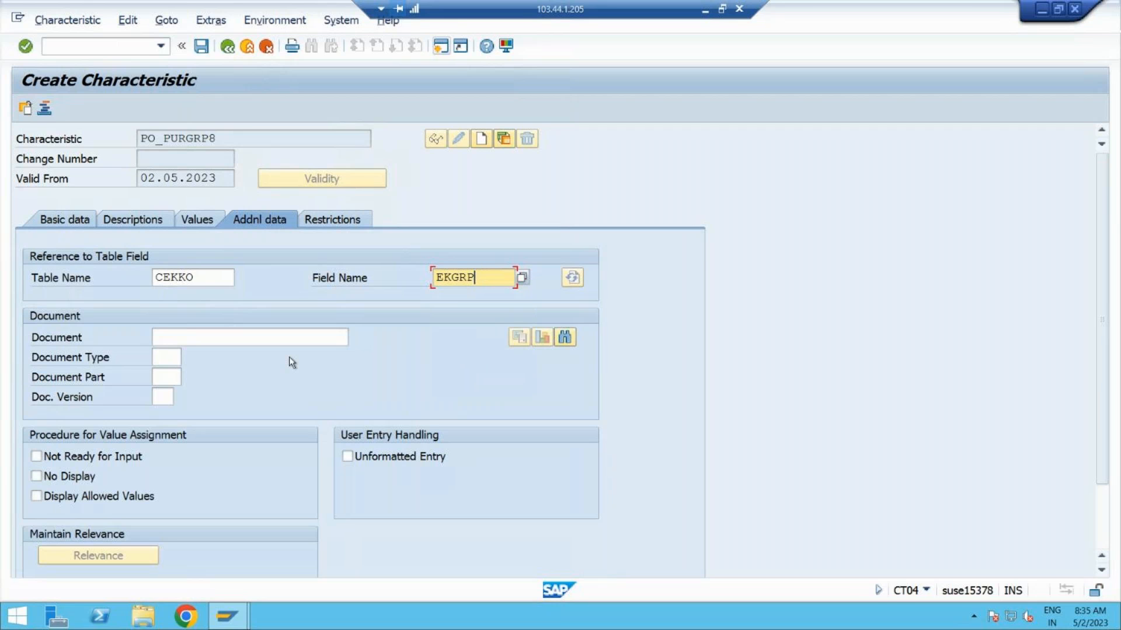
key(Return)
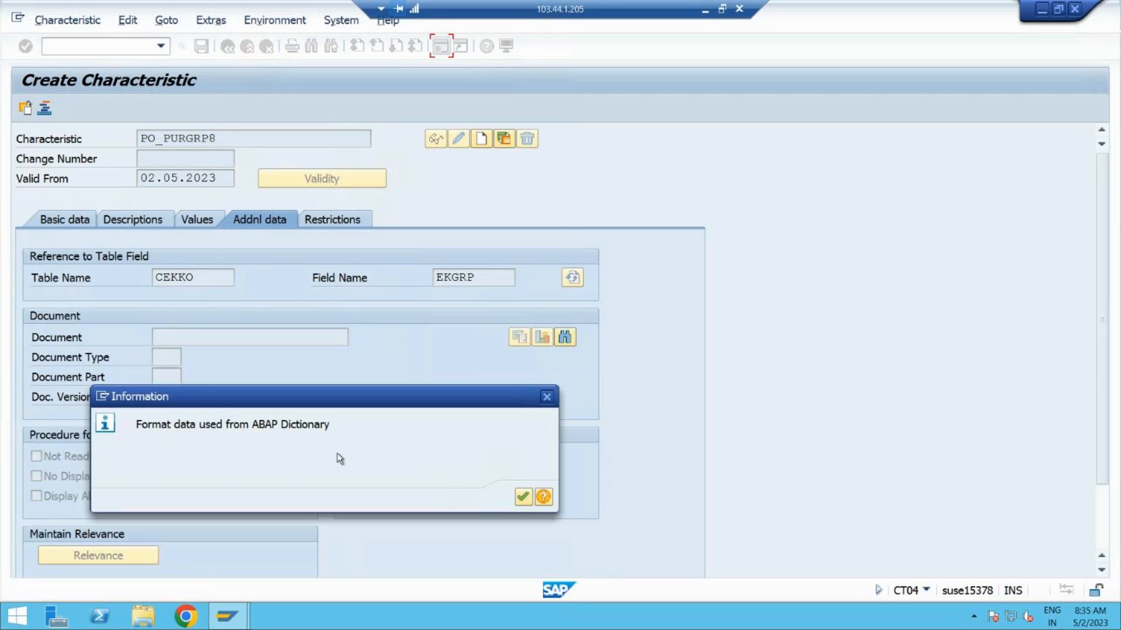
click(522, 498)
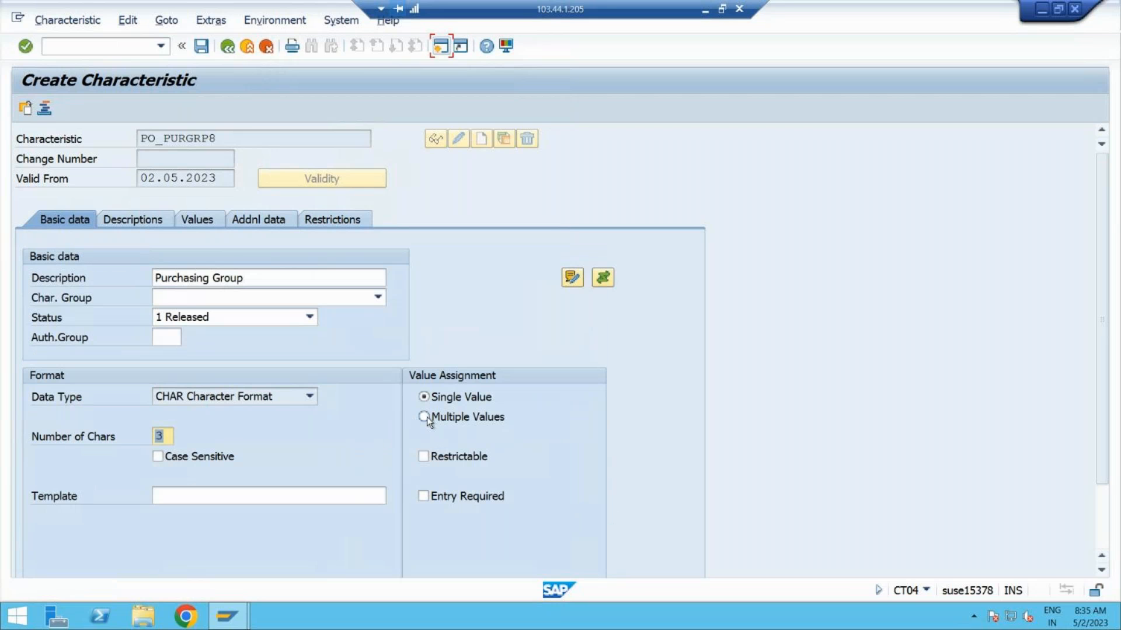
Allow multiple values for the purchase group characteristic and acknowledge the reference notice
click(425, 417)
click(194, 218)
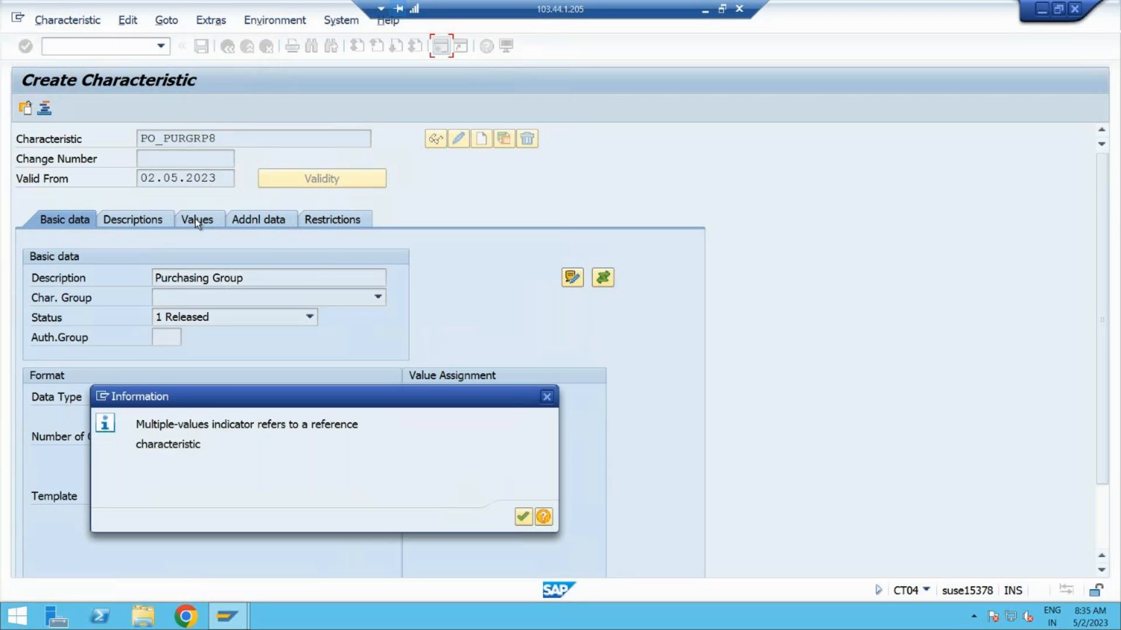
click(523, 517)
Enter 001, 002 and 123 as the allowed purchase group values and permit additional values
click(105, 316)
text(001)
click(103, 335)
text(002)
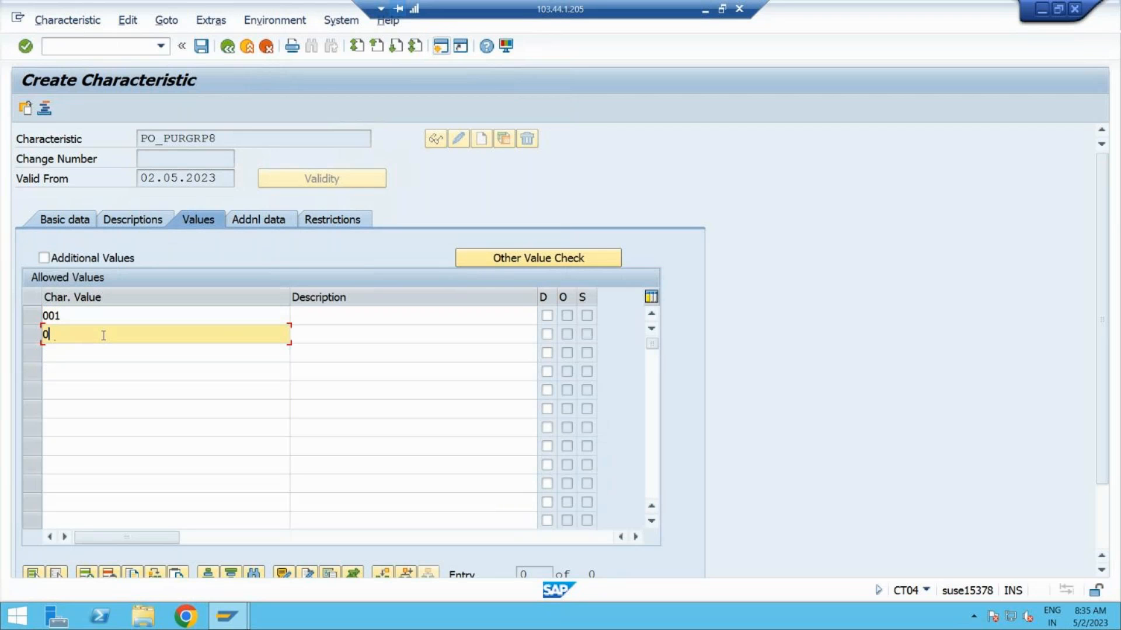
click(101, 352)
text(123)
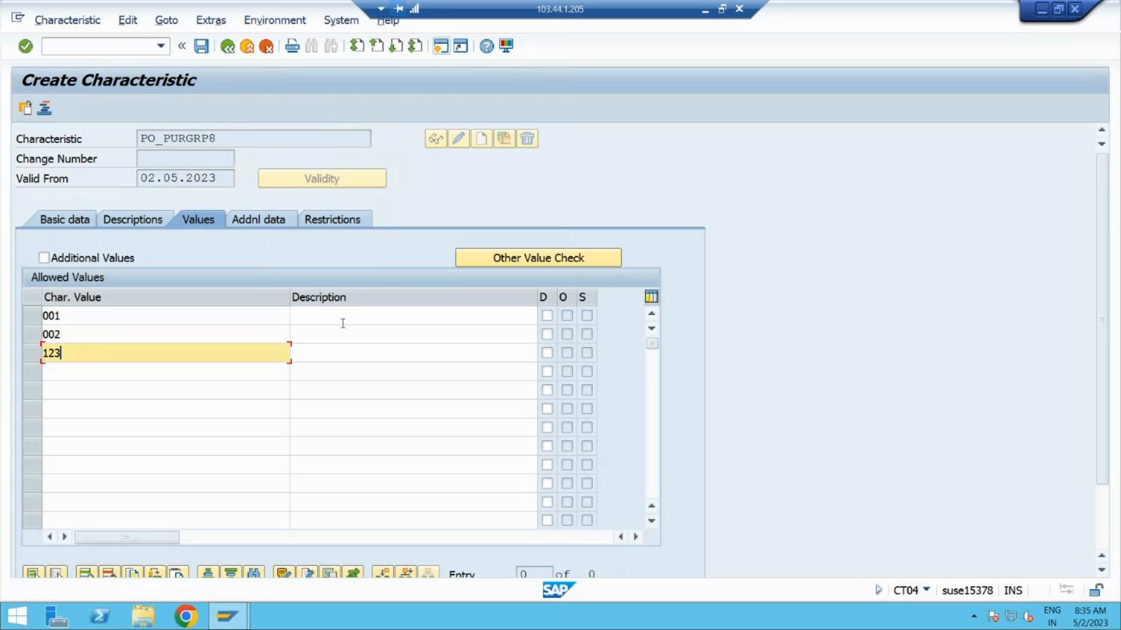
click(44, 258)
Restrict the purchase group characteristic to class type 032 and save it
click(252, 218)
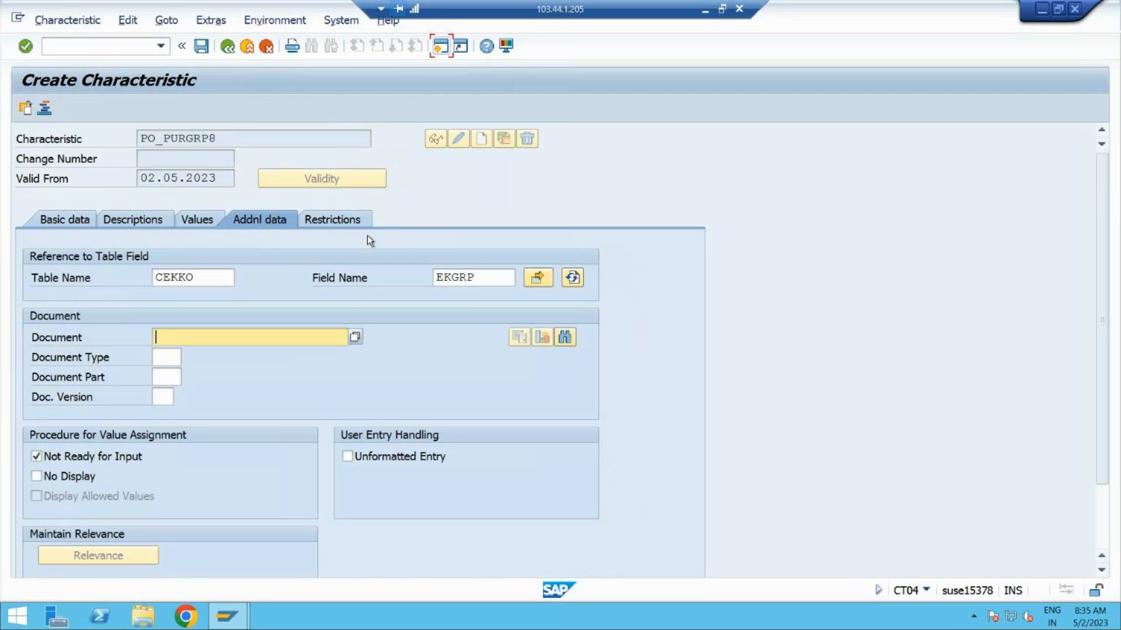
click(353, 222)
text(032)
key(Return)
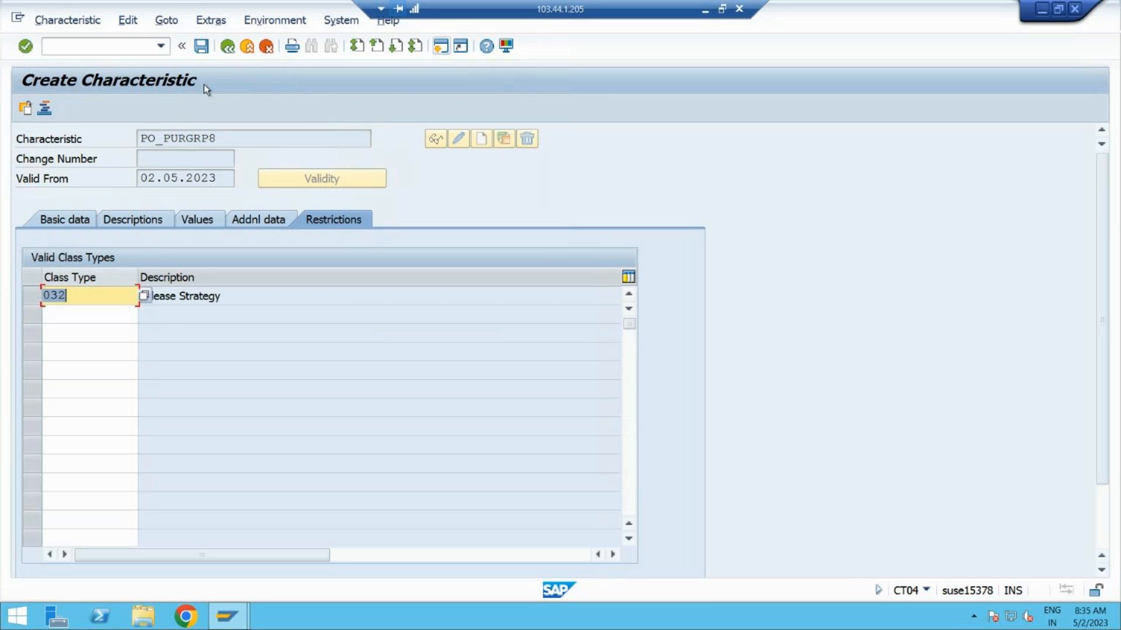
click(201, 46)
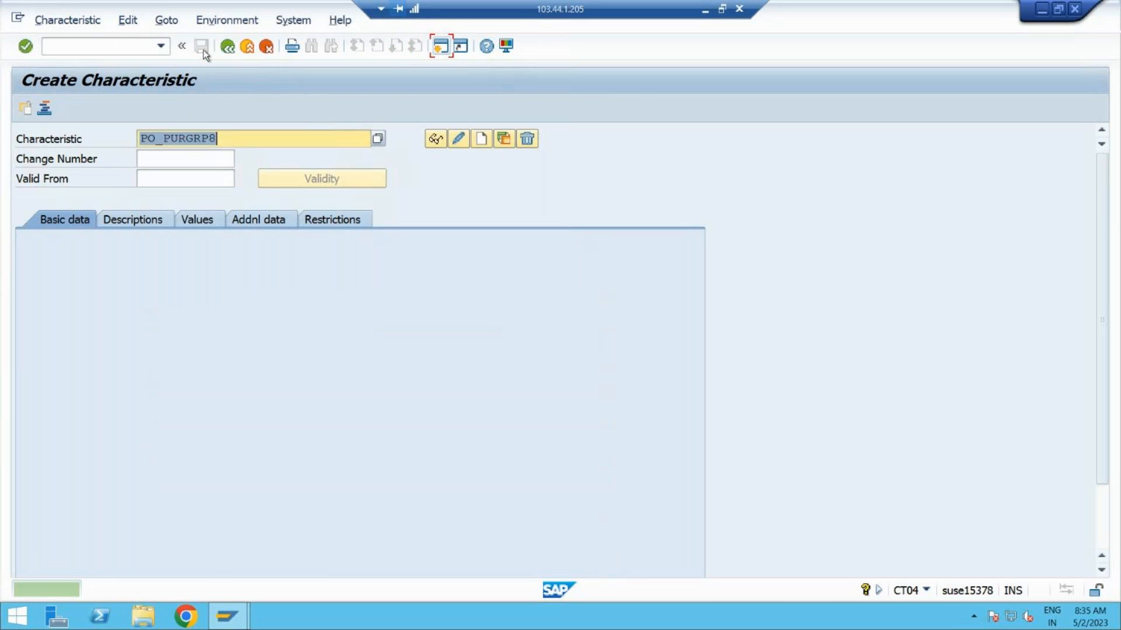
Start creating a new characteristic named PO_VALUE8
click(230, 138)
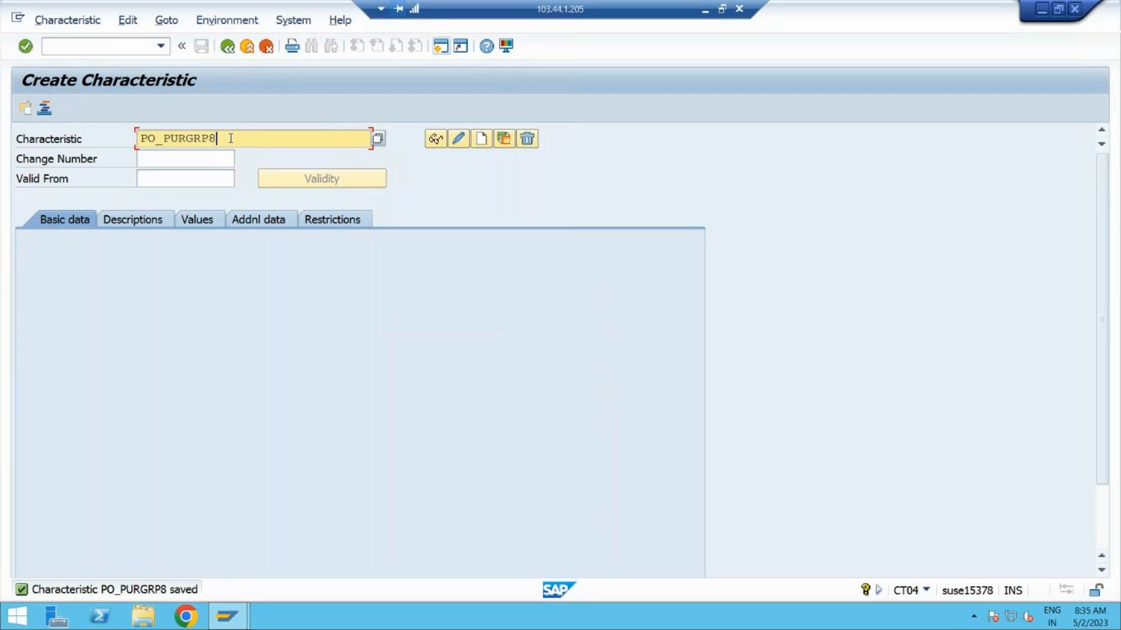
key(BackSpace)
key(BackSpace)
key(BackSpace)
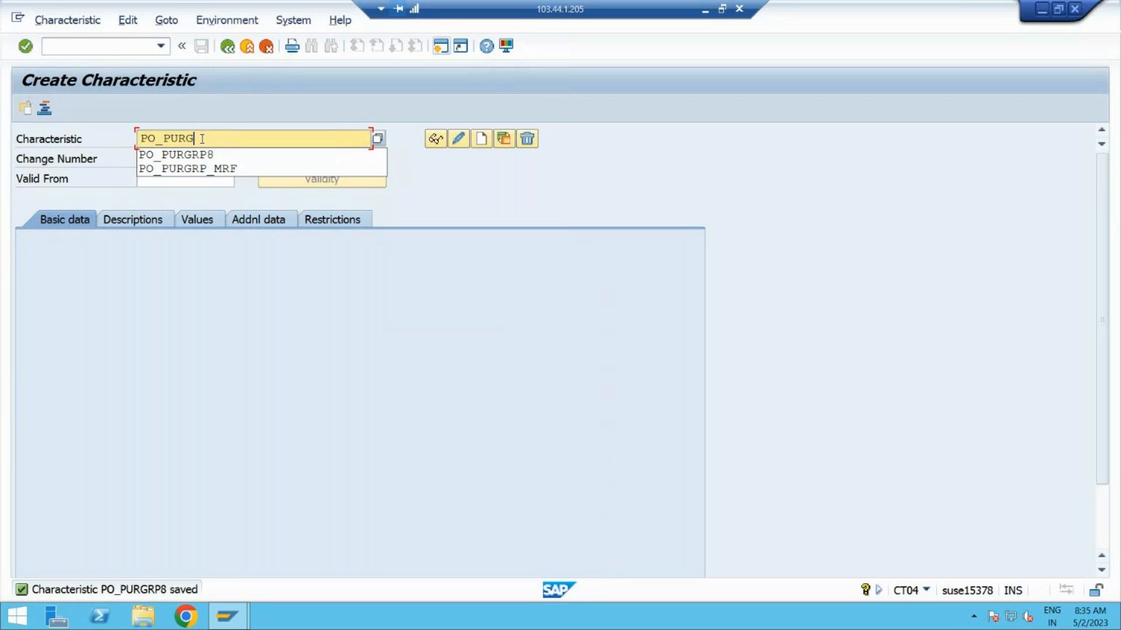
key(Down)
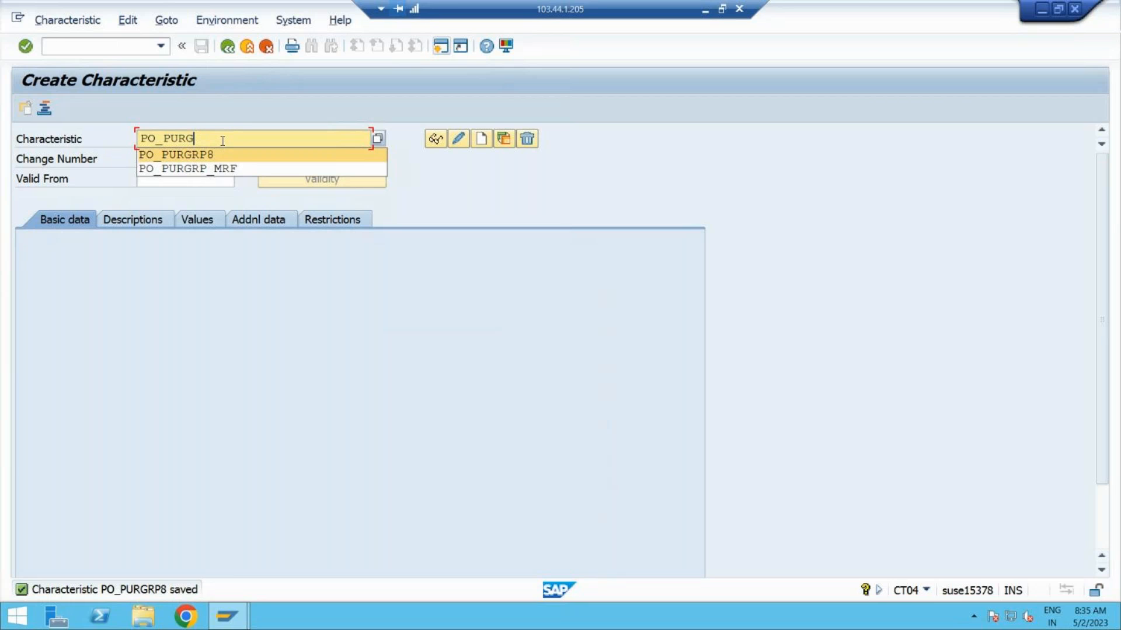
key(BackSpace)
key(BackSpace)
key(BackSpace)
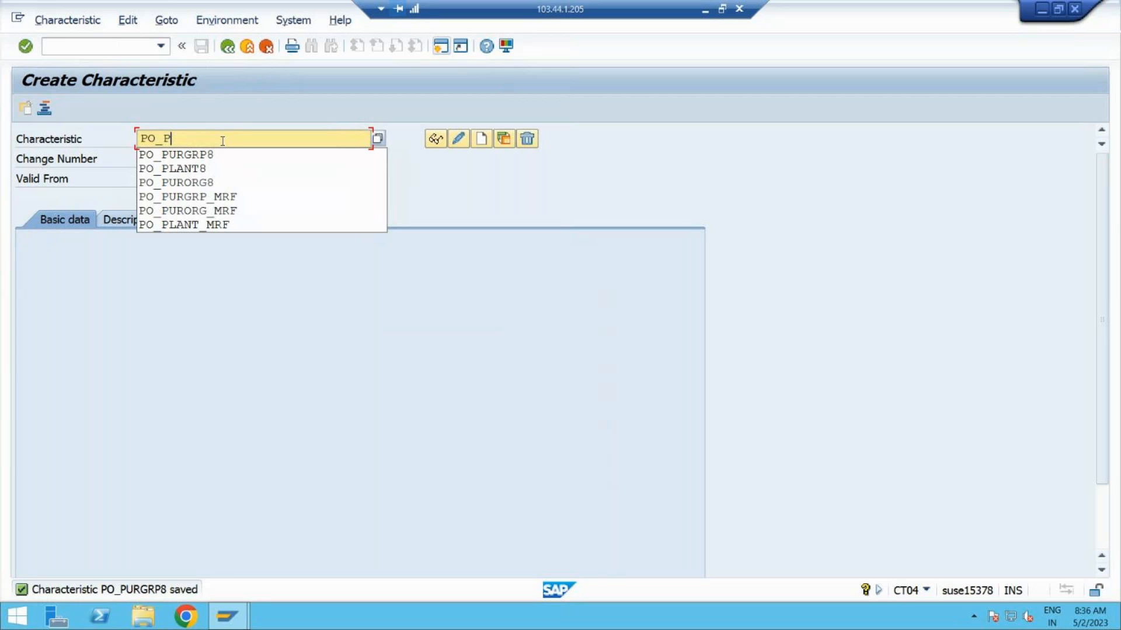
key(BackSpace)
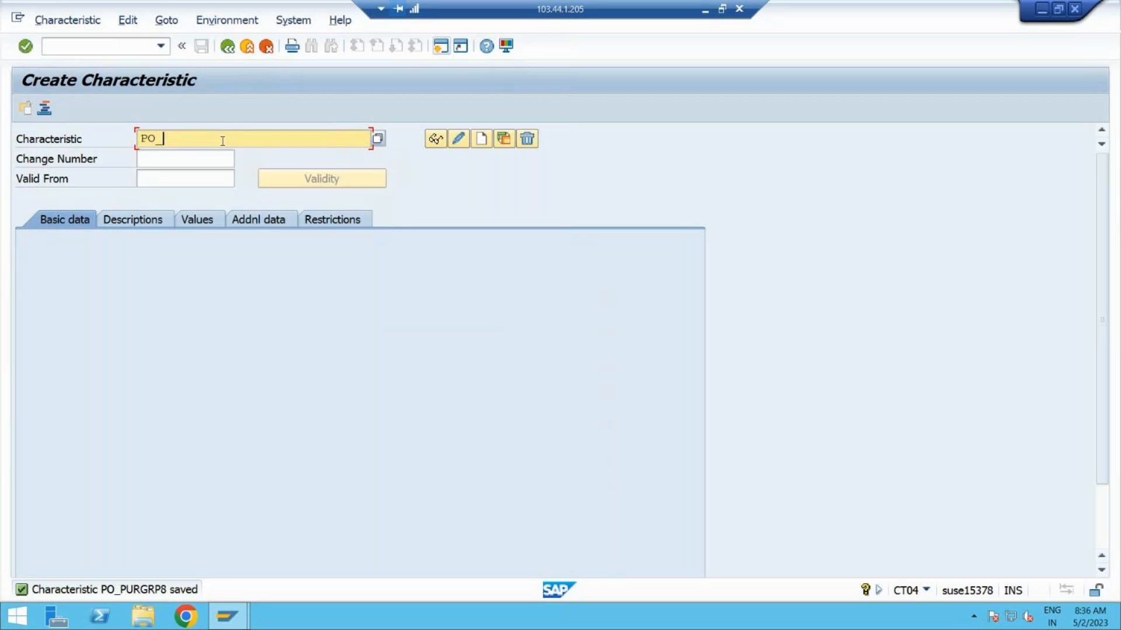
text(V)
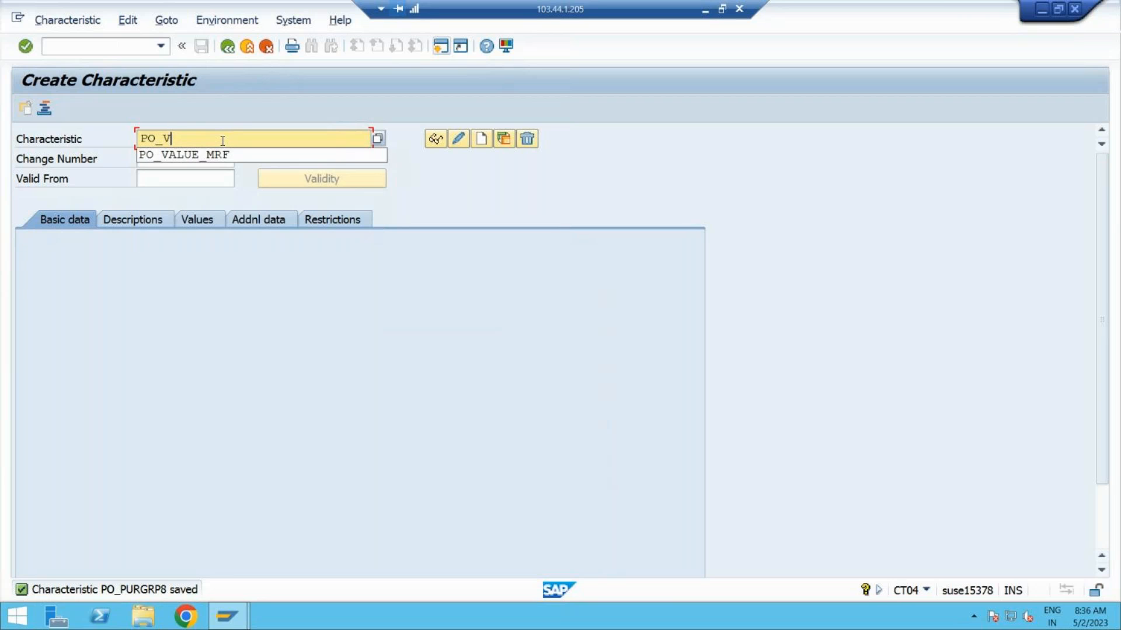
text(ALUE8)
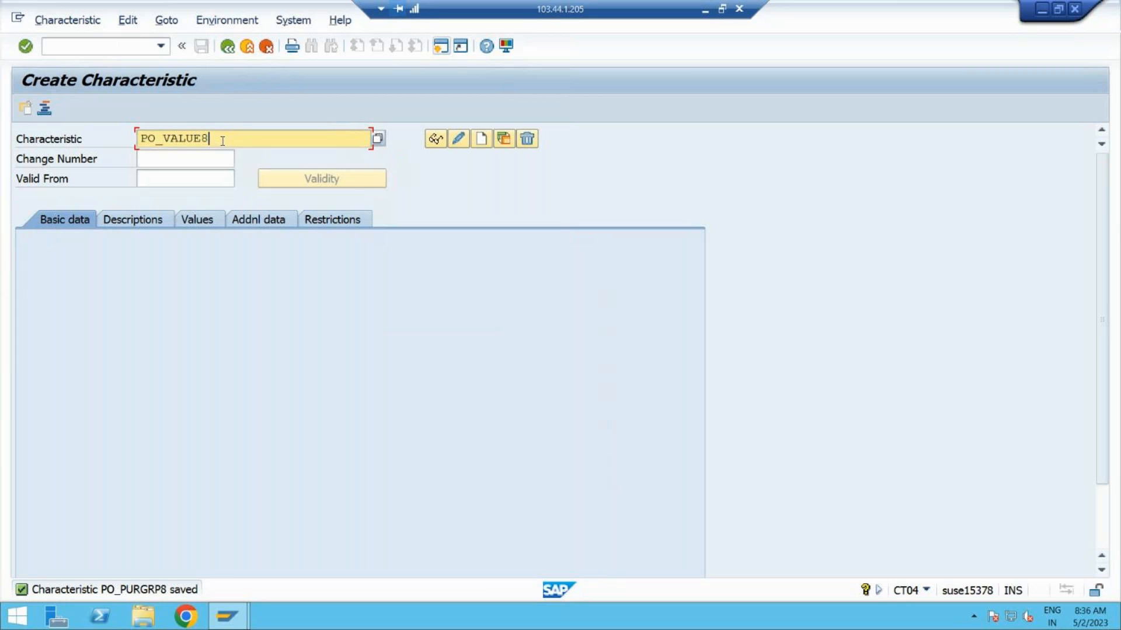
click(481, 140)
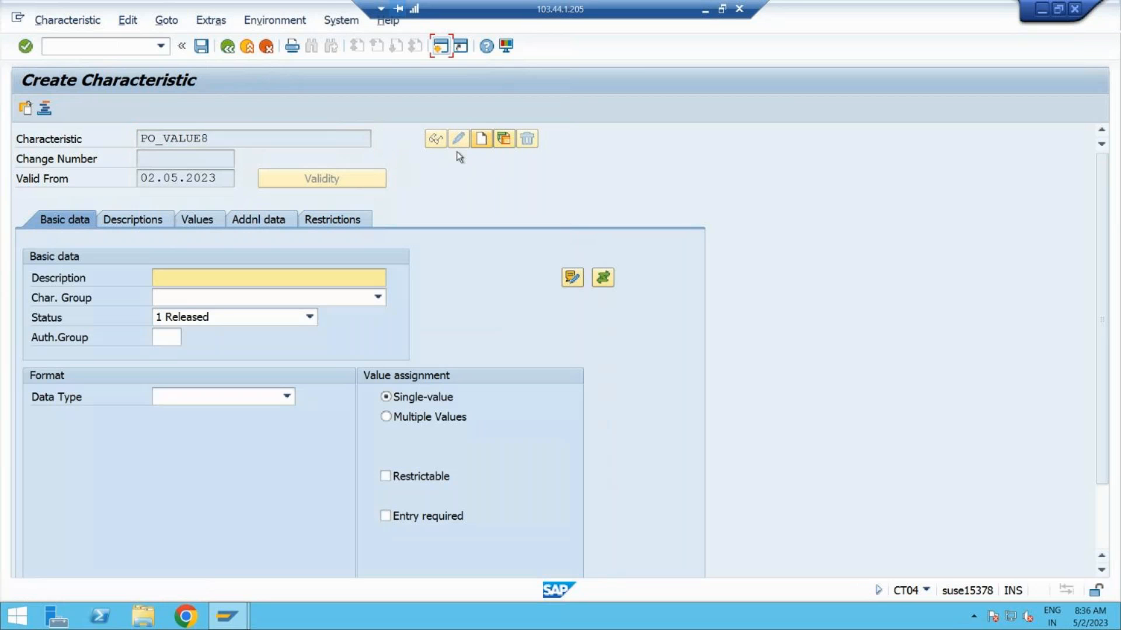
Set the description of the value characteristic to Release for Value
click(193, 280)
text(Release)
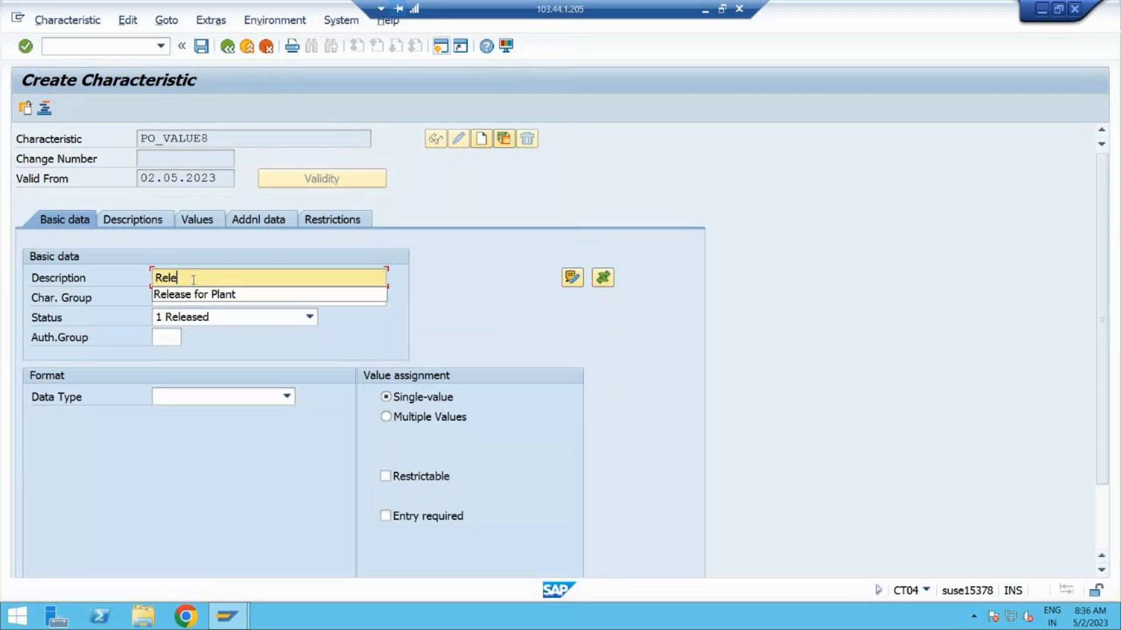
key(Down)
key(Return)
key(BackSpace)
key(BackSpace)
key(BackSpace)
key(BackSpace)
key(BackSpace)
text(Value)
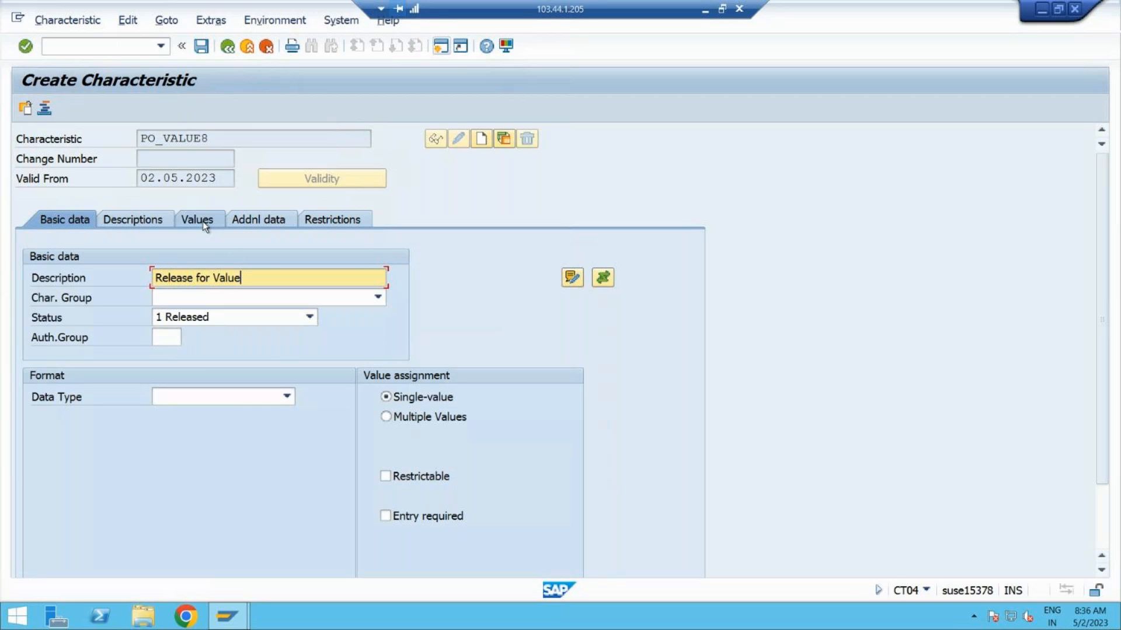
Set the value characteristic's table reference to CEKKO with field GSWRT
click(254, 222)
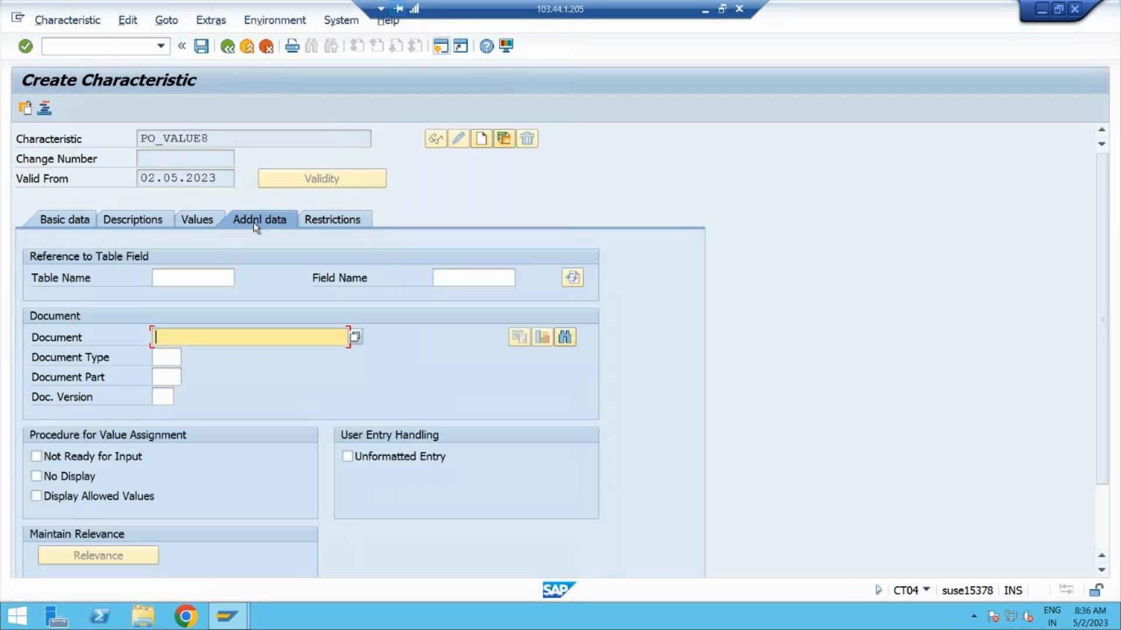
click(169, 281)
click(174, 294)
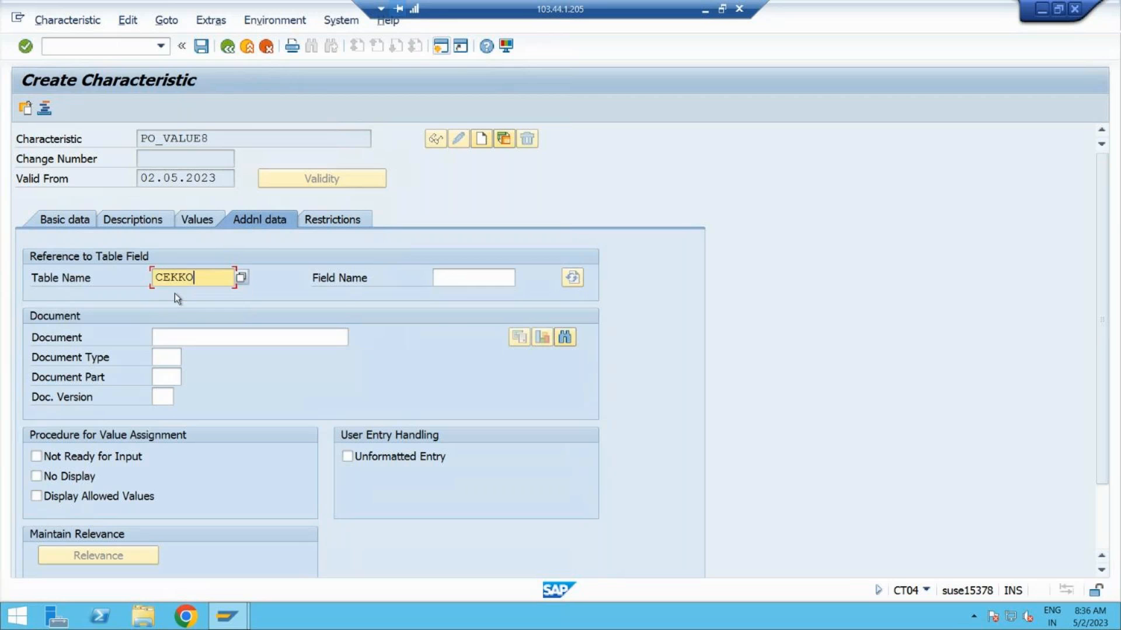
key(Tab)
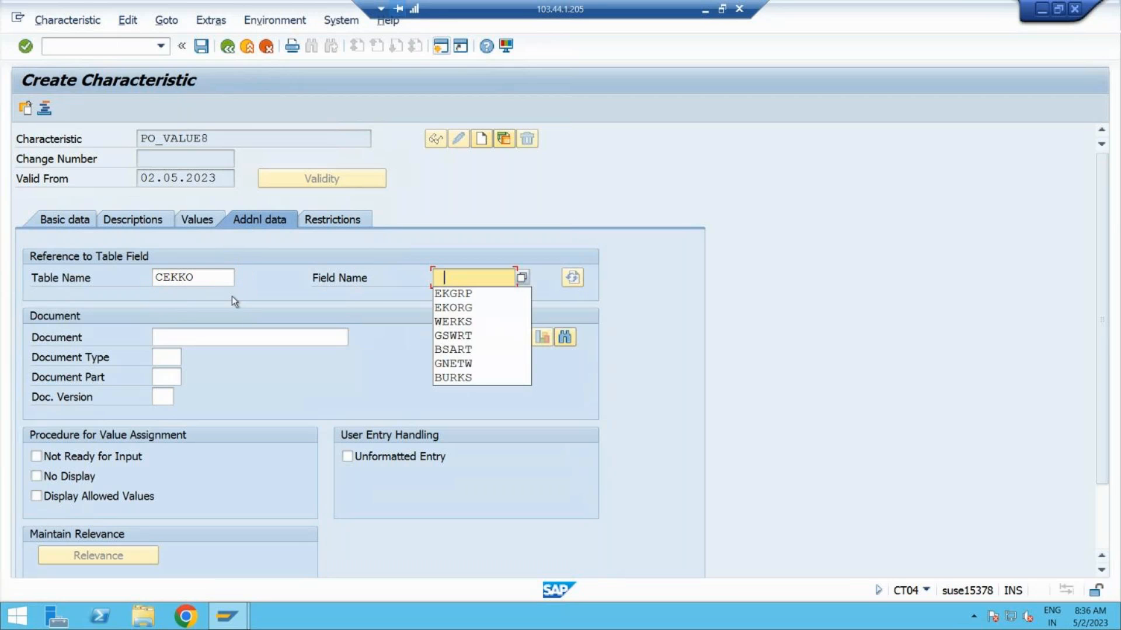
click(467, 337)
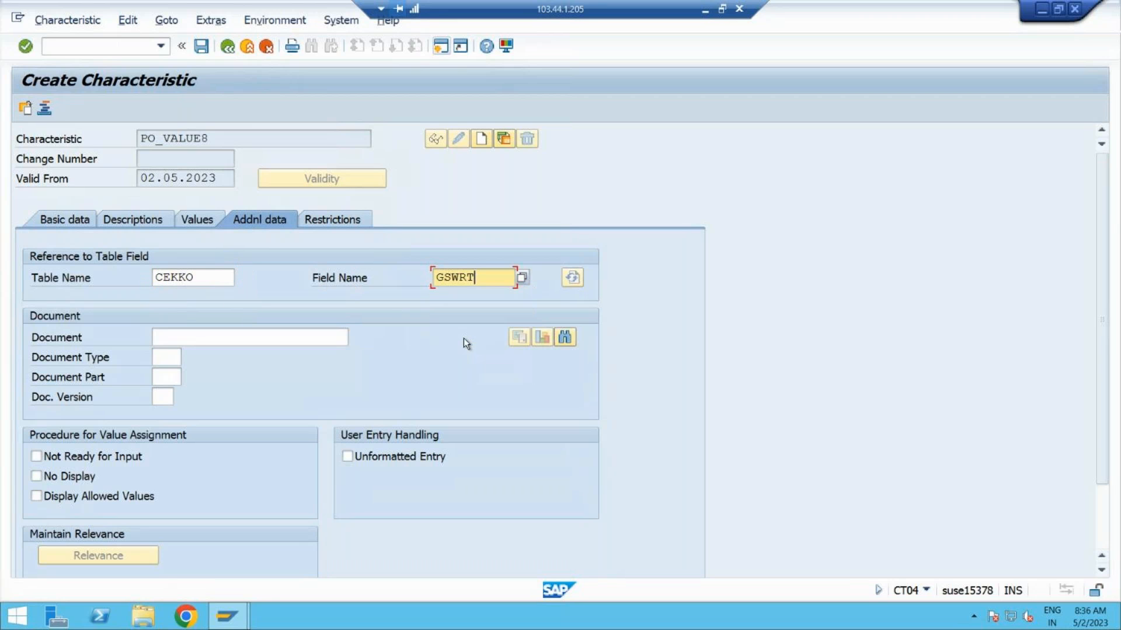
Change the referenced CEKKO field to GNETW, adopt its format data and acknowledge the currency notice
key(BackSpace)
key(BackSpace)
key(BackSpace)
key(BackSpace)
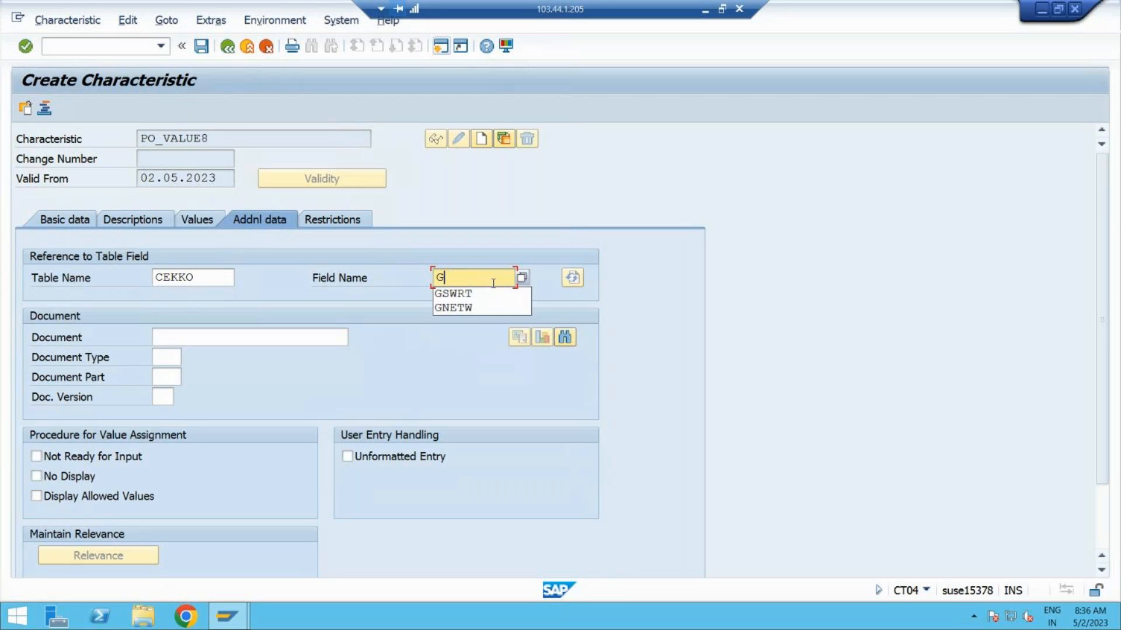
click(474, 313)
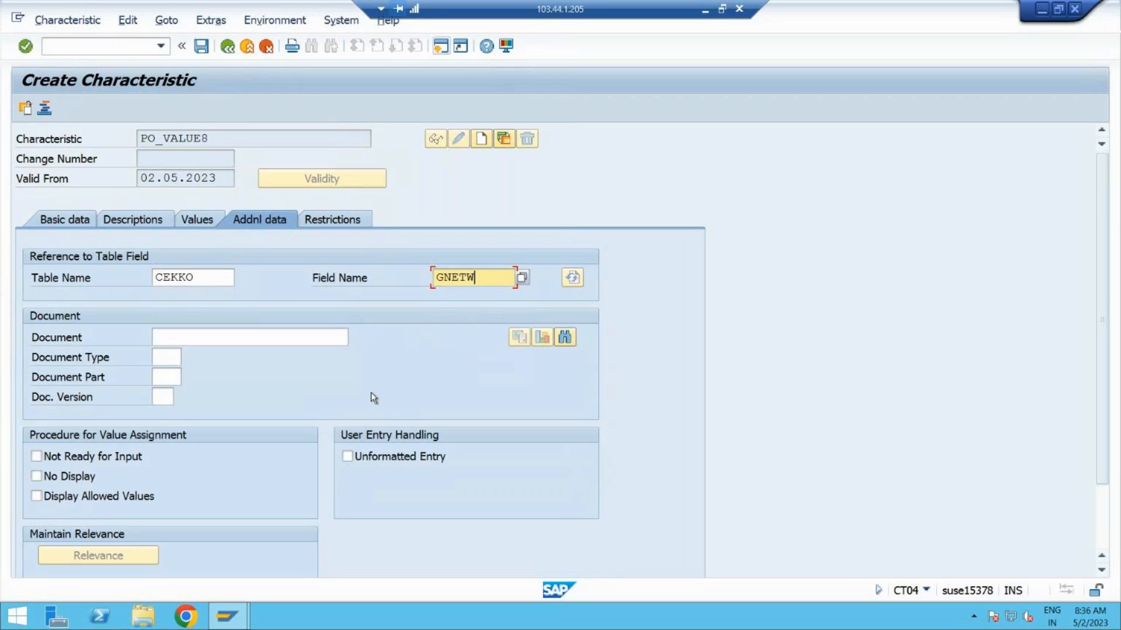
key(Return)
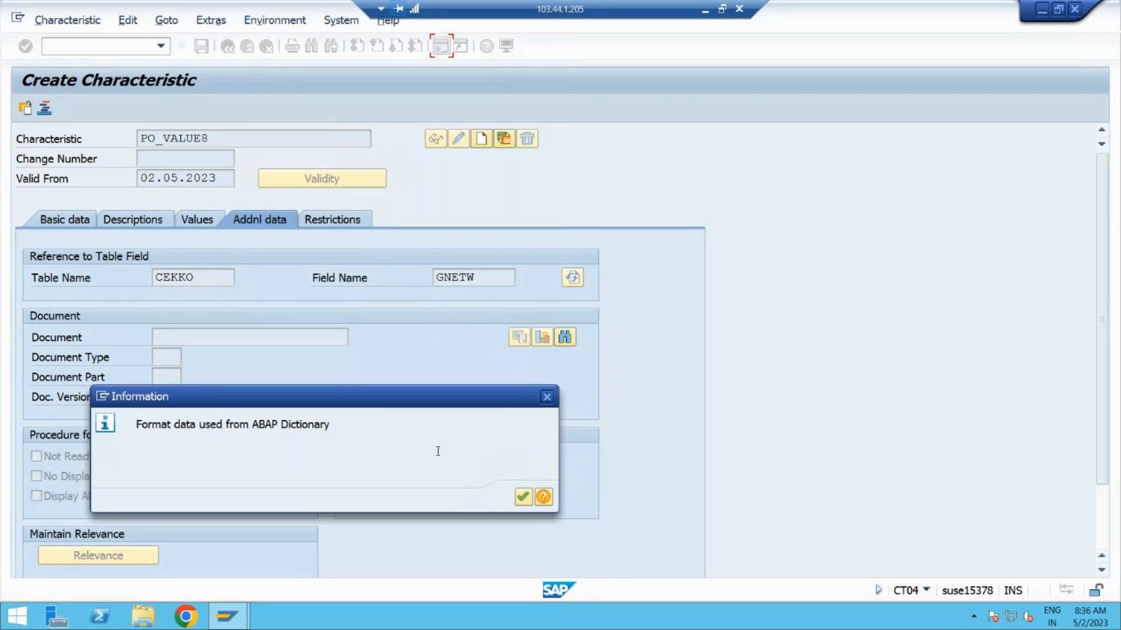
click(521, 498)
drag(257, 401, 271, 193)
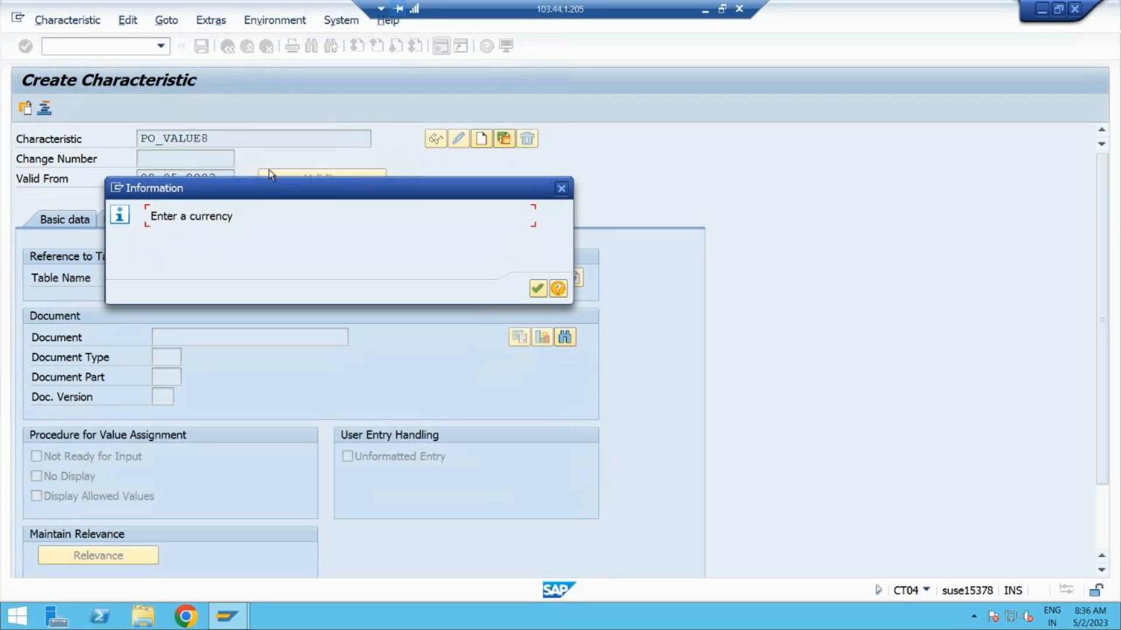
drag(268, 191, 377, 293)
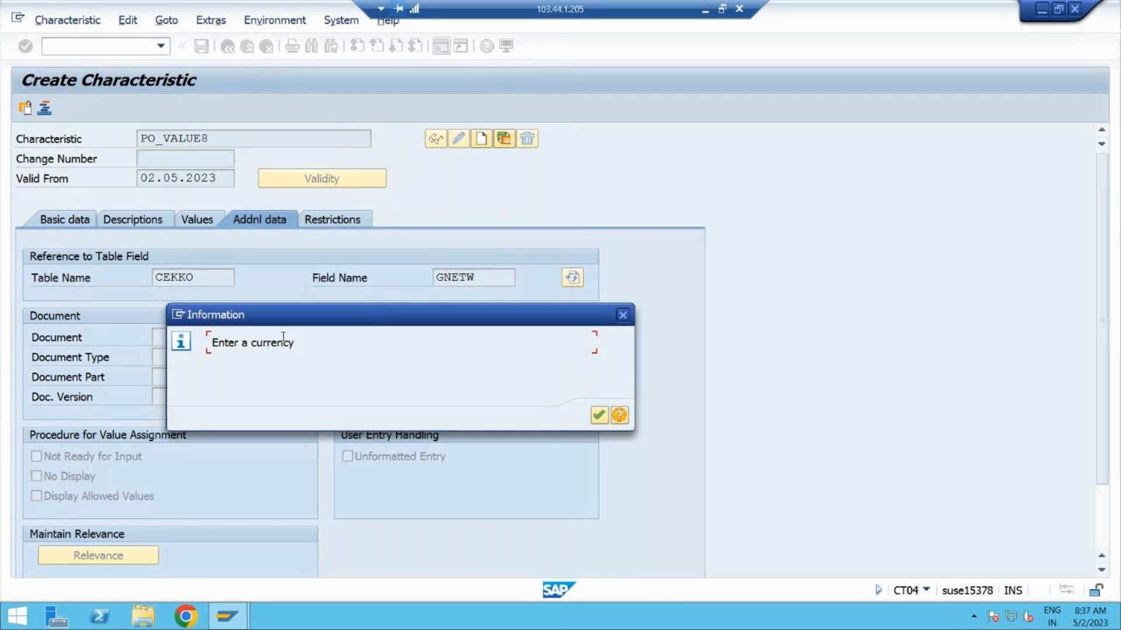
click(599, 417)
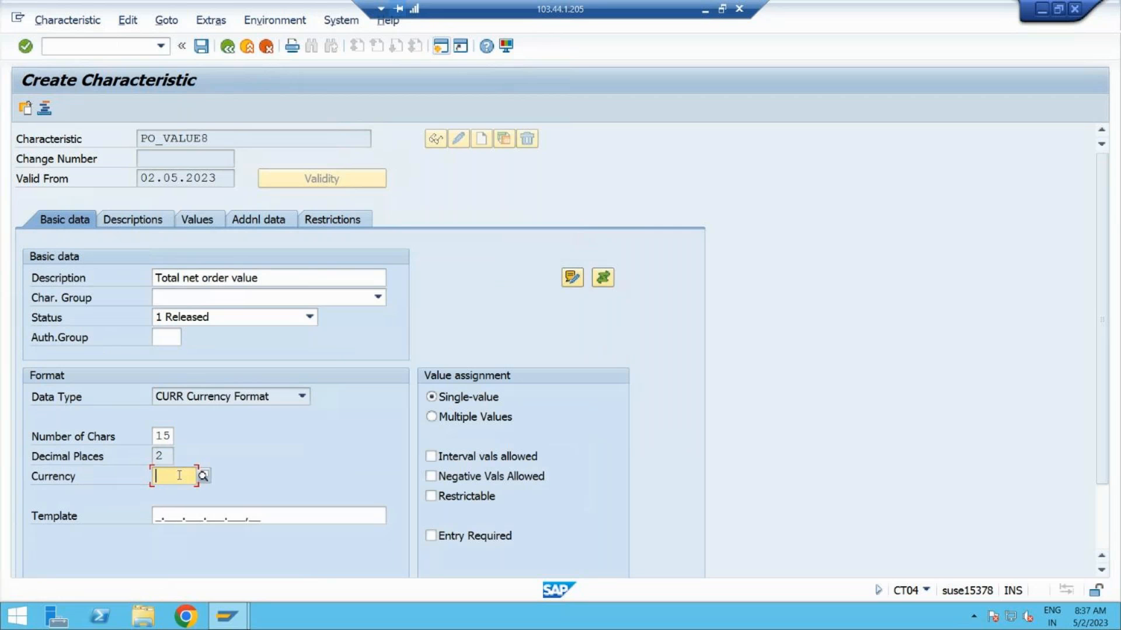
Set the value characteristic's currency to INR and its value assignment to multiple values with interval values allowed
text(INR)
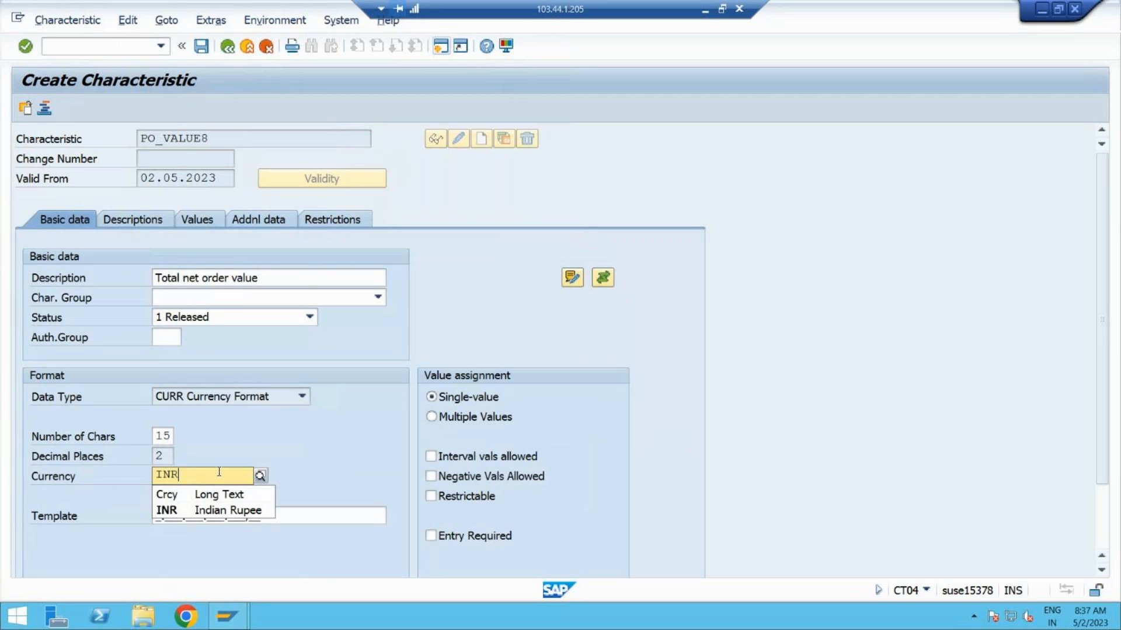
click(194, 513)
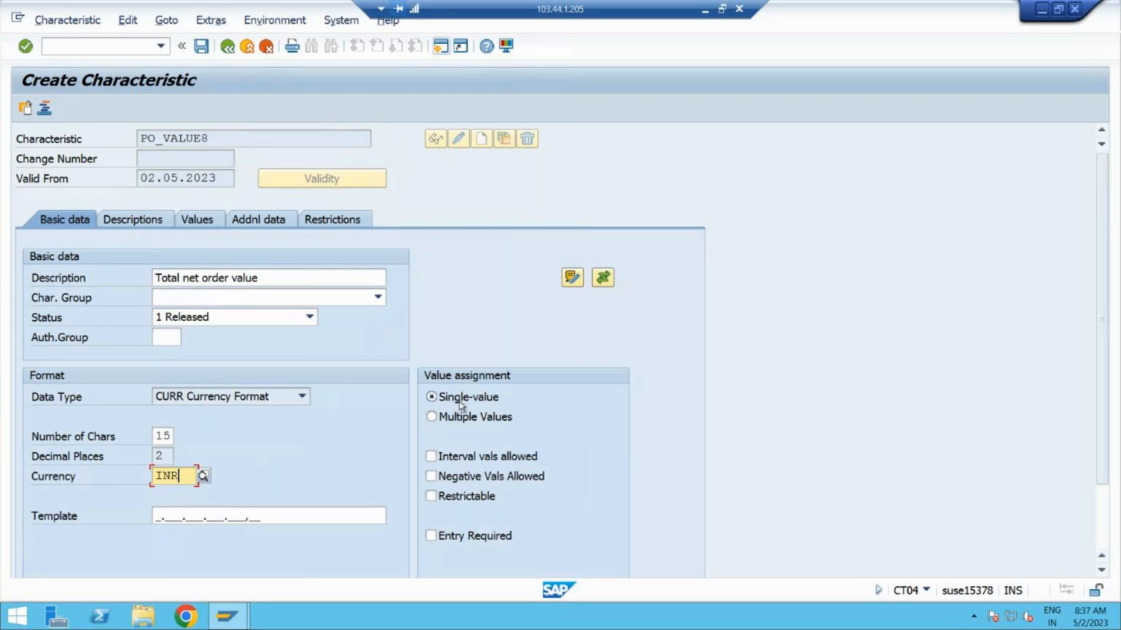
click(432, 418)
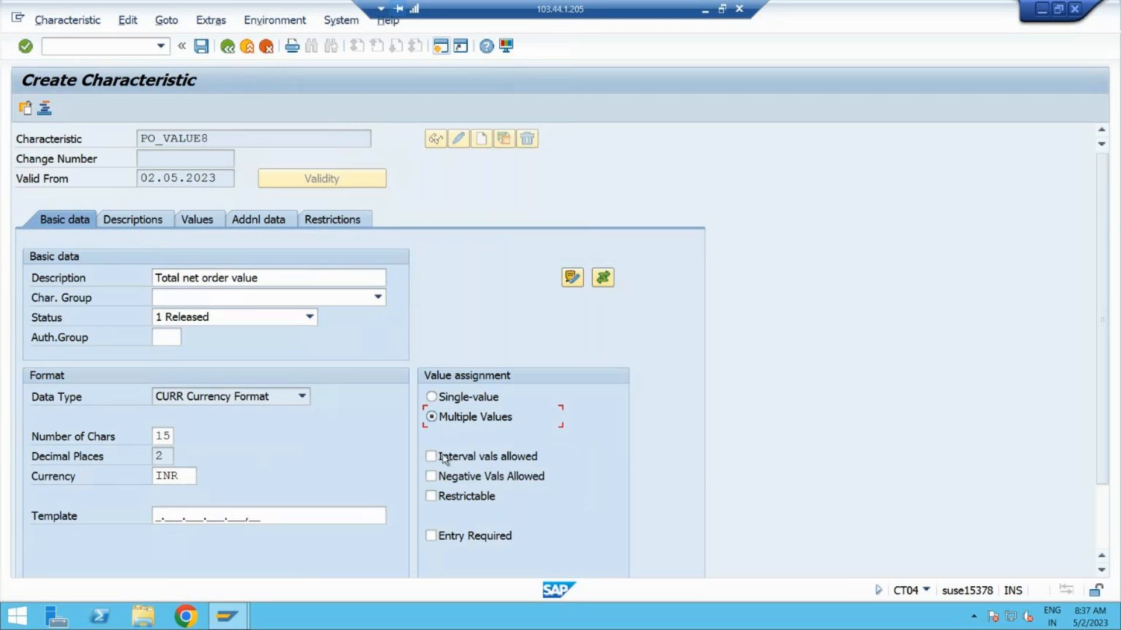
click(431, 457)
click(704, 13)
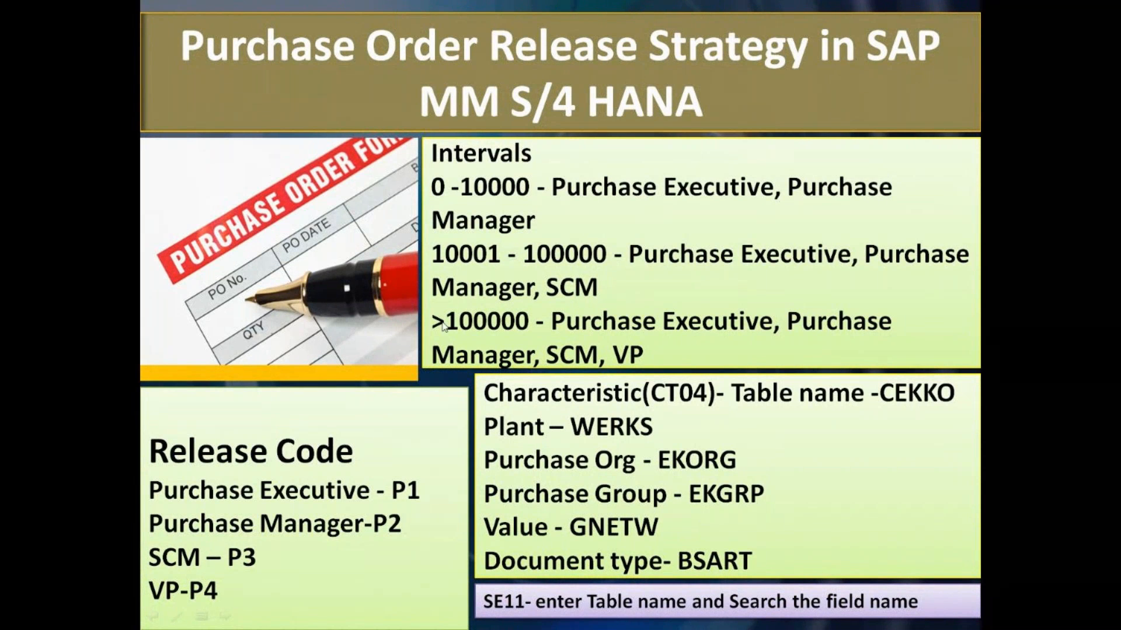
key(alt+Tab)
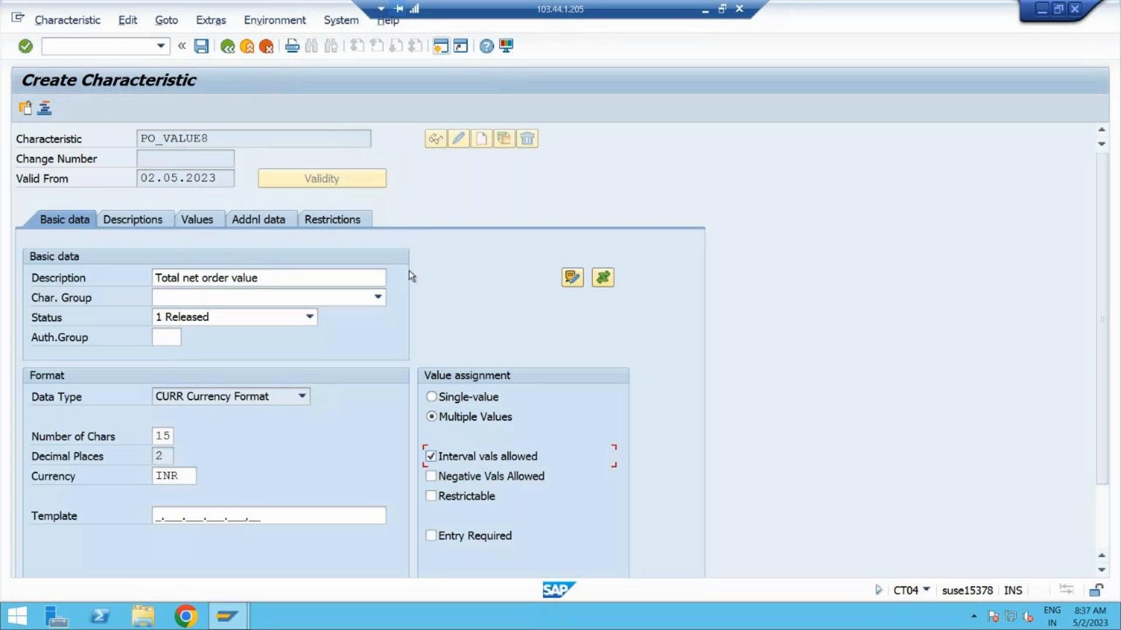
Acknowledge the multiple-values notice and restrict the value characteristic to class type 032
click(329, 220)
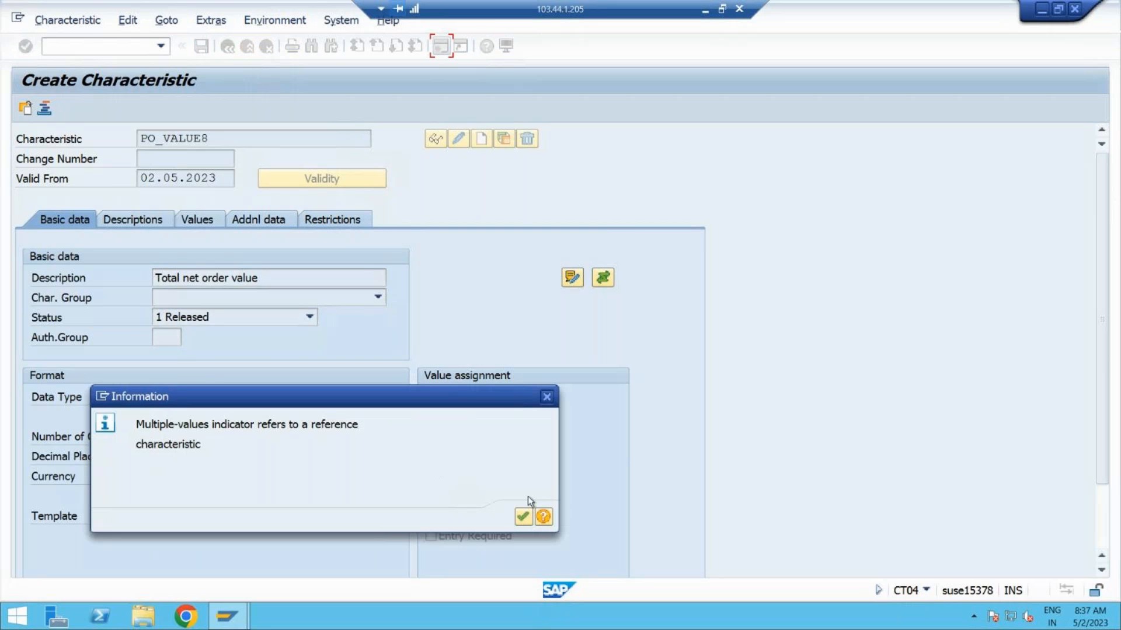
click(523, 517)
text(P)
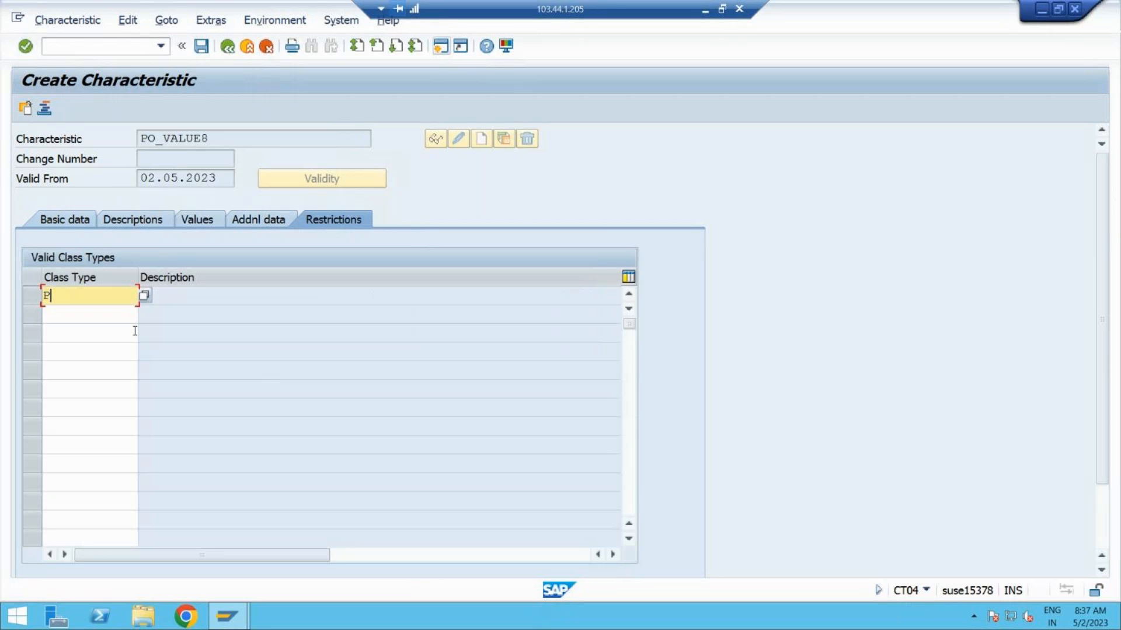
key(BackSpace)
text(032)
key(Return)
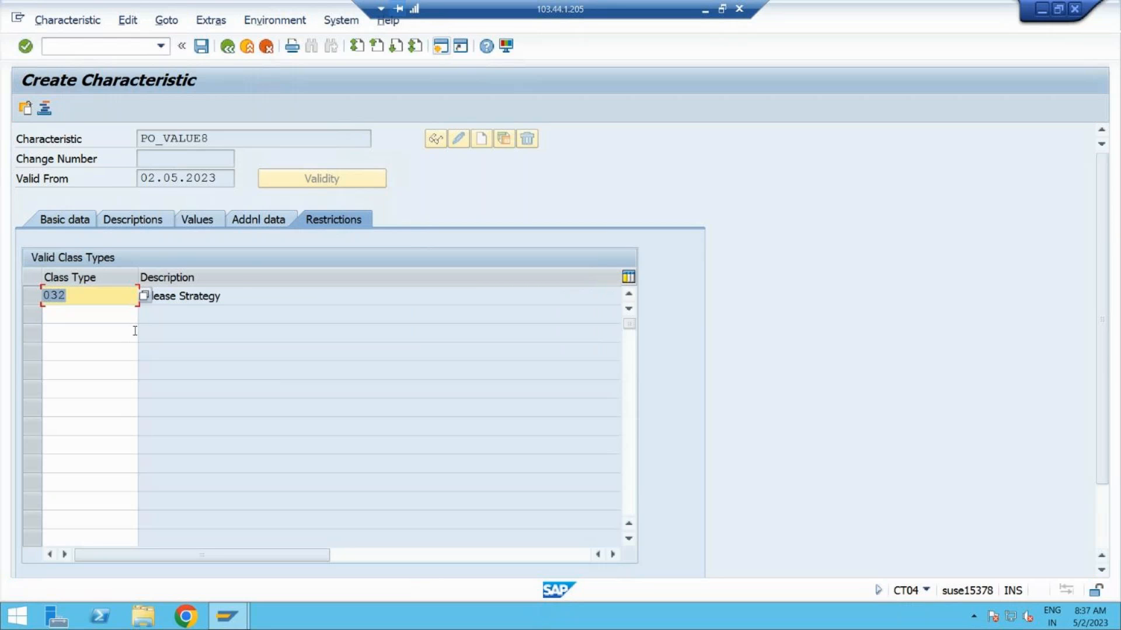
Enter 0 - 10000 as the first allowed value interval of PO_VALUE8
click(203, 220)
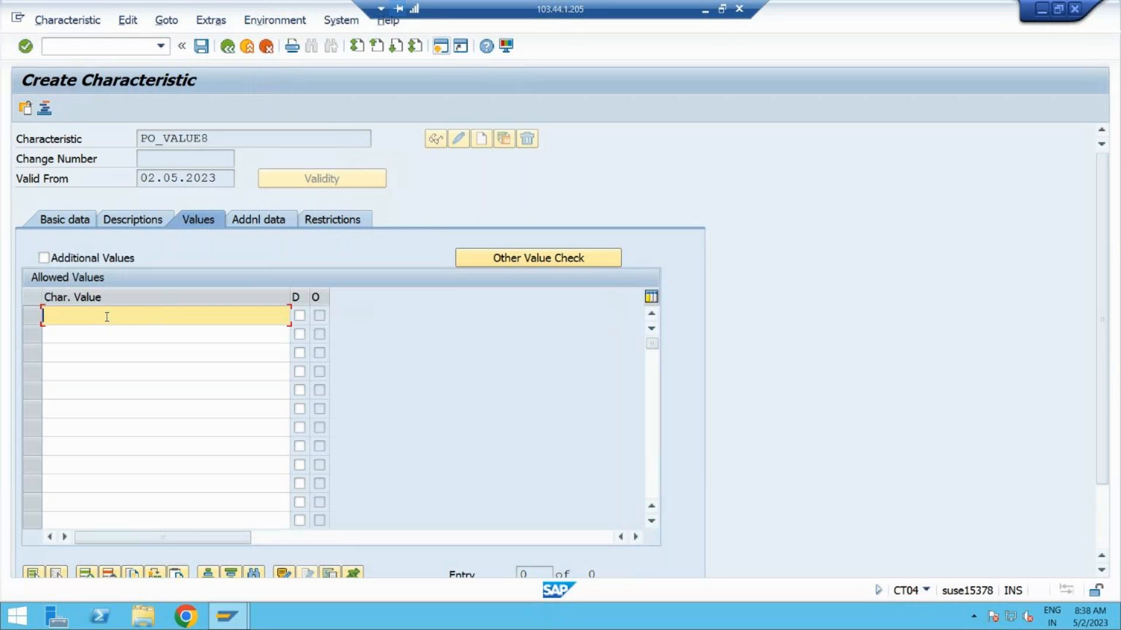
text(0)
text(- 10000)
key(Return)
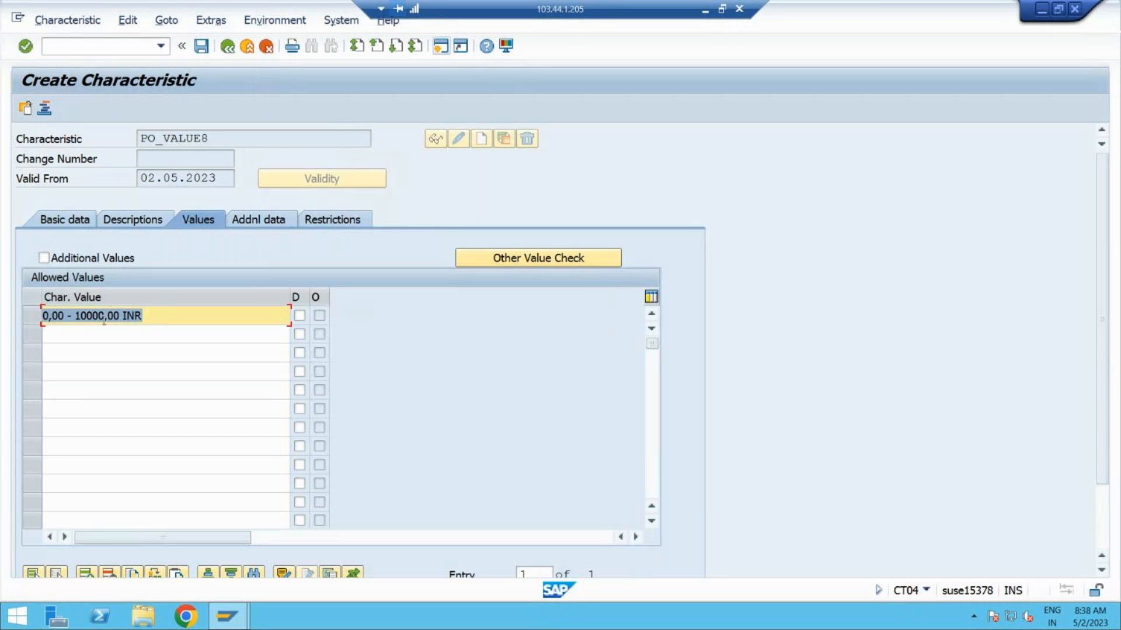
Add 10001 - 100000 as the second allowed value interval, with spaces around the hyphen
click(85, 336)
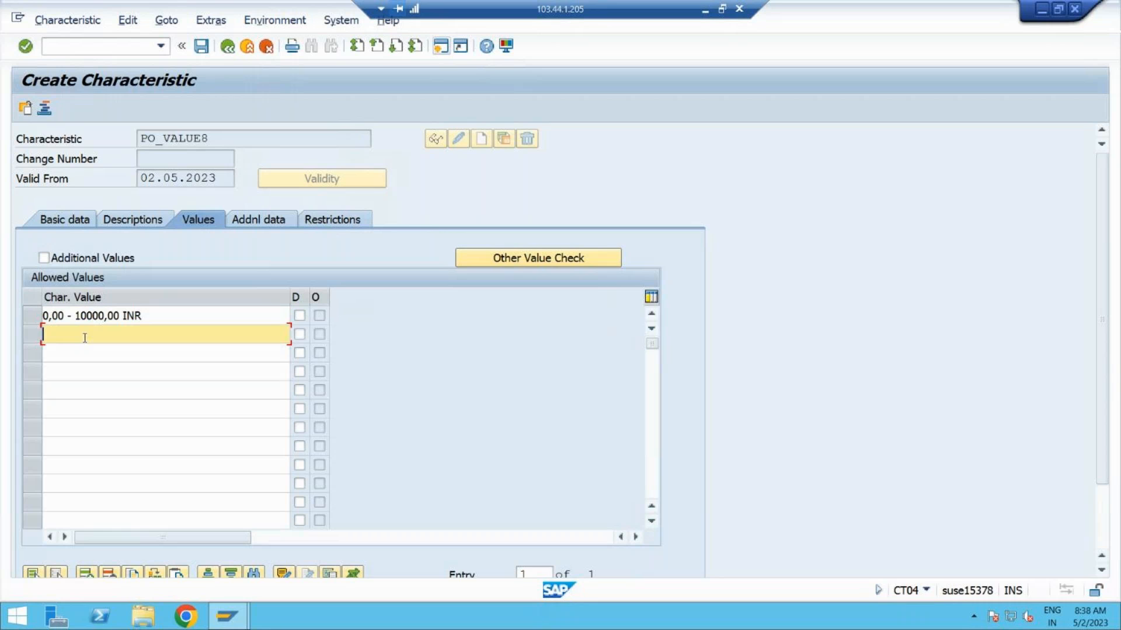
text(10001-100000)
key(Return)
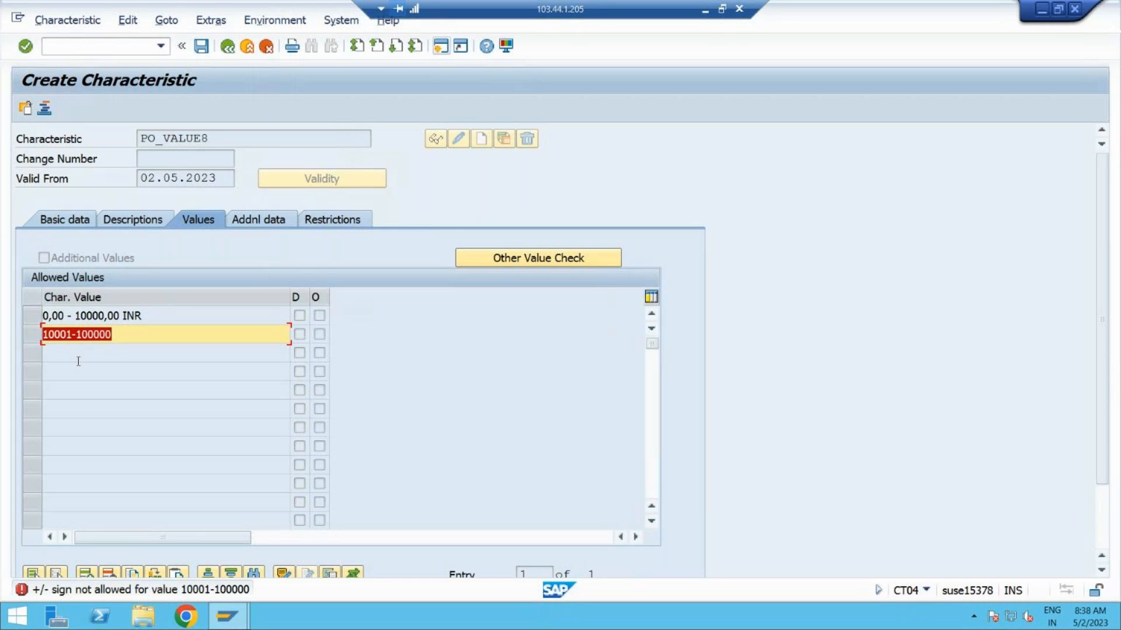
click(71, 335)
drag(71, 335, 275, 309)
click(76, 336)
click(71, 337)
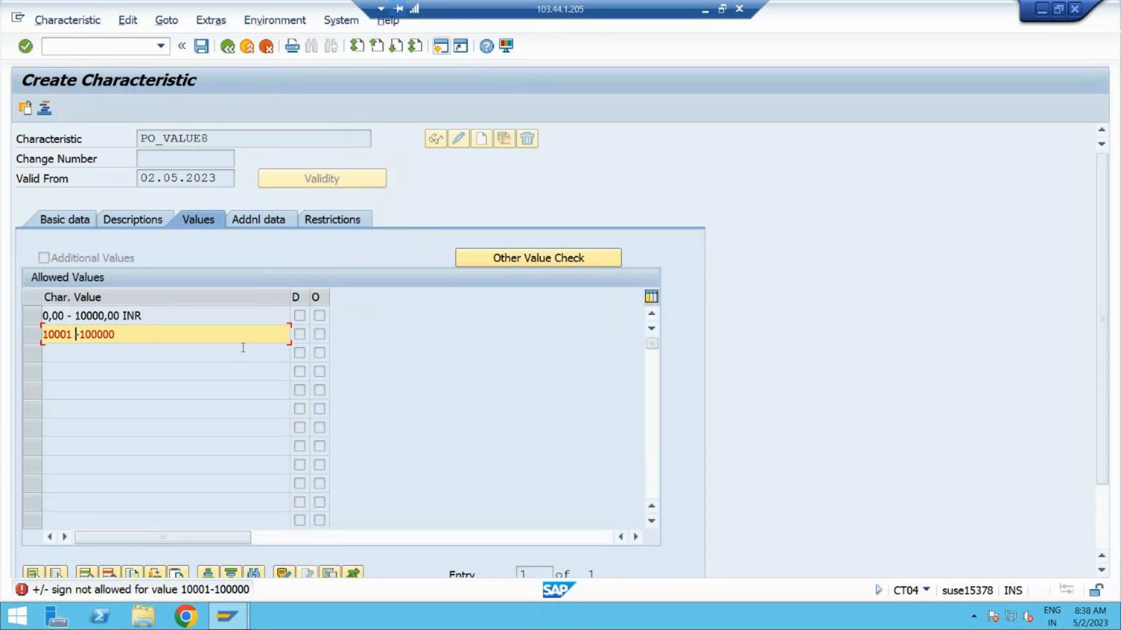
key(Right)
key(Return)
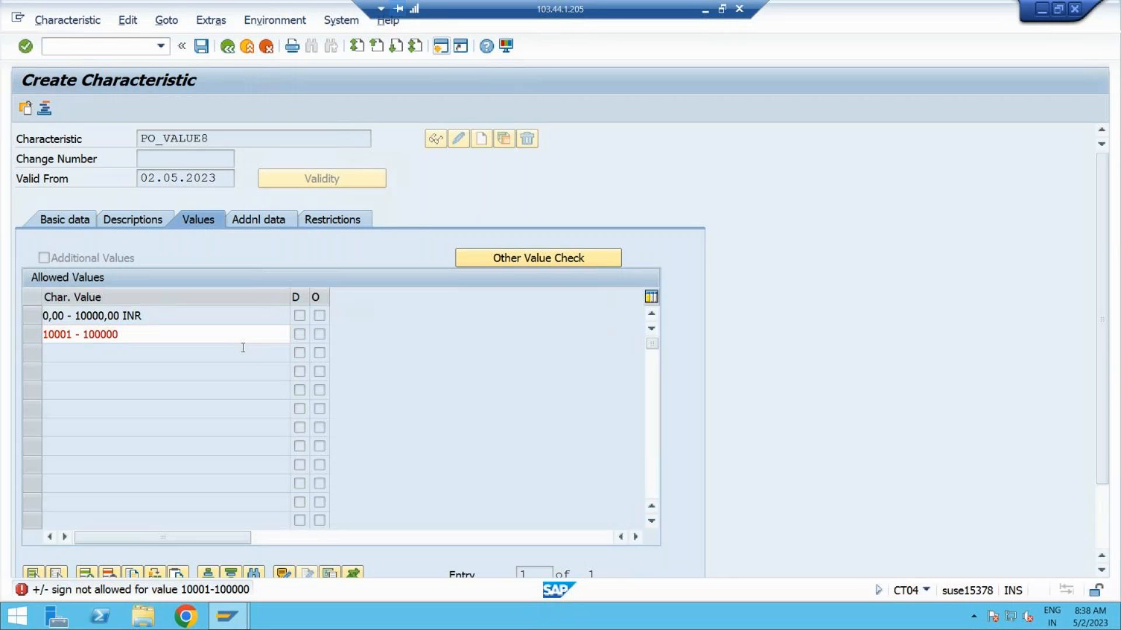
Add > 100000 as the third allowed value of PO_VALUE8
click(100, 354)
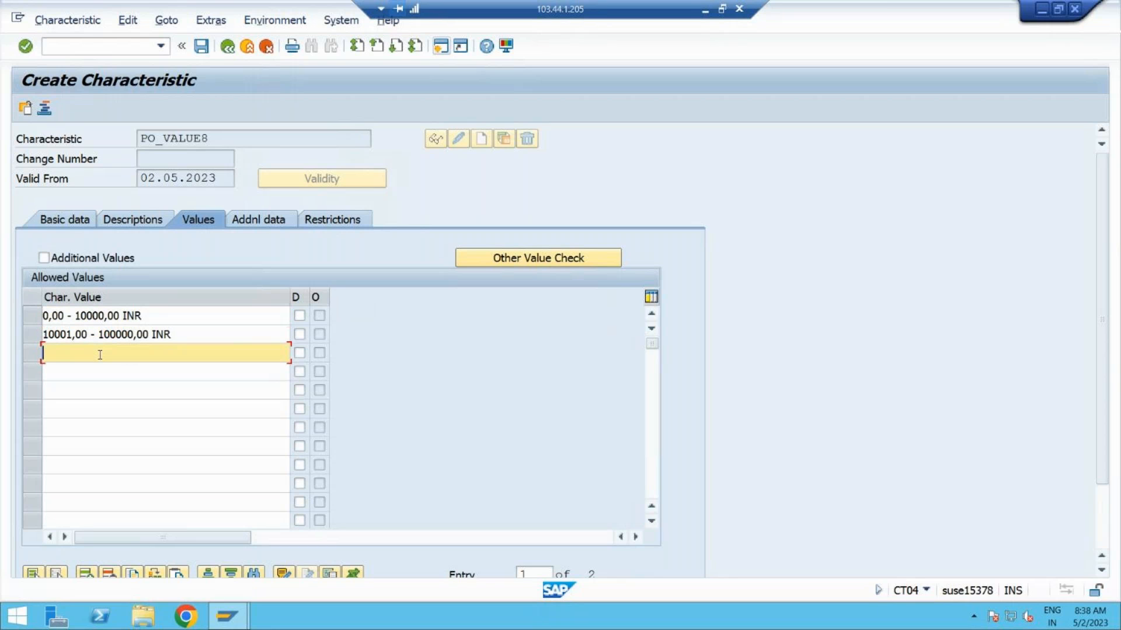
text(> 100000)
key(Return)
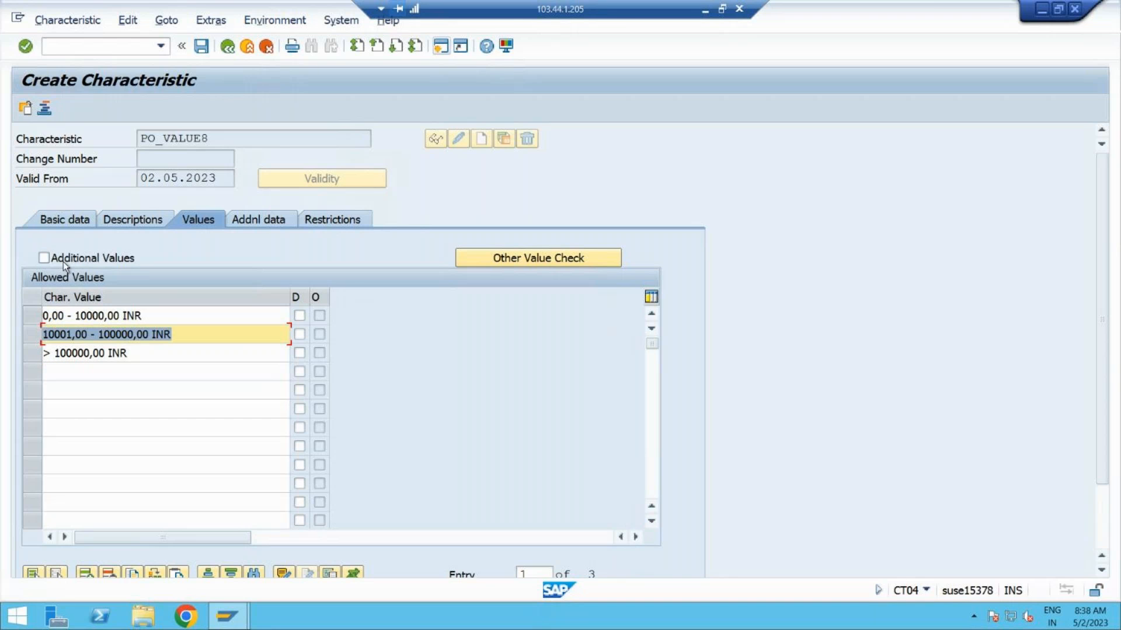
Permit additional values for PO_VALUE8 and save the characteristic
click(44, 258)
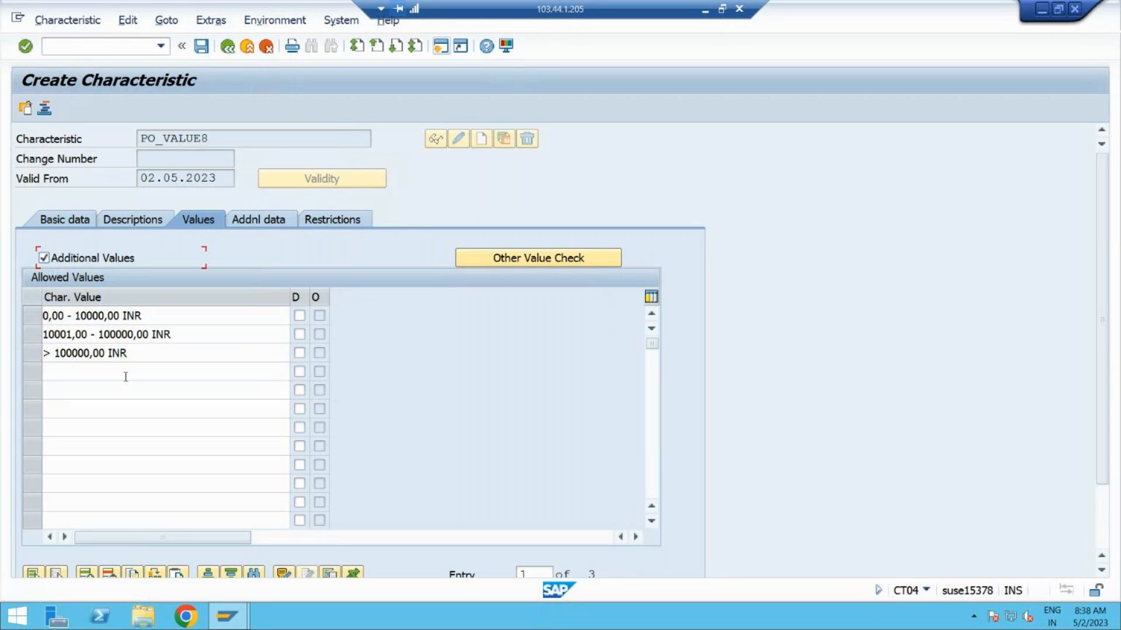
scroll(201, 177, down, 1)
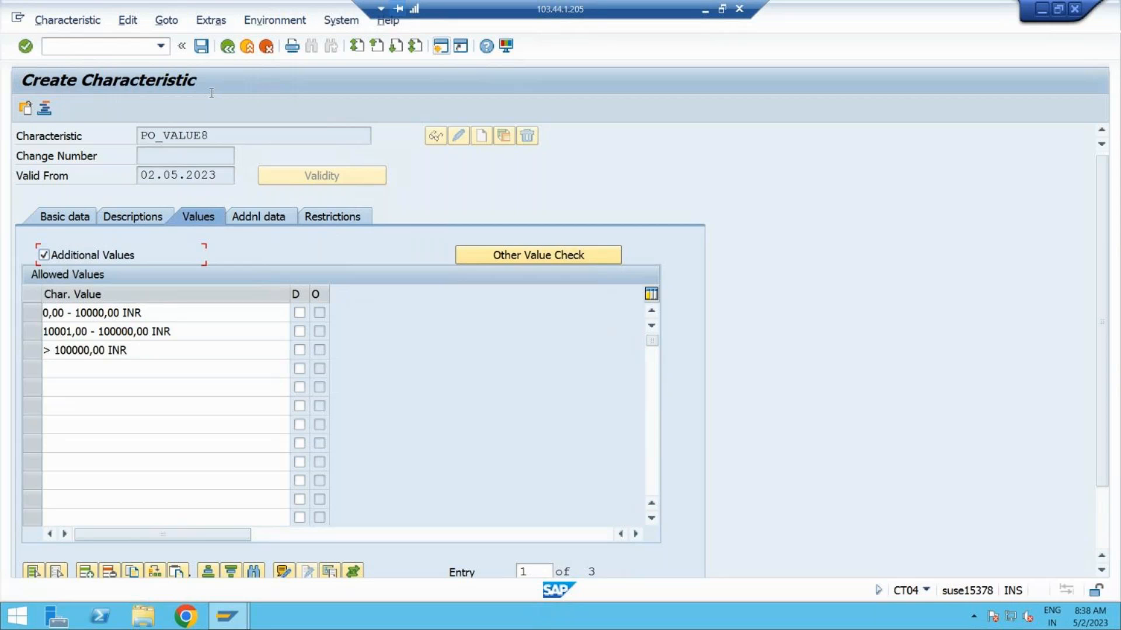
click(201, 46)
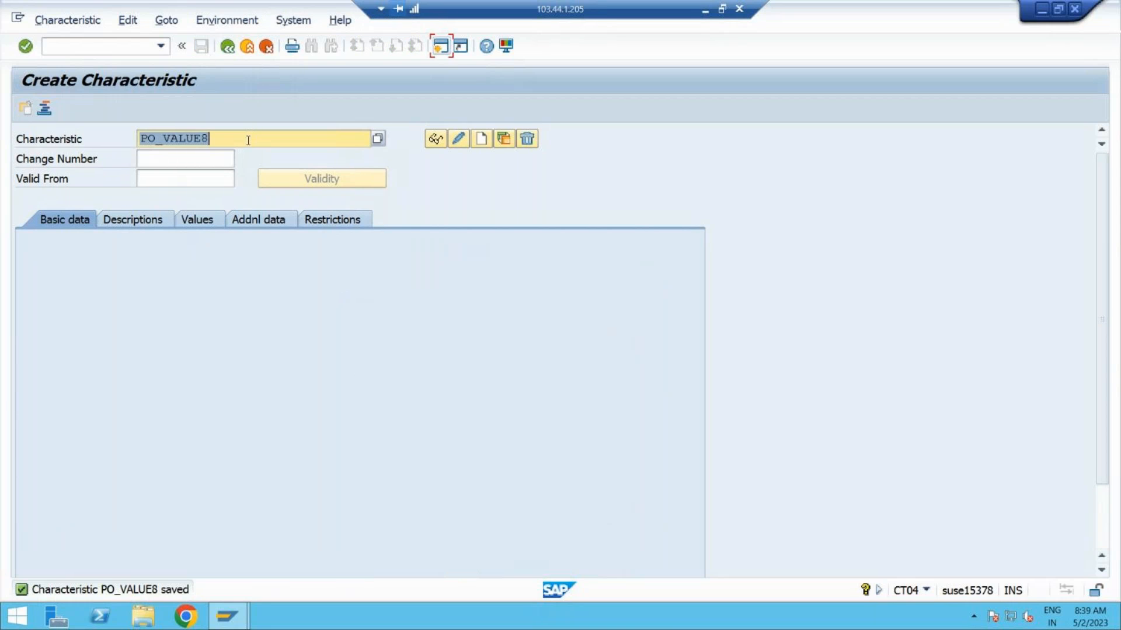
Check the field list on the presentation slide, return to SAP and start creating a characteristic named PO_DOCTYPE8
click(703, 11)
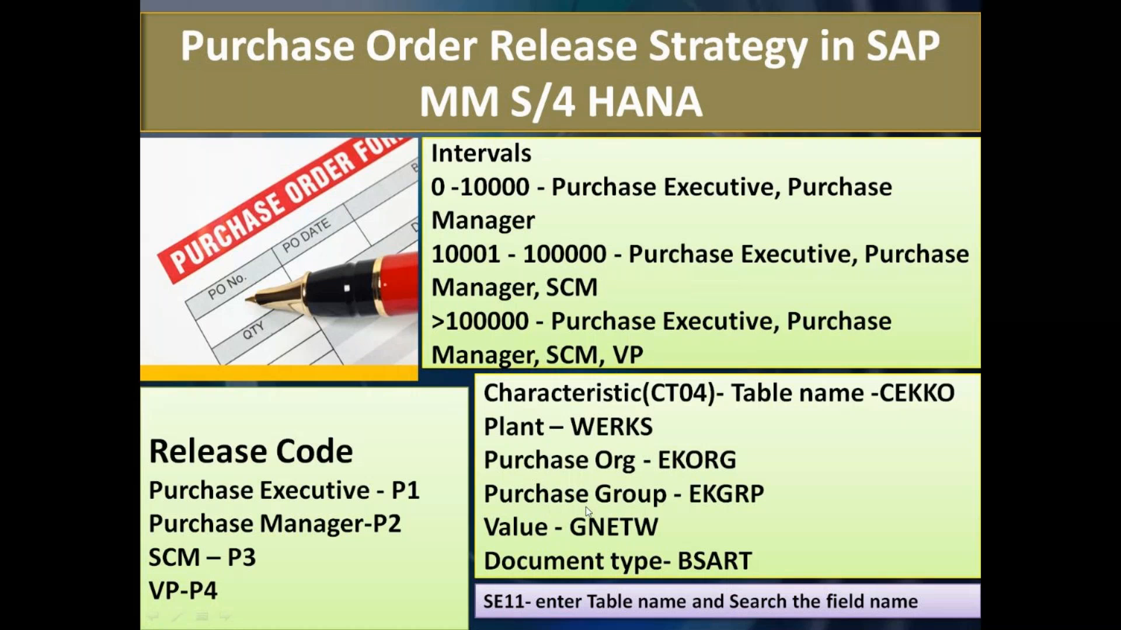
key(alt+Tab)
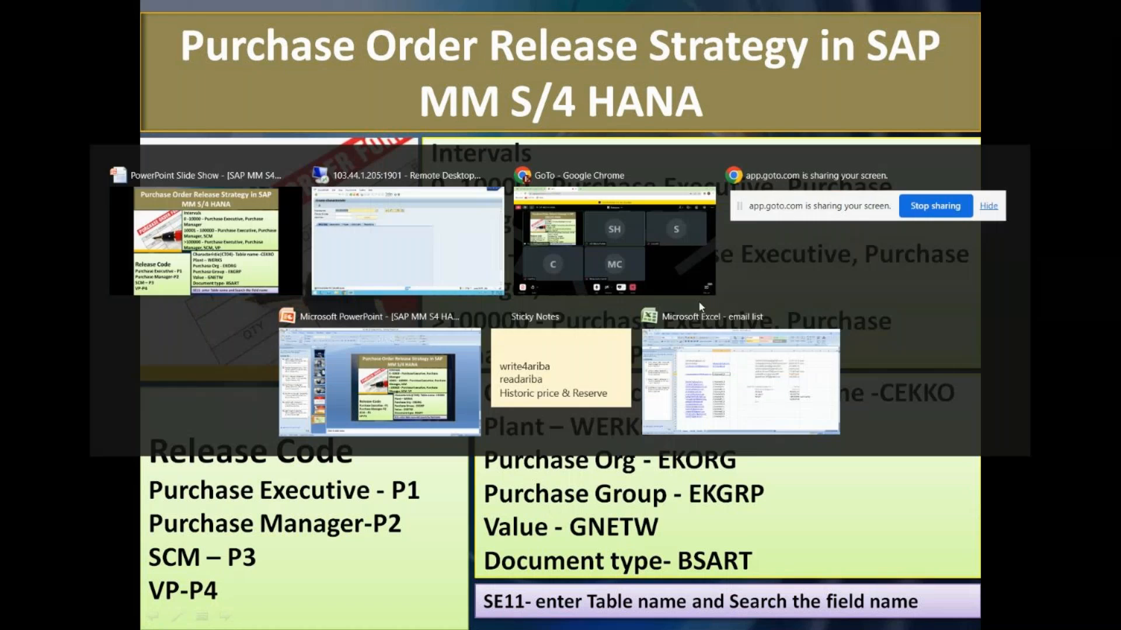
key(BackSpace)
key(BackSpace)
key(BackSpace)
key(BackSpace)
key(BackSpace)
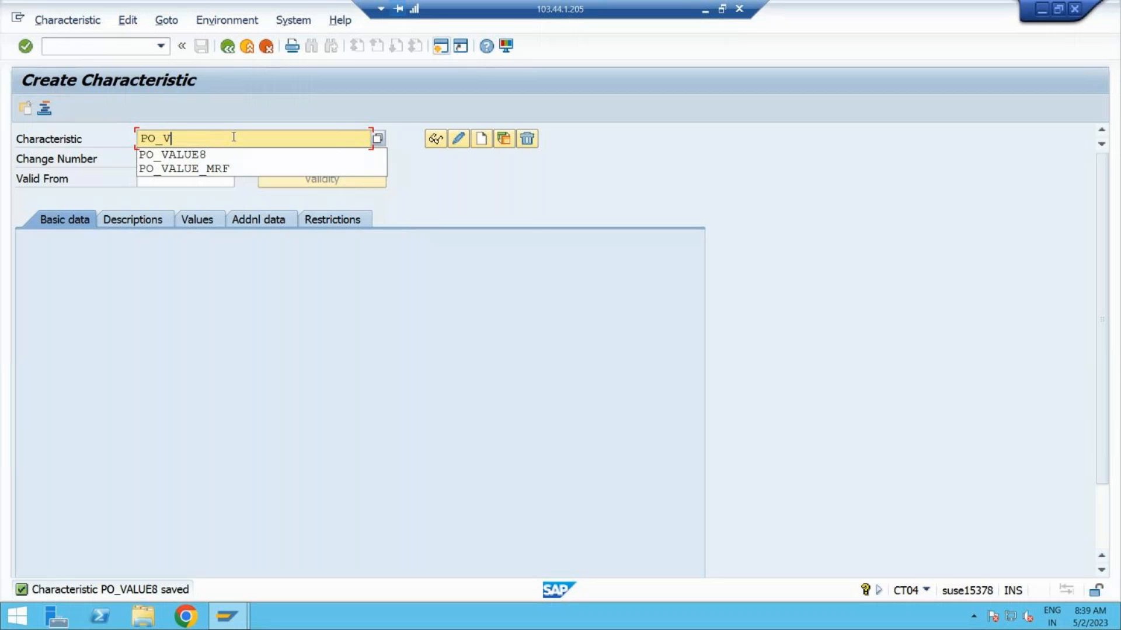
key(BackSpace)
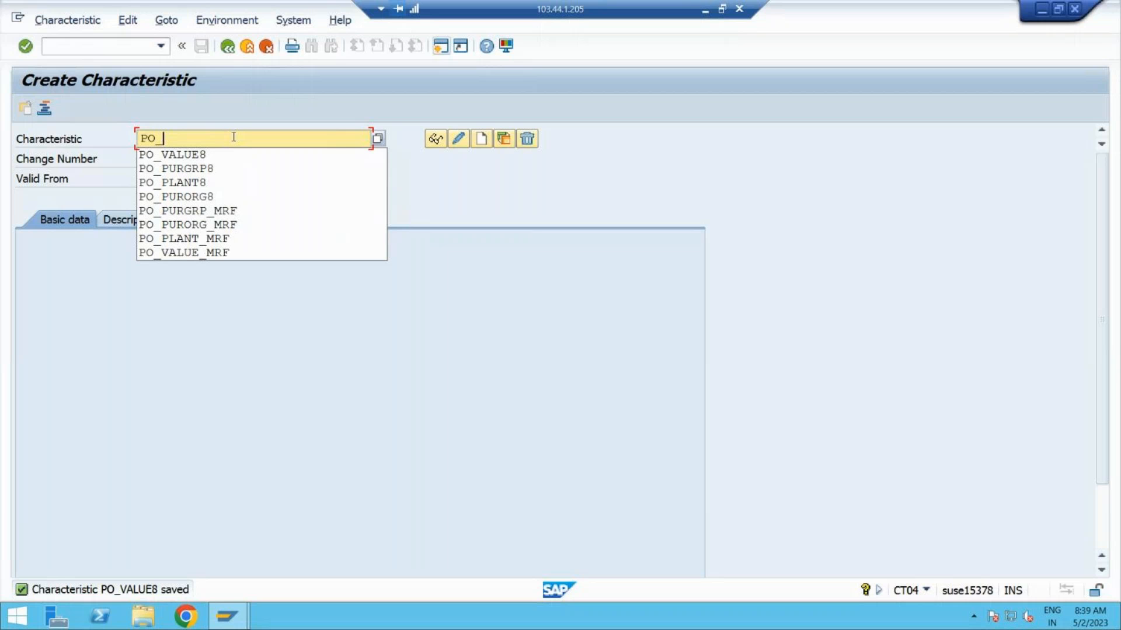
text(DOCT)
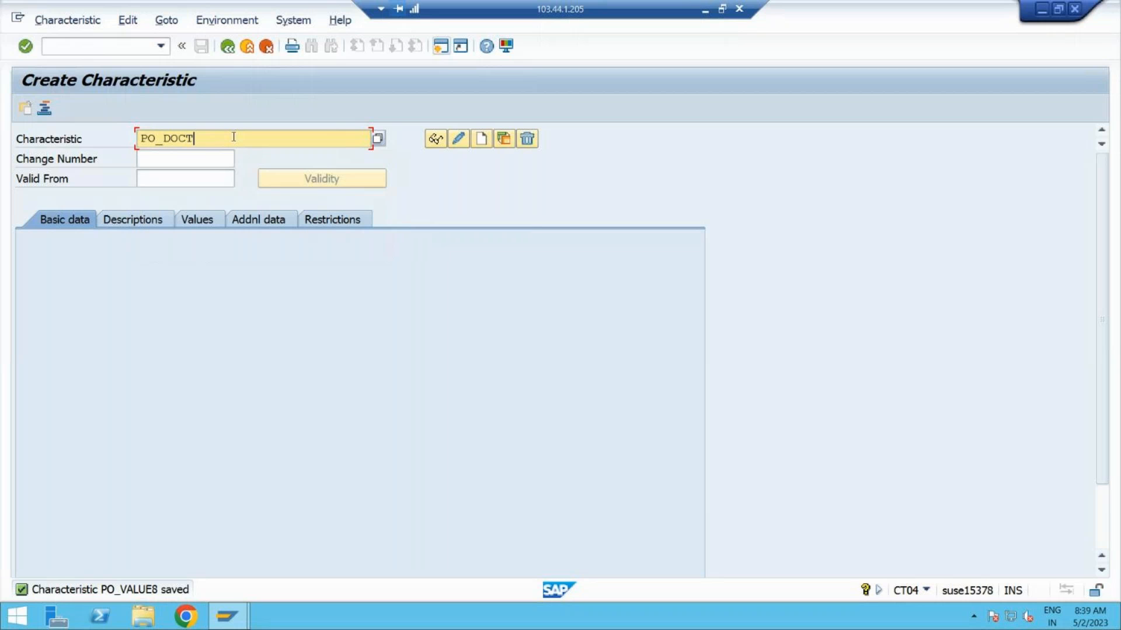
text(YPE8)
click(477, 140)
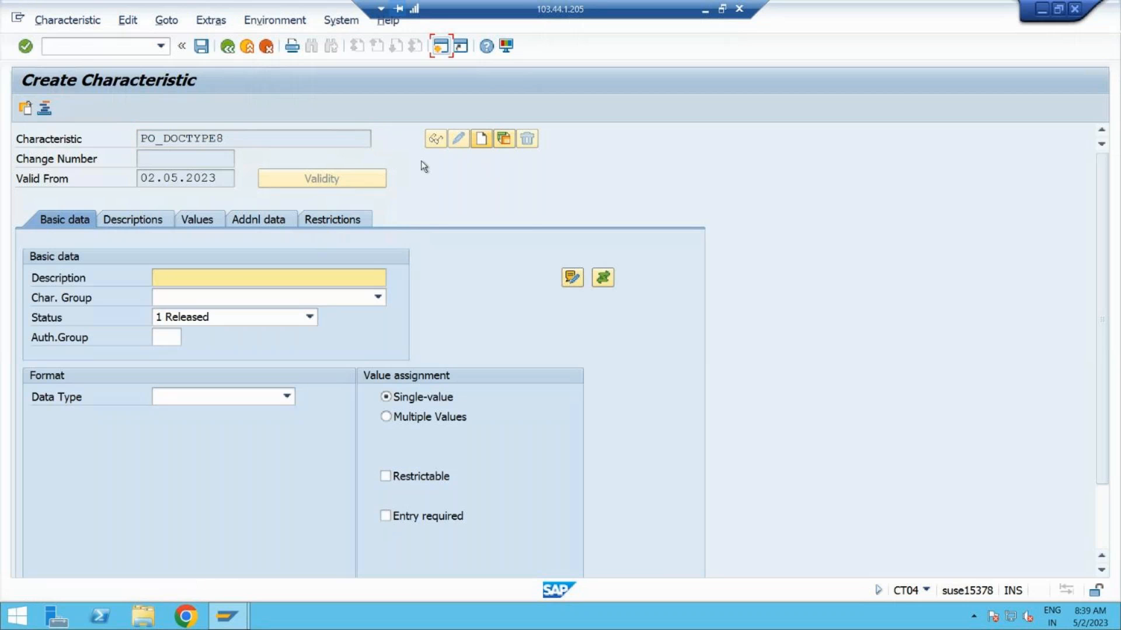
Set the description of the document type characteristic to Document type release
click(241, 275)
text(DOcument)
key(Down)
key(Return)
key(Tab)
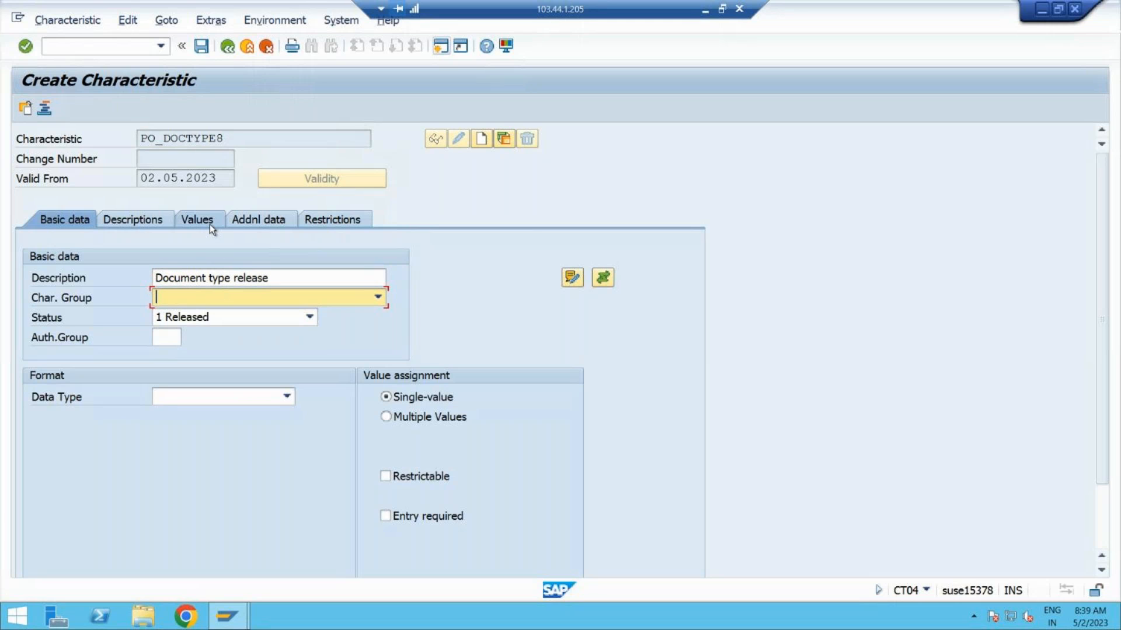
key(Return)
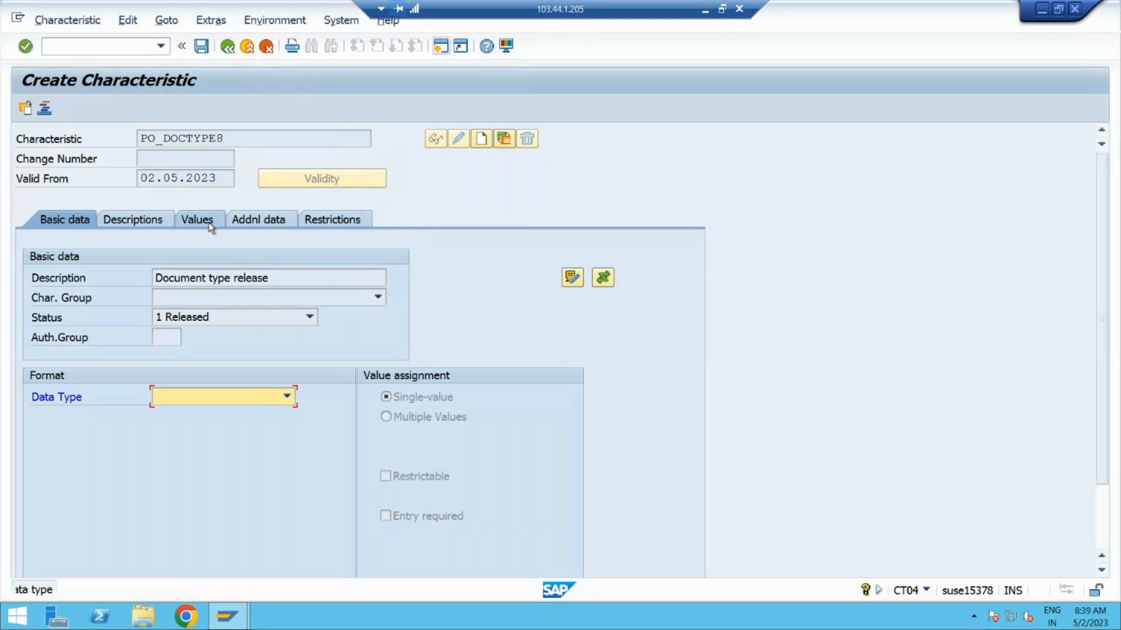
Set PO_DOCTYPE8's table reference to CEKKO with field BSART and adopt the format data from the ABAP Dictionary
click(261, 219)
click(195, 278)
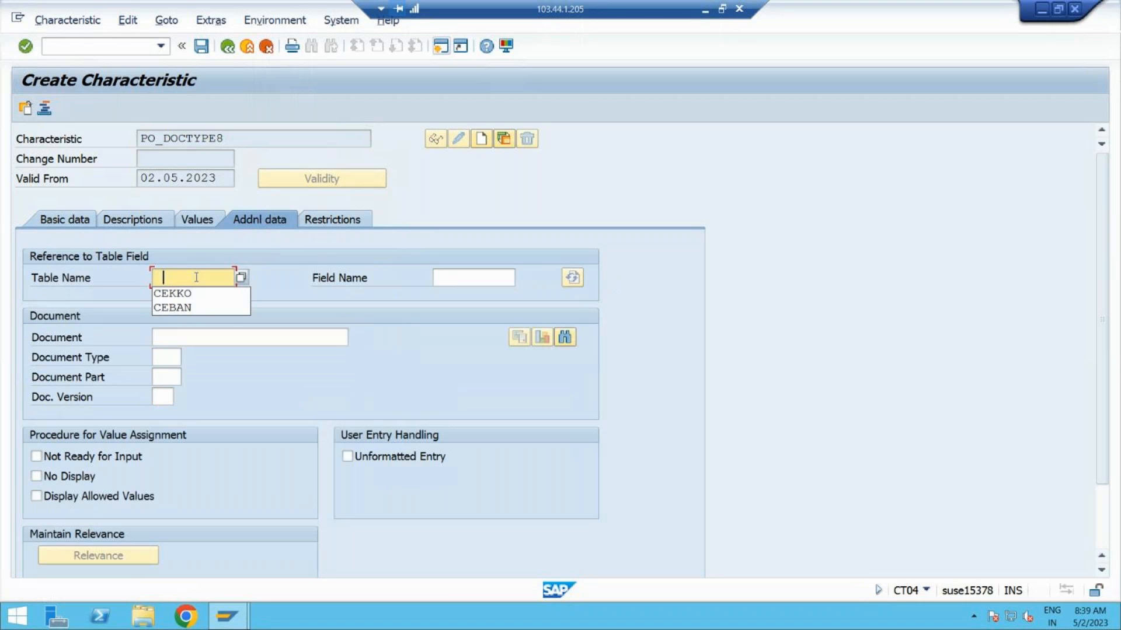
key(Escape)
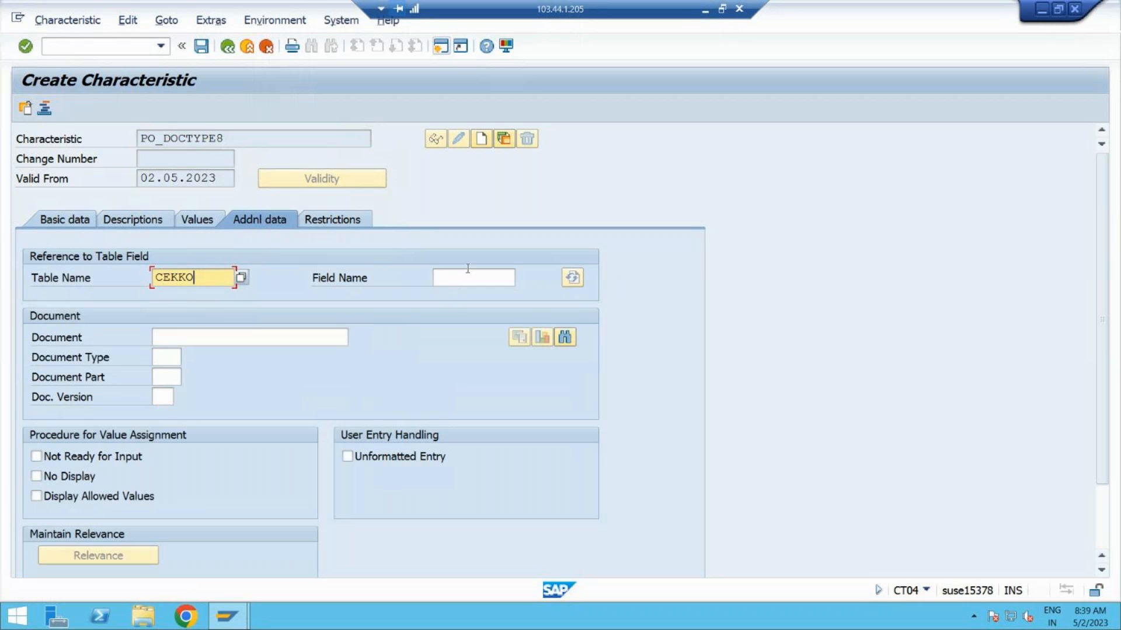
click(459, 278)
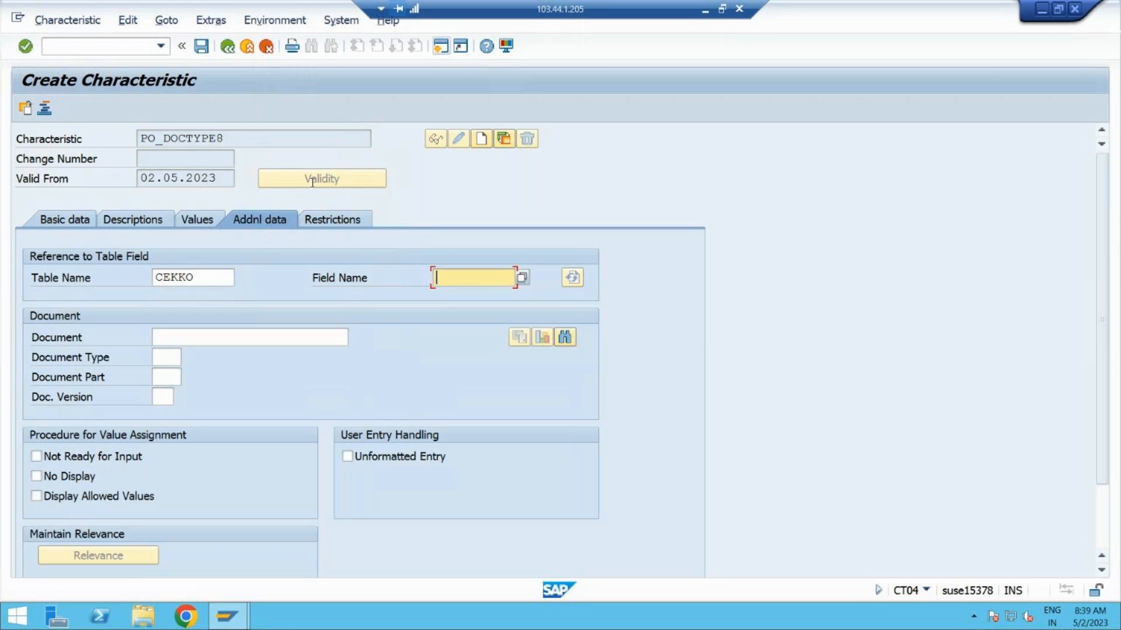
text(BSAR)
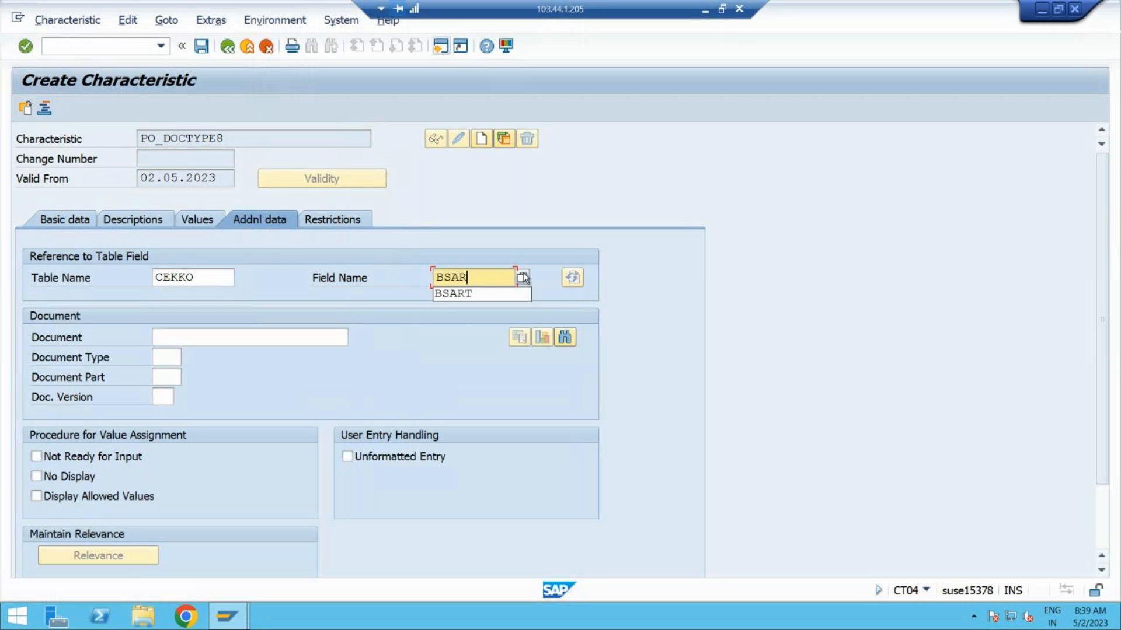
click(487, 294)
key(Return)
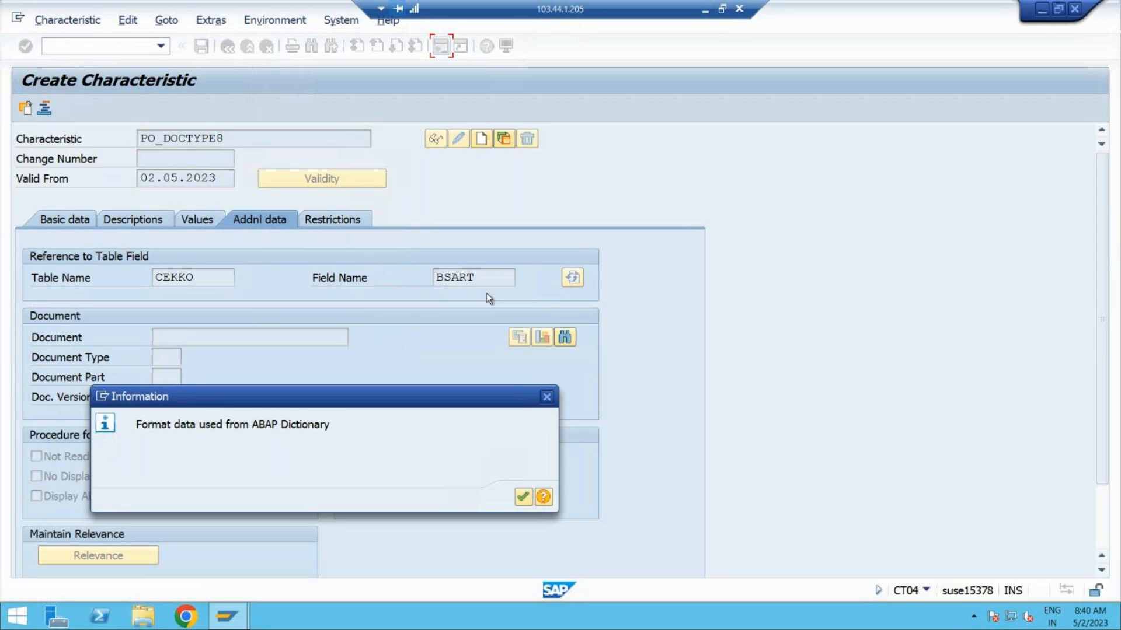
click(522, 498)
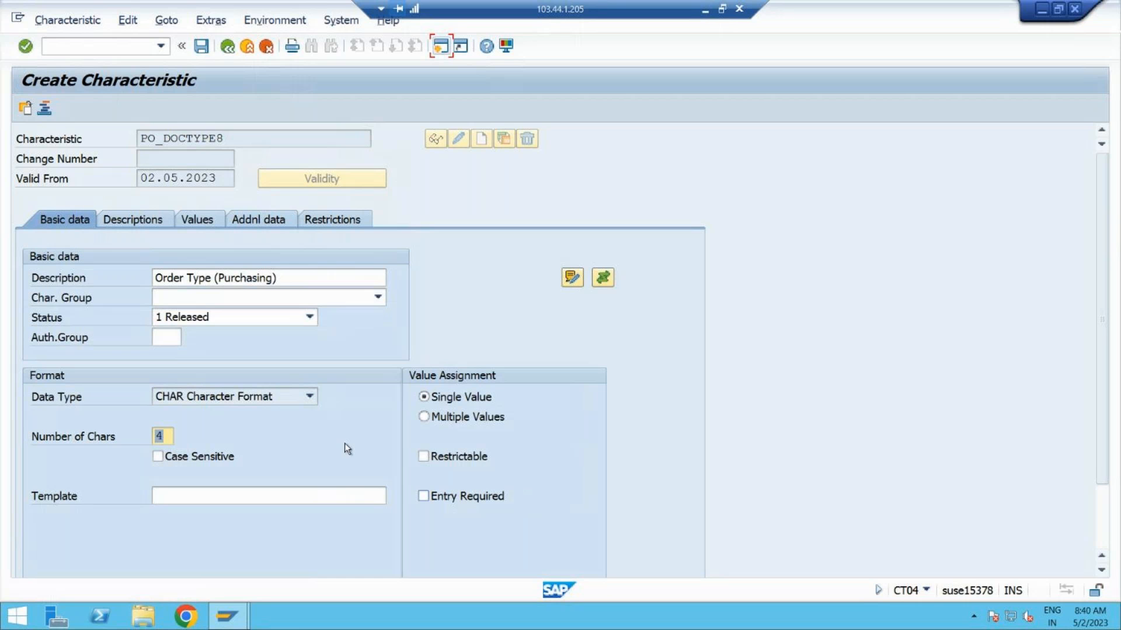
Go to the first allowed value entry of PO_DOCTYPE8 and open an additional SAP session
click(187, 222)
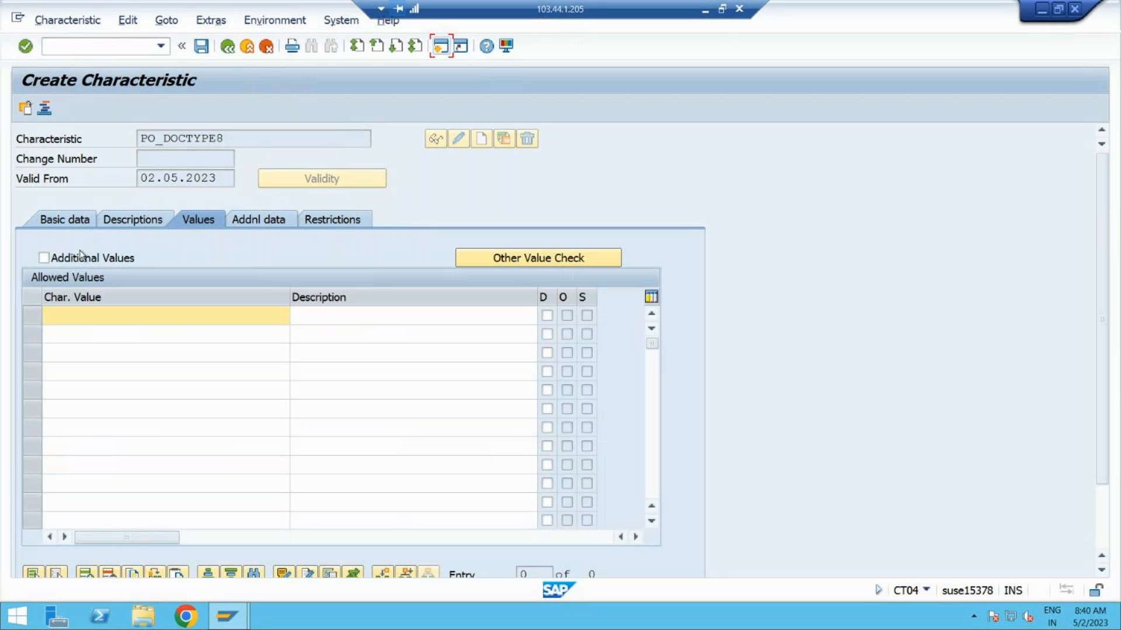
click(125, 319)
click(443, 48)
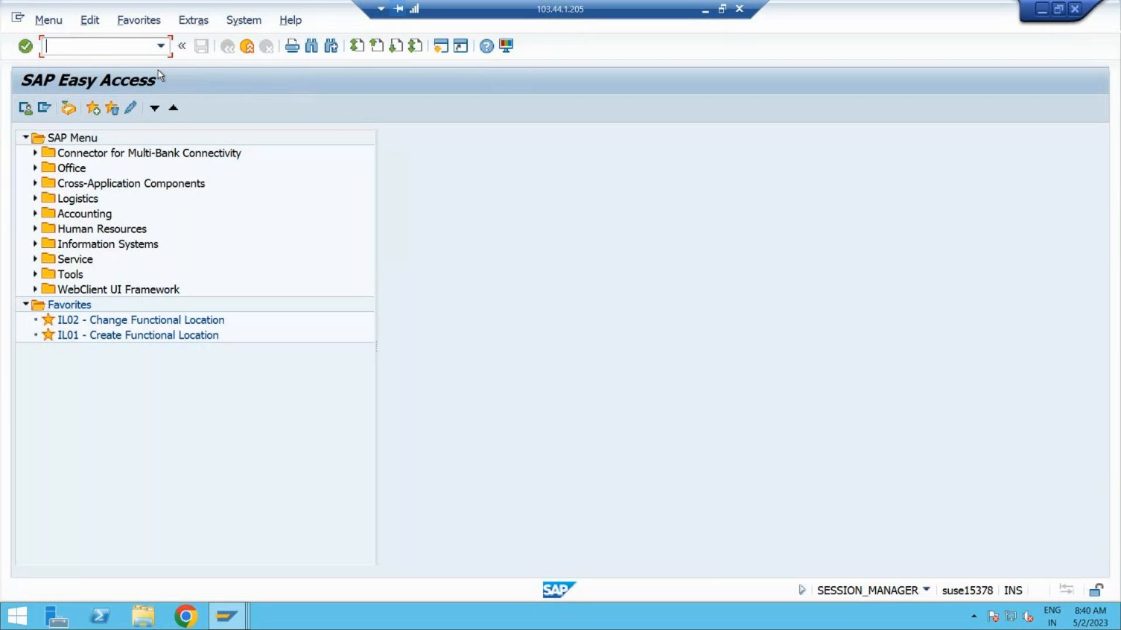
Open purchase order creation with ME21N and look up document type ZNB8 Standard PO BHEL8 among the order types
text(ME21N)
key(Return)
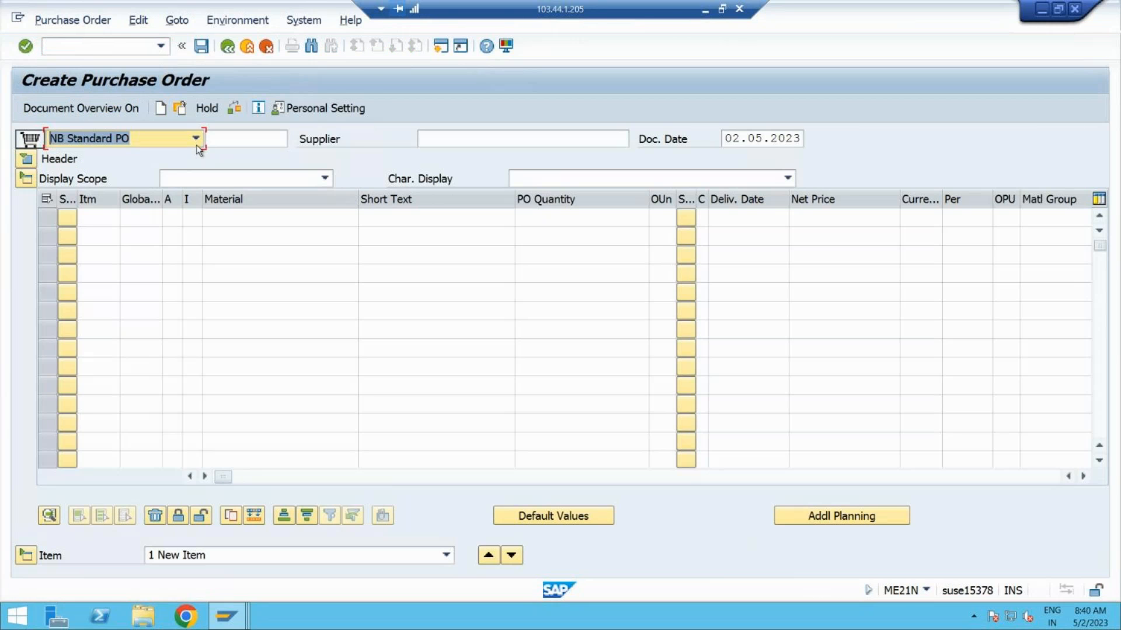
click(196, 144)
scroll(198, 237, down, 3)
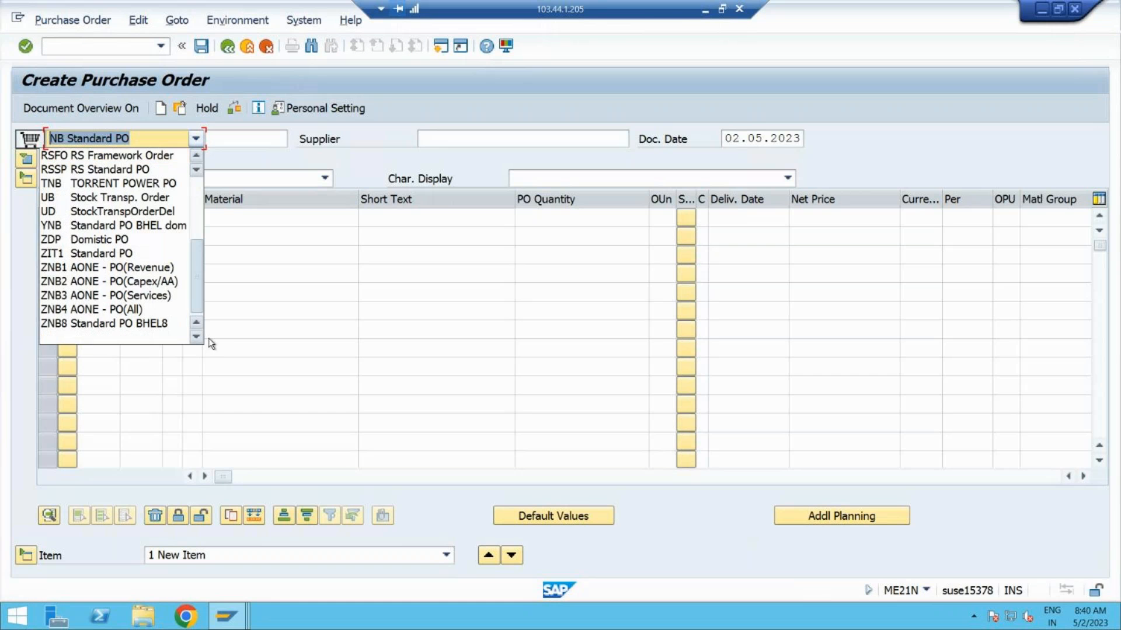
click(170, 322)
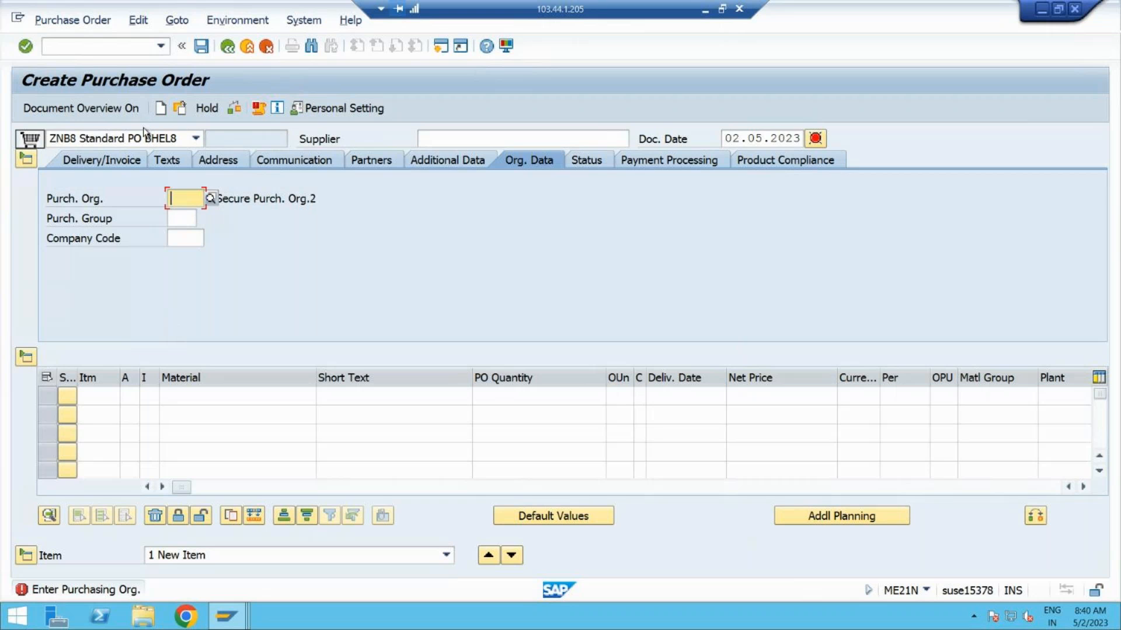
Return to the characteristic session, enter ZNB8 and NB as allowed values of PO_DOCTYPE8 and save it
key(alt+Tab)
text(ZN)
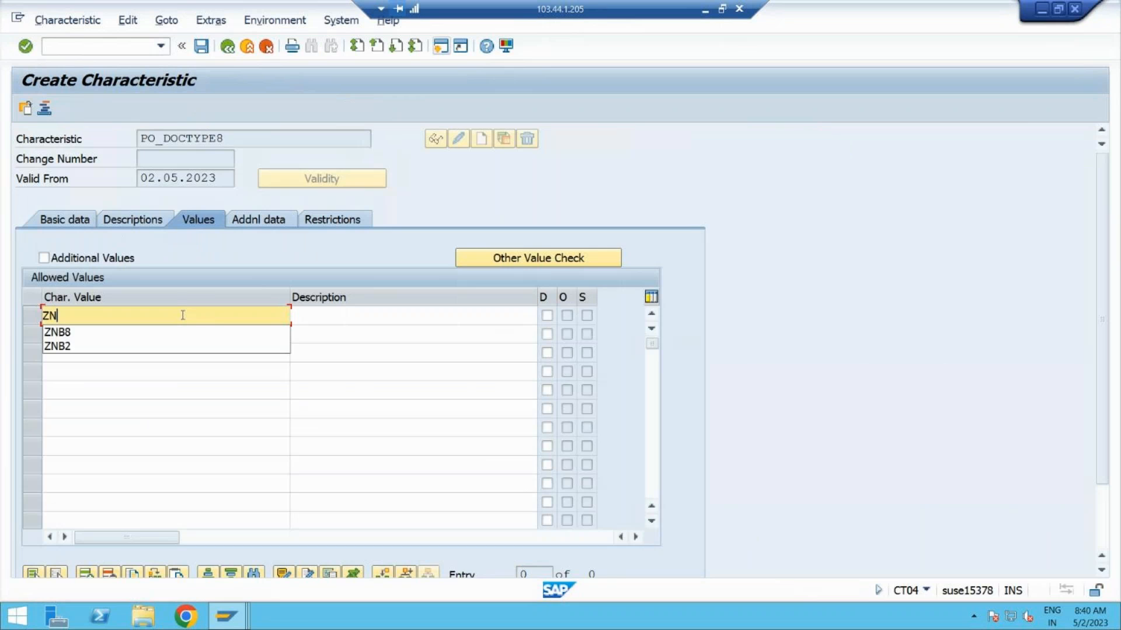
text(B8)
click(142, 334)
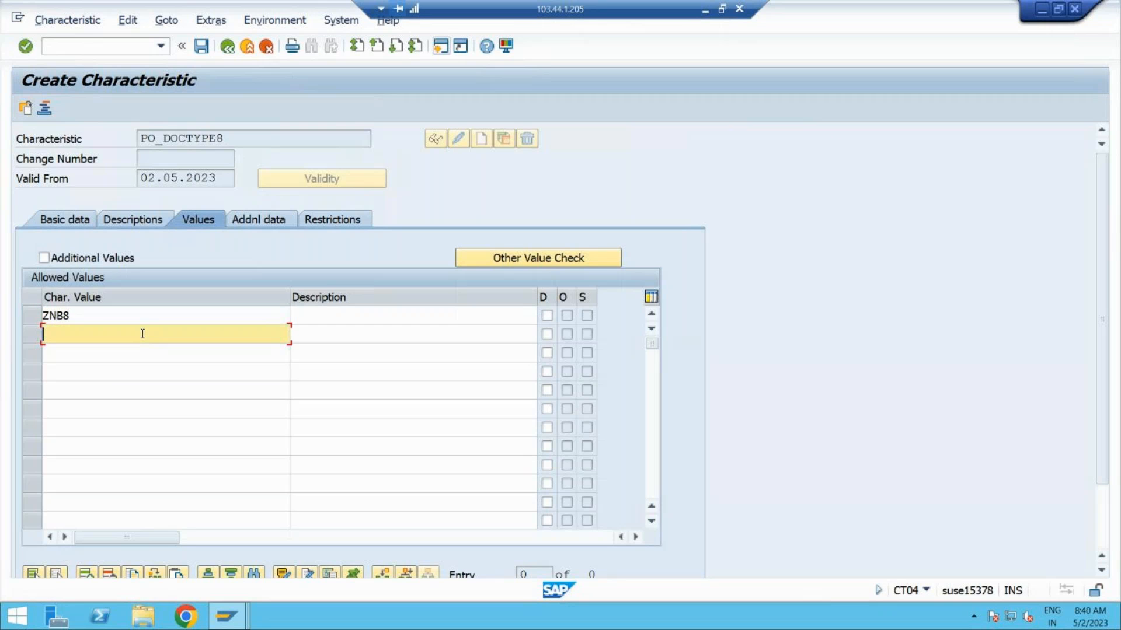
text(NB)
click(46, 259)
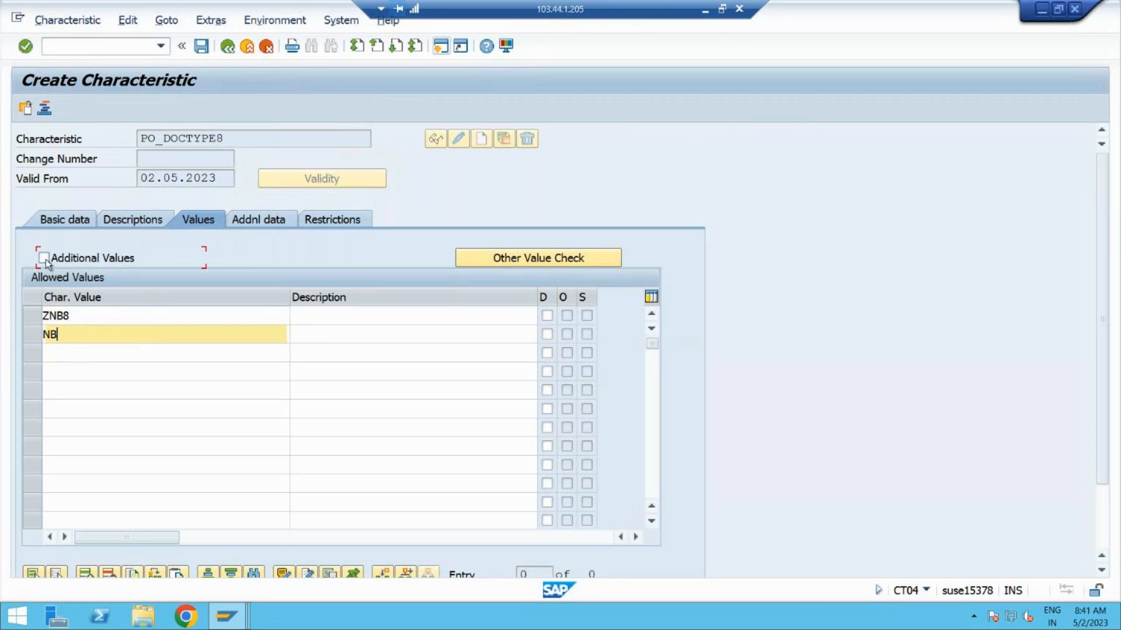
click(202, 46)
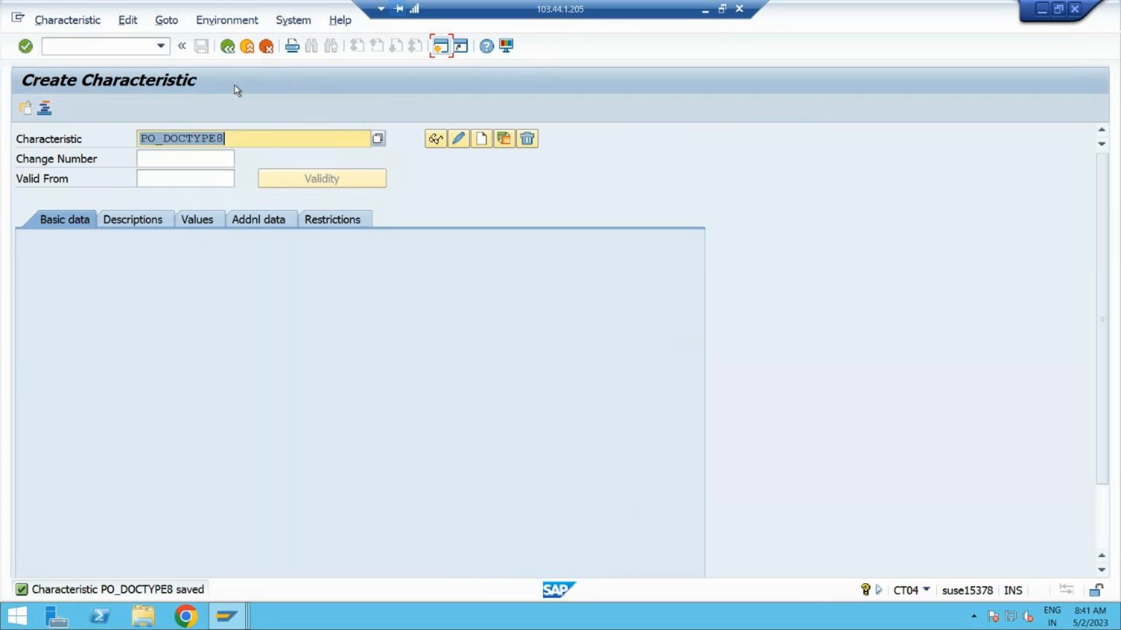
Go back to the IMG and open Edit Class under Release Procedure for Purchase Orders
click(227, 51)
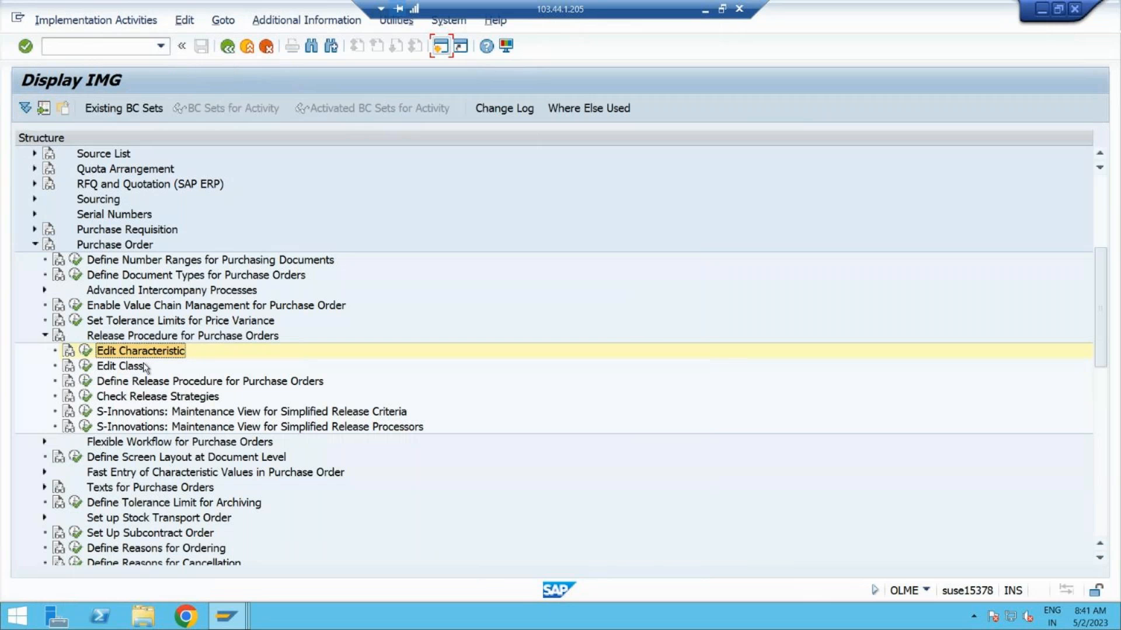
click(128, 366)
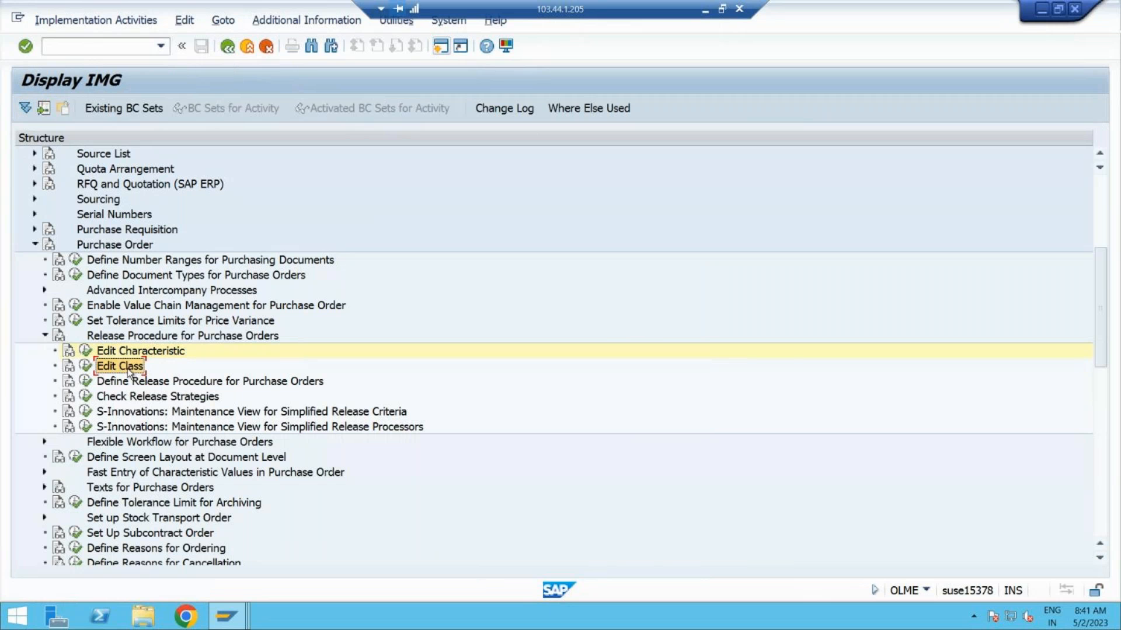
double_click(94, 371)
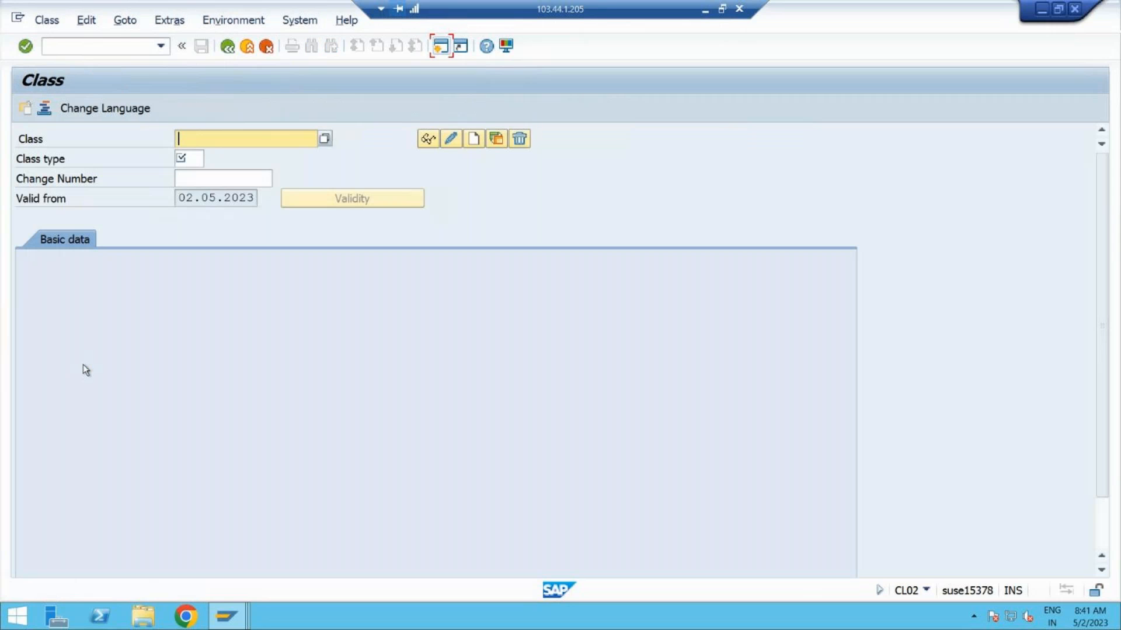
Start creating a class named PO_CLASS8 with class type 032 Release Strategy
click(191, 138)
text(PO)
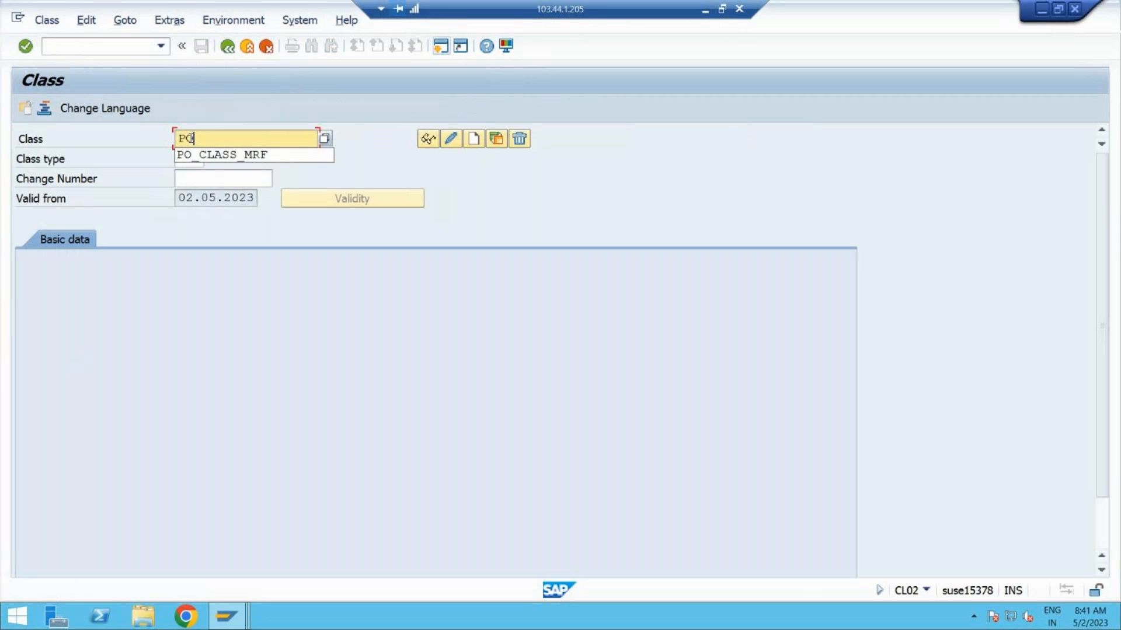
text(_CLASS8)
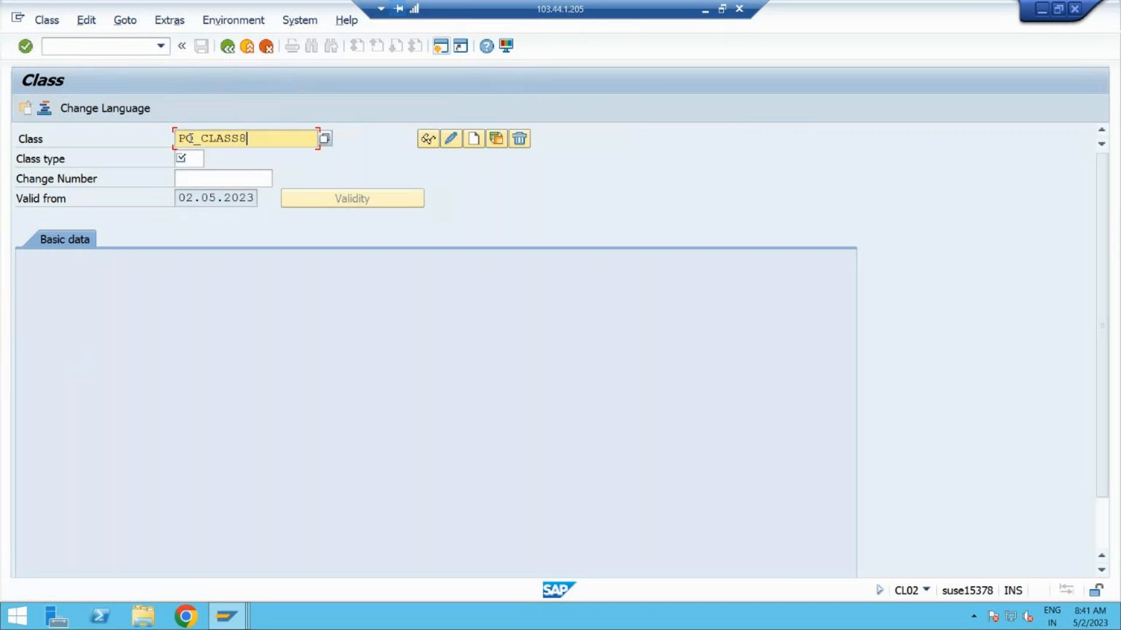
drag(279, 136, 154, 144)
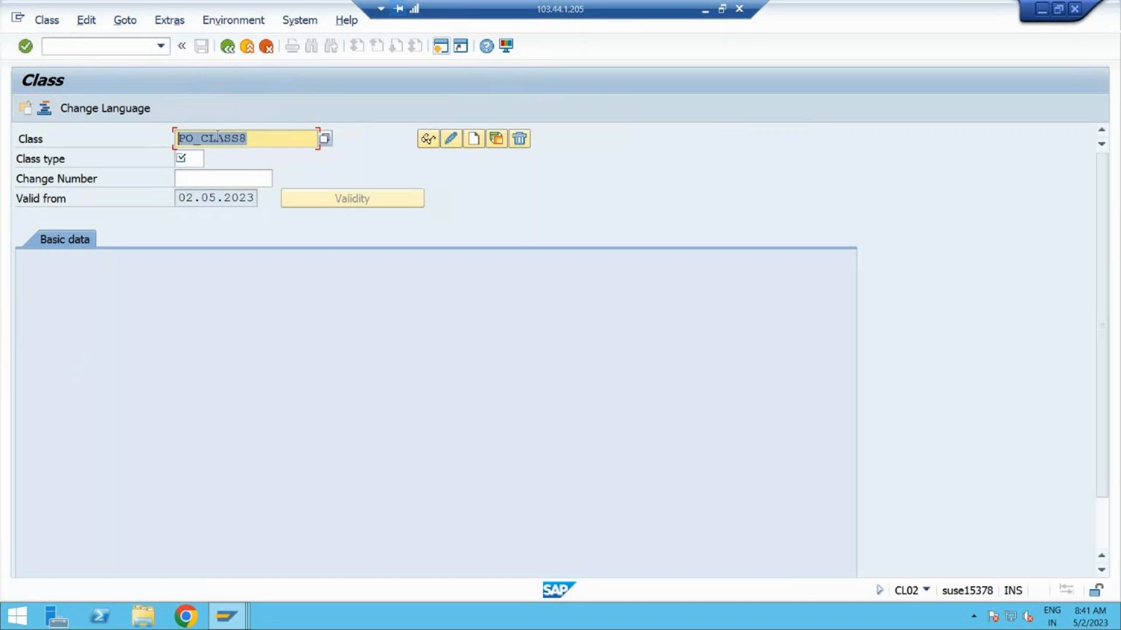
click(256, 137)
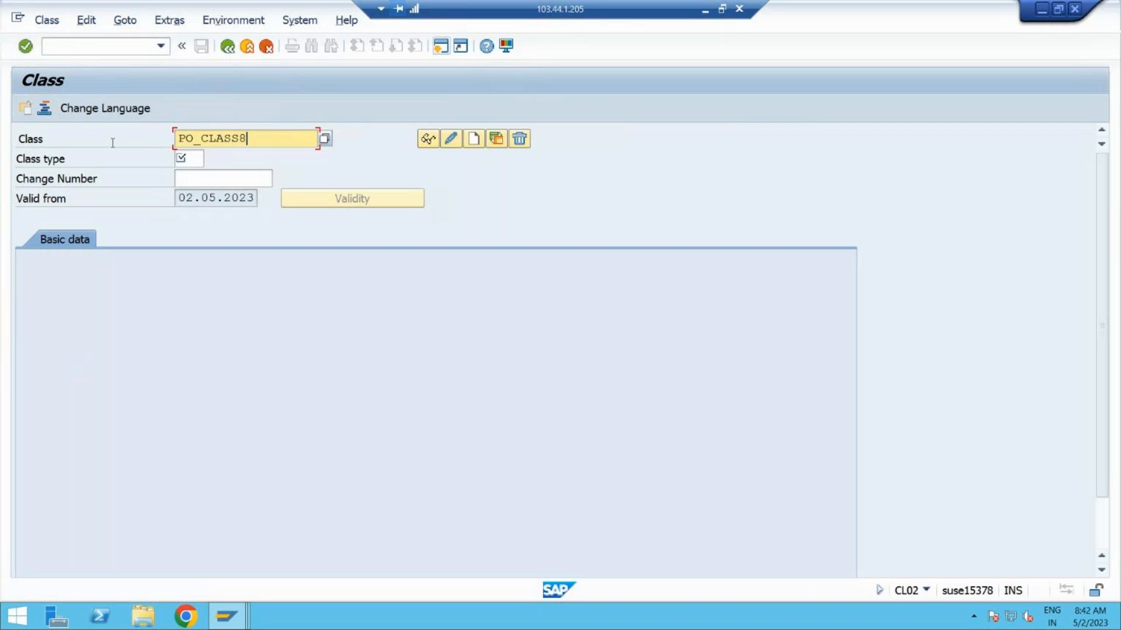
click(192, 158)
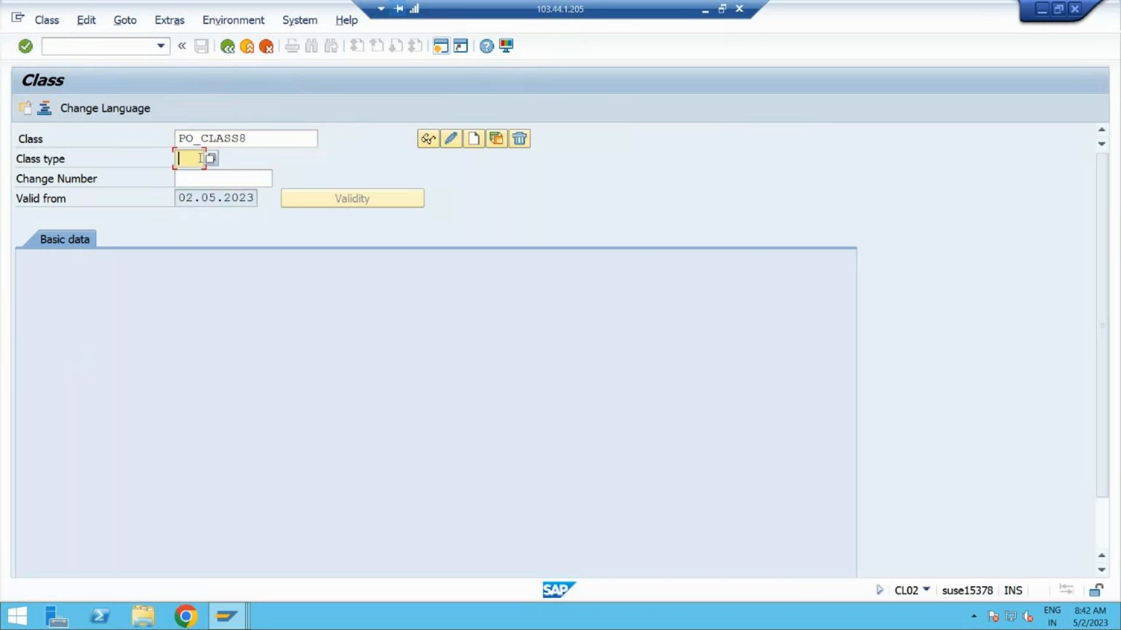
click(209, 158)
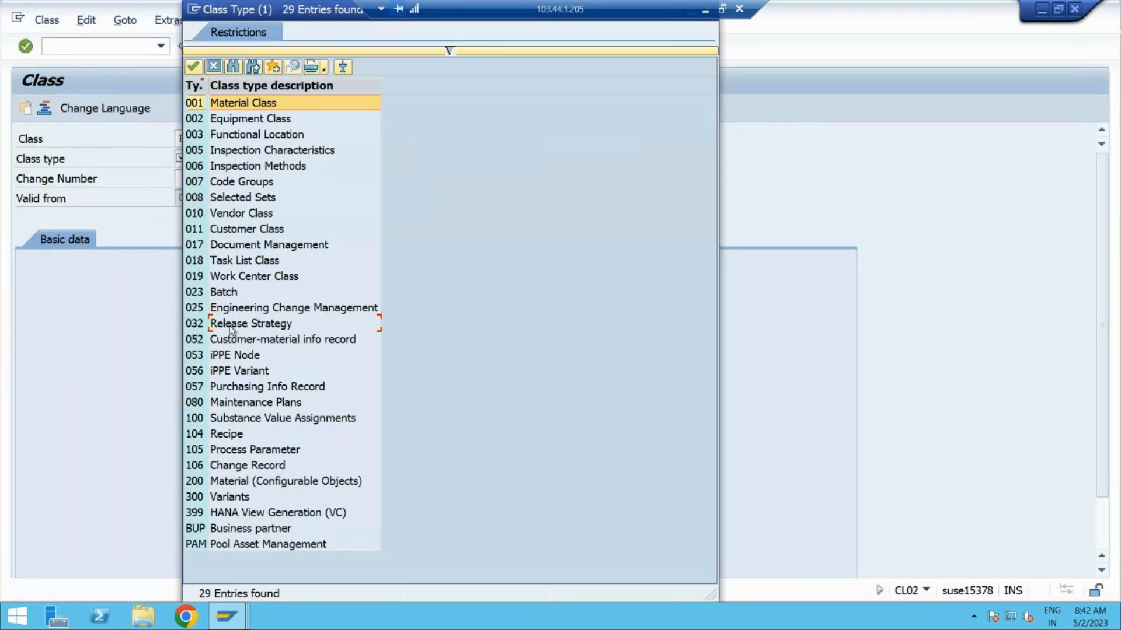
double_click(231, 325)
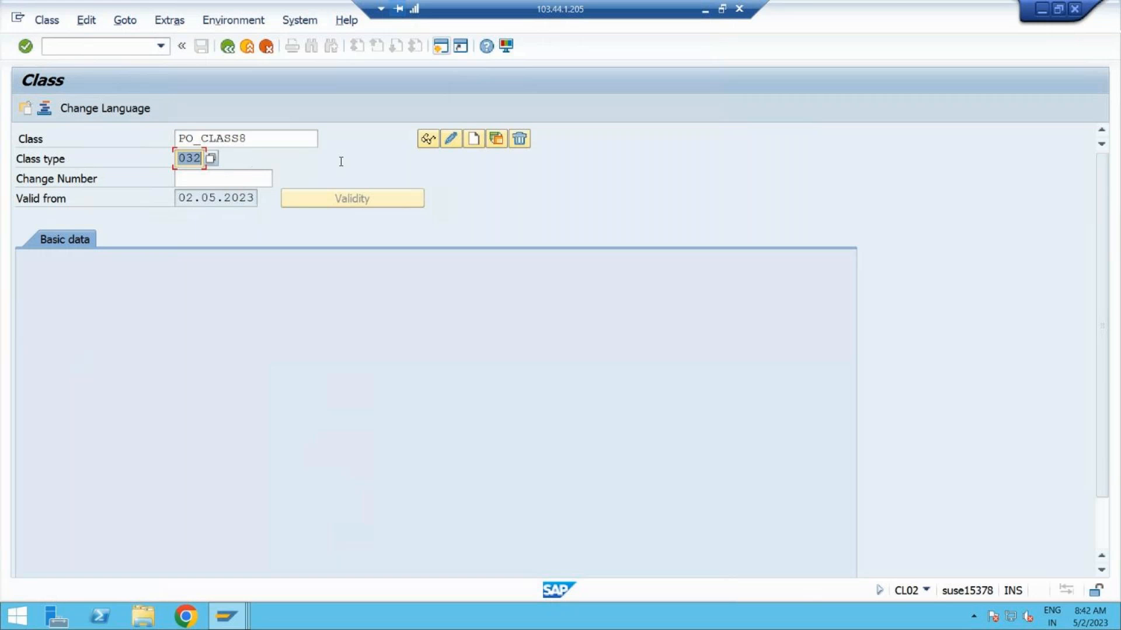
click(477, 143)
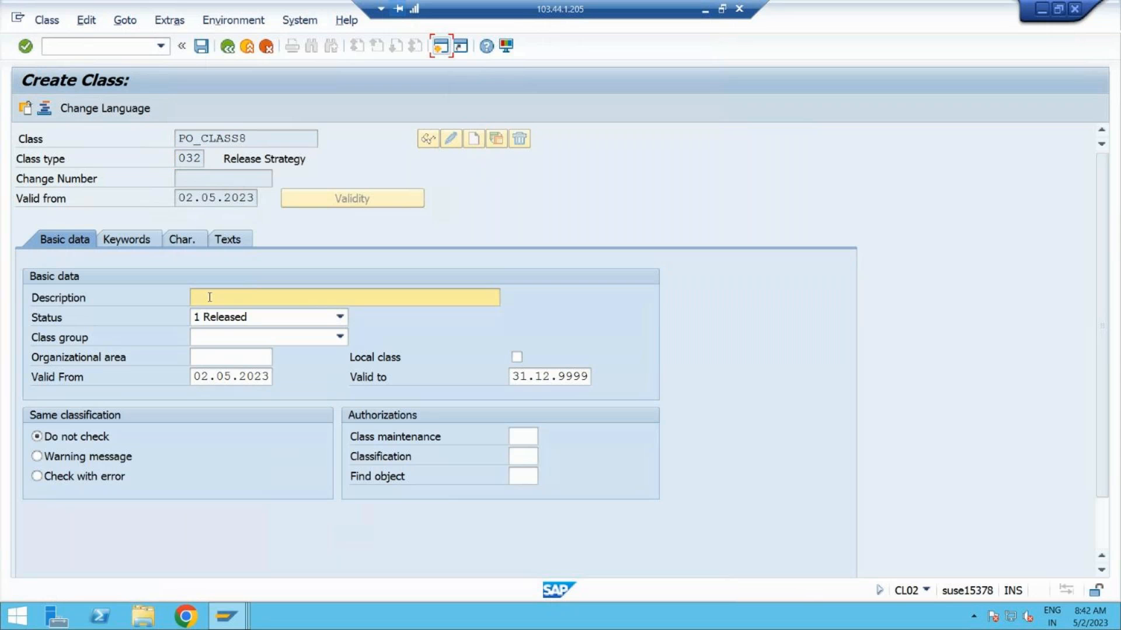
Set the class description to PO CLASS and go to the class's characteristic assignment
text(PO CLASS)
click(137, 241)
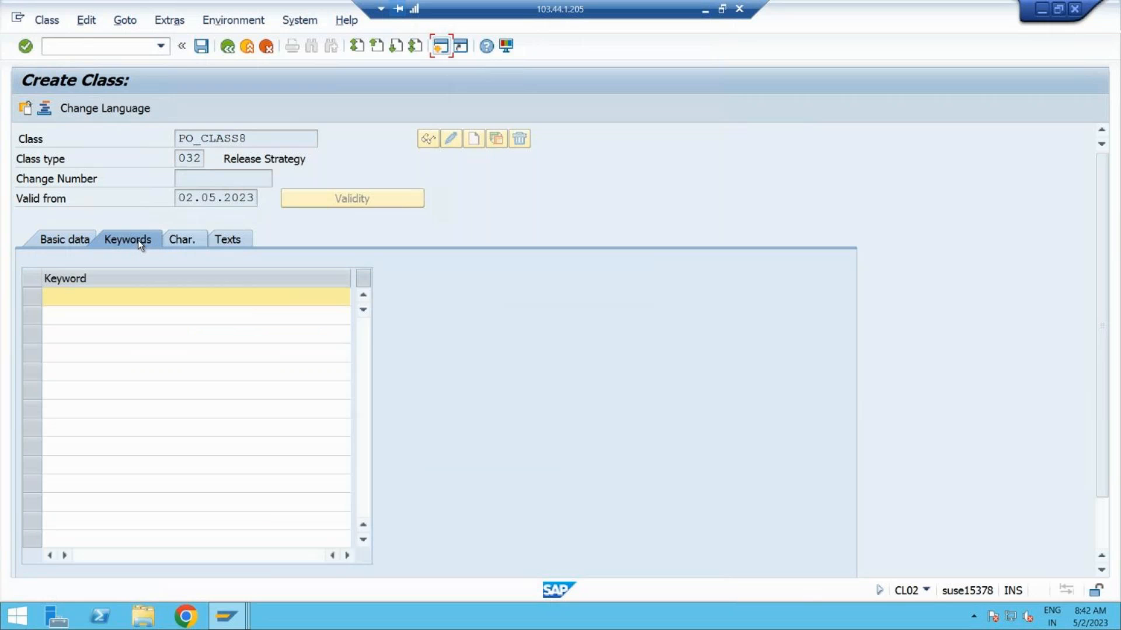
click(190, 239)
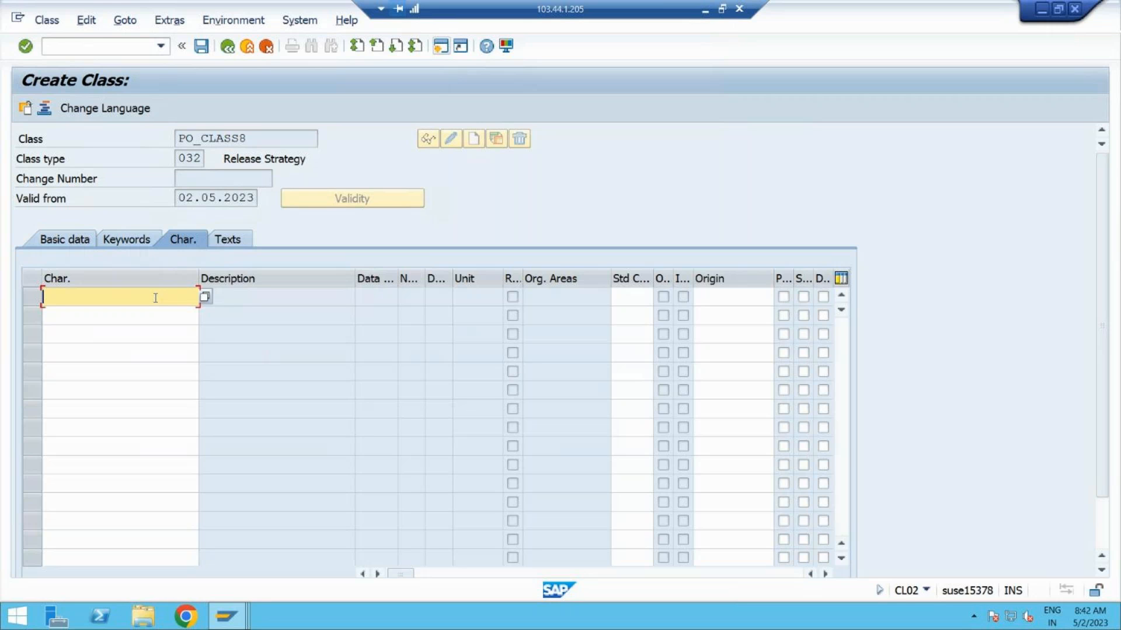
Assign the plant characteristic PO_PLANT8 to the class as its first characteristic
text(PO_)
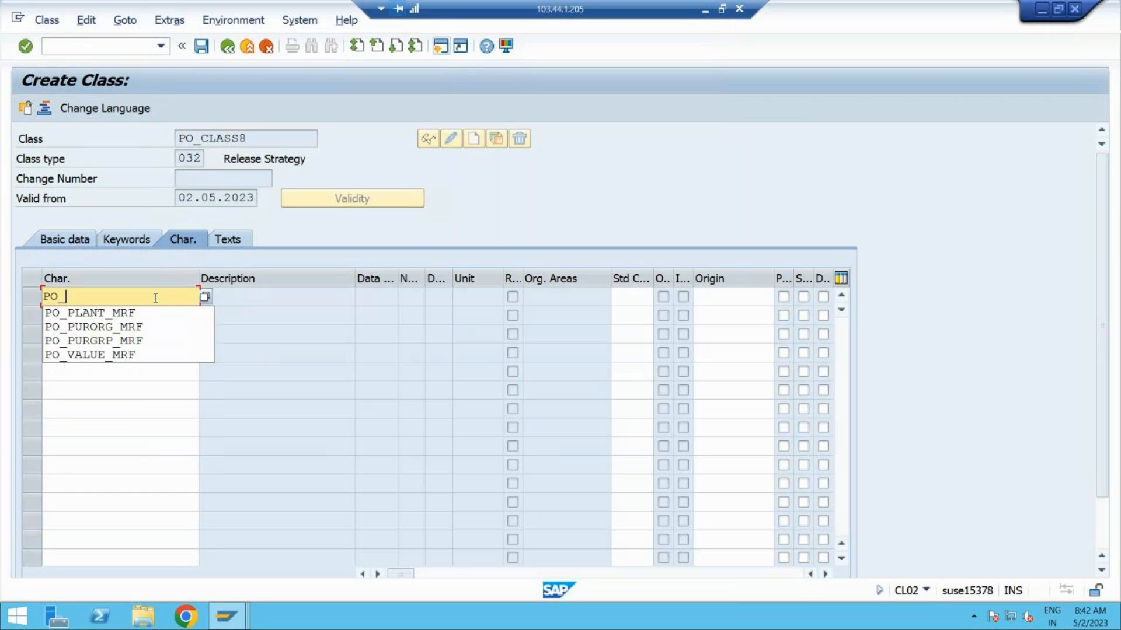
text(PLANT)
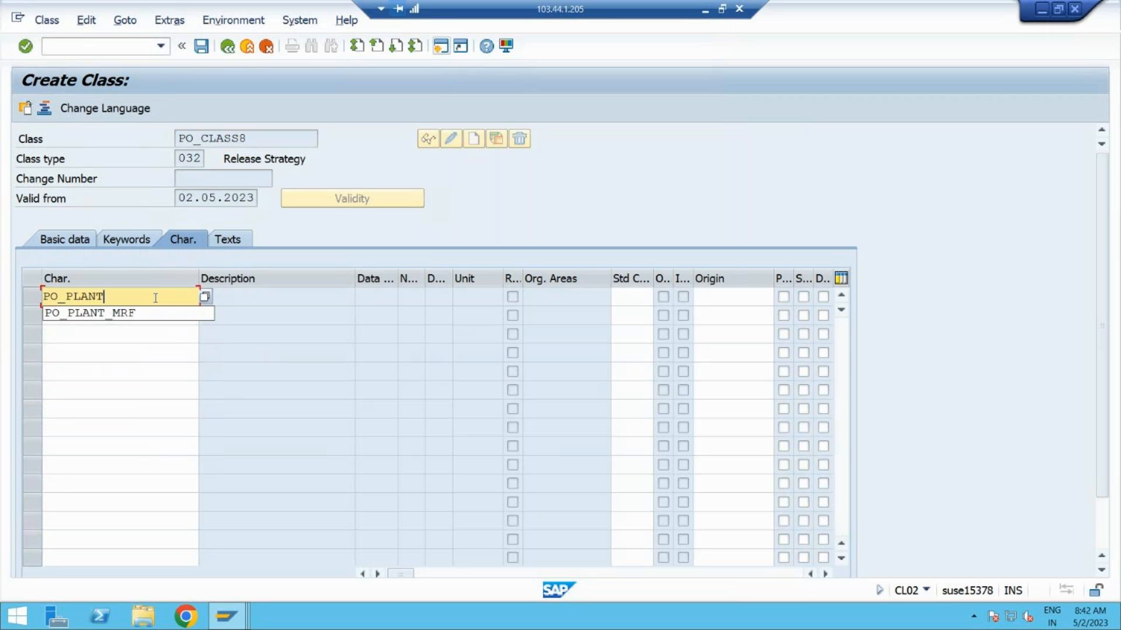
text(8)
key(Return)
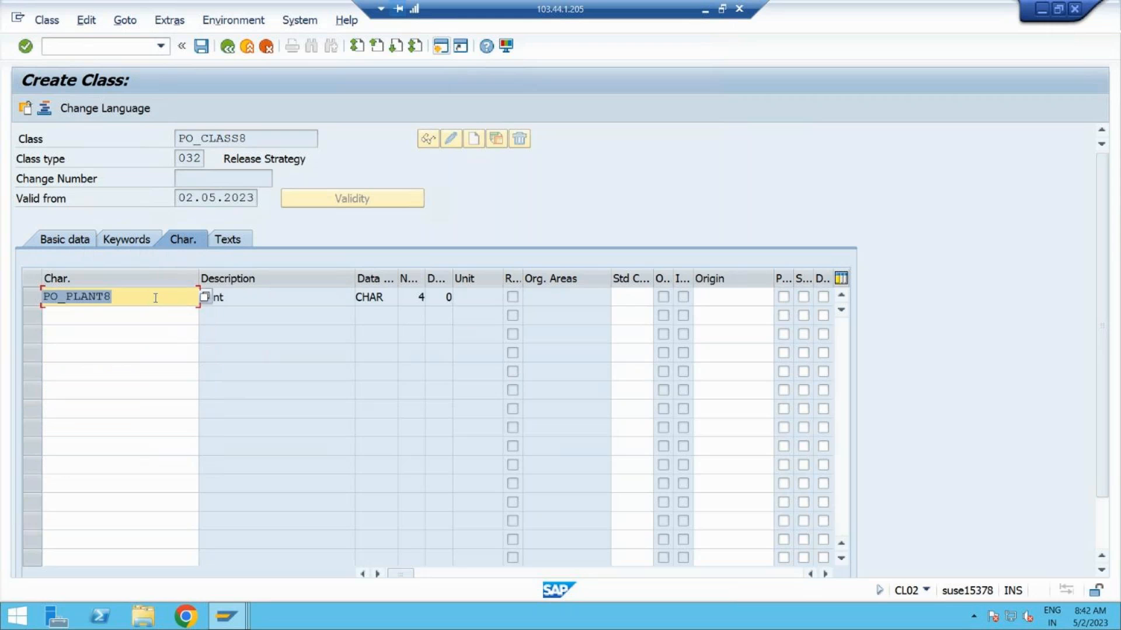
Assign the purchasing organization characteristic PO_PURORG8 in the second row, declining to create the mistyped PO_PURORG3
click(130, 318)
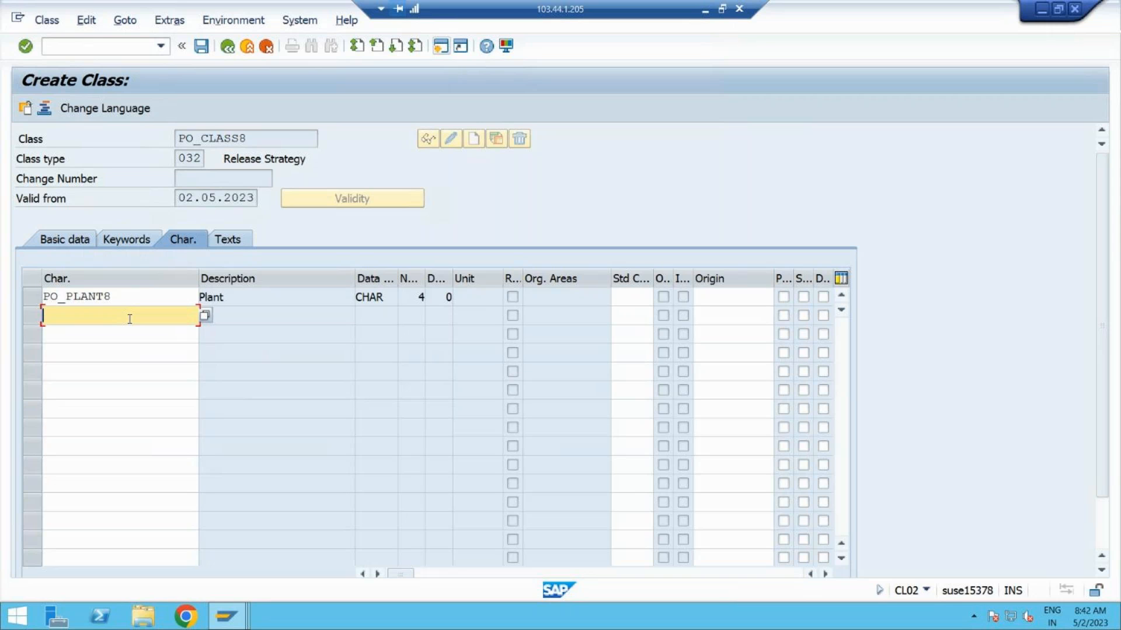
text(PO_)
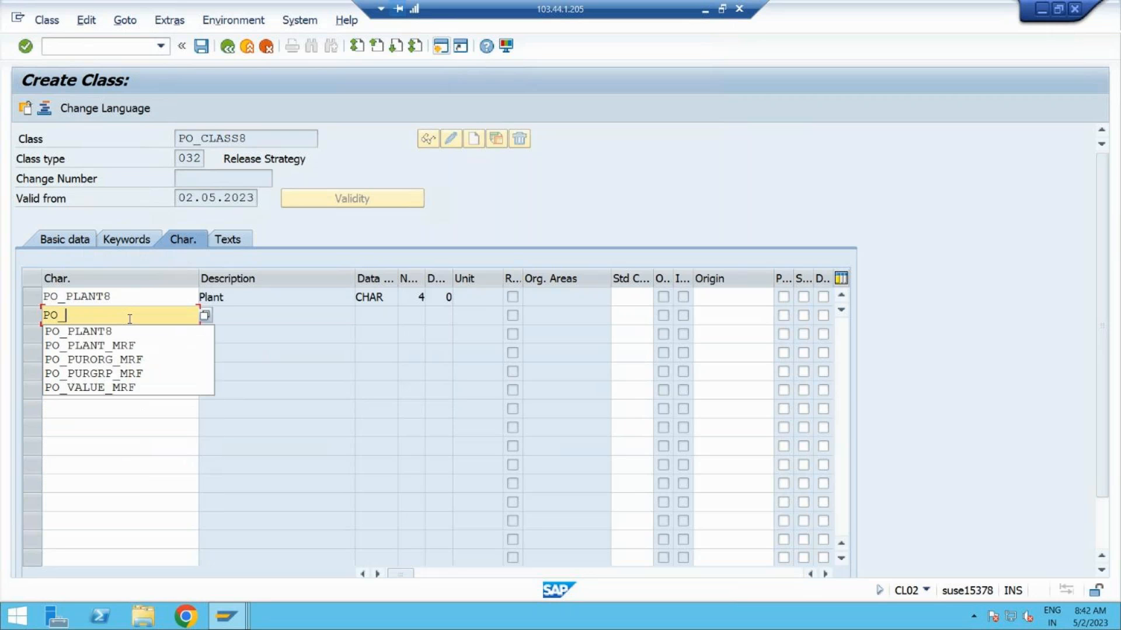
text(PUR)
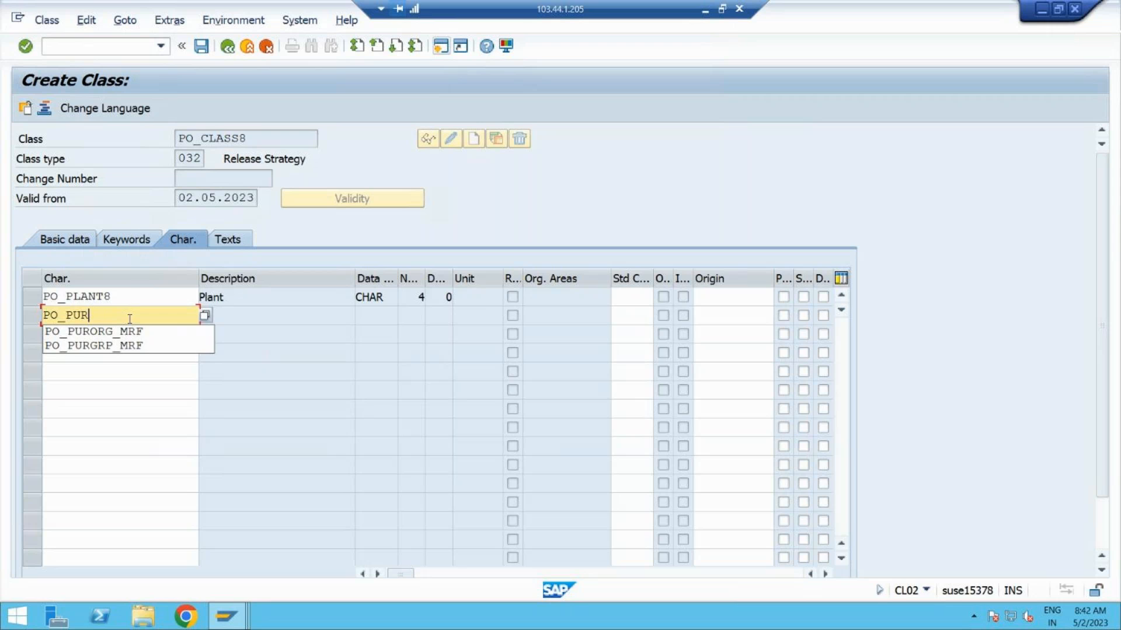
text(ORG)
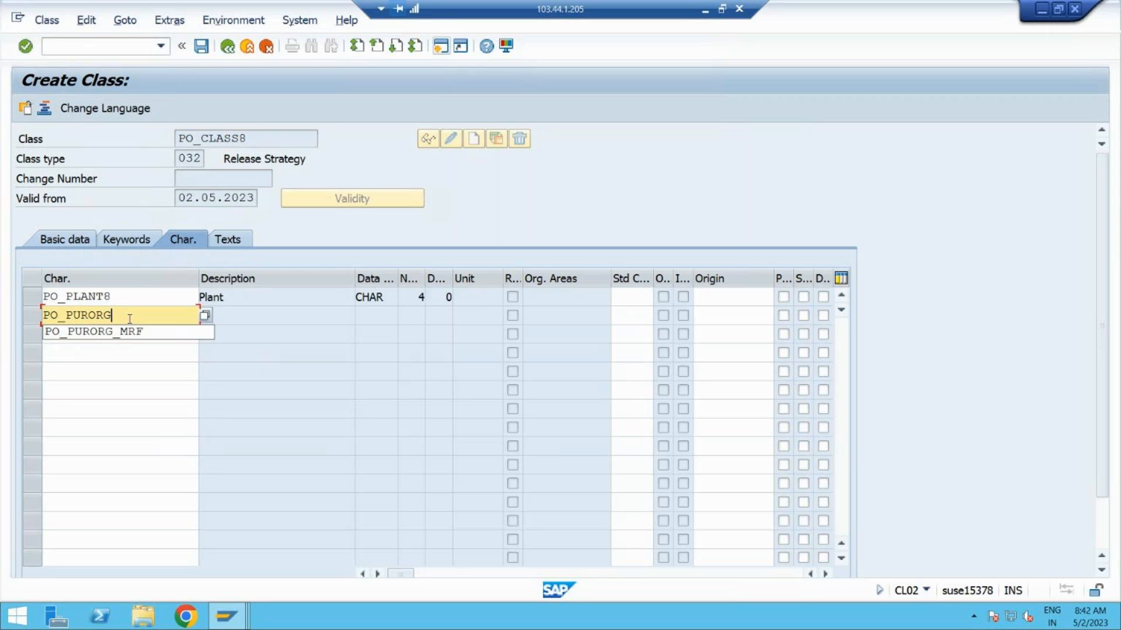
text(3)
key(Return)
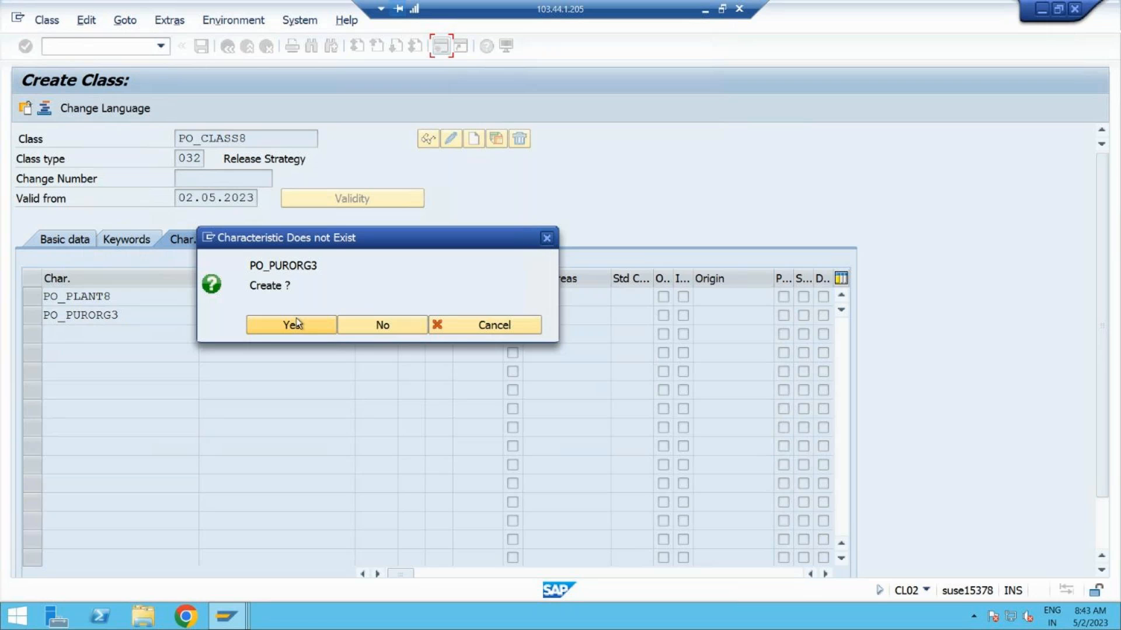
click(547, 236)
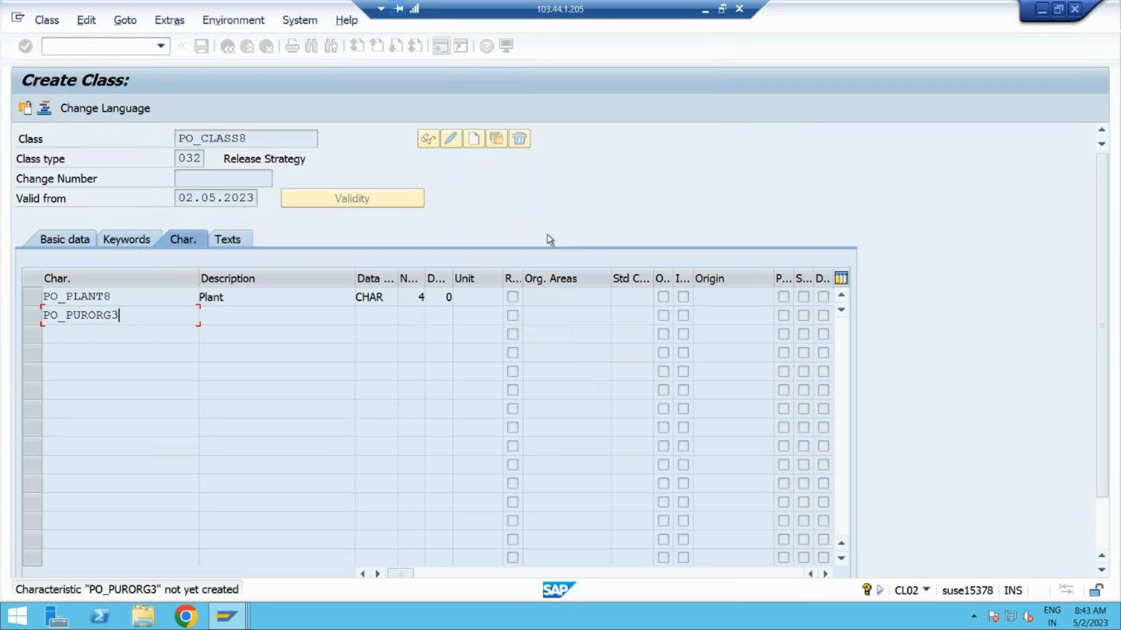
click(126, 317)
key(BackSpace)
text(8)
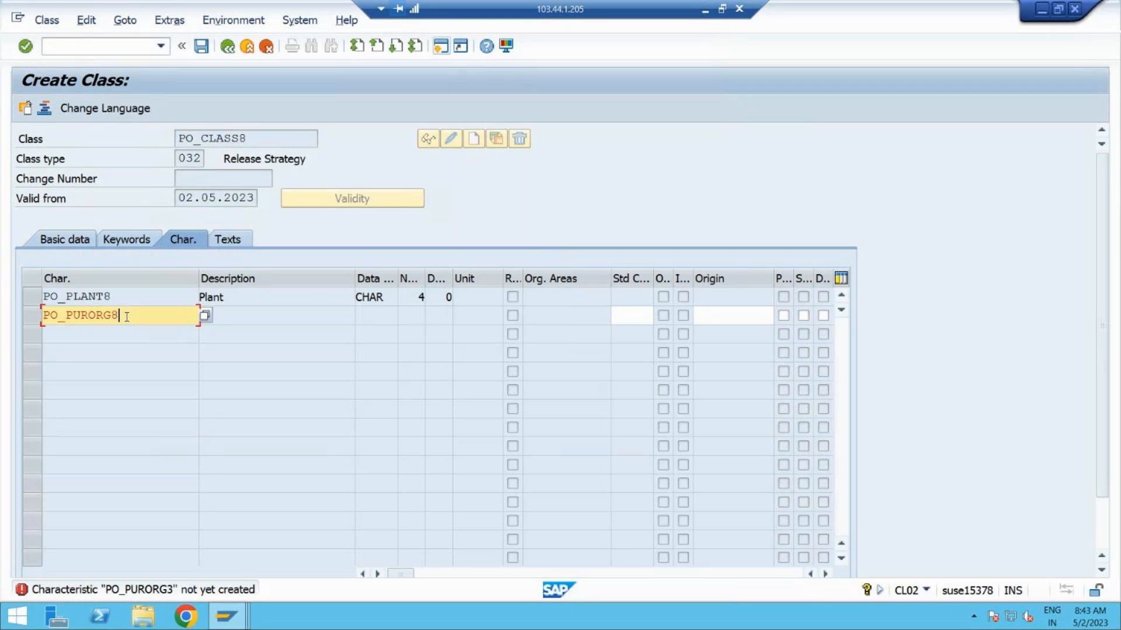
key(Return)
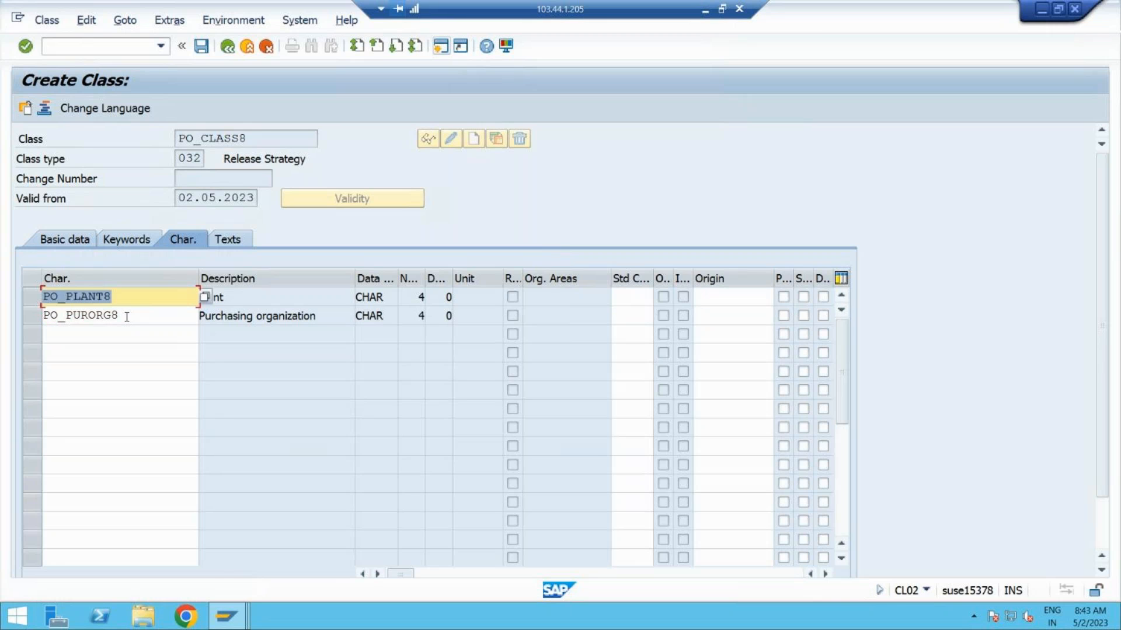
Assign the purchasing group characteristic PO_PURGRP8 and the order value characteristic PO_VALUE8 to the class
click(114, 334)
text(PO)
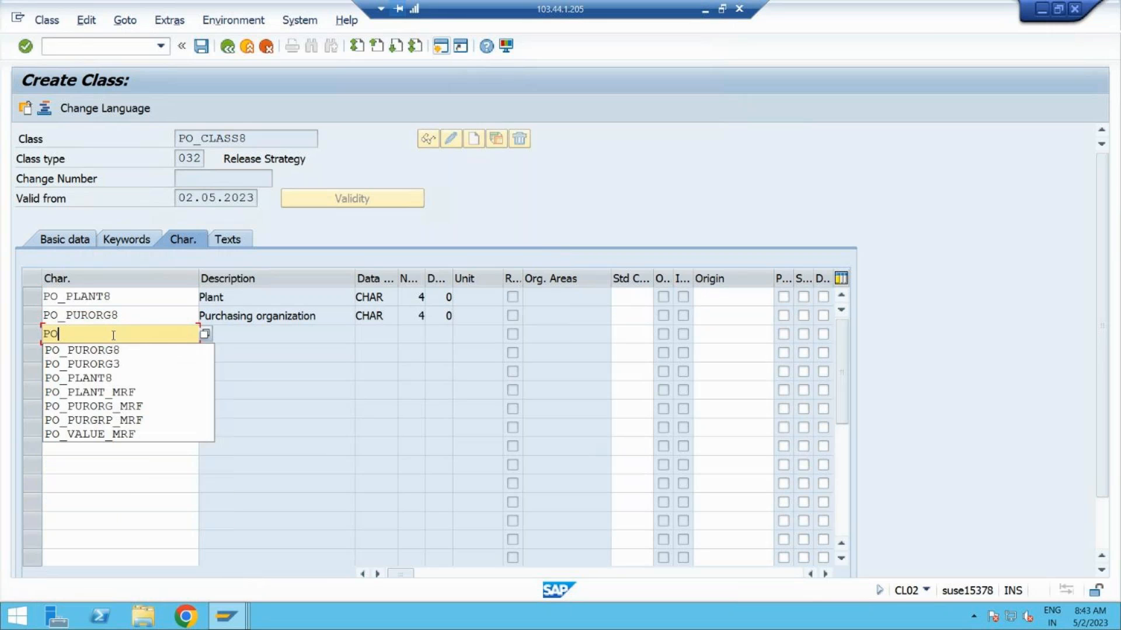
text(_PURGR)
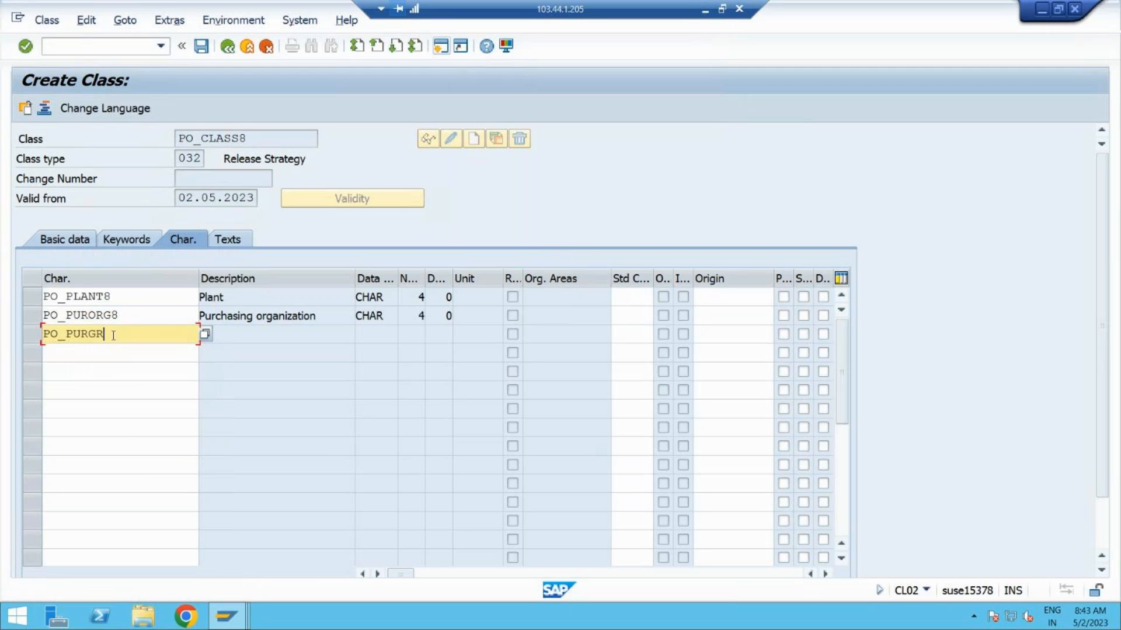
text(P8)
key(Return)
click(113, 352)
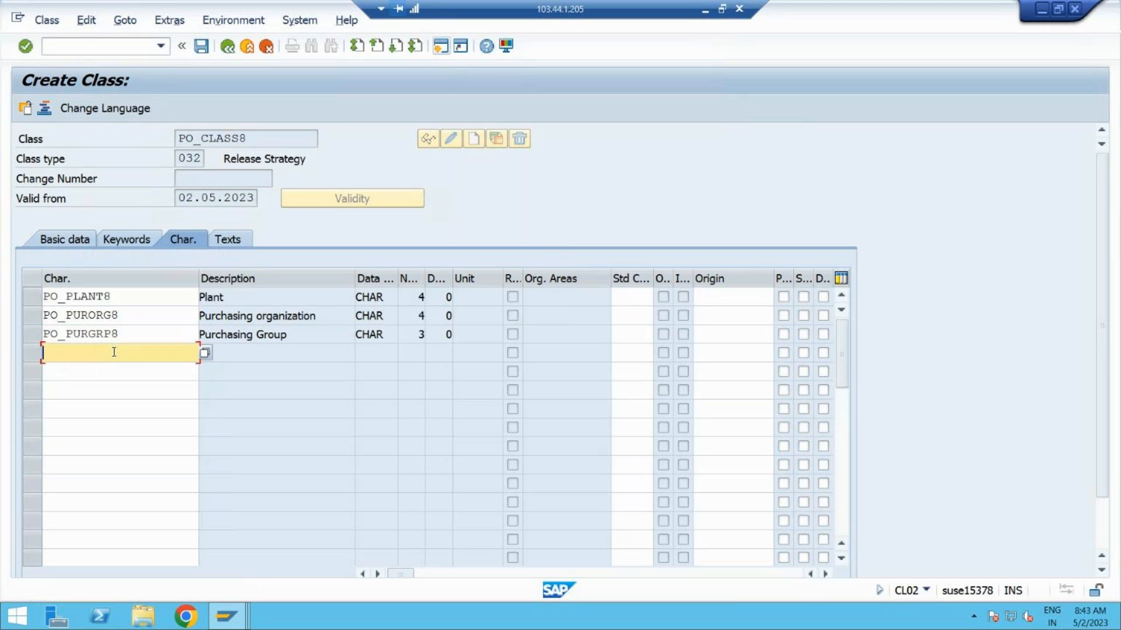
text(PO_VALUE8)
key(Return)
click(103, 379)
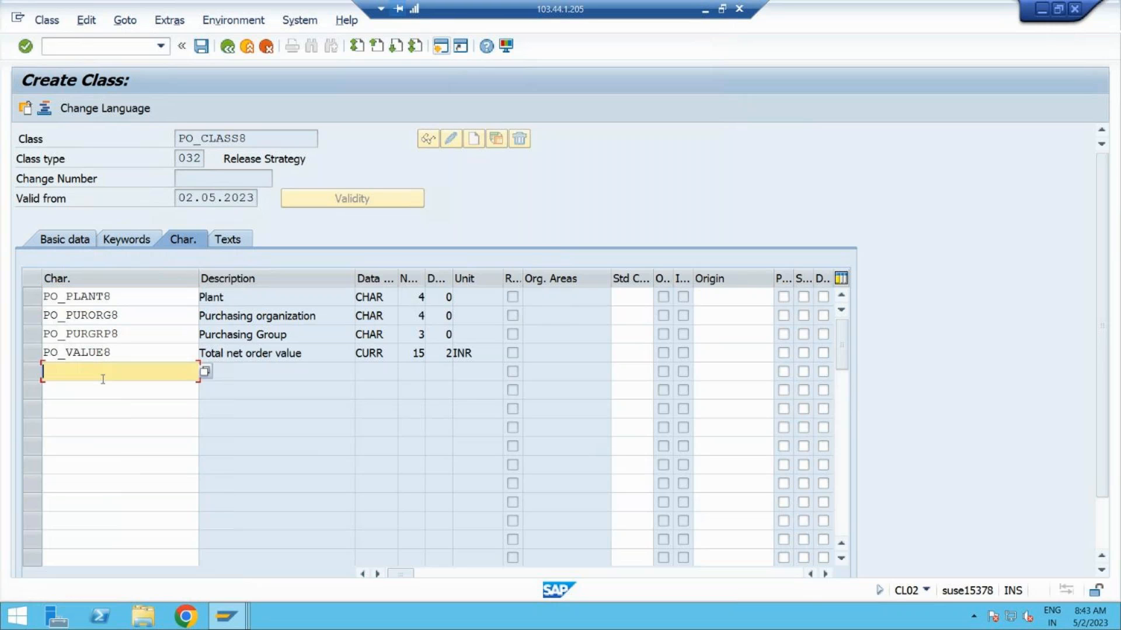
Assign the document type characteristic PO_DOCTYPE8 in the fifth row and save the class
text(PO_)
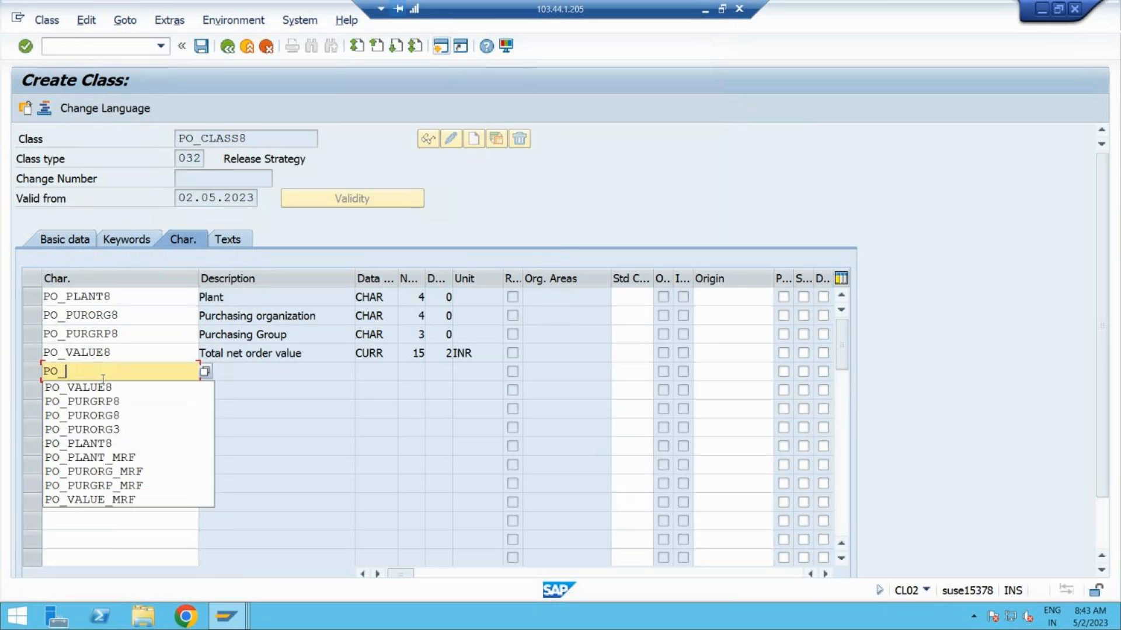
text(DOCTYPE8)
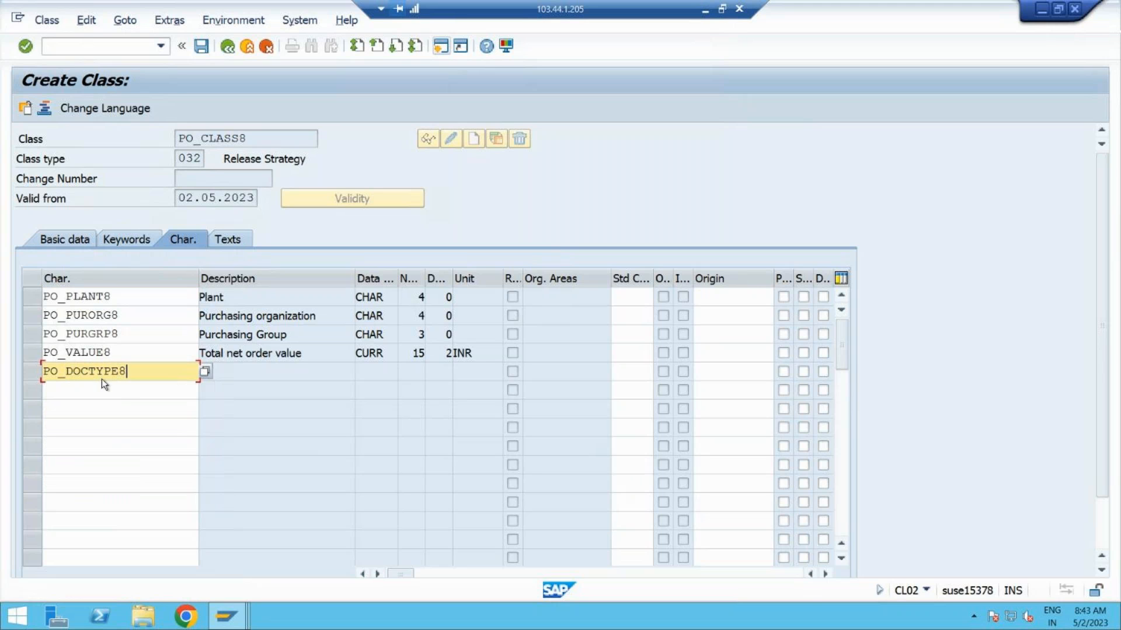
key(Return)
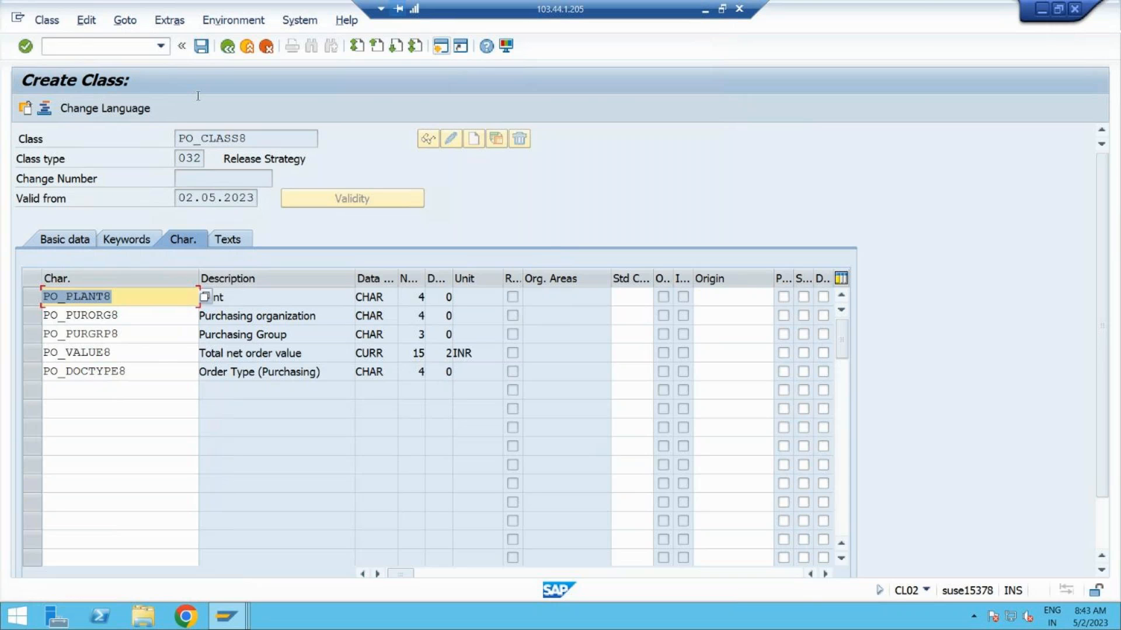
click(202, 49)
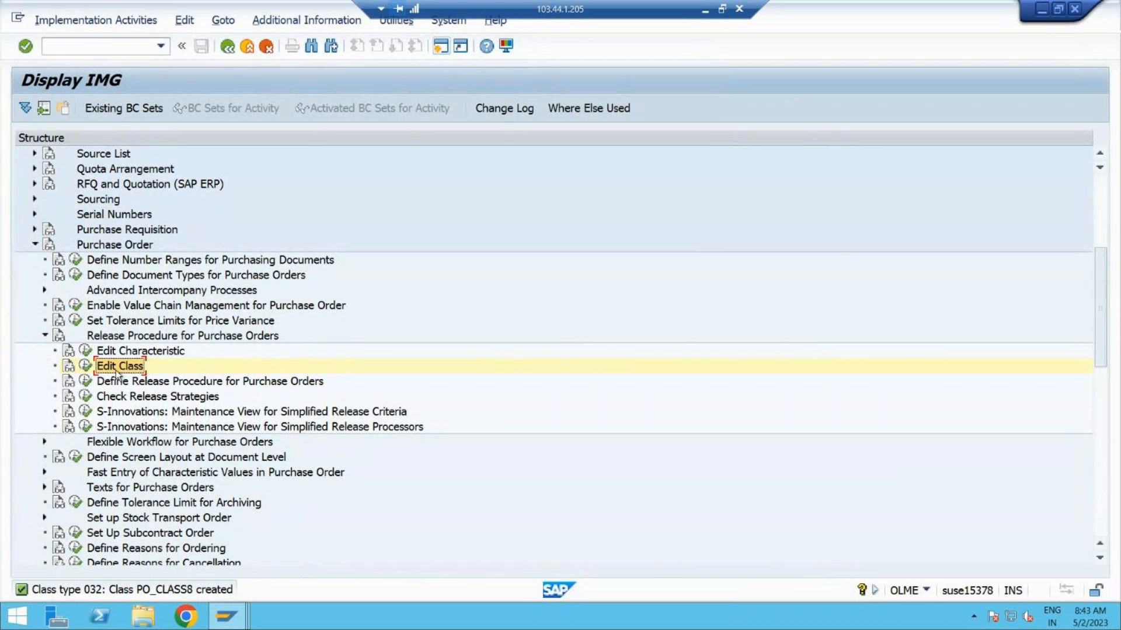
Start new entries for Release Groups under Define Release Procedure for Purchase Orders
click(86, 365)
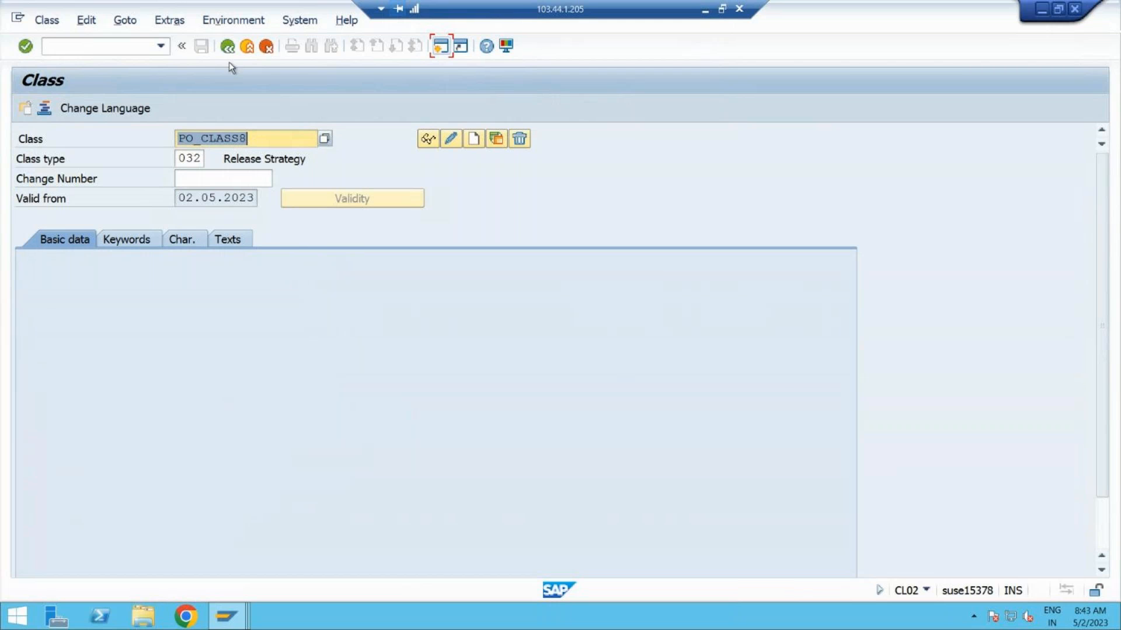
click(228, 47)
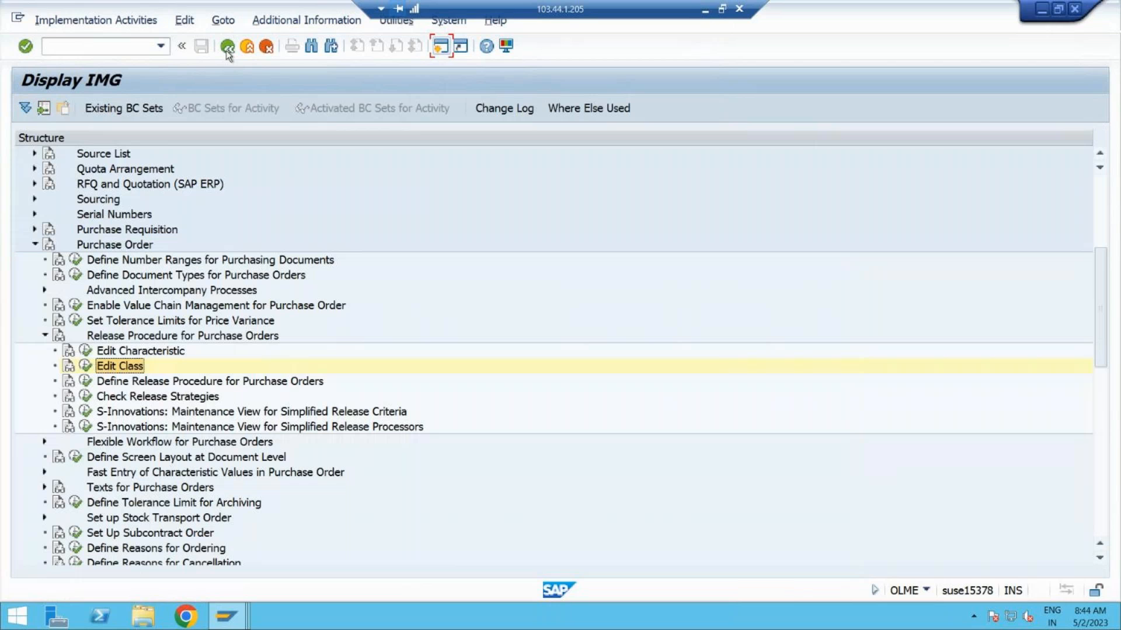
click(137, 380)
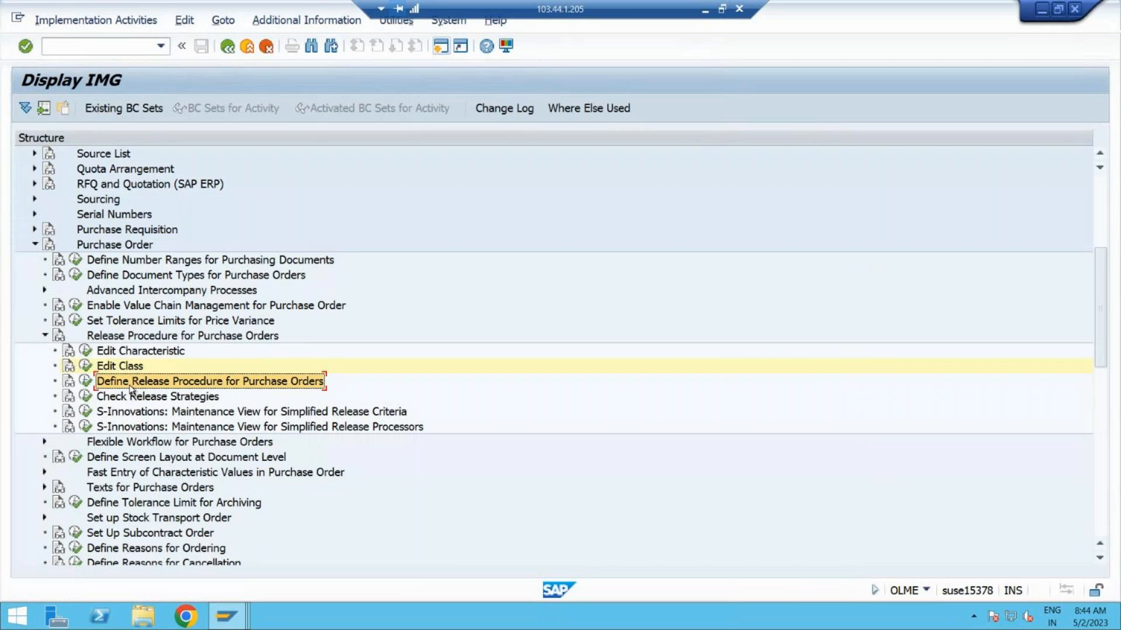
click(87, 383)
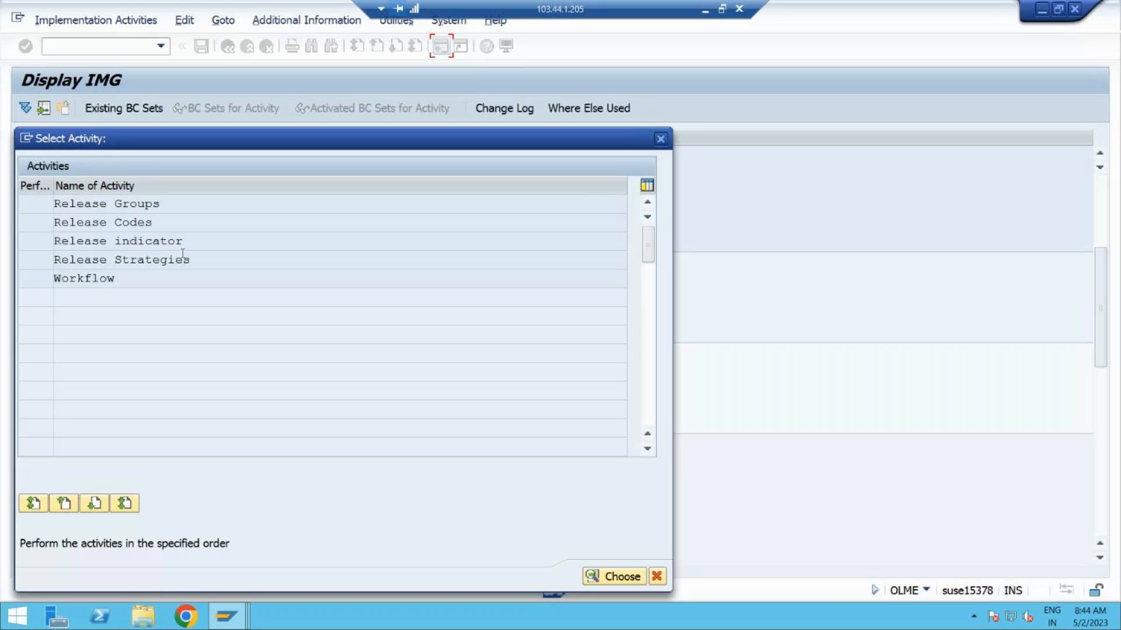
double_click(163, 204)
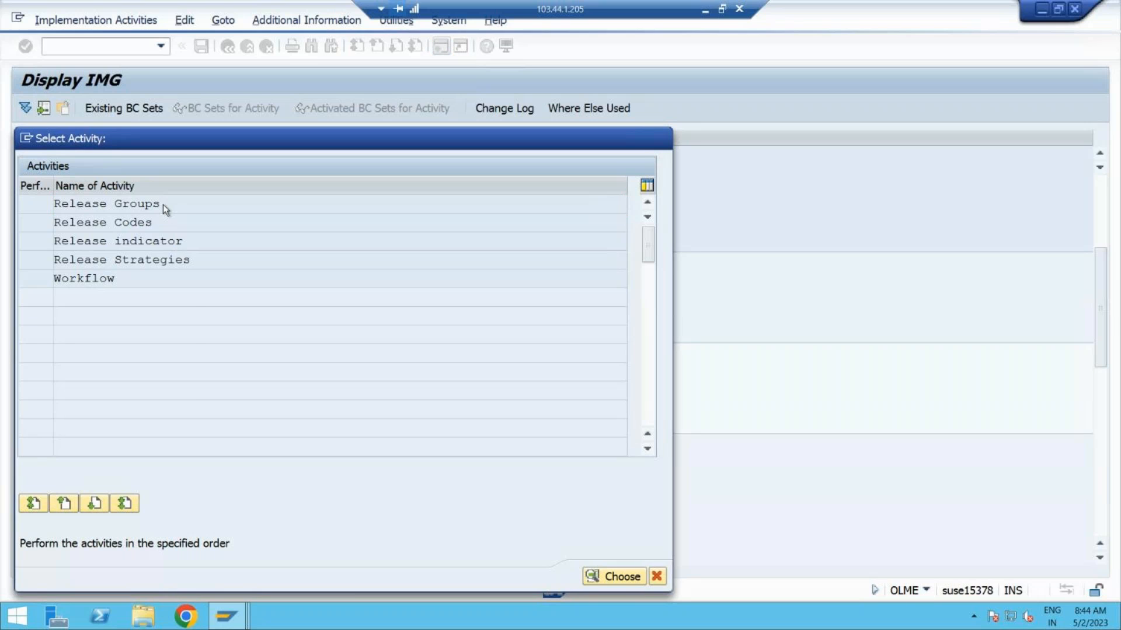
click(80, 110)
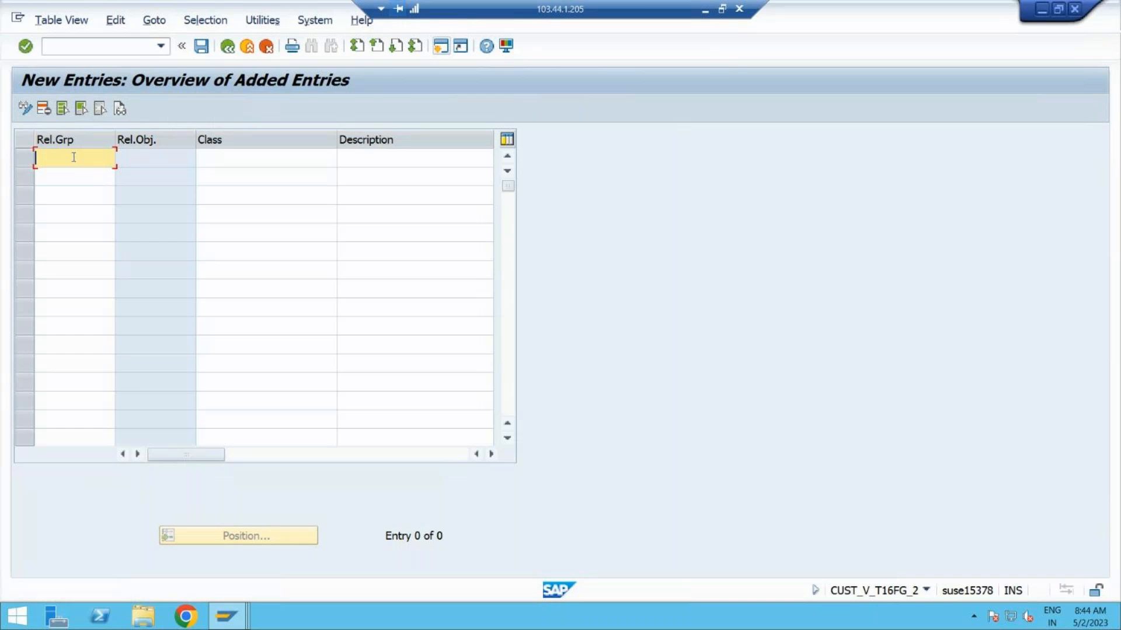
Enter release group PO with class PO_CLASS8 and the description PO CLASS
text(TK)
key(BackSpace)
key(BackSpace)
text(PO)
click(228, 156)
text(PO)
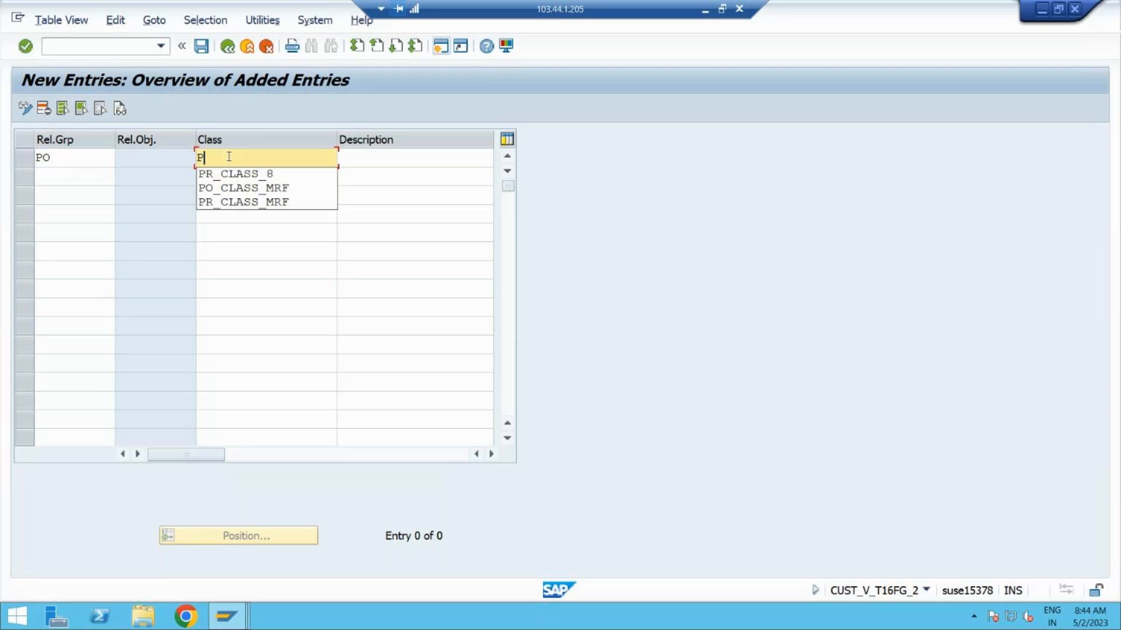
text(_)
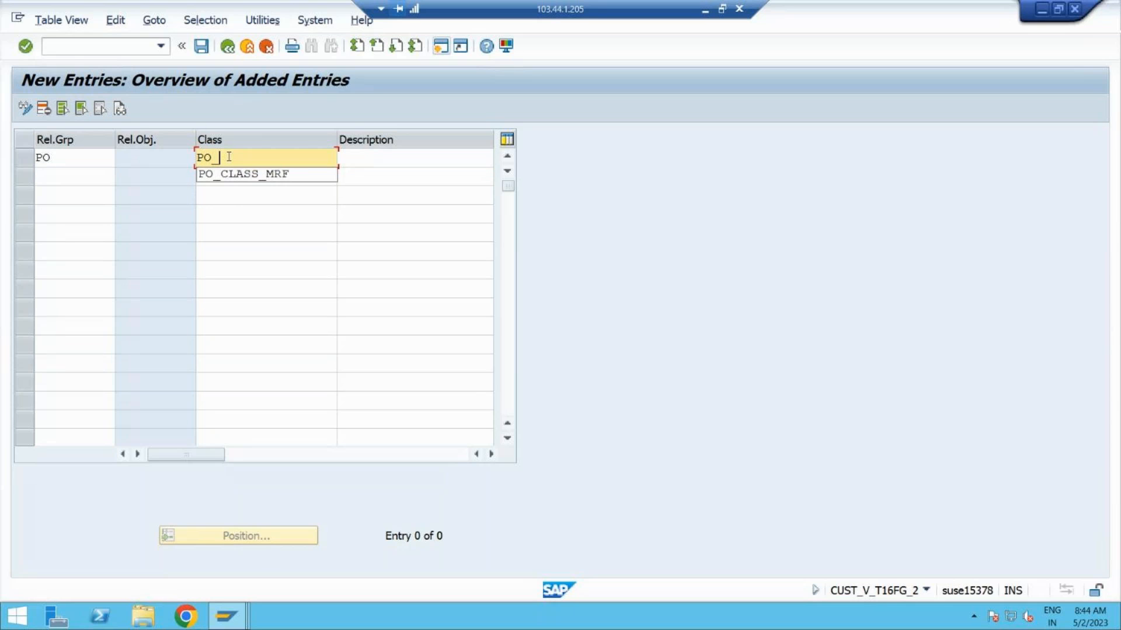
text(CLASS8)
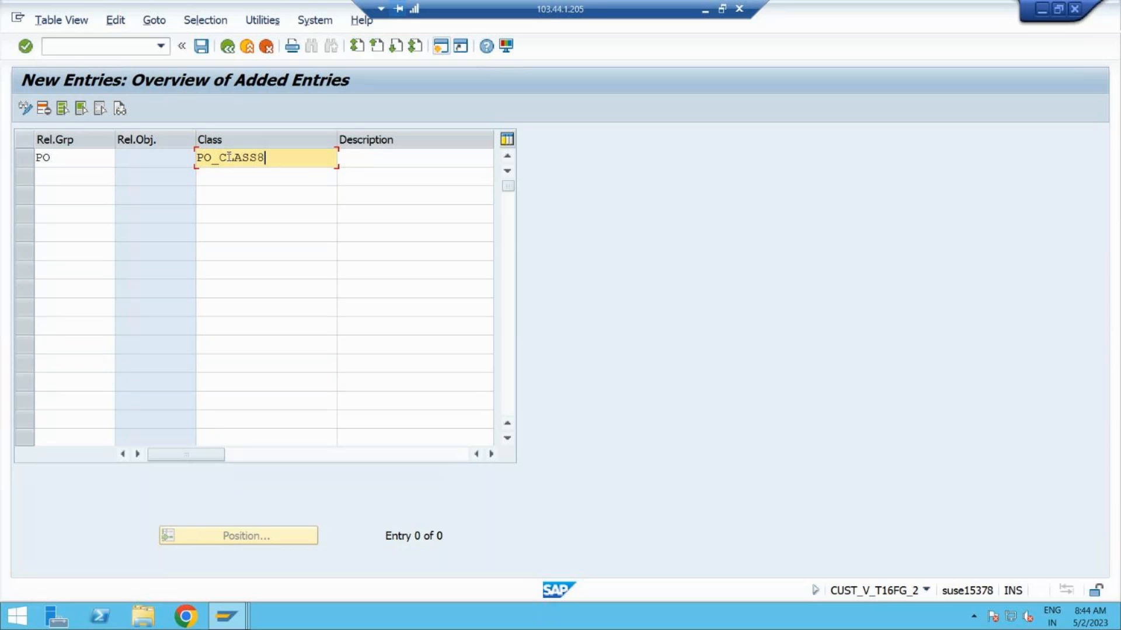
click(388, 159)
text(PO )
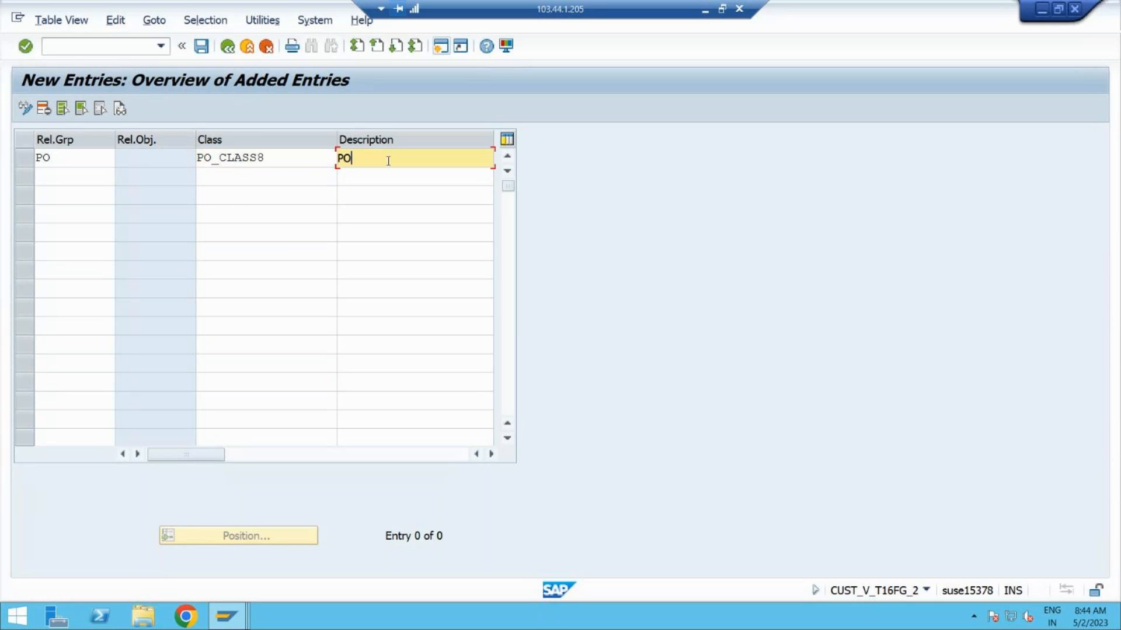
text(CLASS)
key(Return)
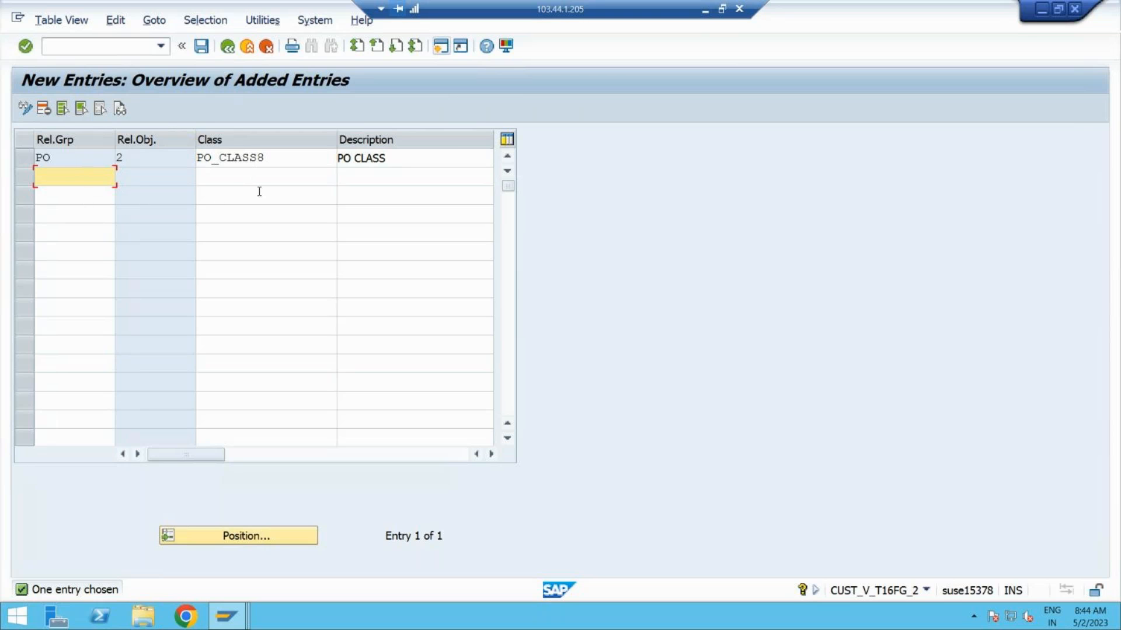
Save the new release group entry under customizing request ST2K901038
click(202, 47)
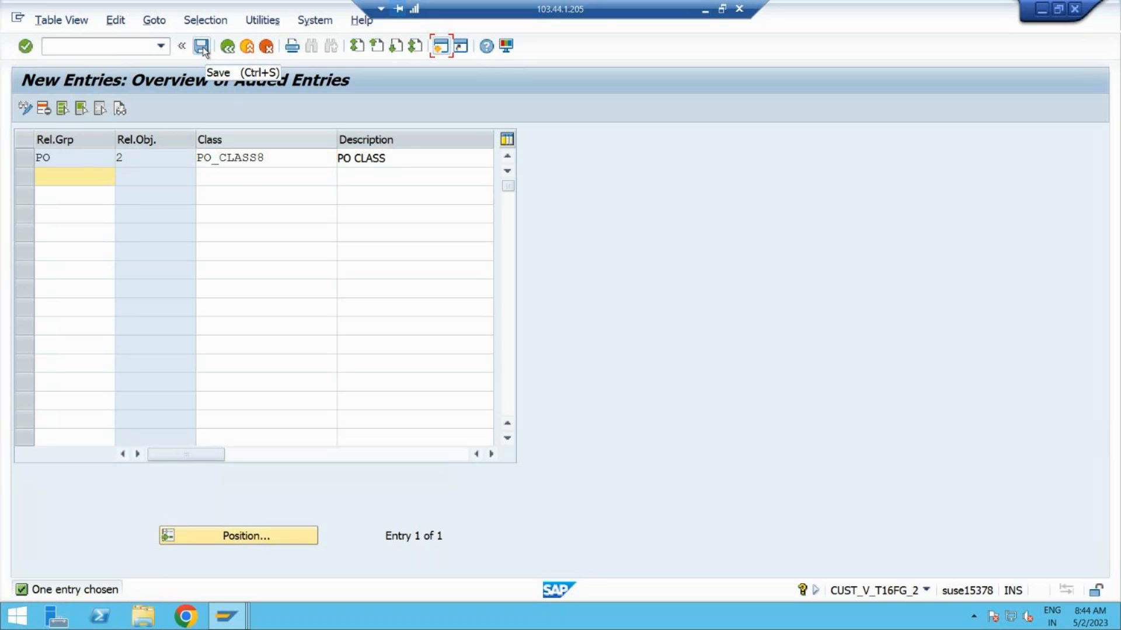
click(202, 46)
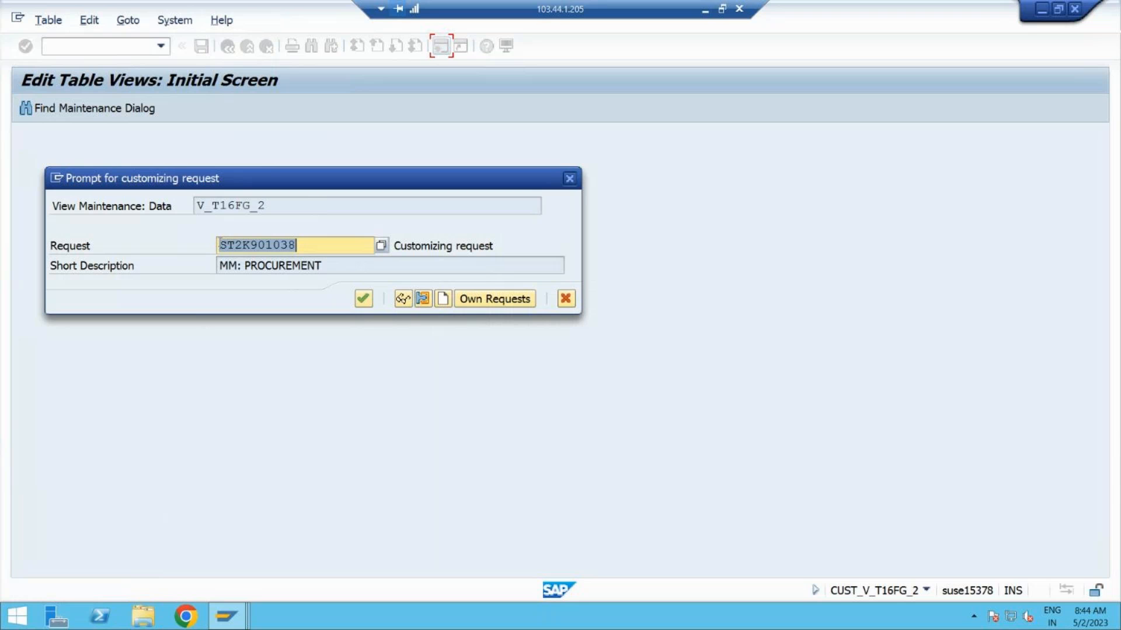
click(365, 302)
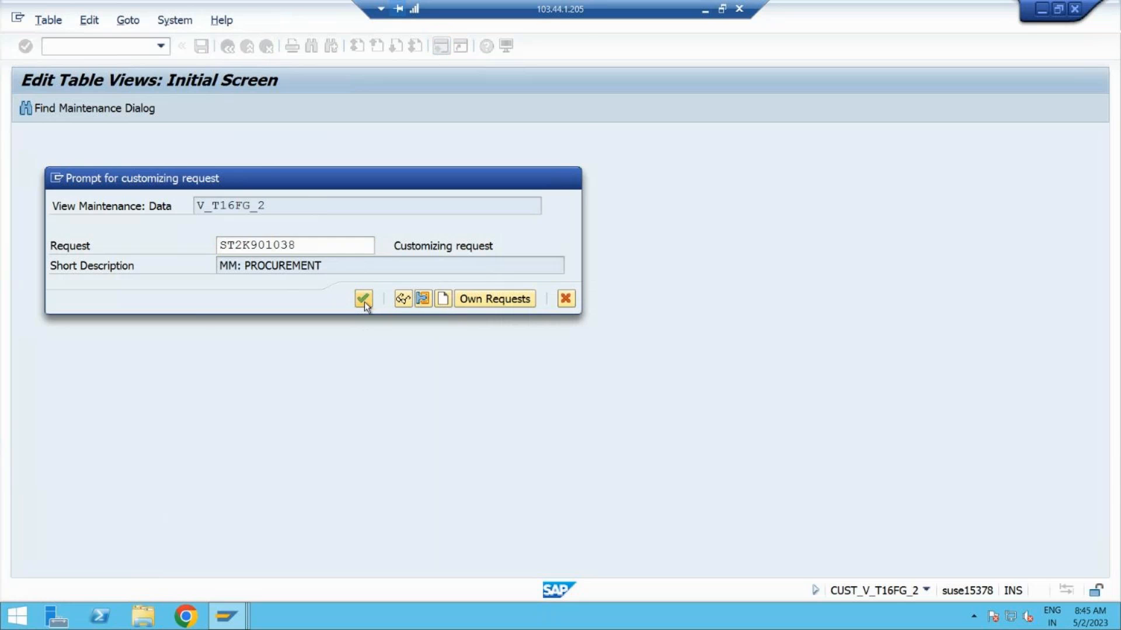
click(202, 47)
click(202, 47)
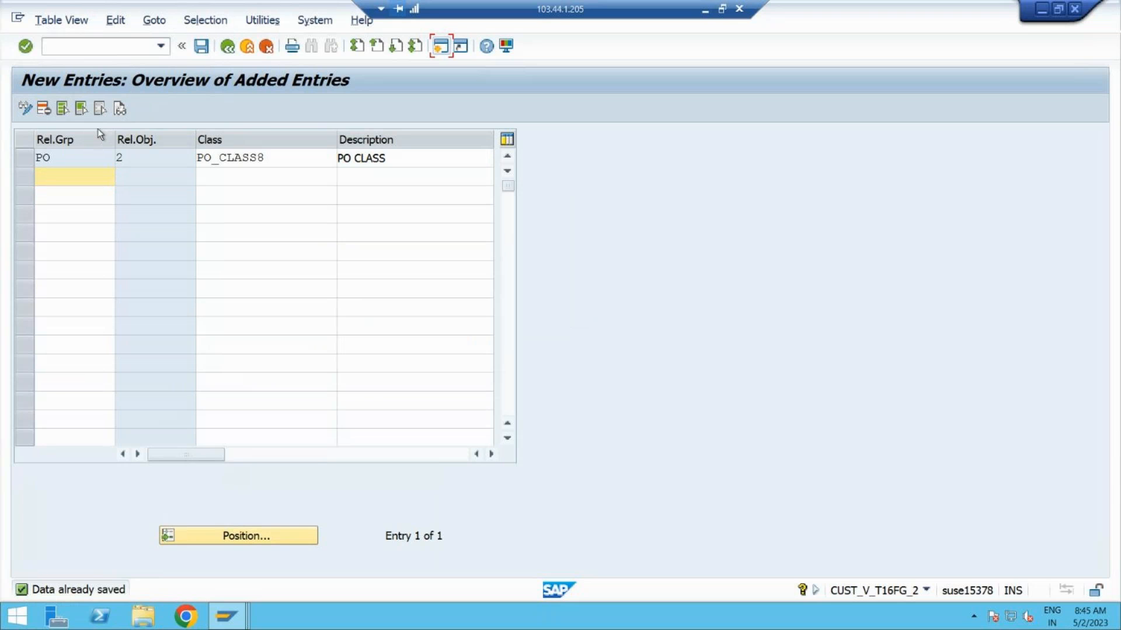
Leave the release groups table, open the Release Codes activity and consult the release strategy slide for the codes
drag(60, 163, 36, 157)
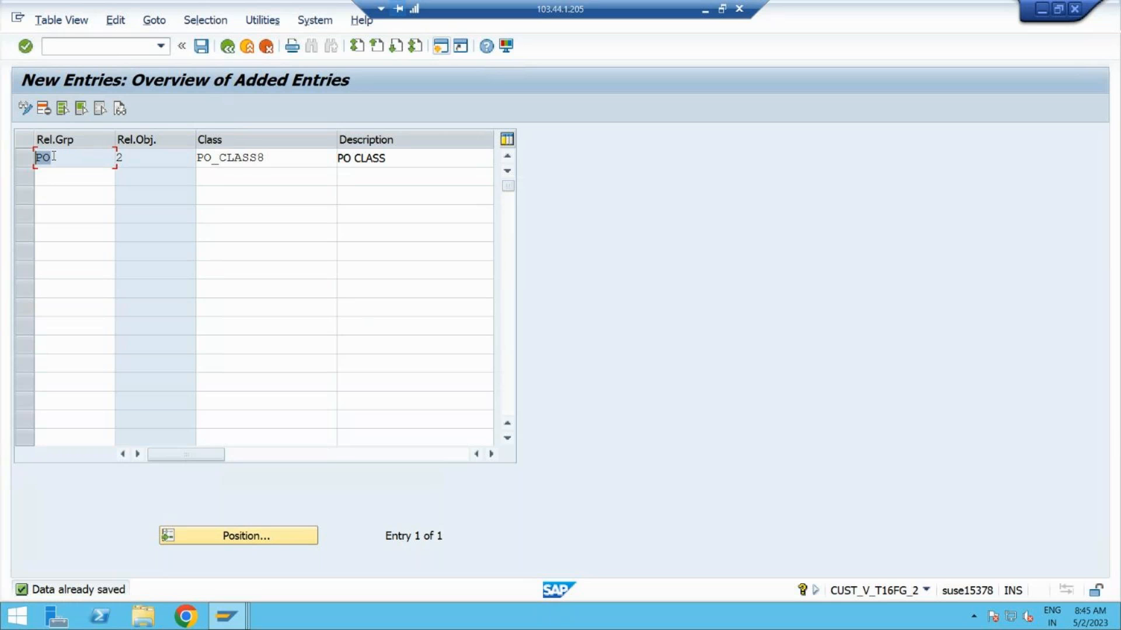
click(227, 50)
click(227, 47)
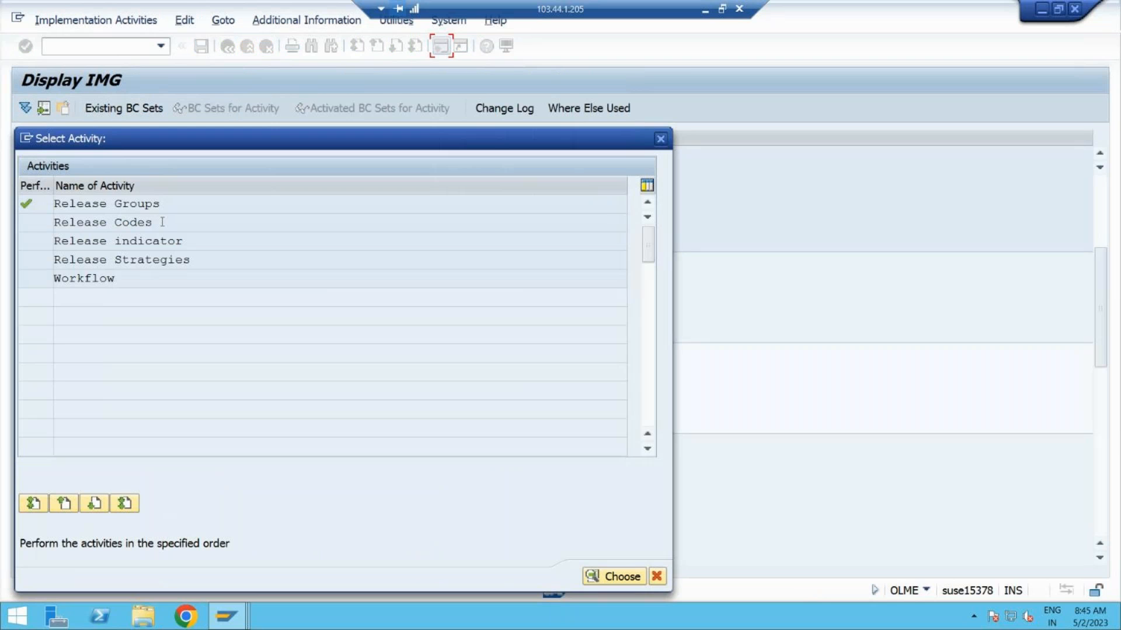
double_click(162, 223)
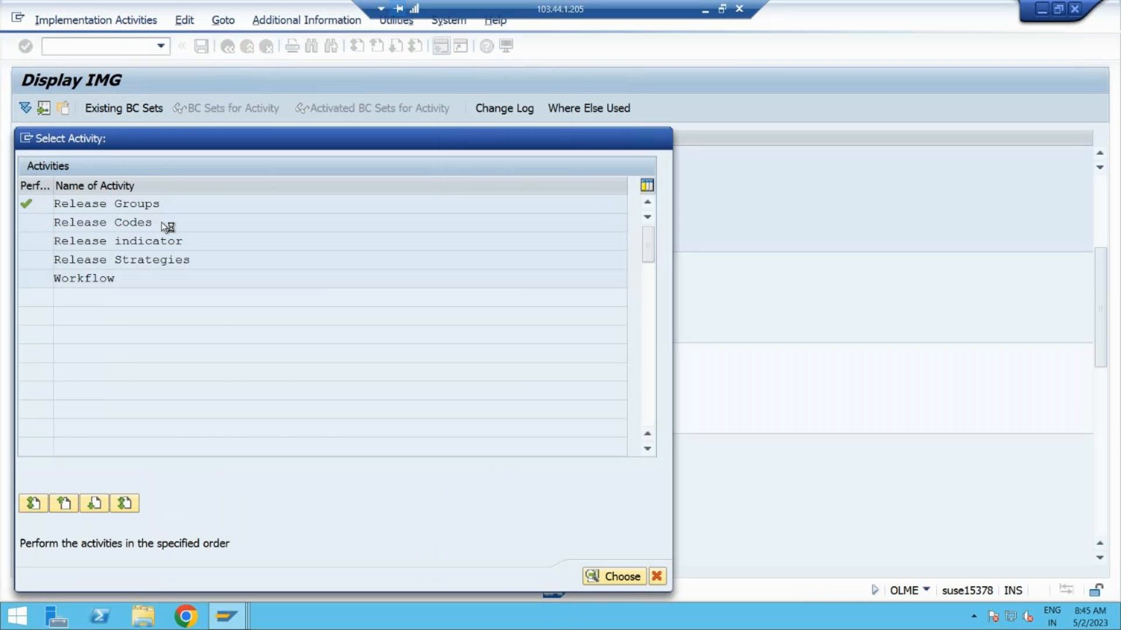
click(705, 13)
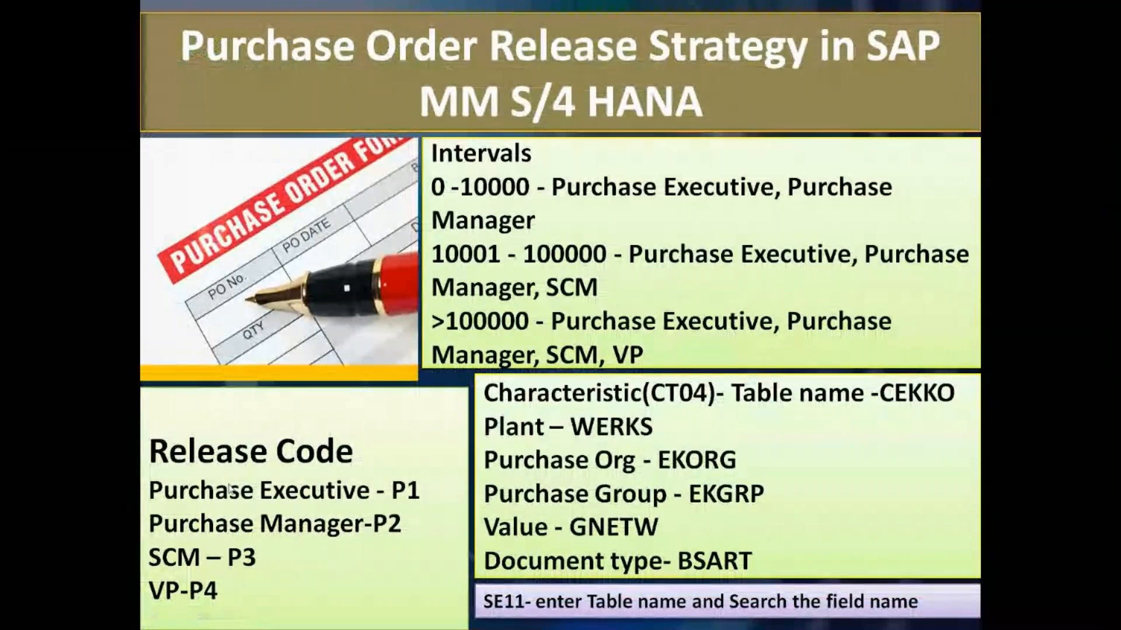
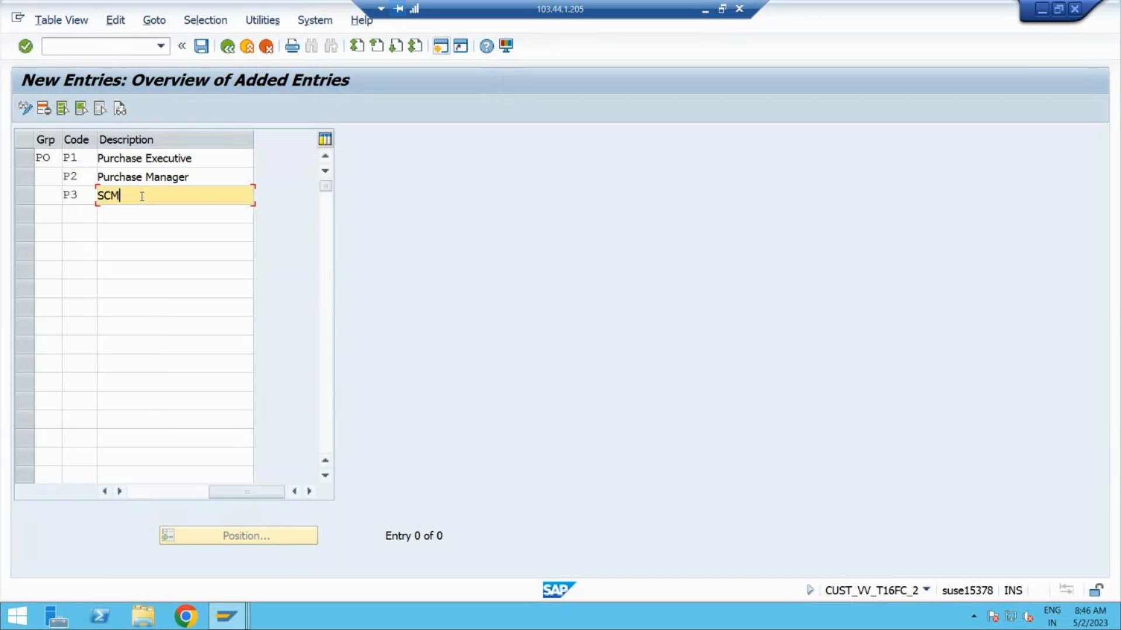
Add release code P4 with the description VP below the SCM entry
click(77, 210)
text(P)
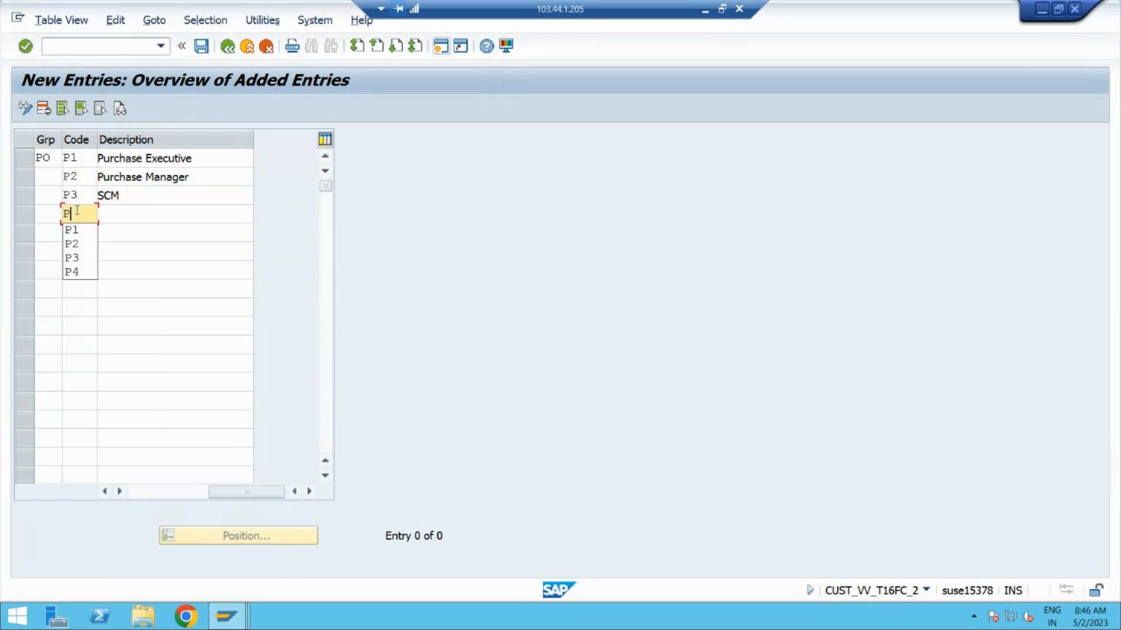
text(4)
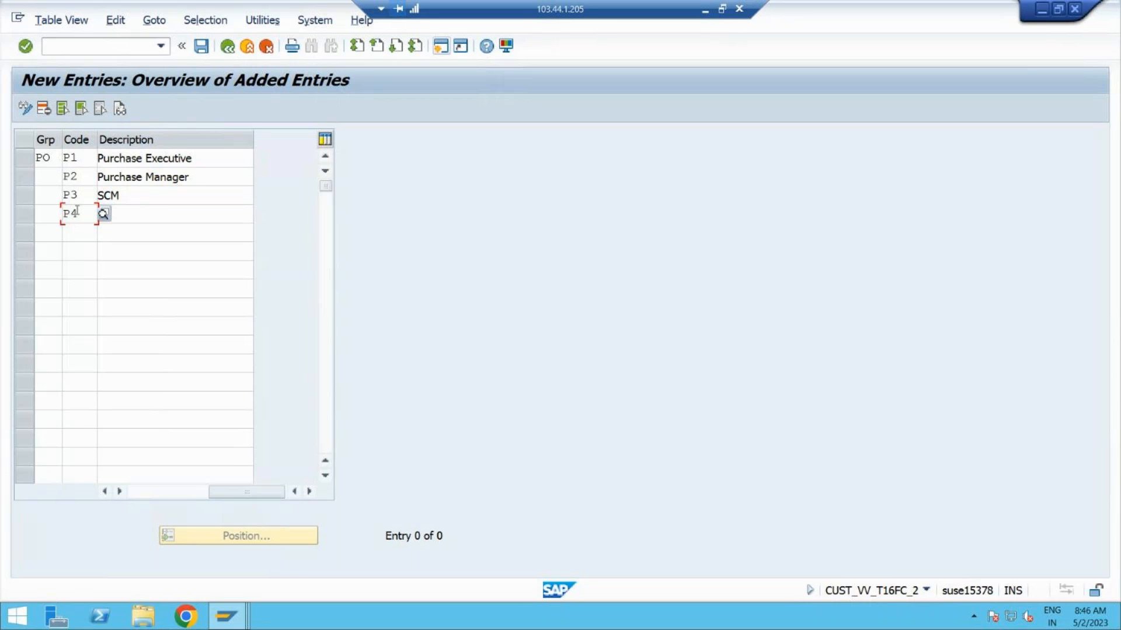
key(Tab)
text(VP)
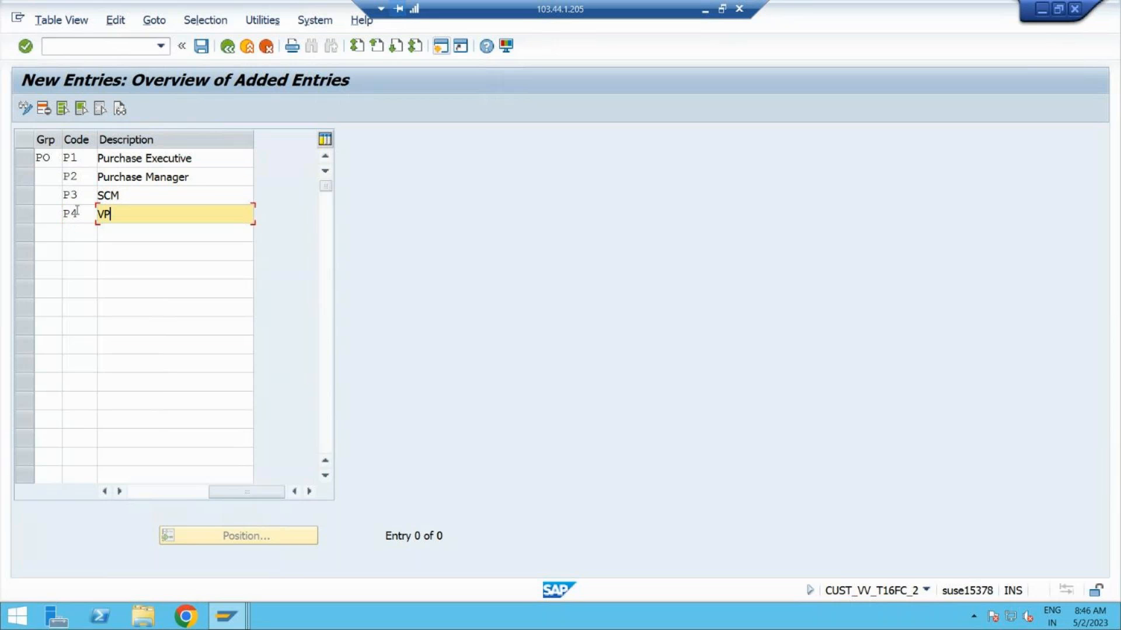
Assign release group PO to release codes P2, P3 and P4 and confirm the entries
click(51, 157)
click(47, 174)
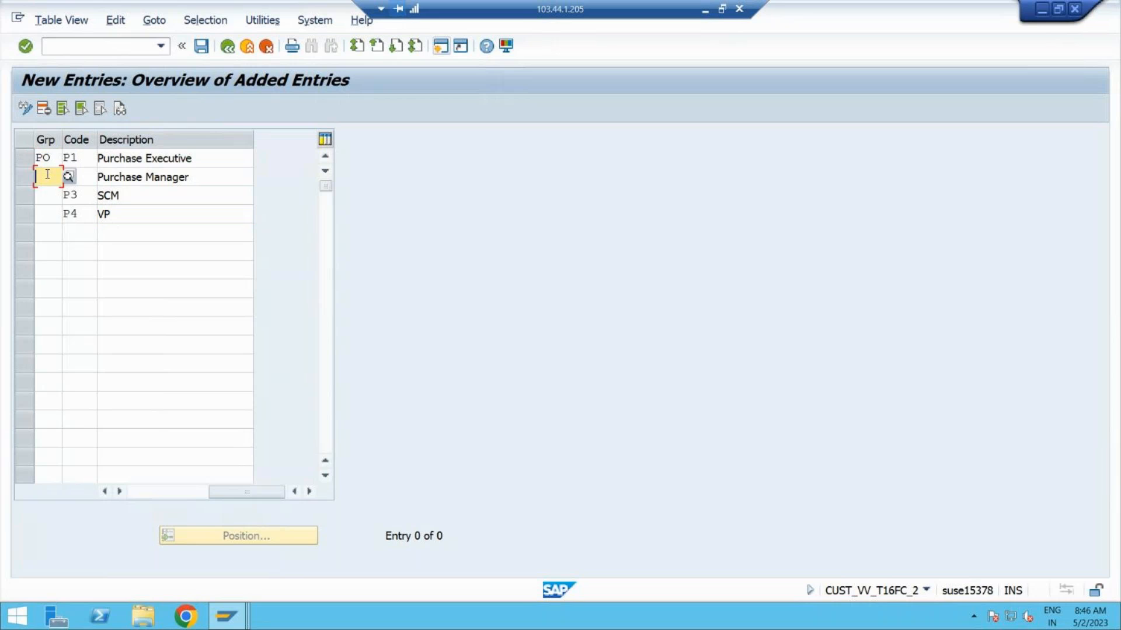
text(PO)
click(52, 195)
text(PO)
click(50, 215)
text(PO)
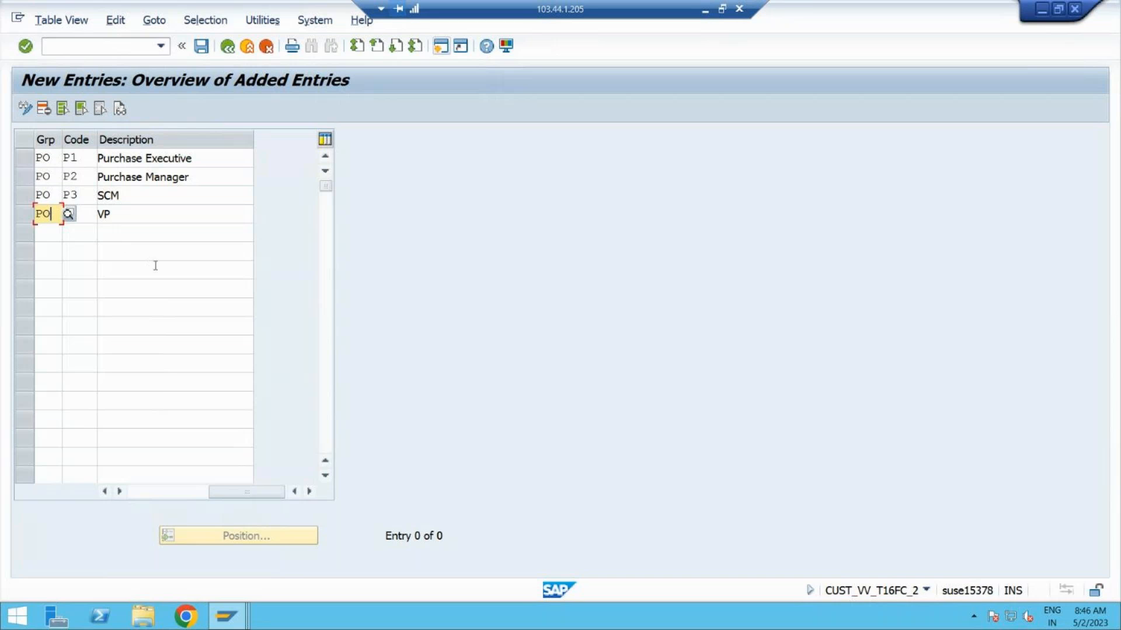
key(Return)
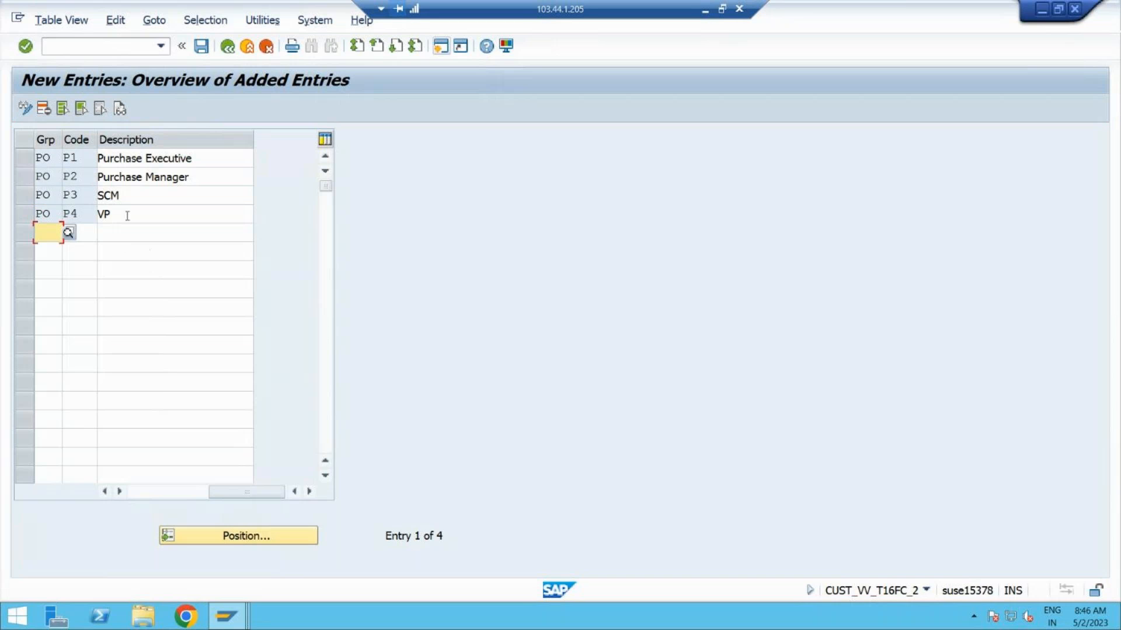
Save the new release codes to the proposed MM: PROCUREMENT customizing request
click(79, 158)
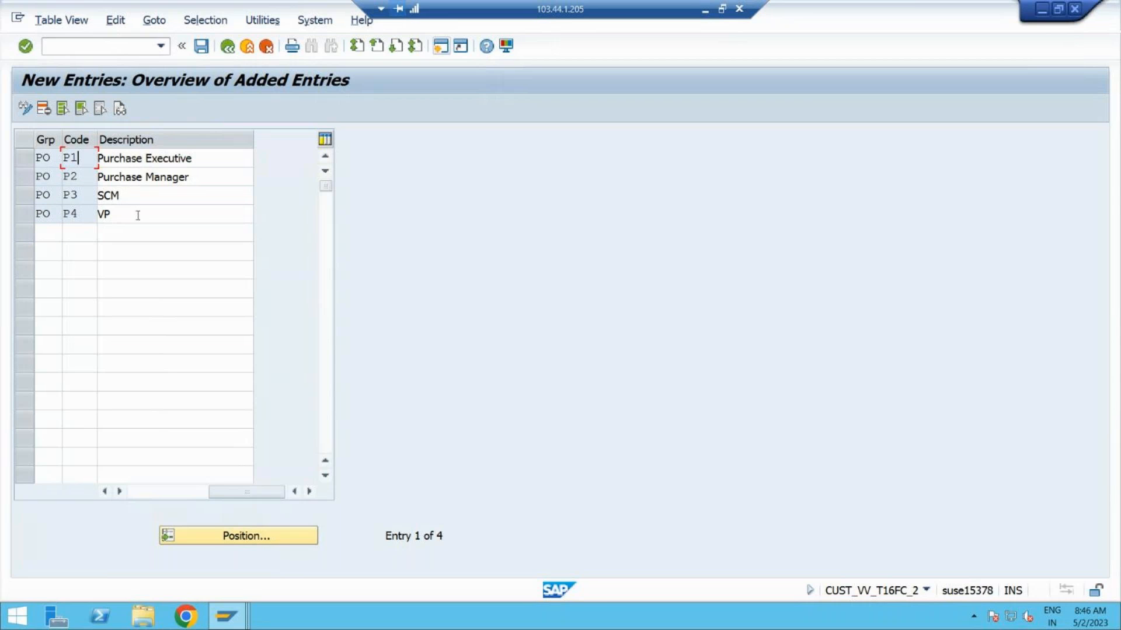
click(201, 48)
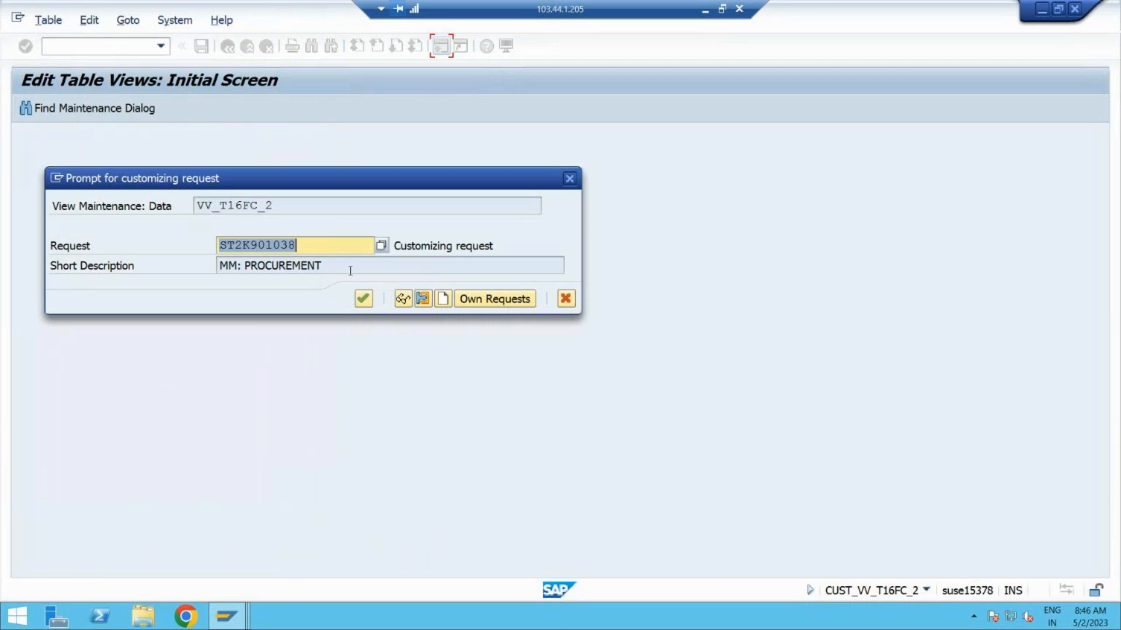
click(363, 298)
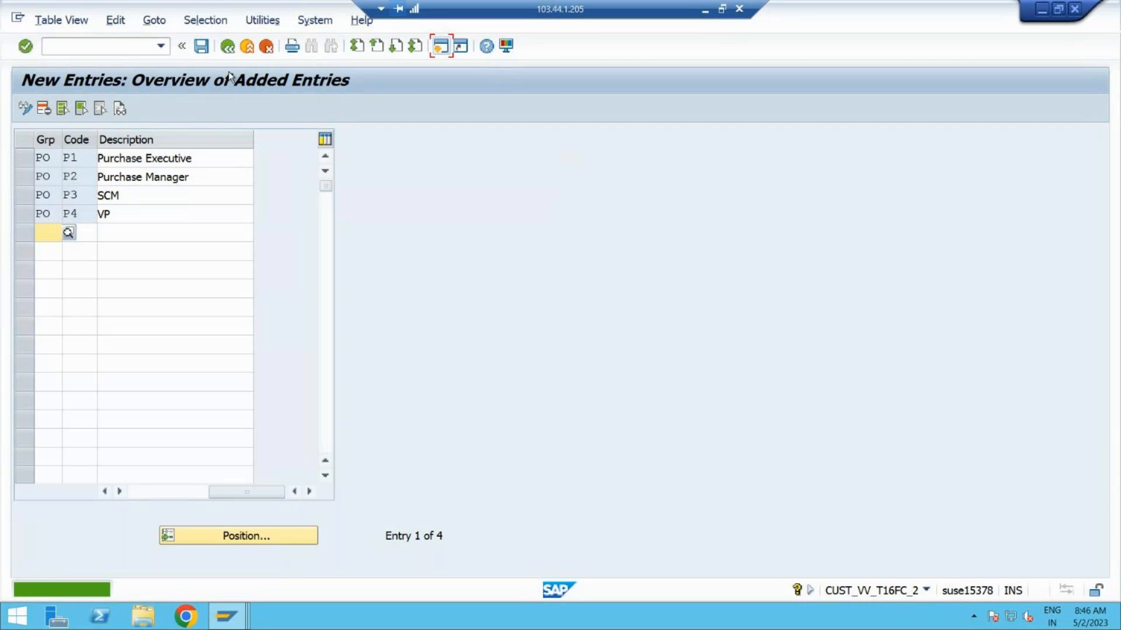
Return to the activity list and open the Release indicator activity
click(227, 47)
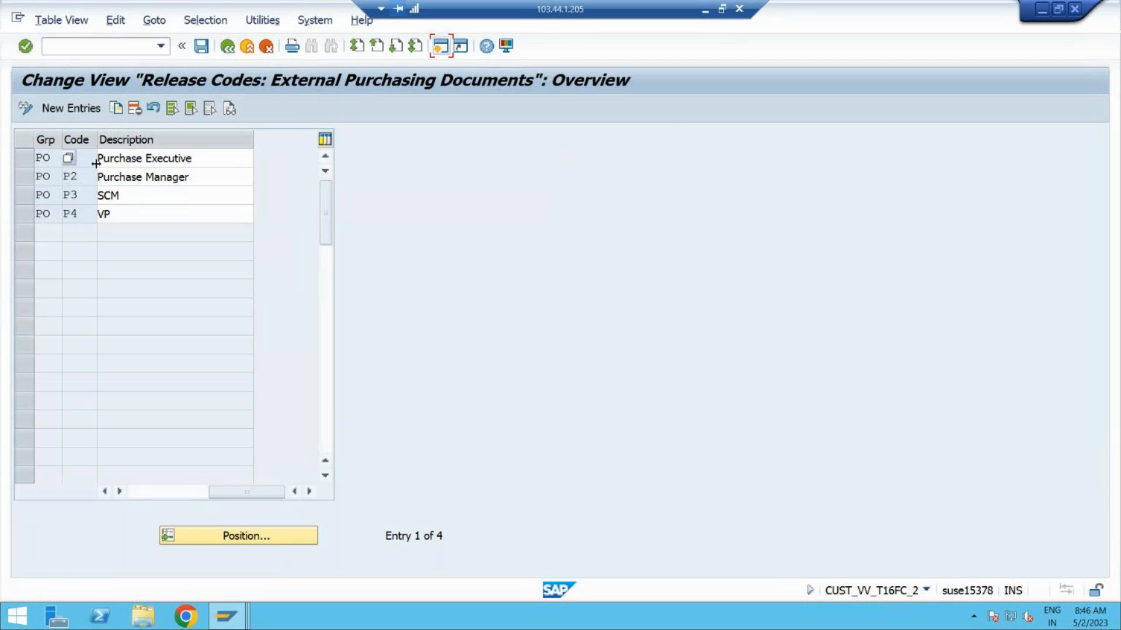
click(227, 47)
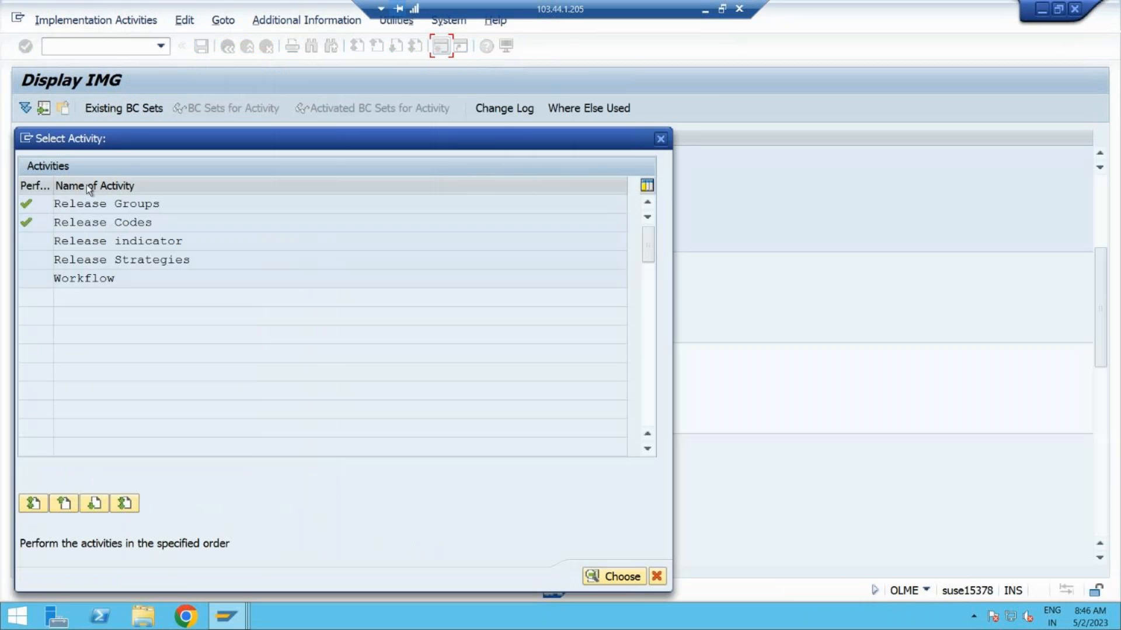
click(113, 241)
double_click(112, 241)
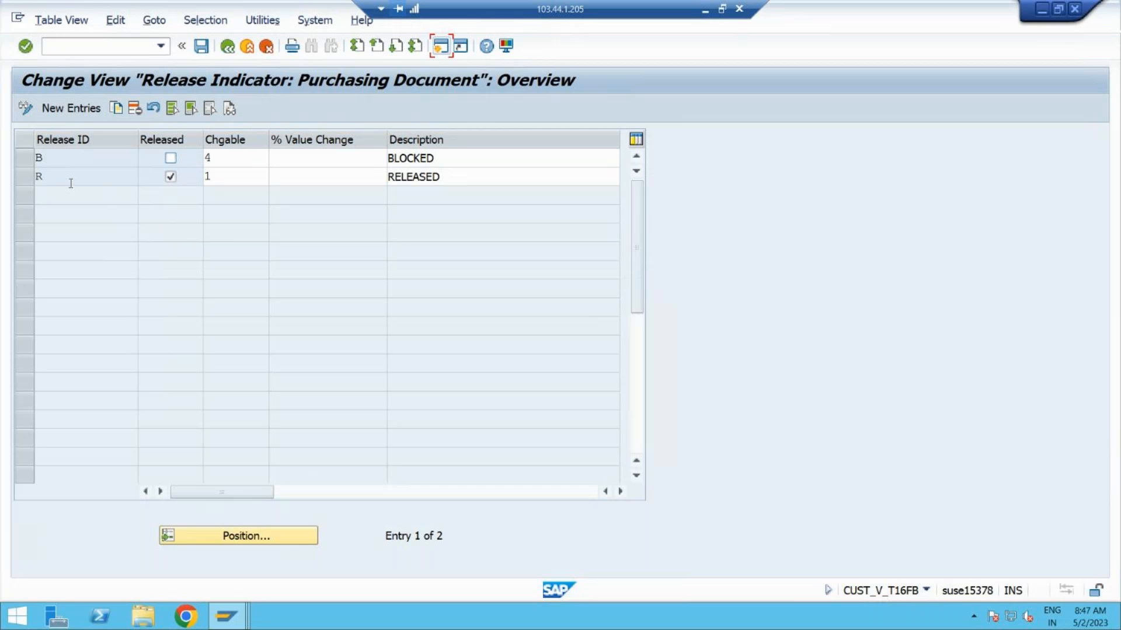
Set the changeability to 4 for the BLOCKED indicator and to 1, Cannot be changed, for the RELEASED indicator
click(169, 159)
click(241, 162)
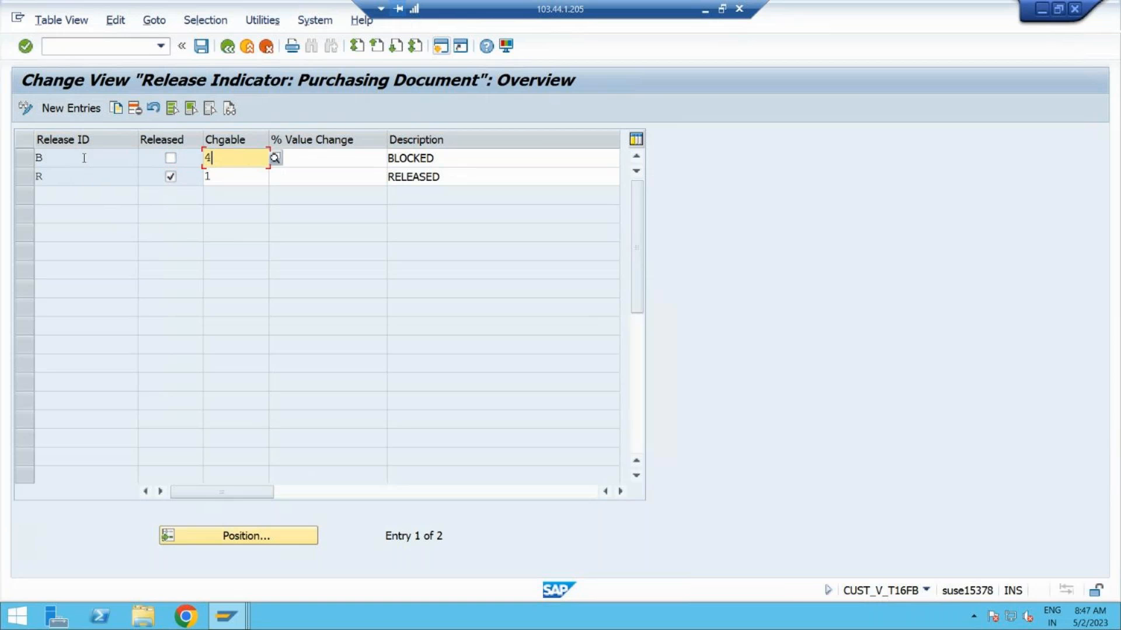
click(275, 157)
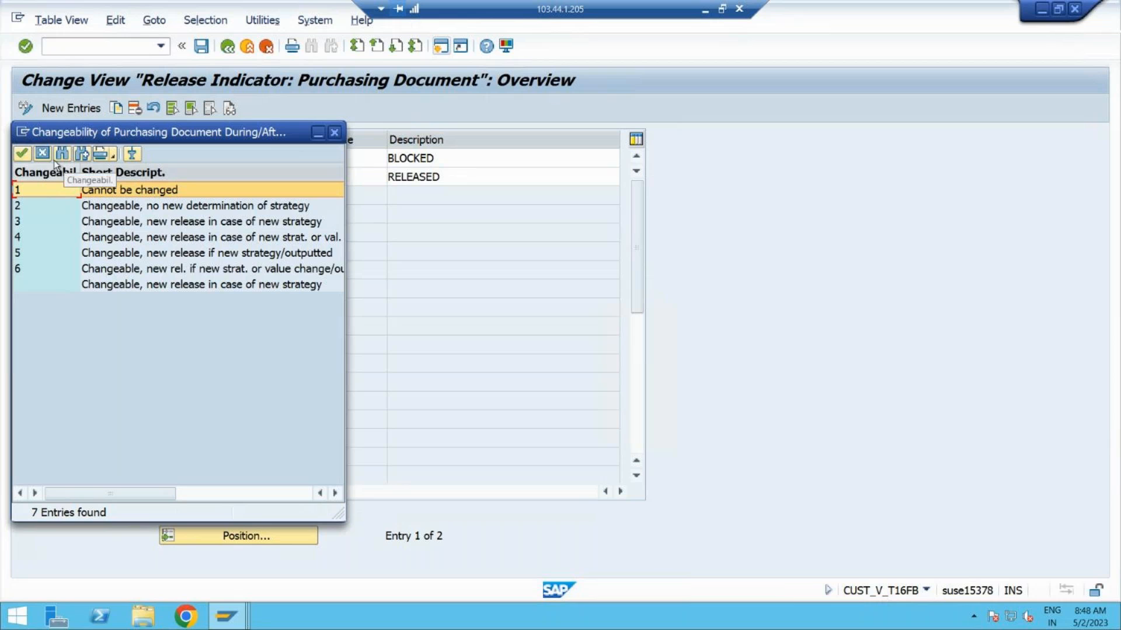
double_click(113, 236)
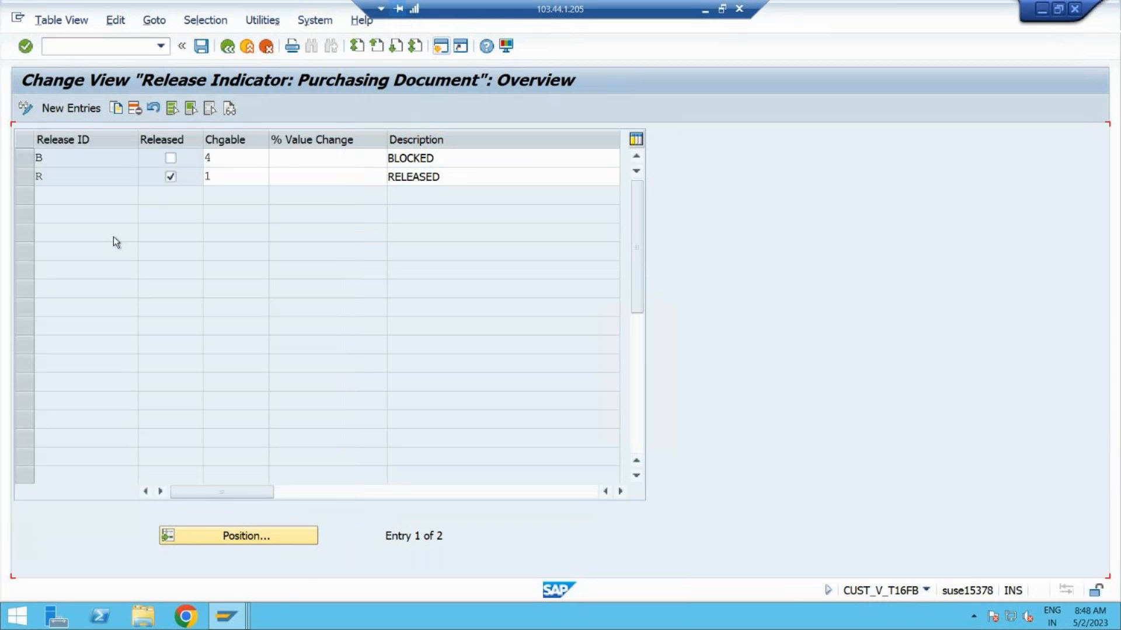
click(233, 178)
click(274, 177)
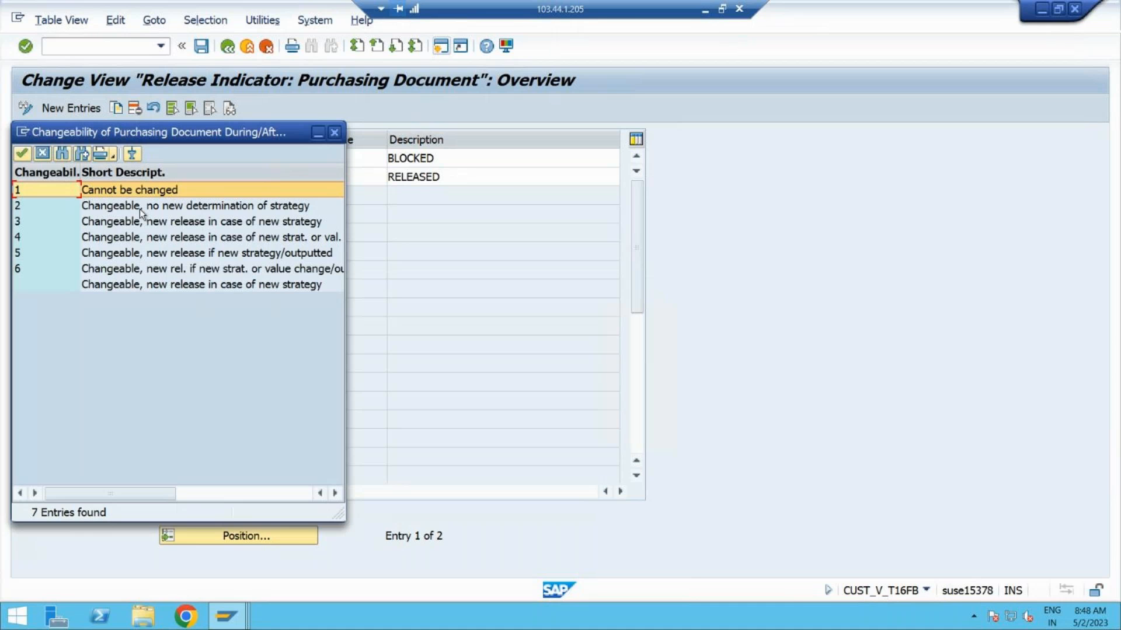
double_click(158, 191)
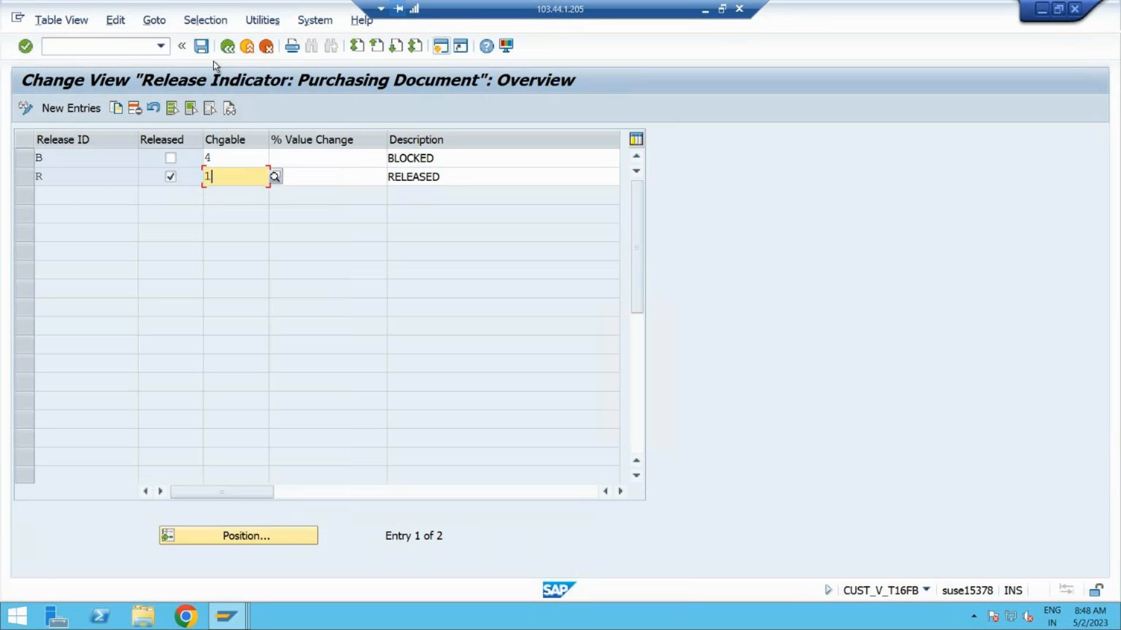
Save the release indicators to the MM: PROCUREMENT customizing request and return to the activity list
click(201, 47)
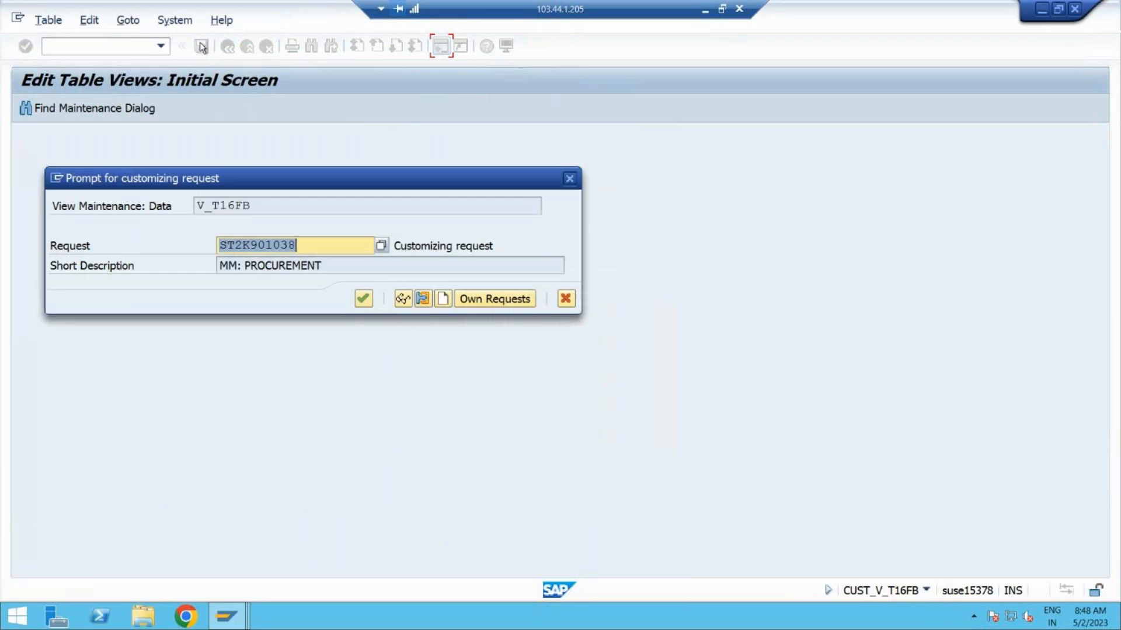
click(362, 300)
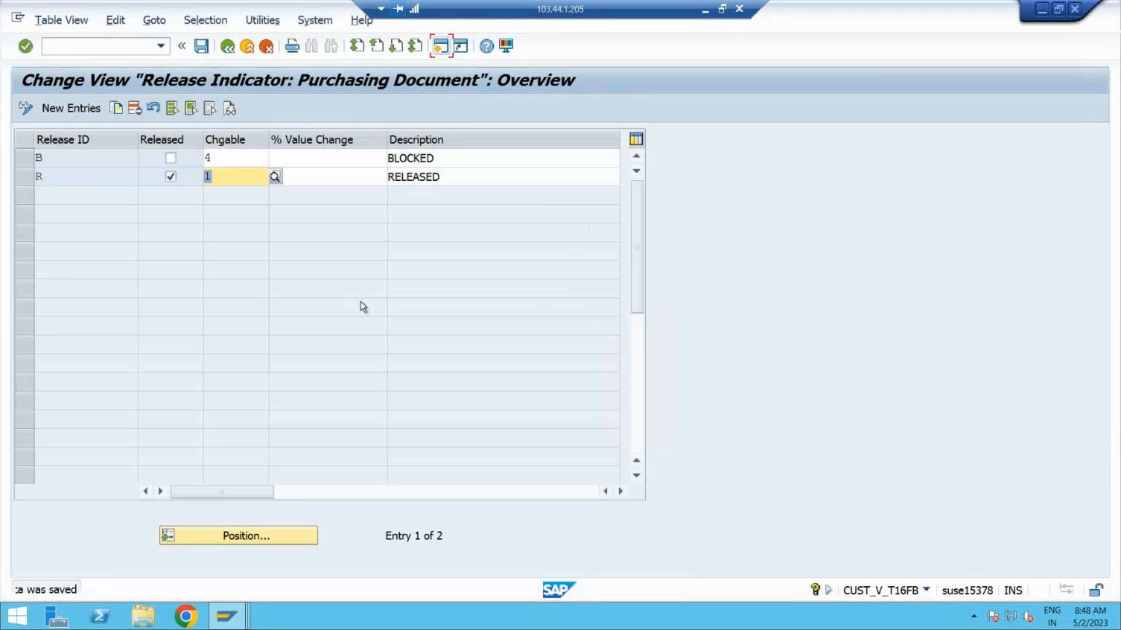
click(228, 49)
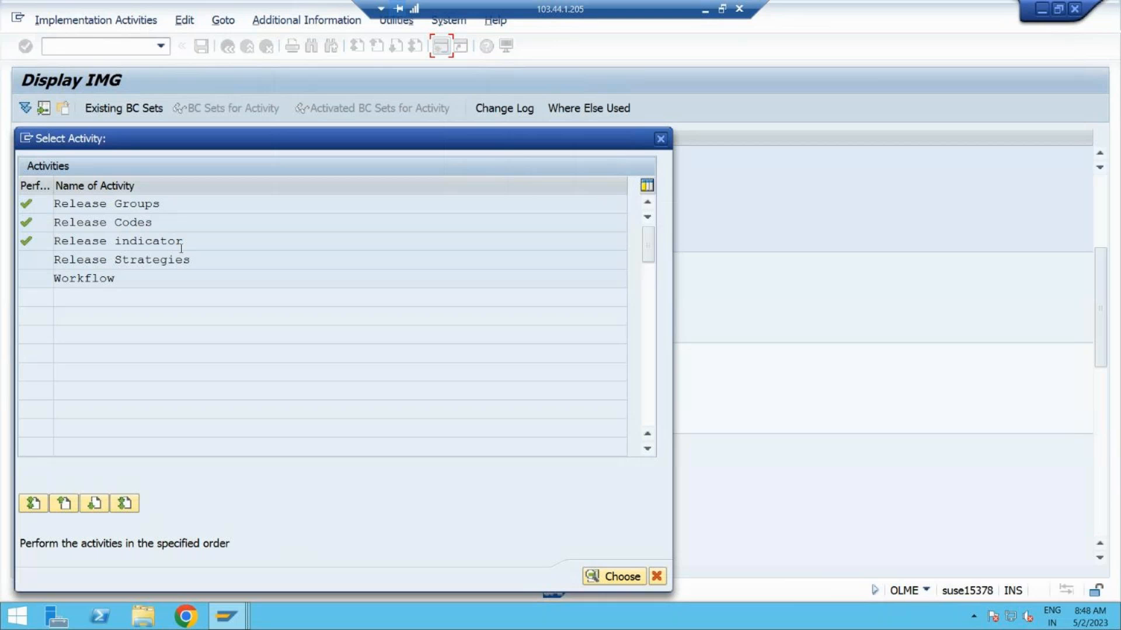
Open the Release Strategies activity and start a new entry with release group PO
double_click(111, 260)
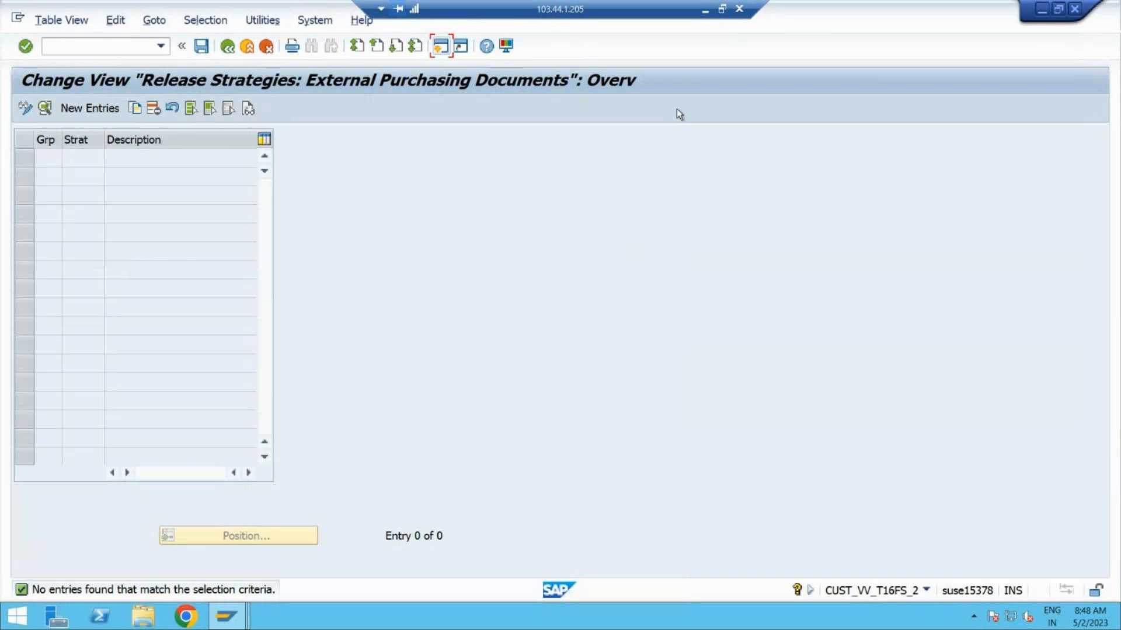
click(705, 15)
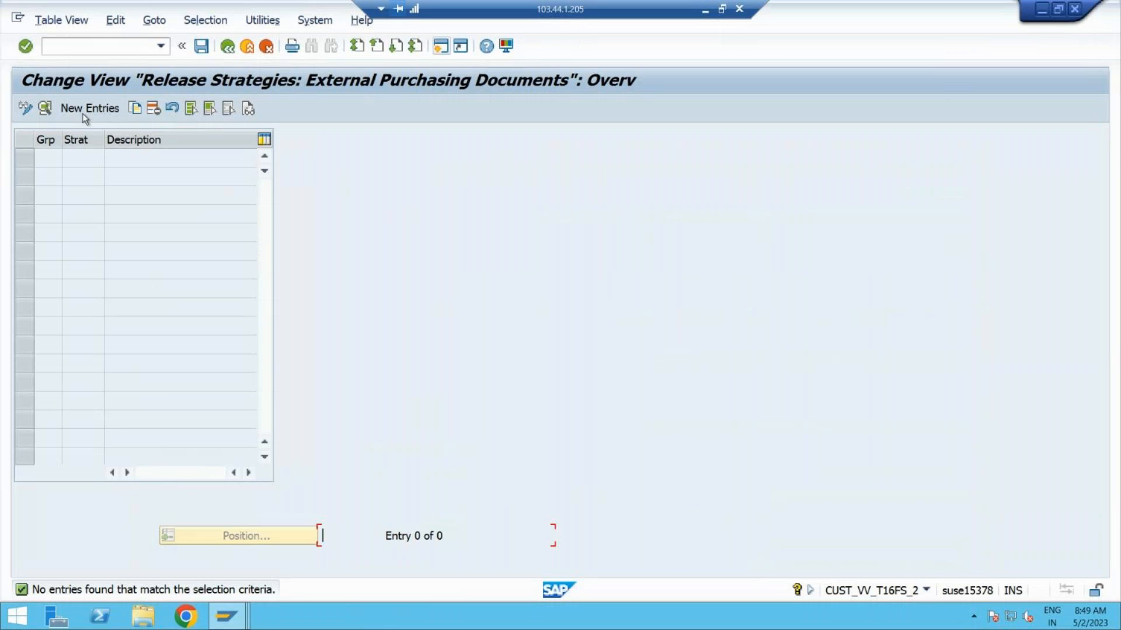
click(83, 112)
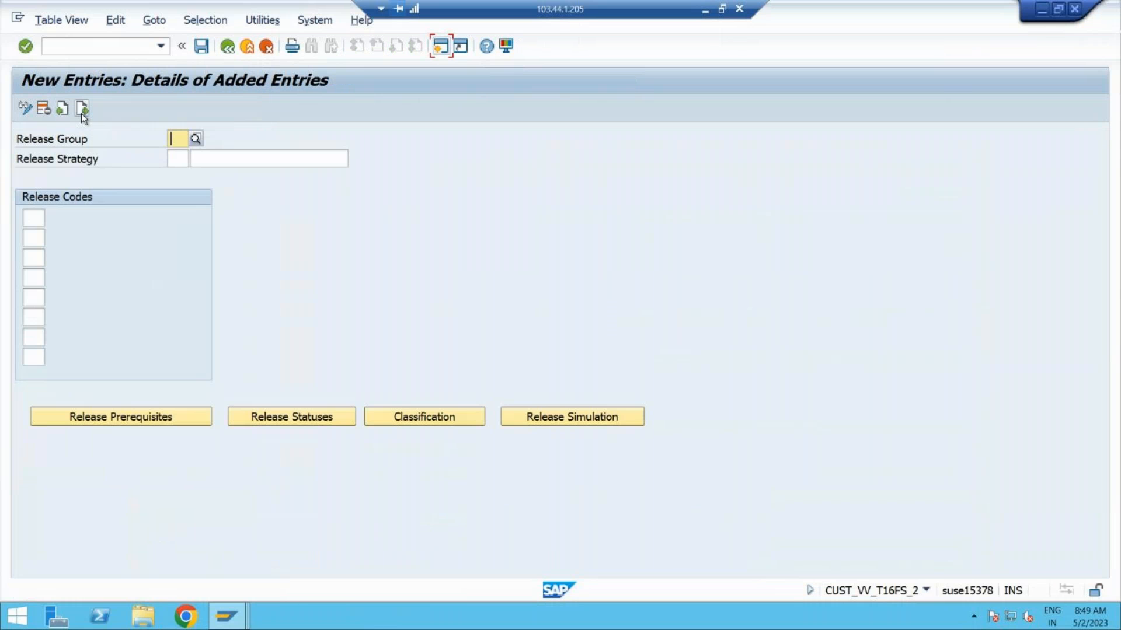
click(175, 139)
click(196, 139)
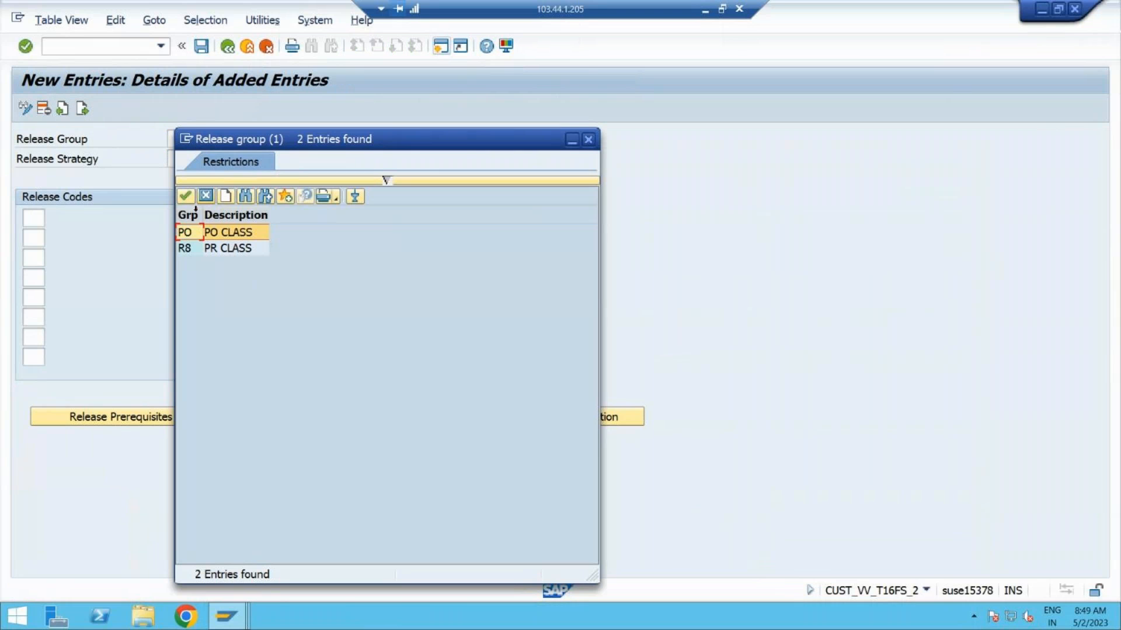
double_click(190, 233)
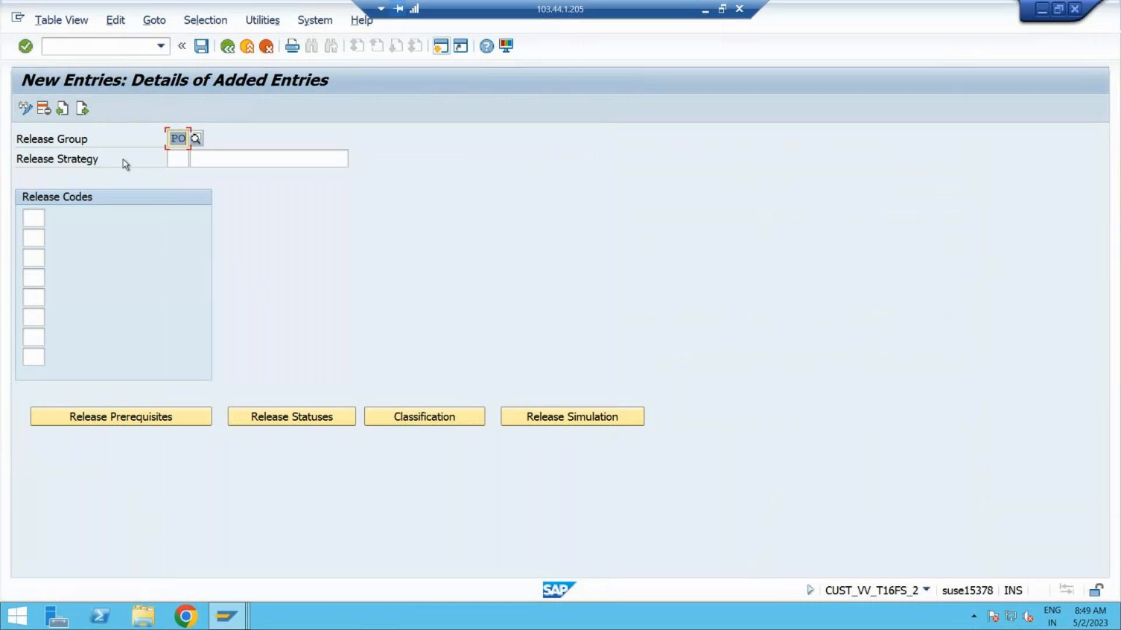
Set the release strategy to S1 with the description STRATEGY 1 and consult the slide's value intervals
click(178, 158)
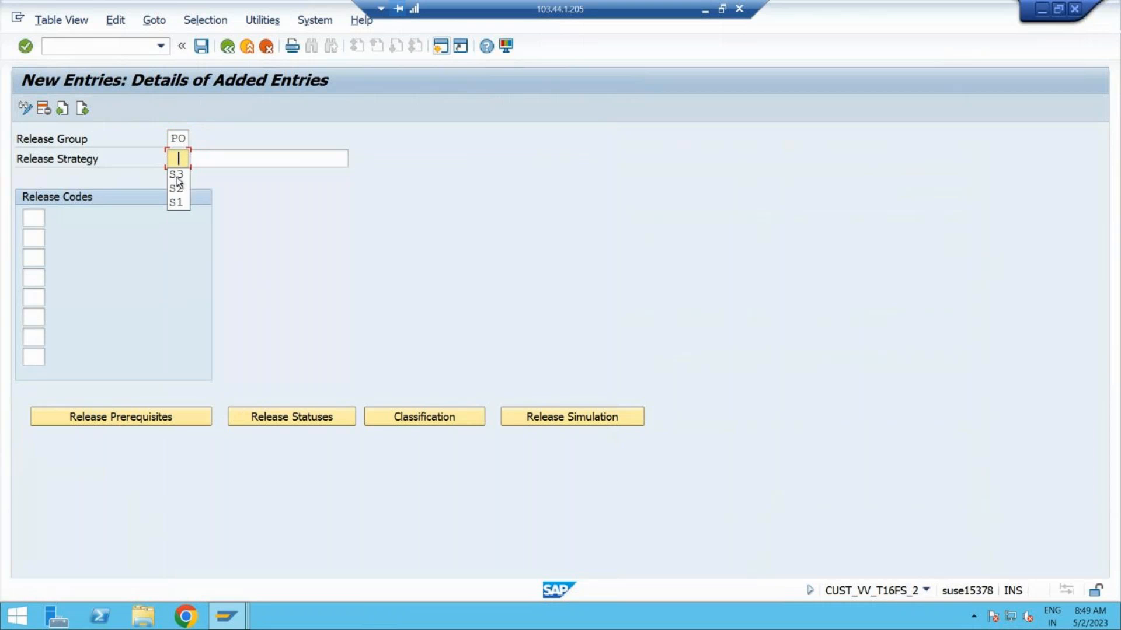
click(175, 202)
click(223, 156)
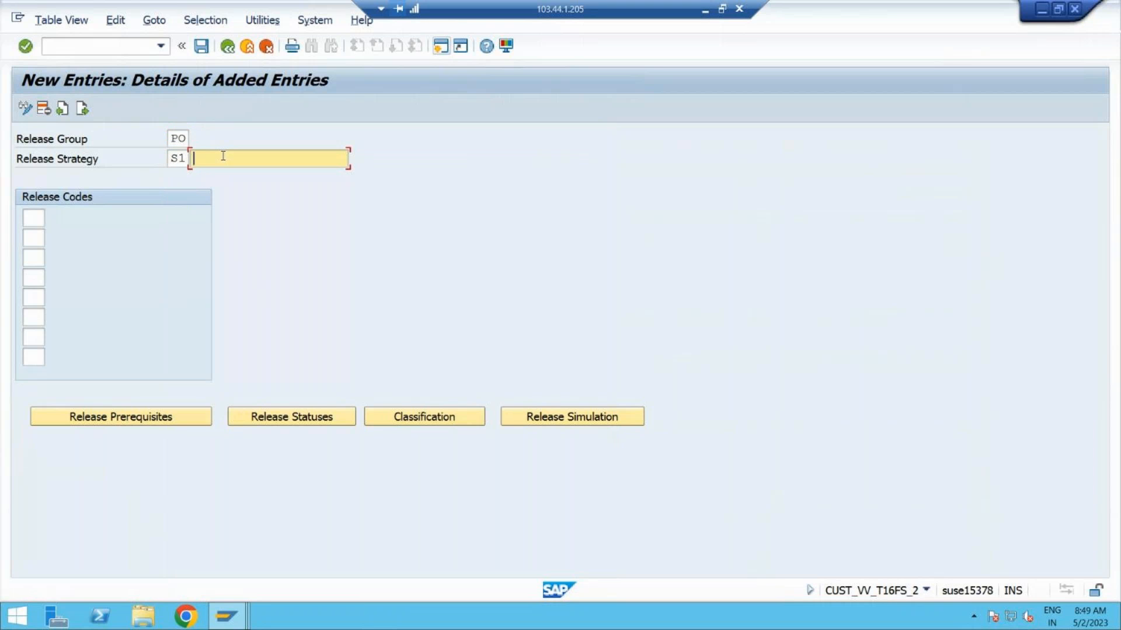
text(St)
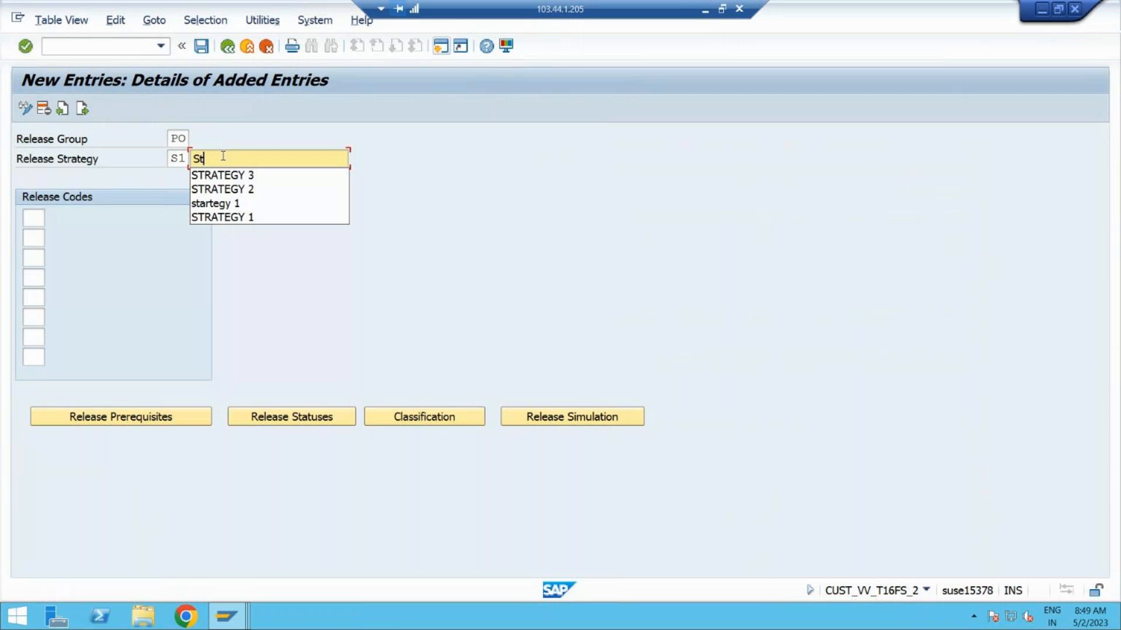
click(256, 216)
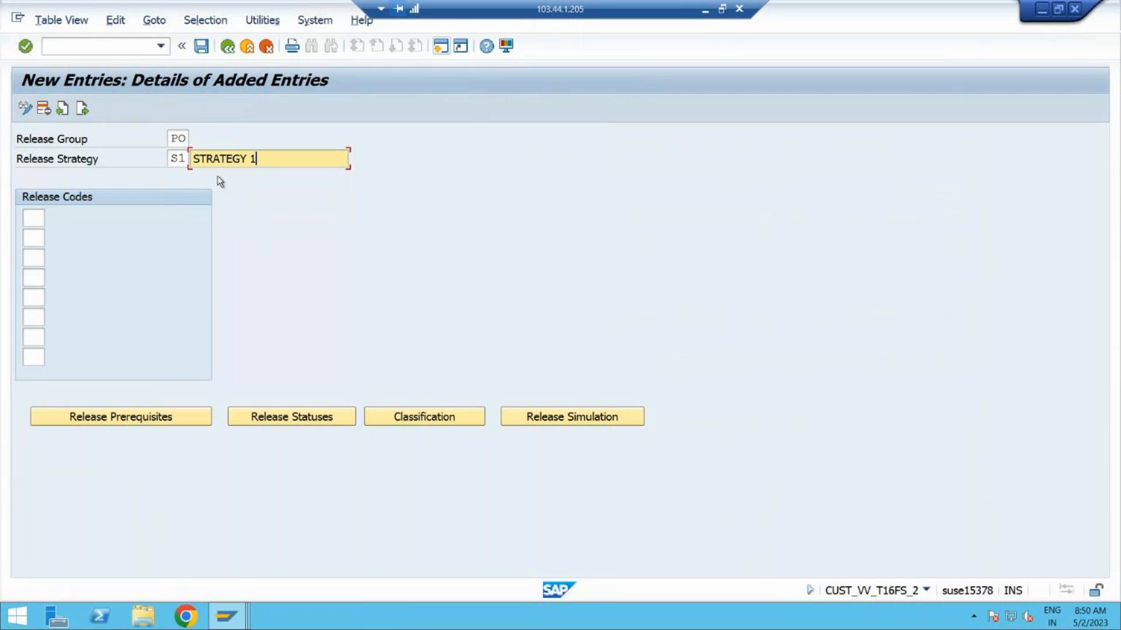
click(705, 15)
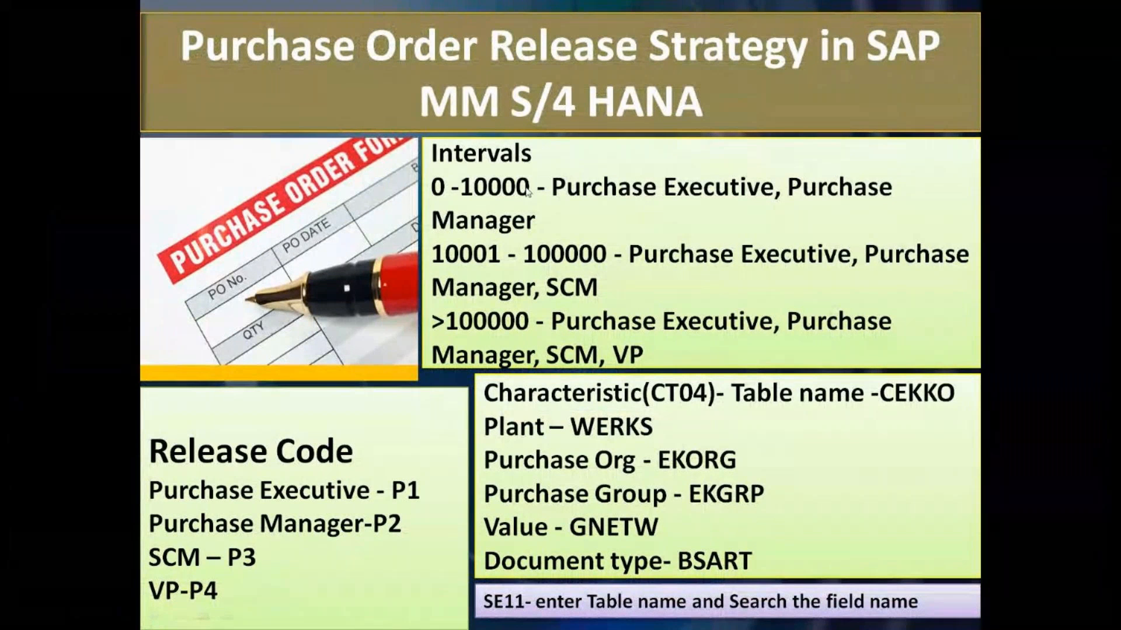
Return to SAP and assign release codes P1 Purchase Executive and P2 Purchase Manager to strategy S1
key(alt+Tab)
click(33, 218)
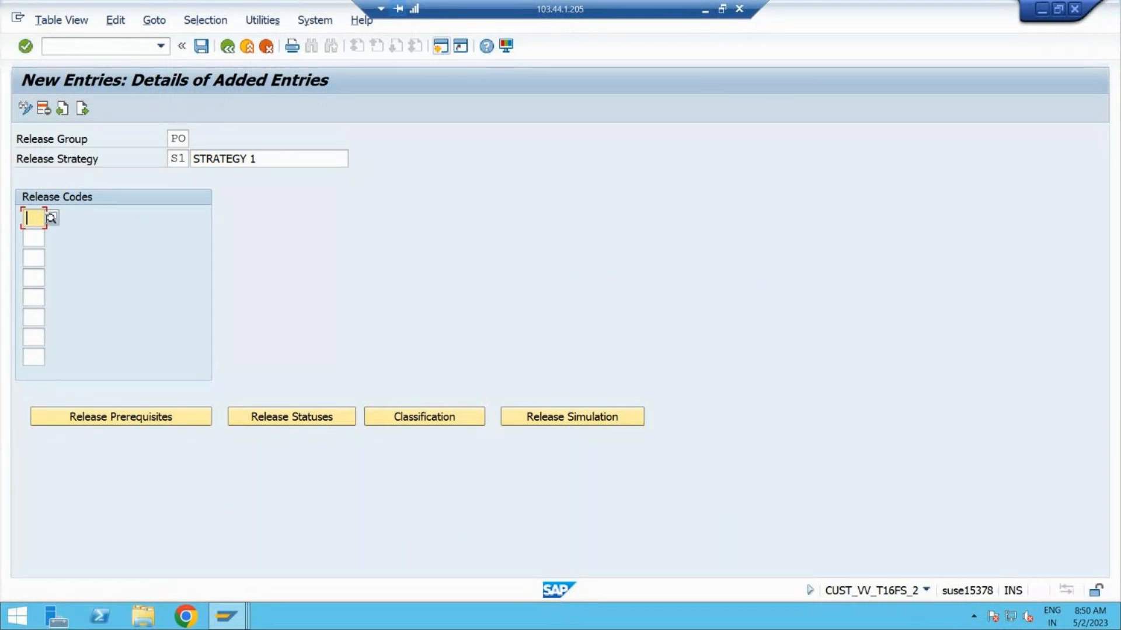
click(50, 218)
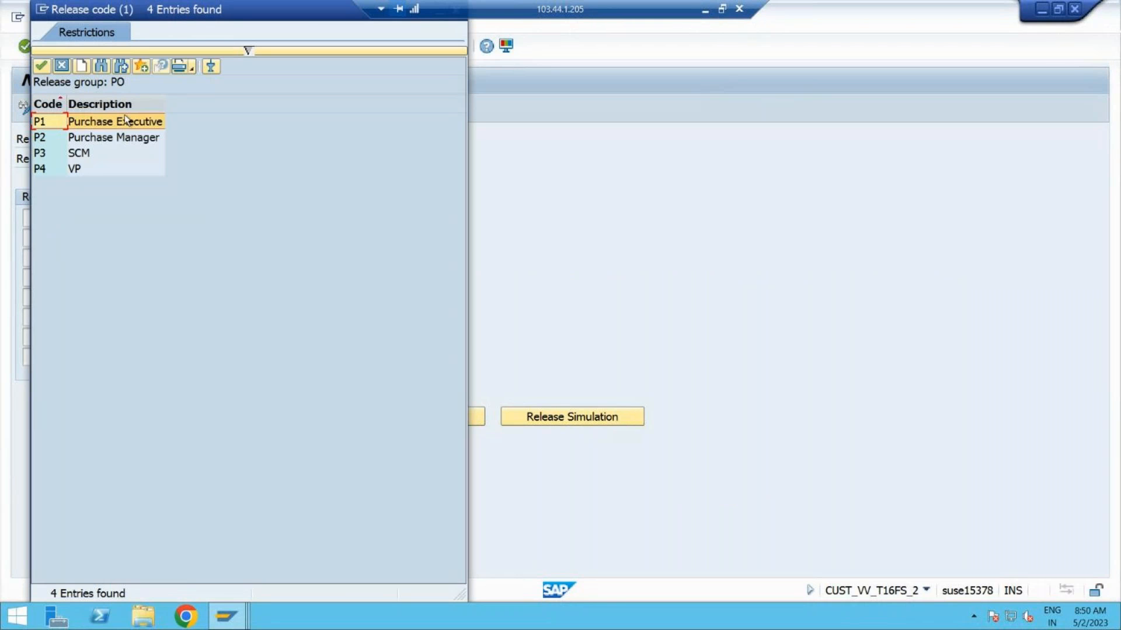
double_click(124, 119)
click(47, 237)
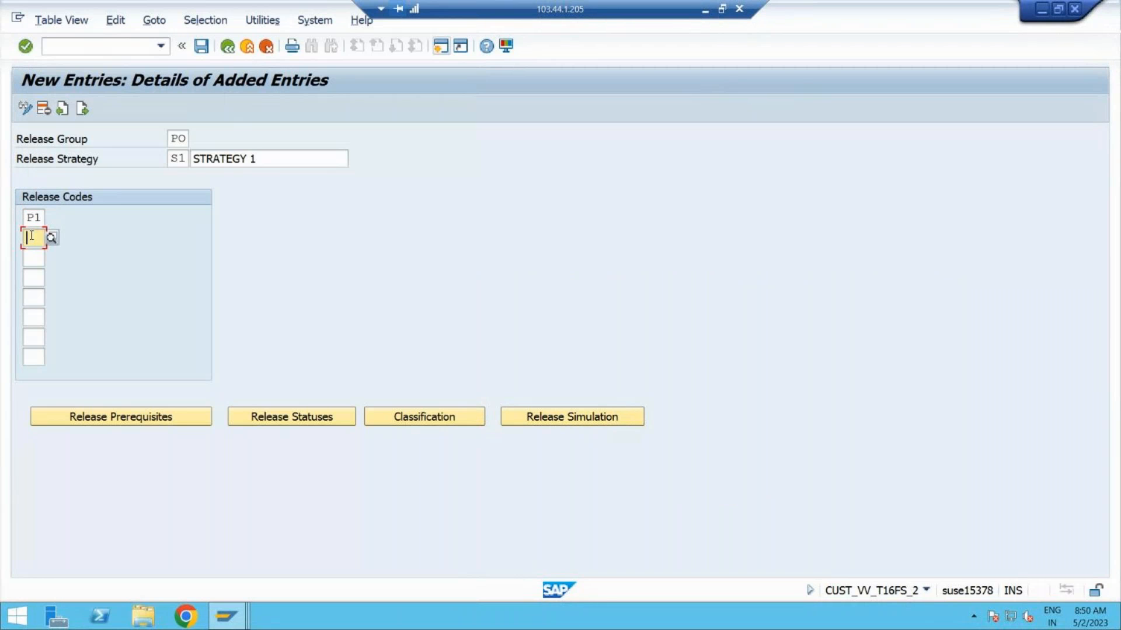
click(51, 238)
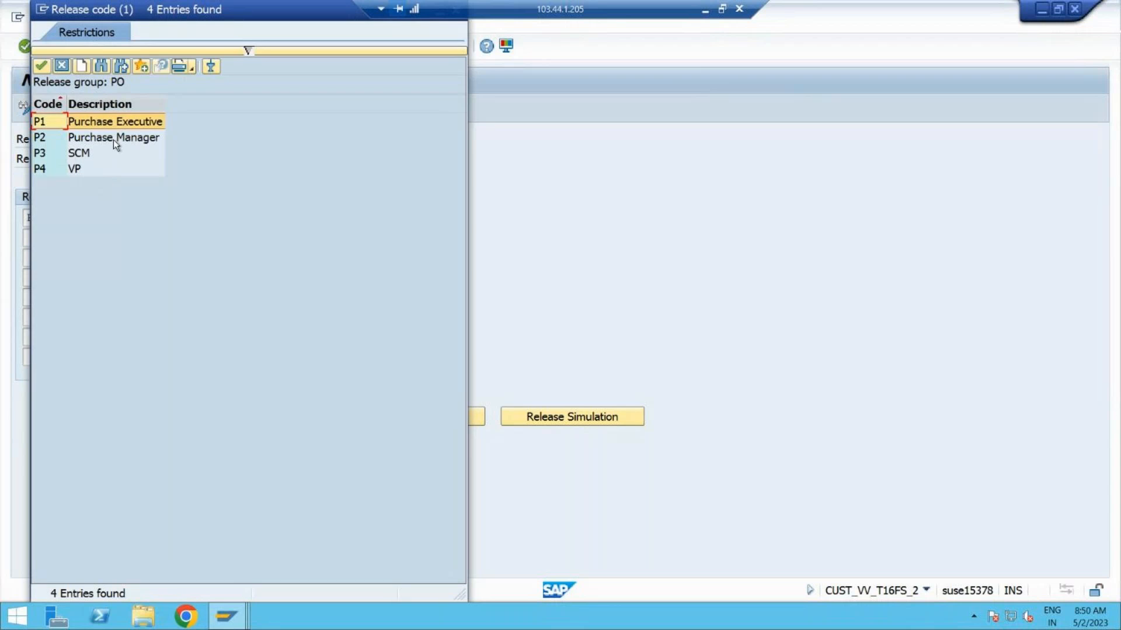
double_click(113, 138)
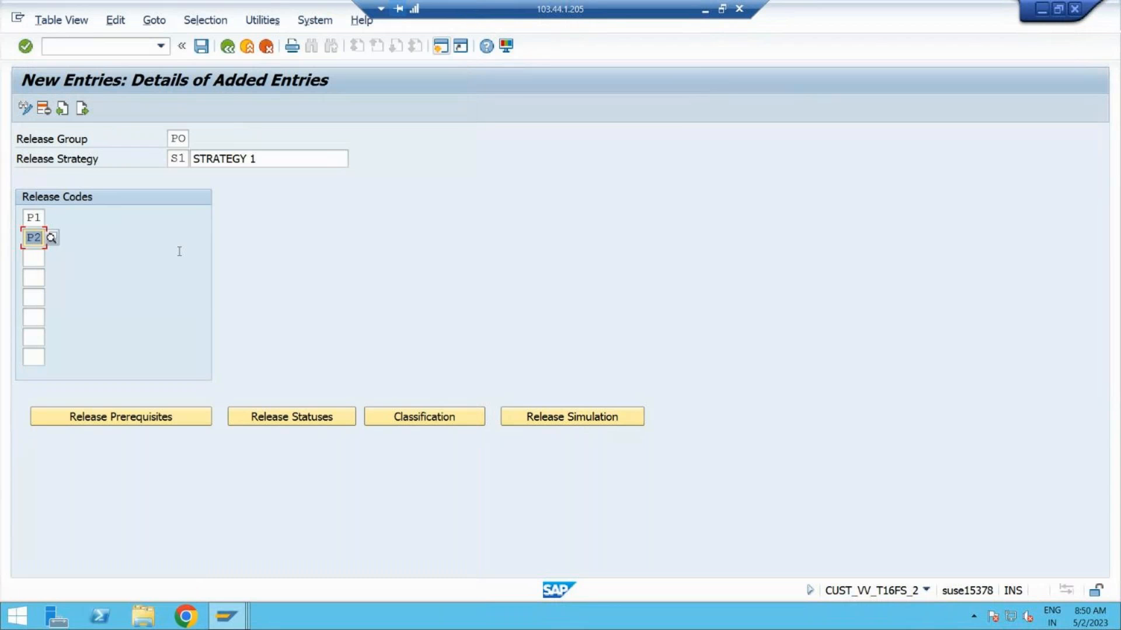
key(Return)
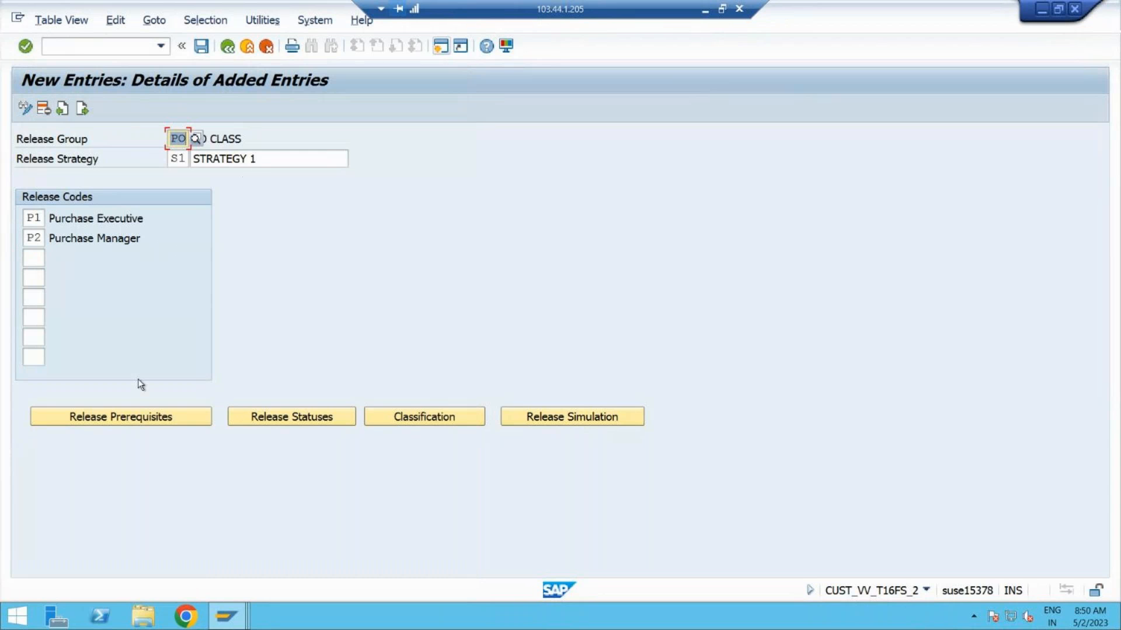
Set P1 as the release prerequisite for P2 and try to save the strategy
click(141, 414)
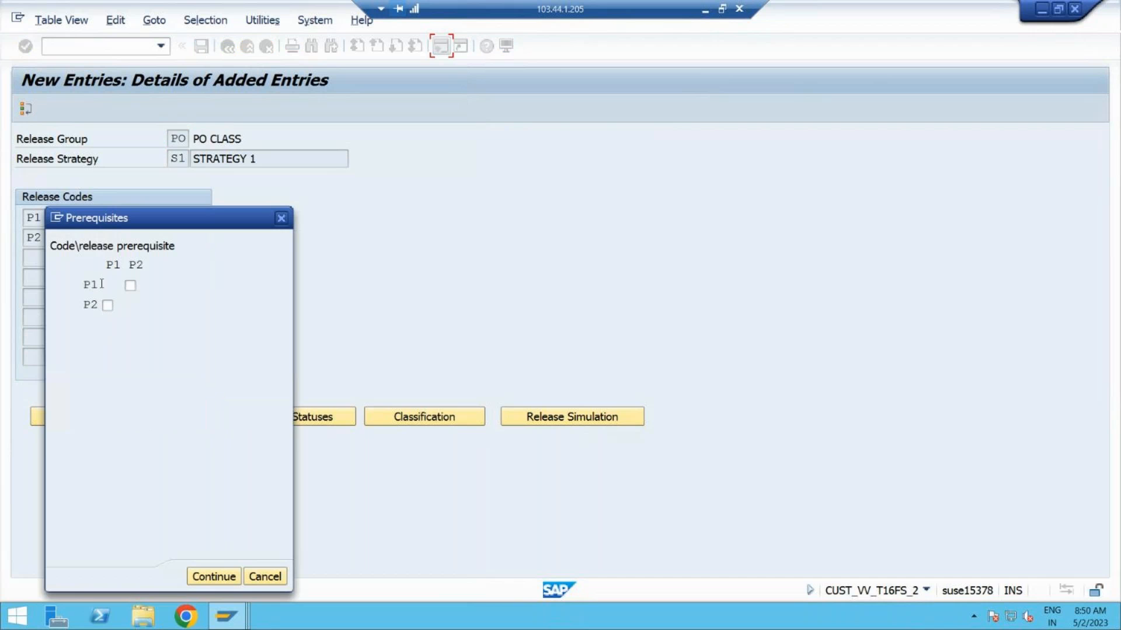
click(108, 305)
drag(204, 220, 382, 155)
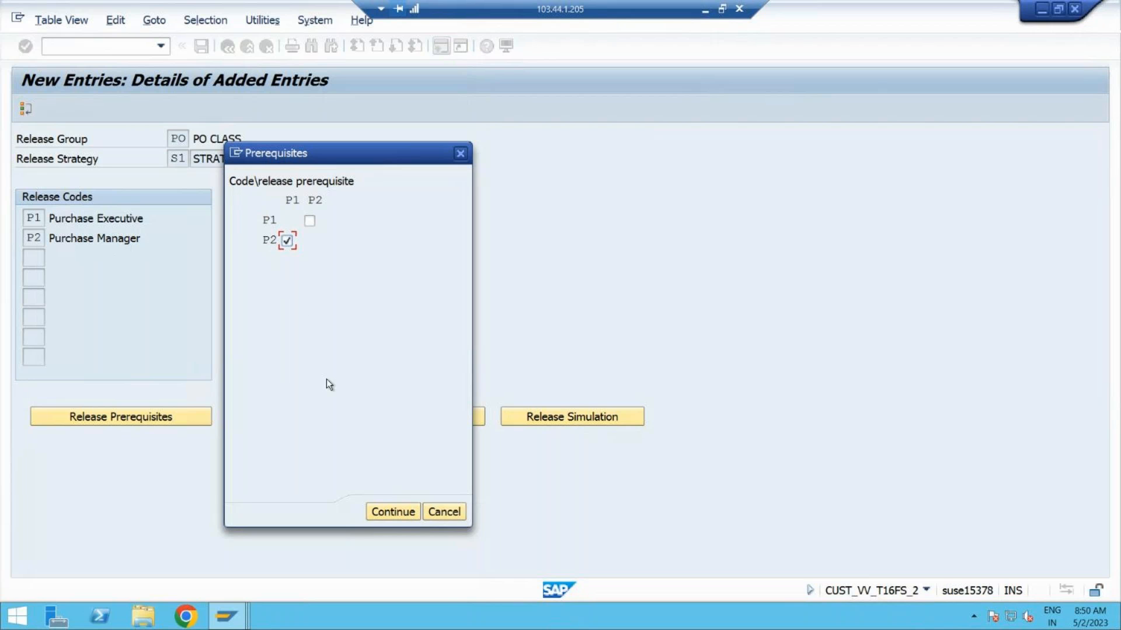
click(390, 512)
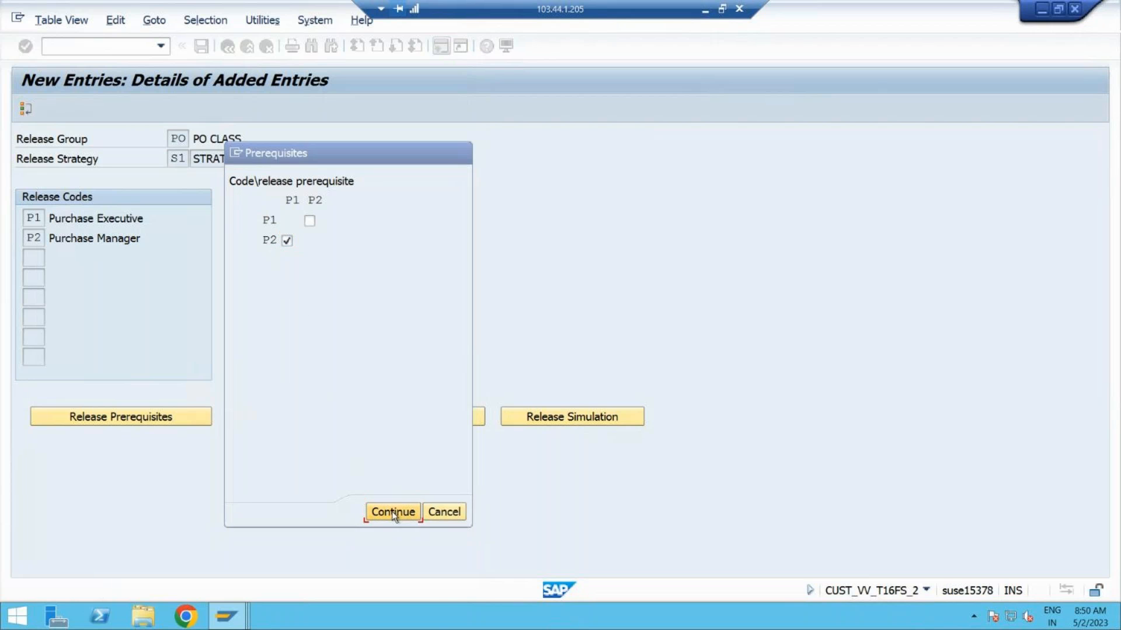
click(201, 47)
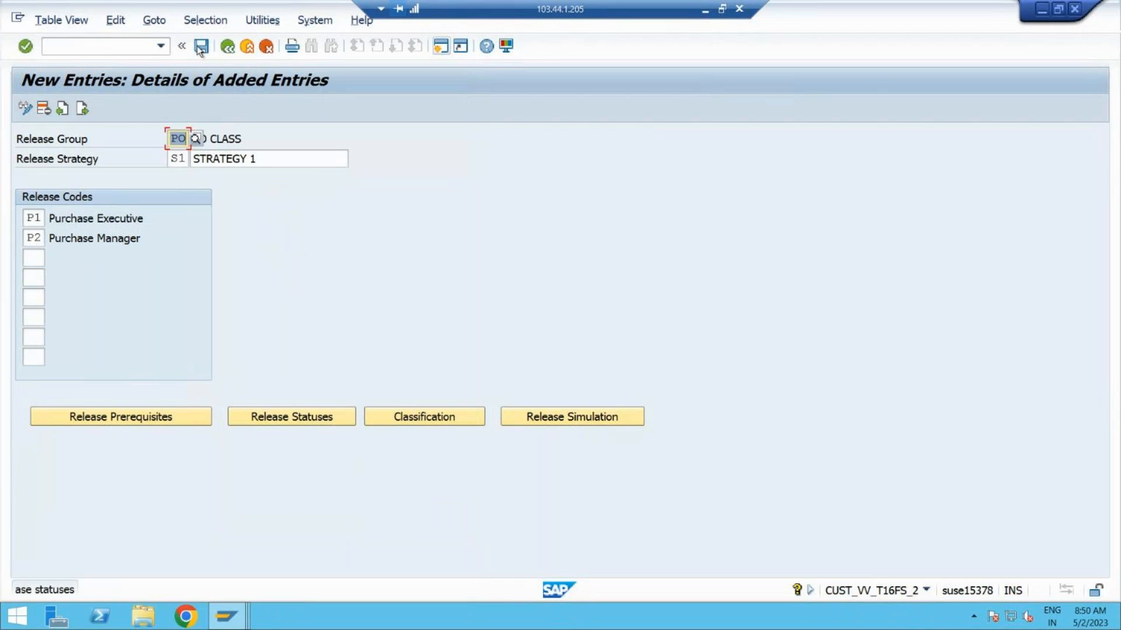
Accept the release statuses with B until P1 has released and R after P2, and save to the MM: PROCUREMENT customizing request
click(335, 417)
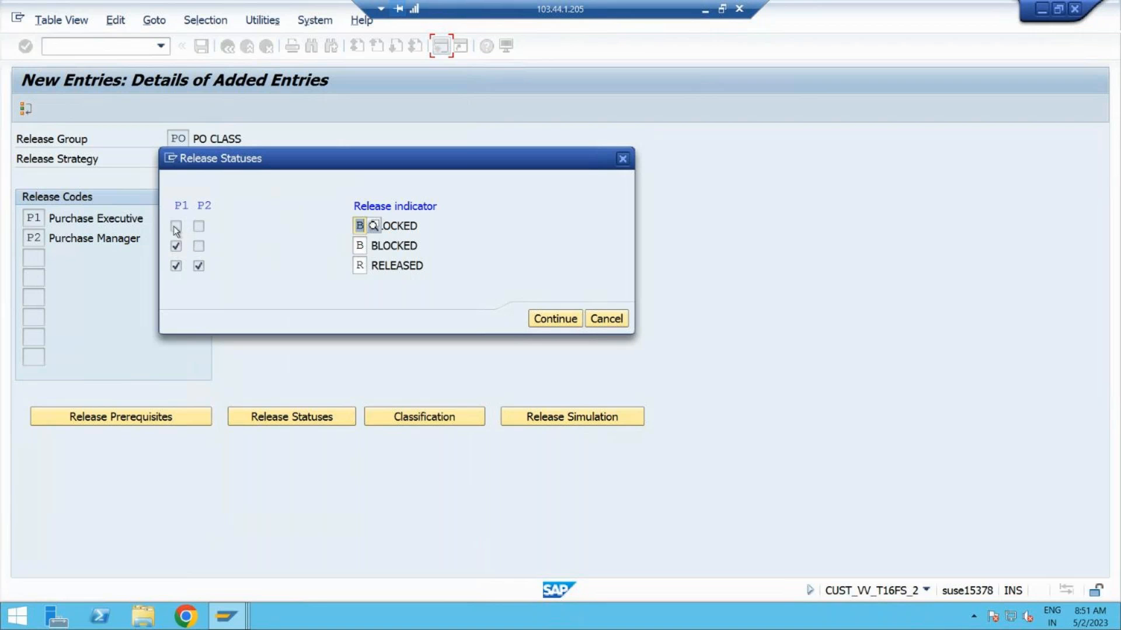
click(373, 226)
click(390, 225)
click(551, 320)
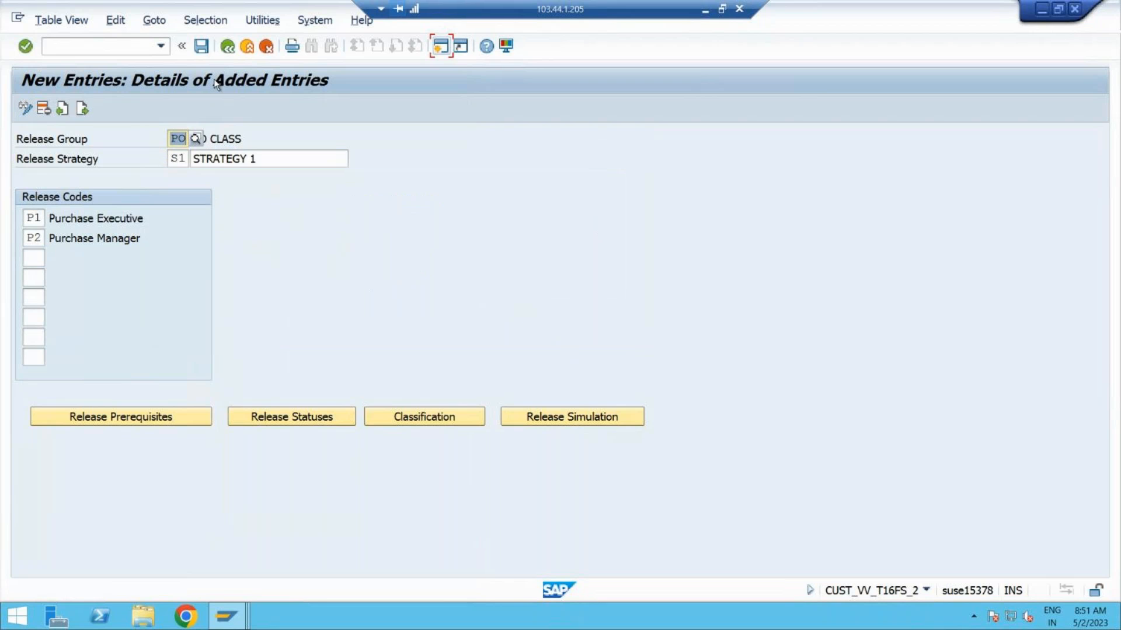
click(201, 46)
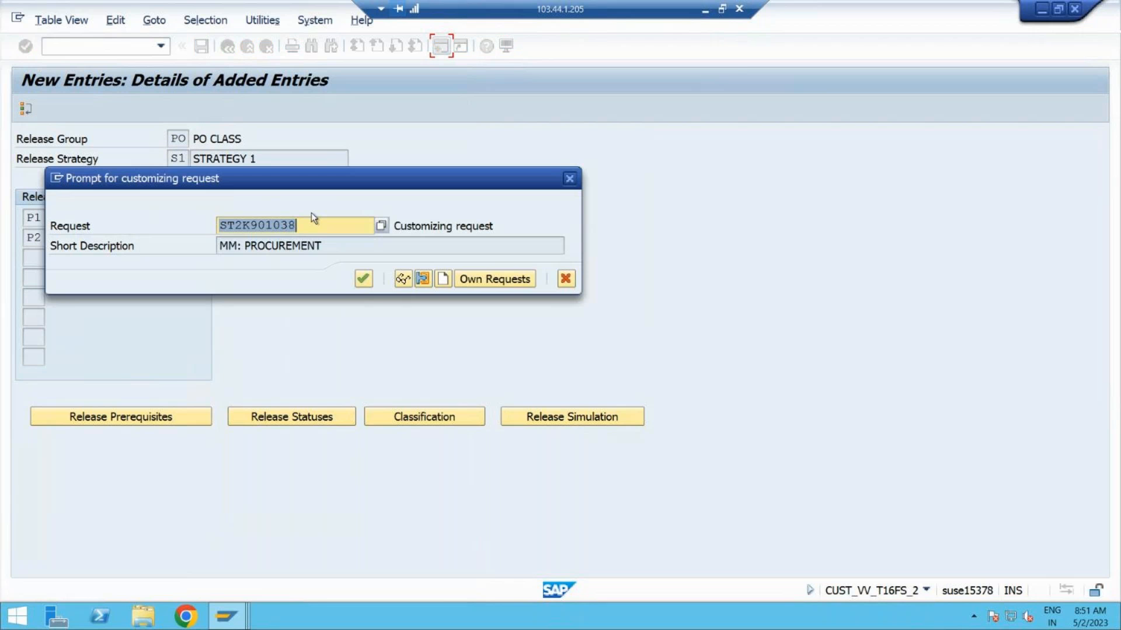
click(361, 279)
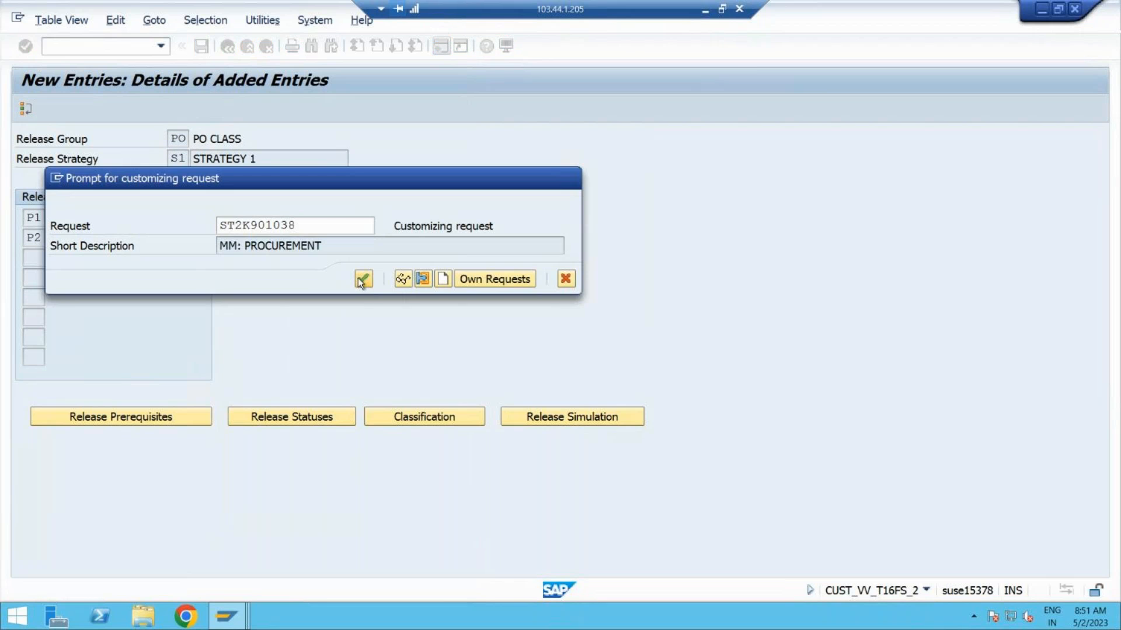
Open the classification of strategy S1 and assign plants 77P1, 77P2 and 77P3 to the Plant characteristic
click(463, 420)
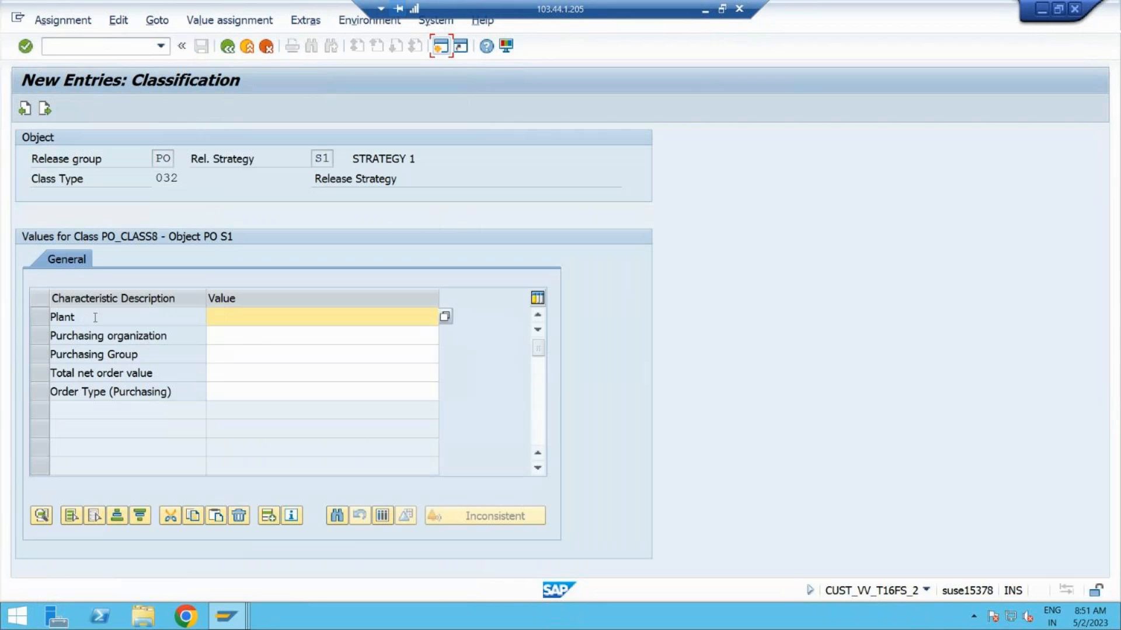
click(318, 321)
click(445, 318)
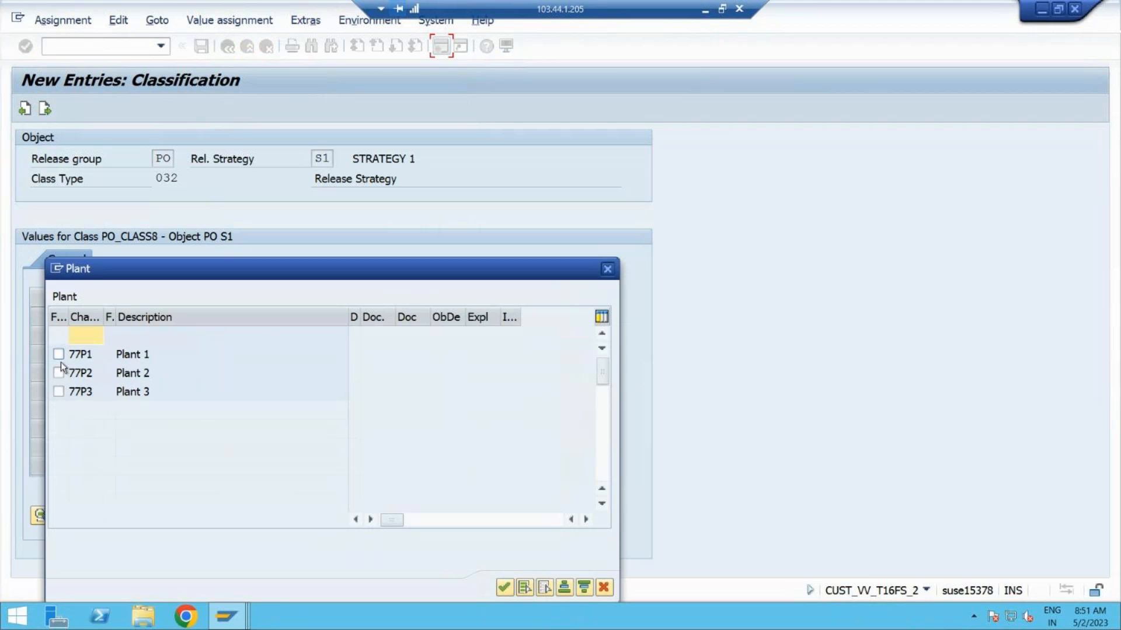
click(58, 355)
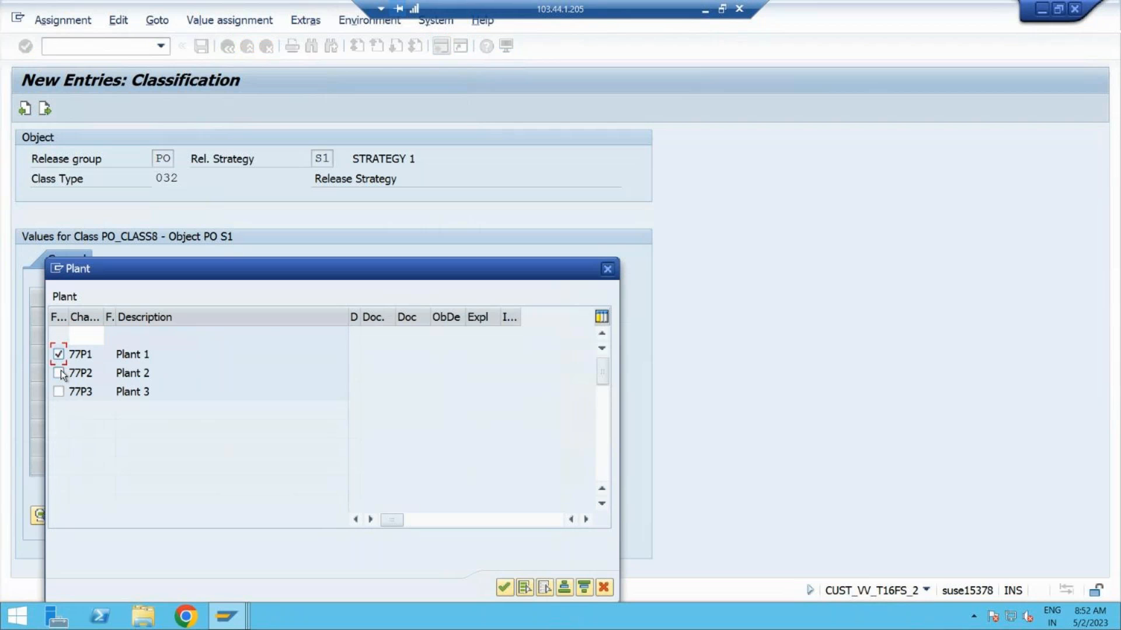
click(58, 373)
click(59, 391)
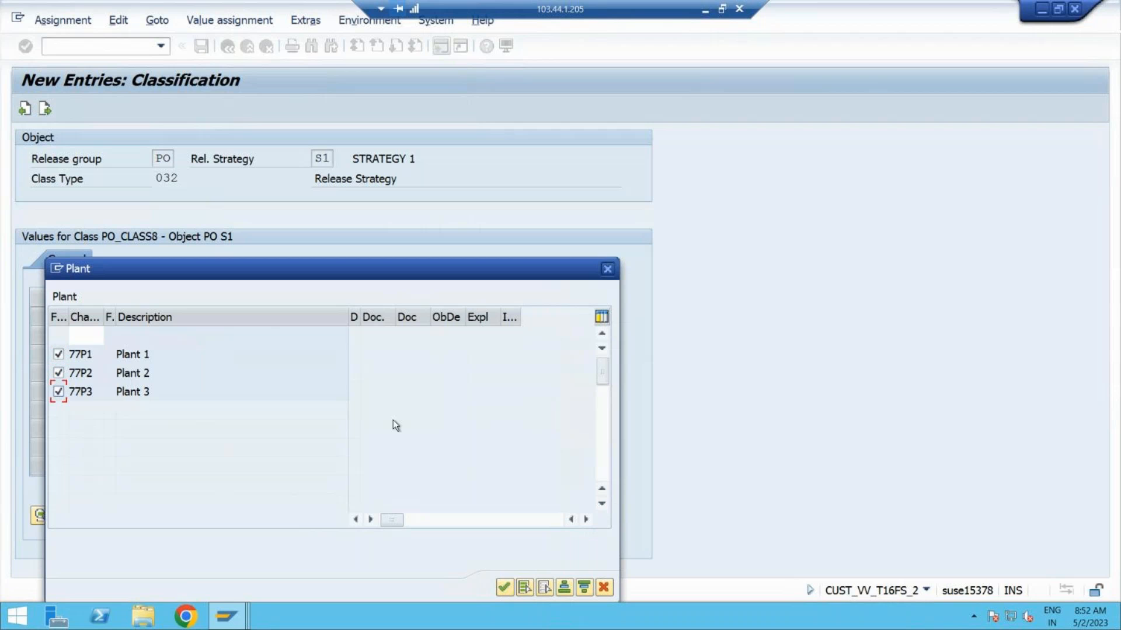
click(503, 589)
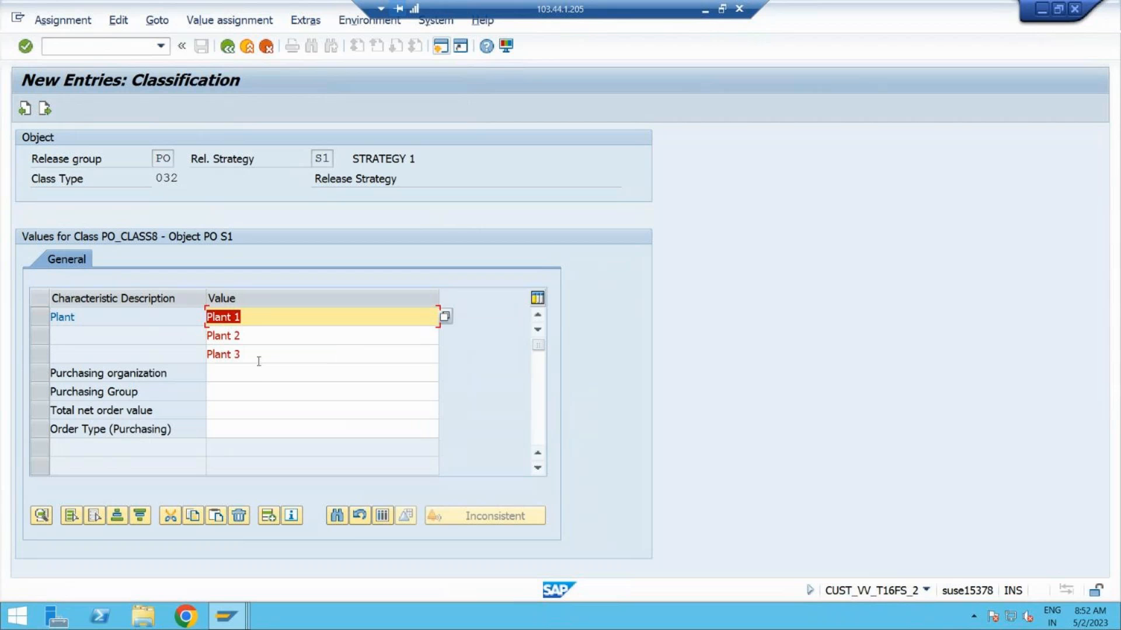
Assign purchasing organization 77P0 to the strategy's classification
click(224, 377)
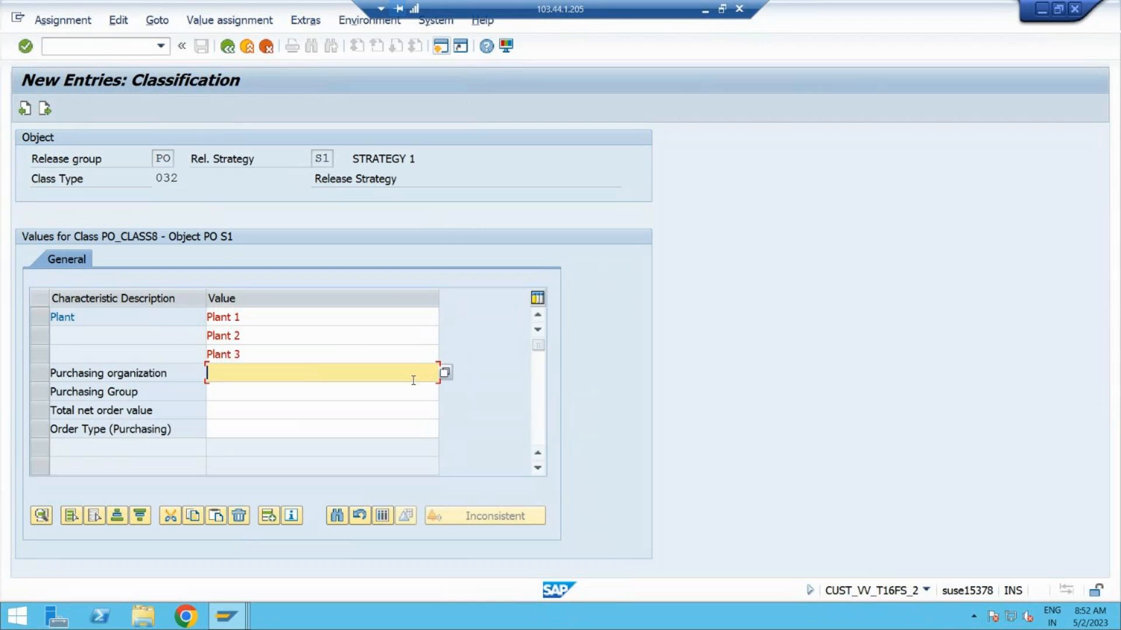
click(445, 372)
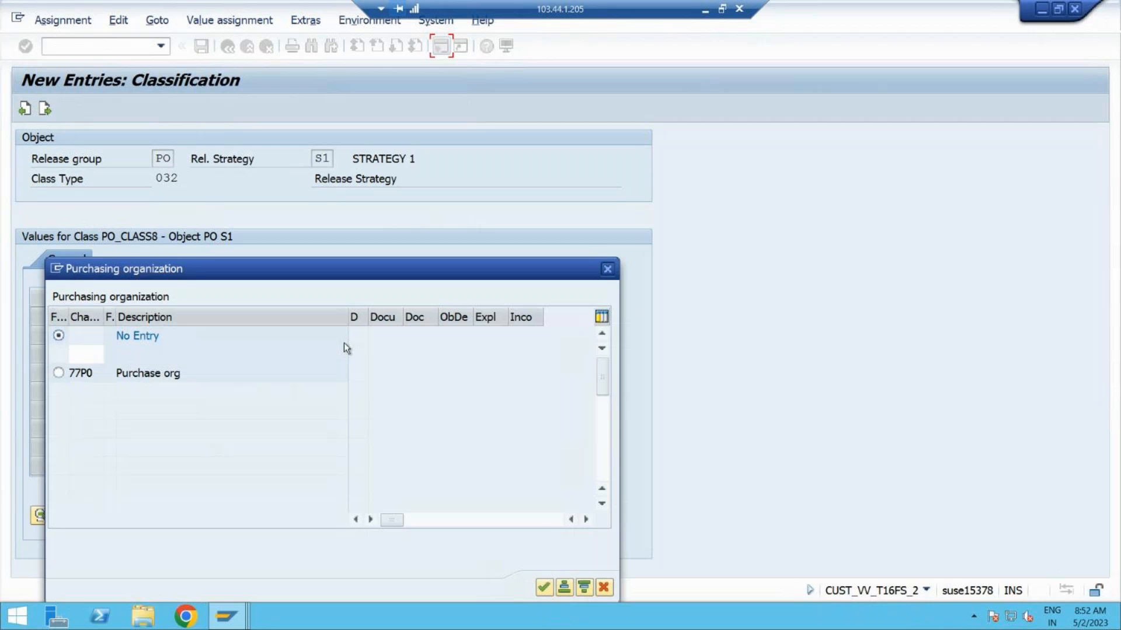
click(59, 374)
click(544, 587)
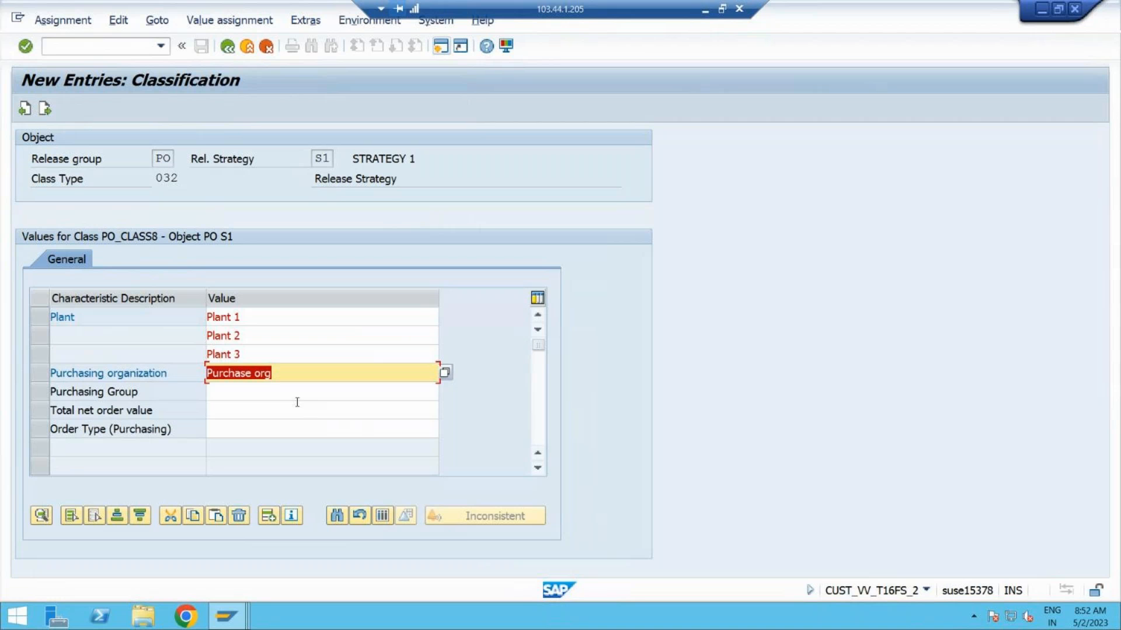
Assign purchasing groups 001, 002 and 123 to the strategy's classification
click(275, 393)
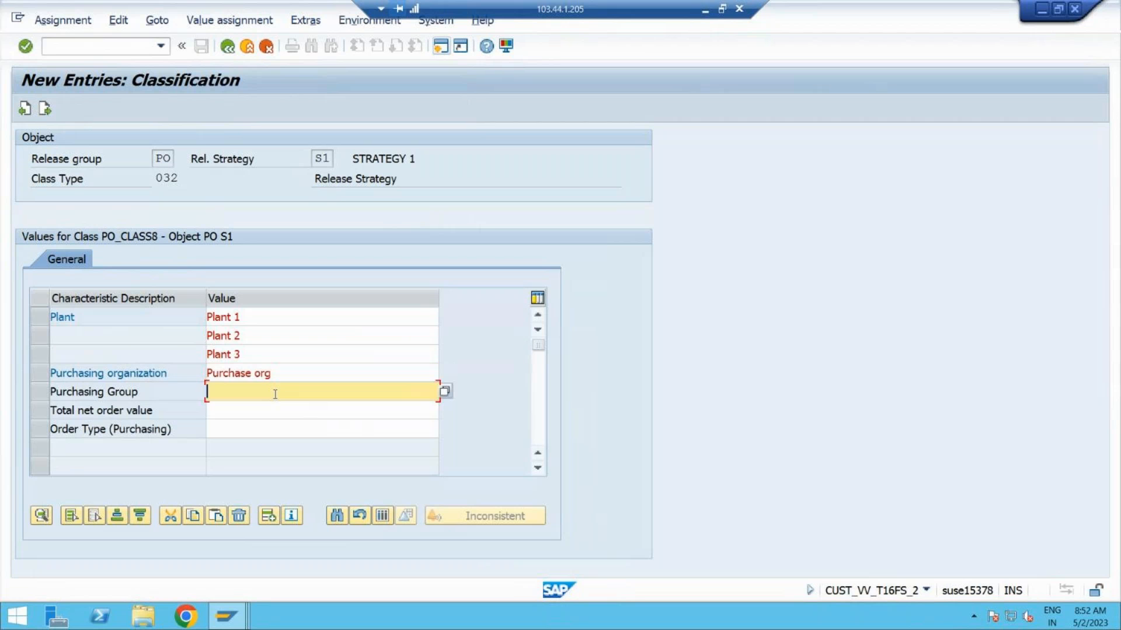
click(445, 391)
click(58, 354)
click(58, 373)
click(58, 392)
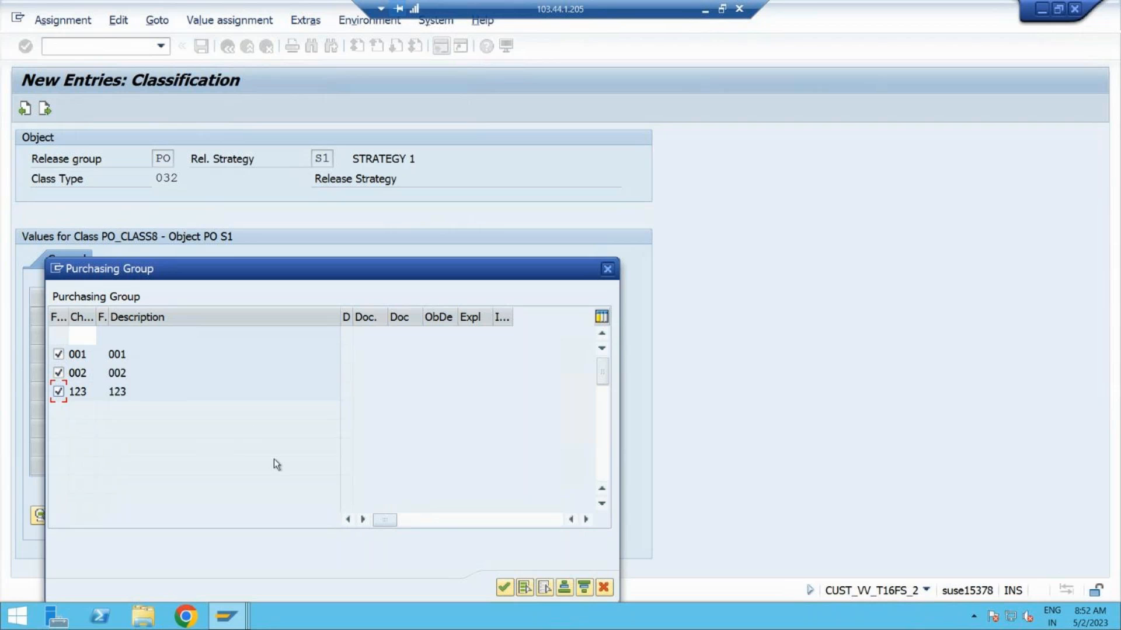
click(505, 589)
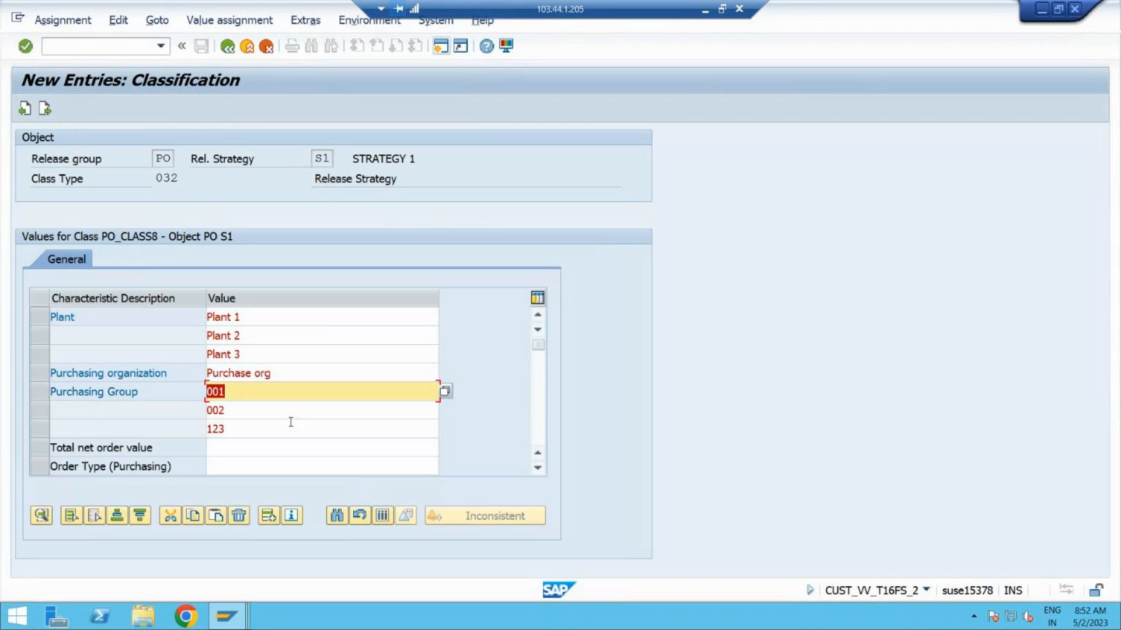
Consult the slide's value intervals and set the total net order value to 0,00 - 10000,00 INR
click(249, 452)
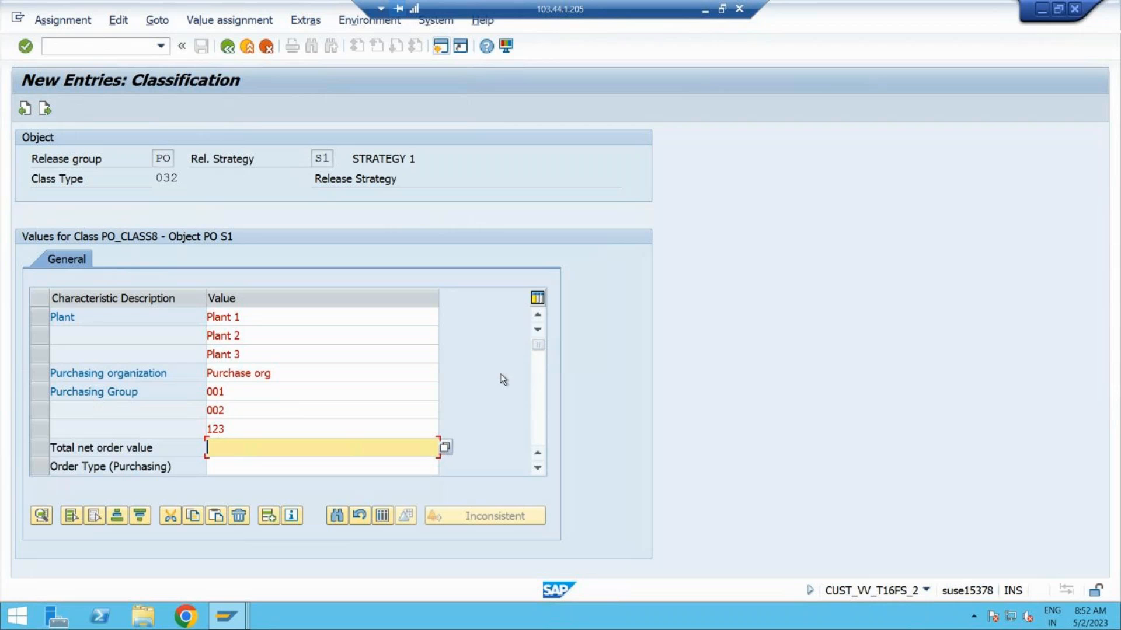
click(706, 10)
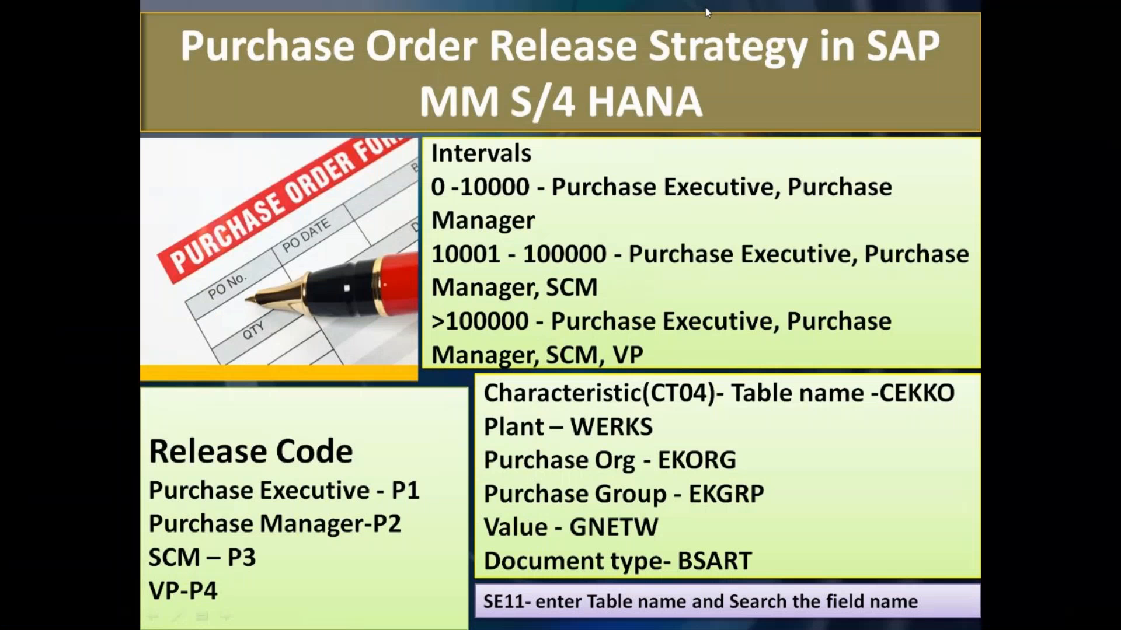
key(alt+Tab)
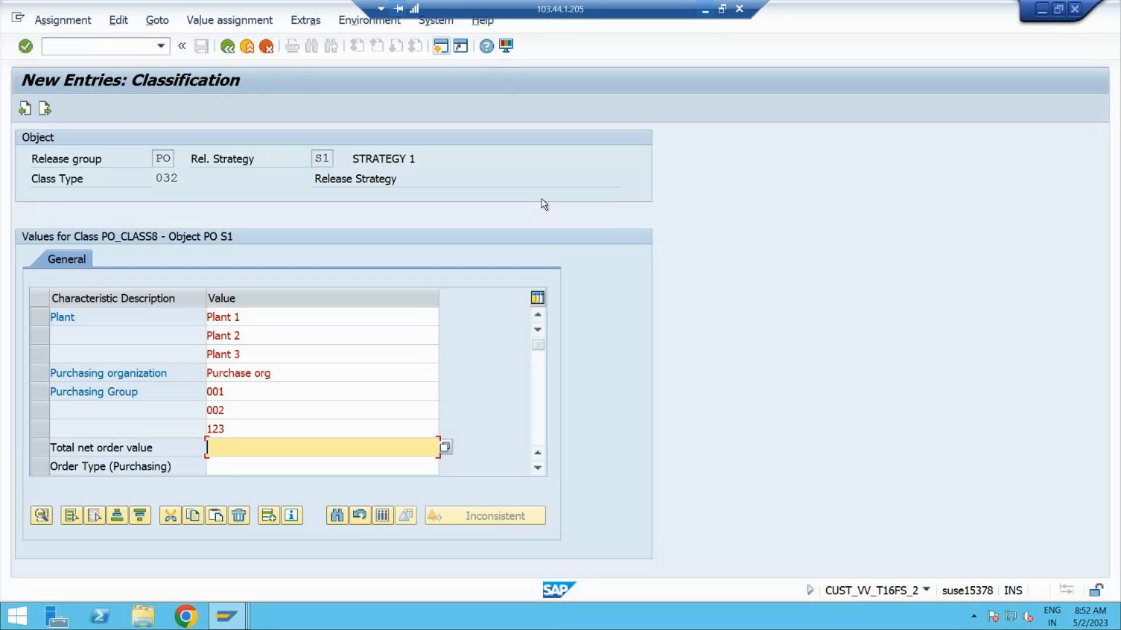
click(444, 448)
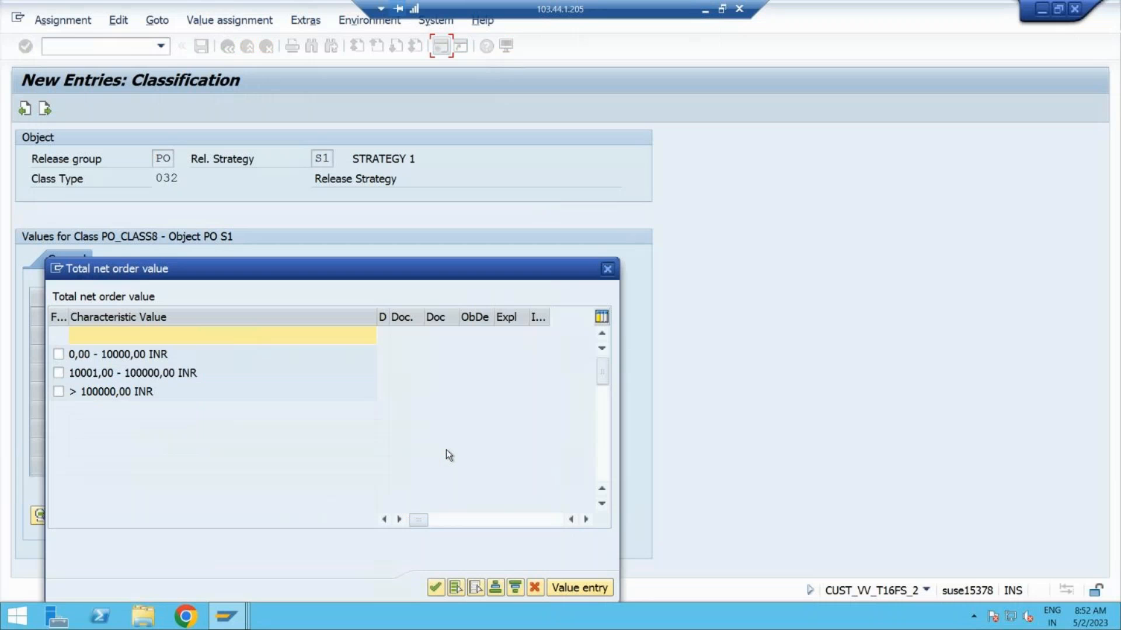
click(59, 355)
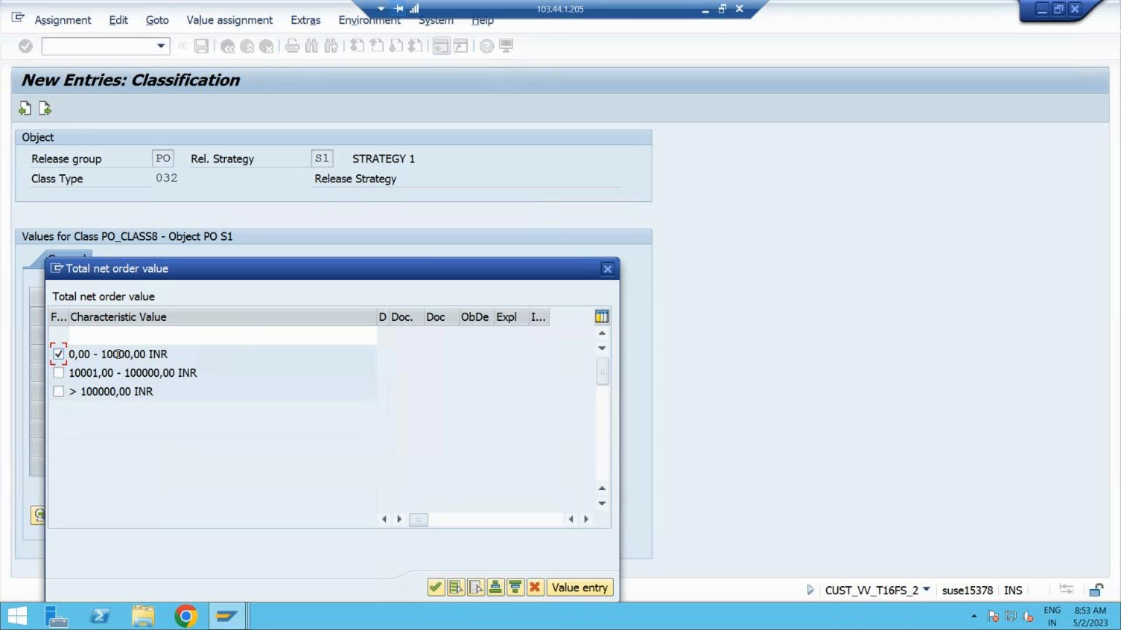
click(436, 587)
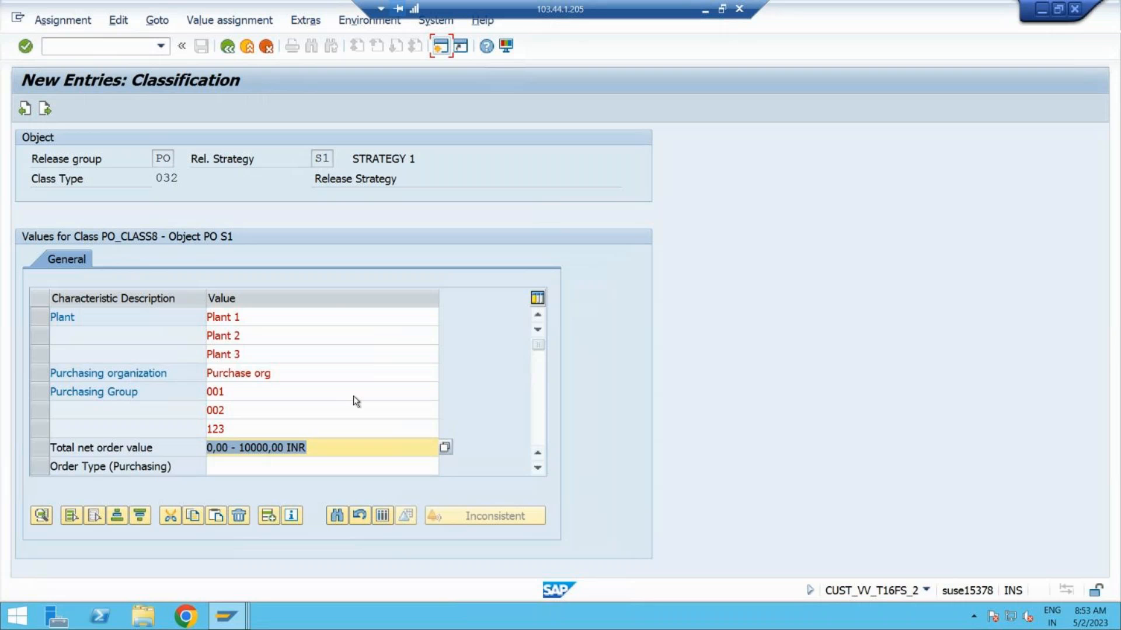
Set the purchasing order type characteristic to ZNB8
click(323, 471)
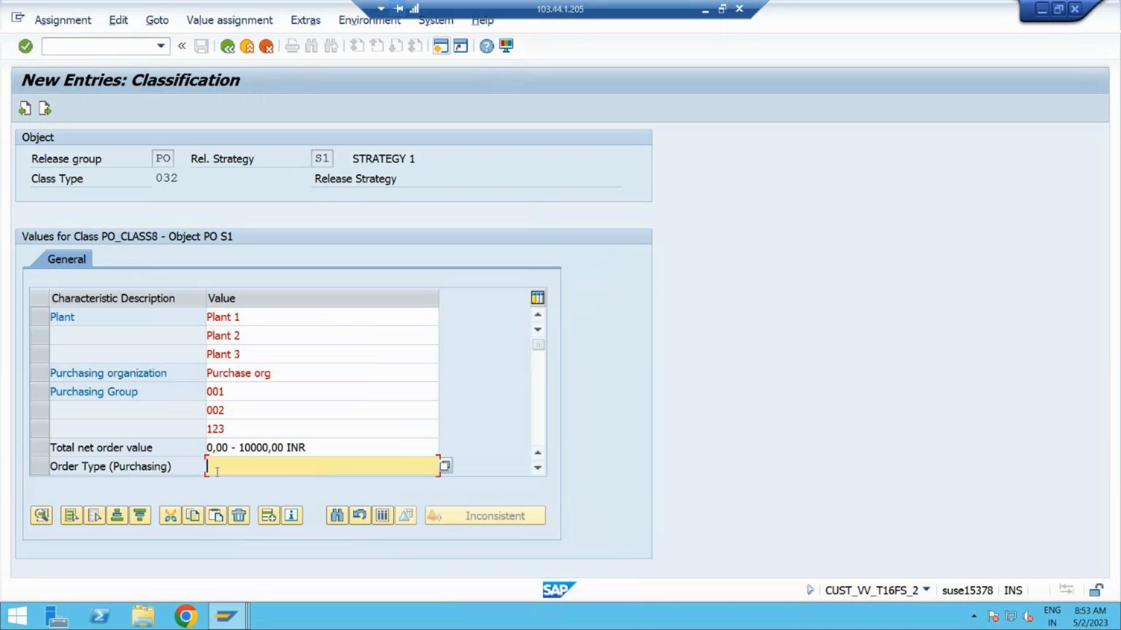
click(445, 467)
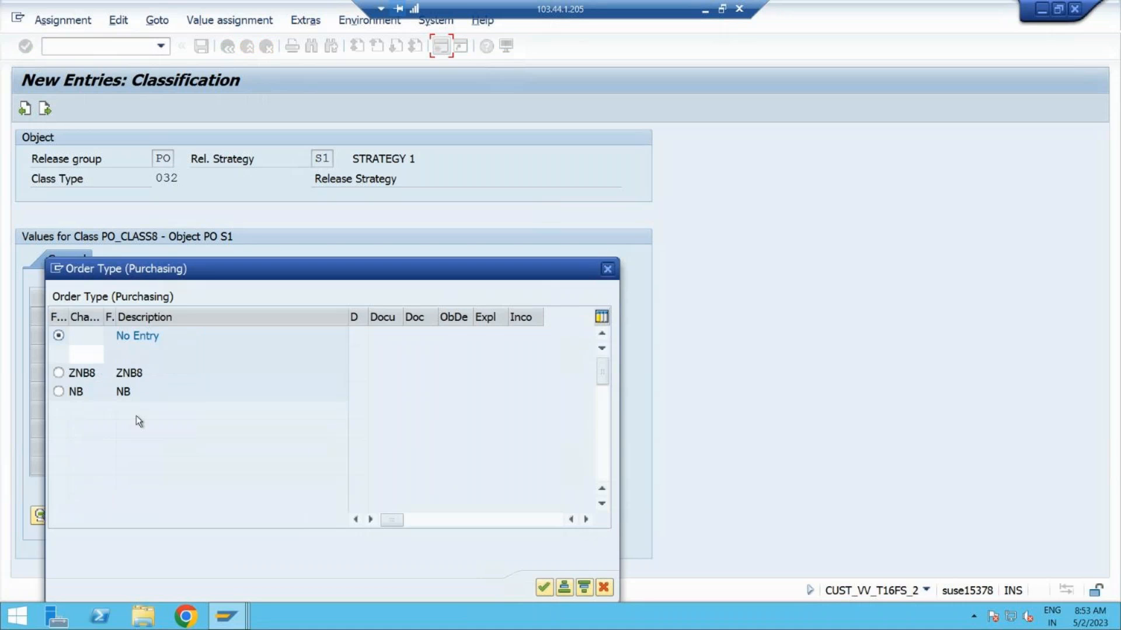
click(59, 372)
click(58, 391)
click(58, 372)
click(545, 588)
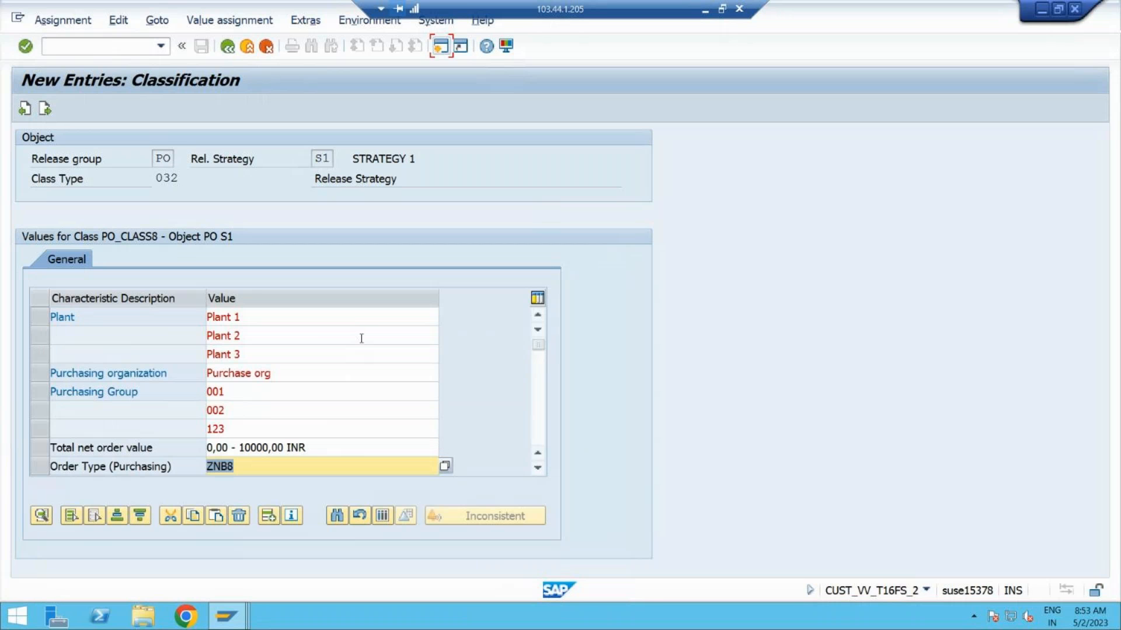
Switch the purchasing order type back and forth between NB and ZNB8, then confirm ZNB8 as the single value
click(445, 466)
click(58, 391)
click(60, 376)
click(58, 390)
click(59, 375)
click(58, 390)
click(58, 379)
click(57, 392)
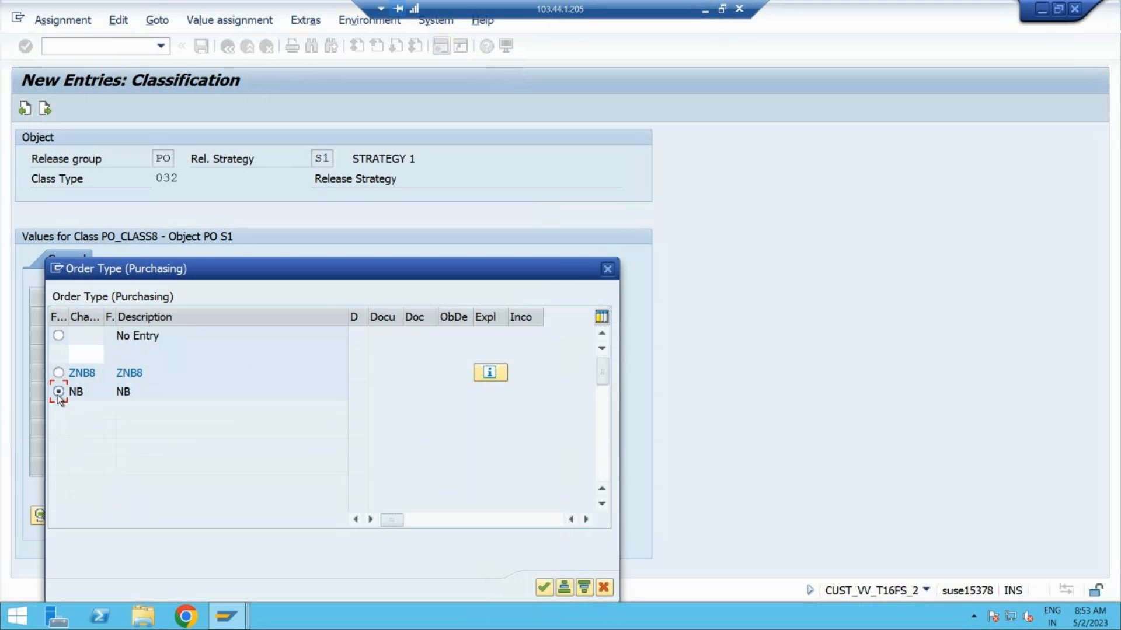
click(58, 377)
click(59, 392)
click(58, 373)
click(544, 588)
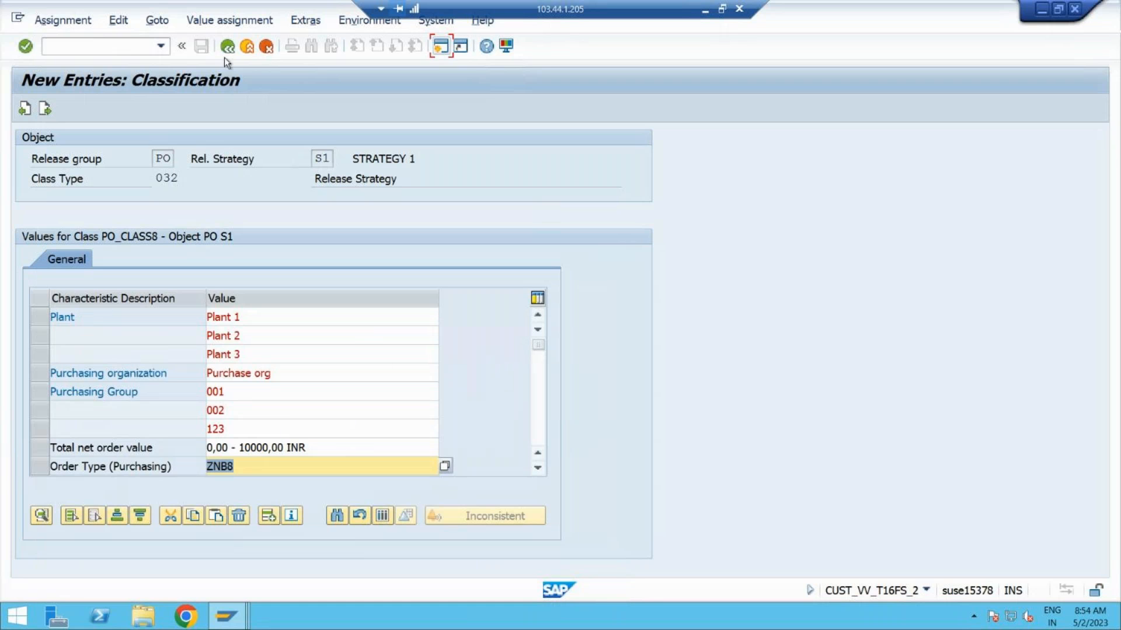
Confirm the classification values, return to the strategy details and save release strategy S1
key(Return)
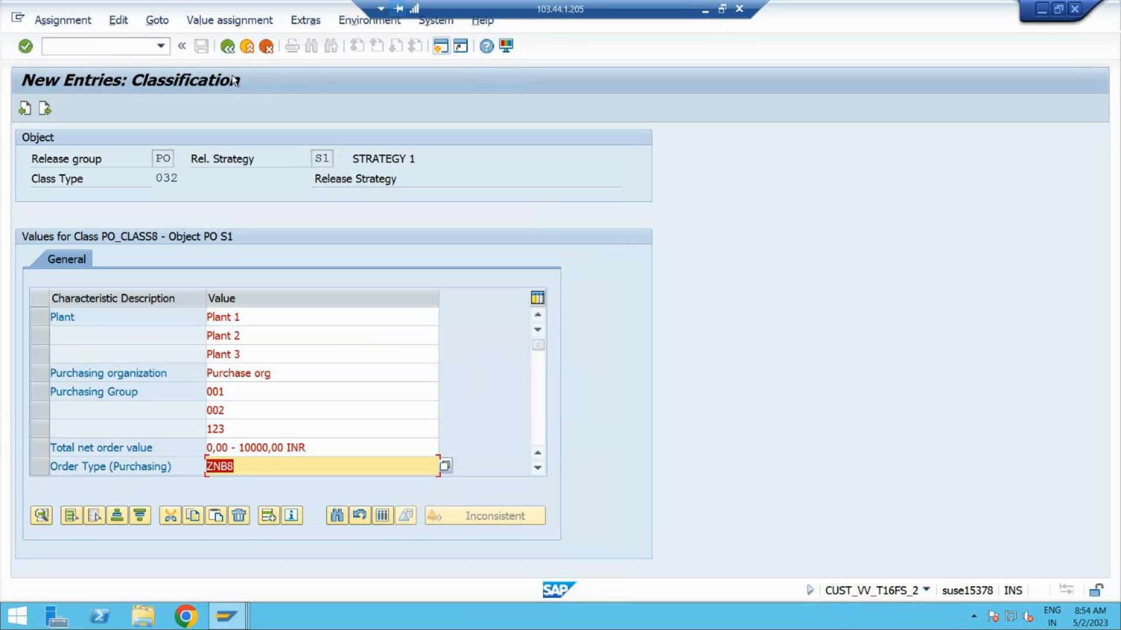
click(228, 47)
click(201, 47)
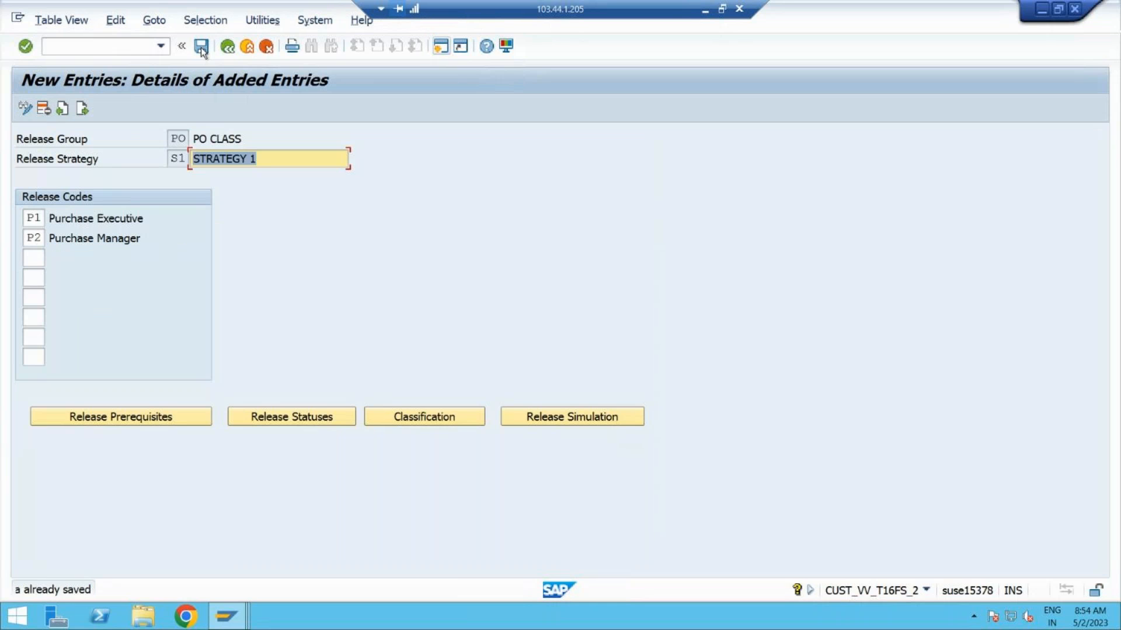
Simulate the release of strategy S1 by releasing code P1 and code P2 in order, and close the simulation
click(622, 419)
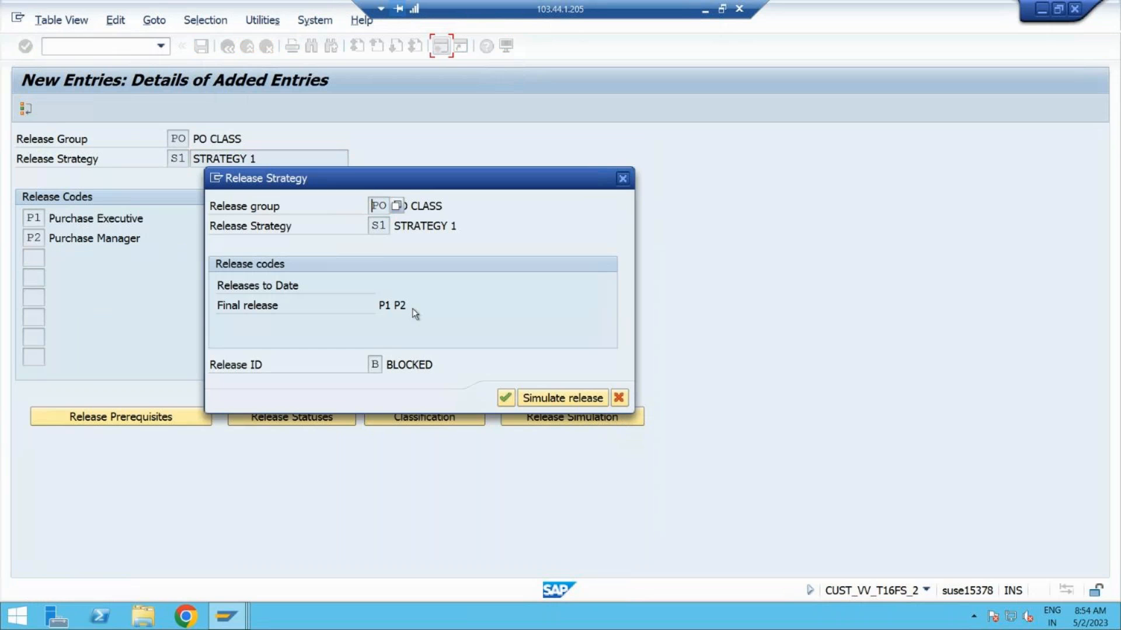
click(563, 400)
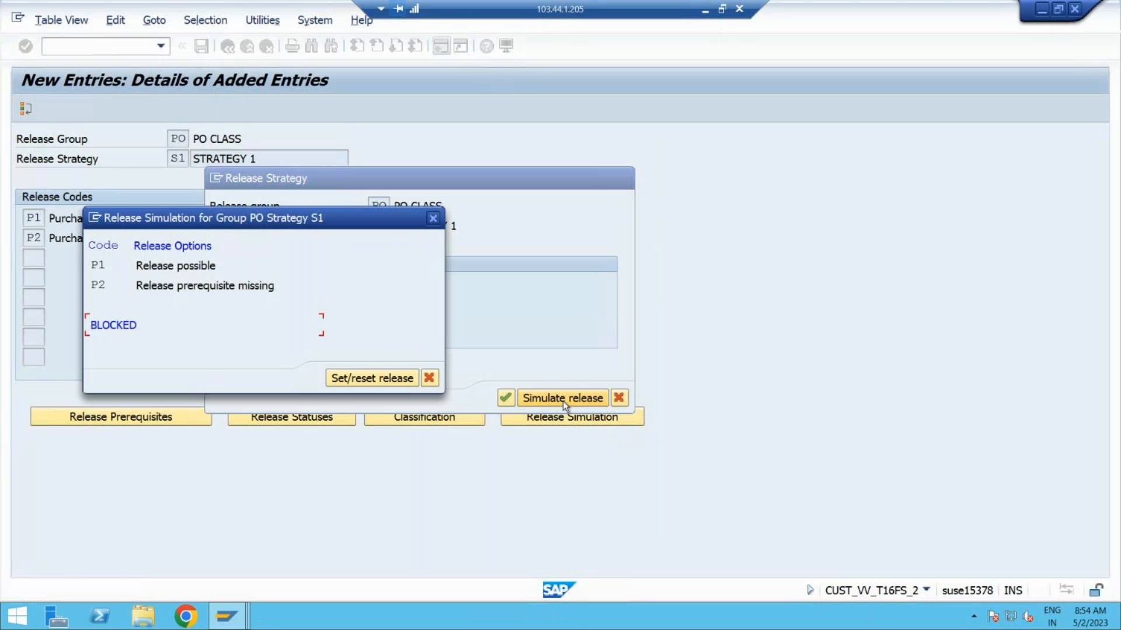
click(200, 267)
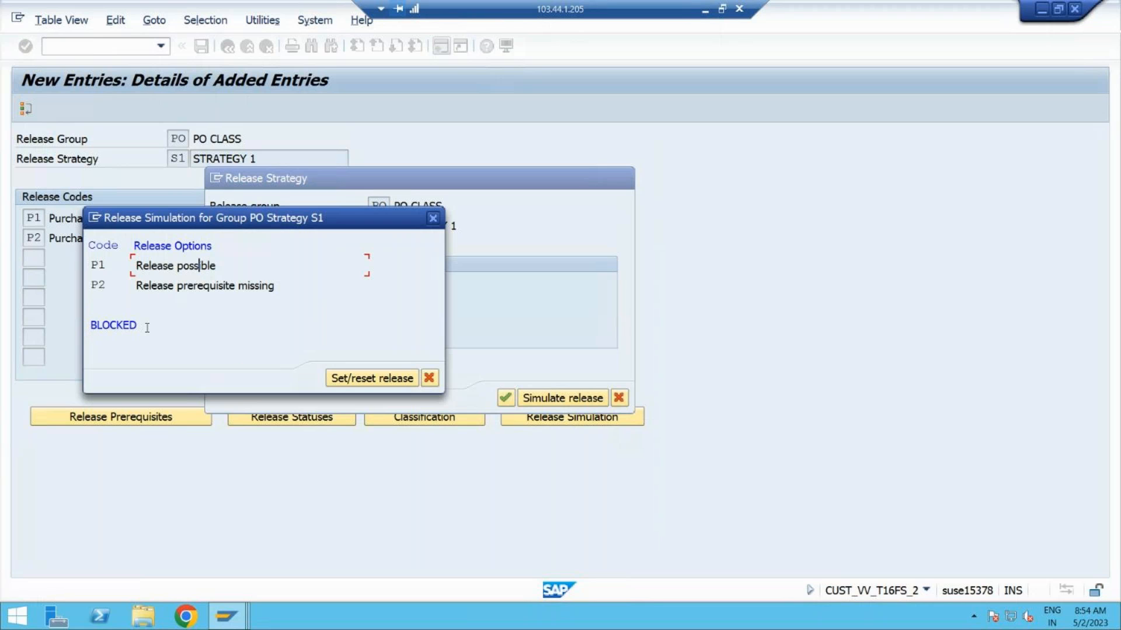
double_click(187, 265)
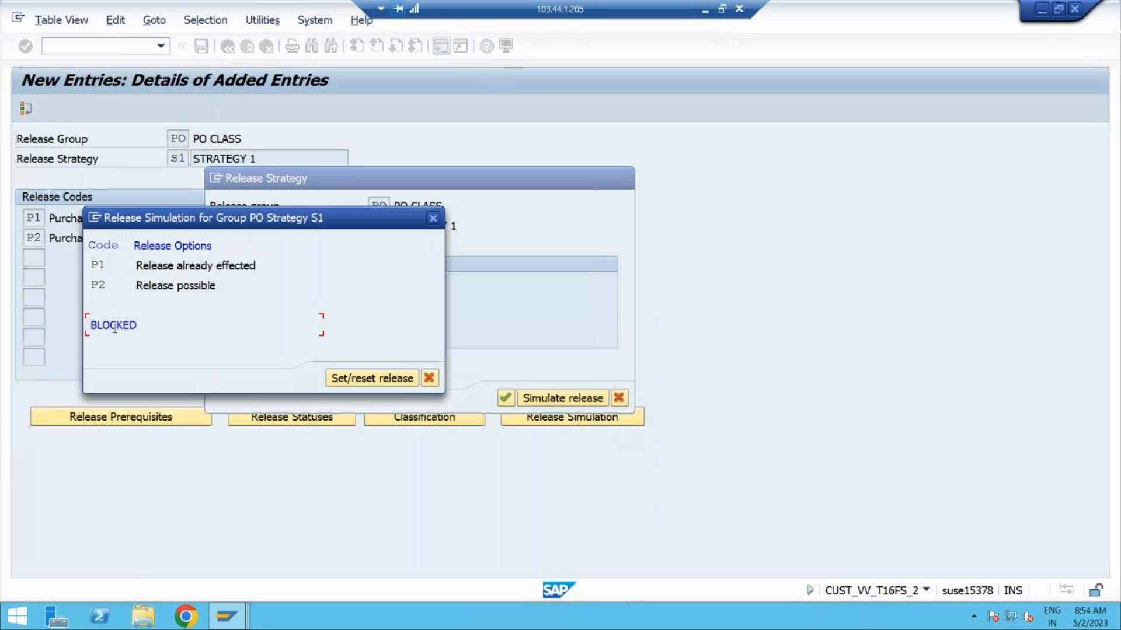
double_click(194, 285)
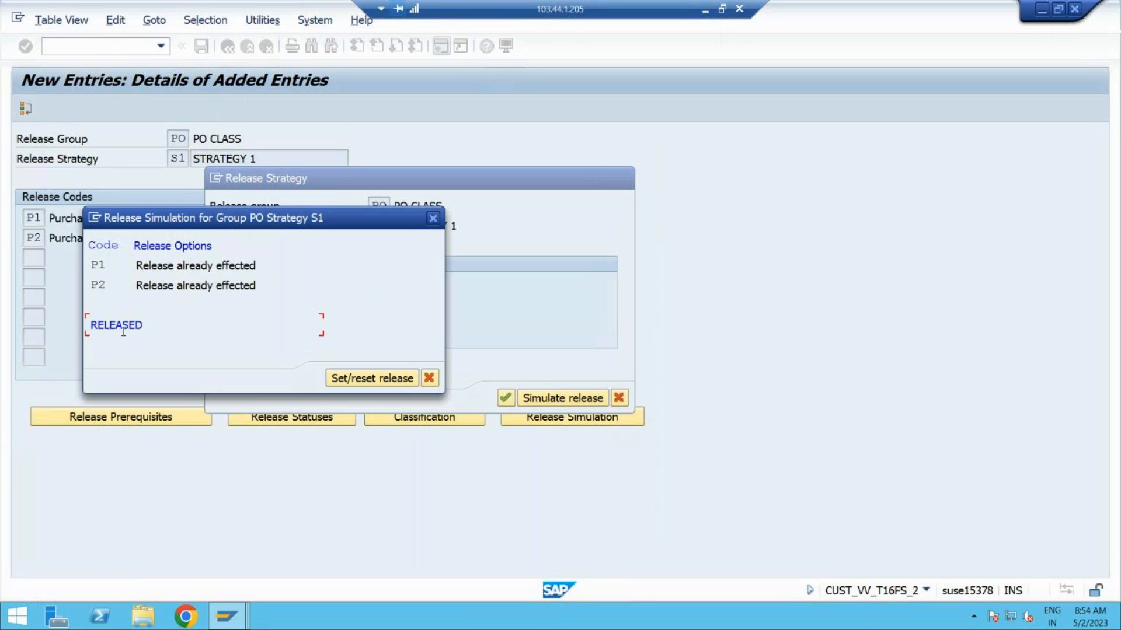
click(428, 380)
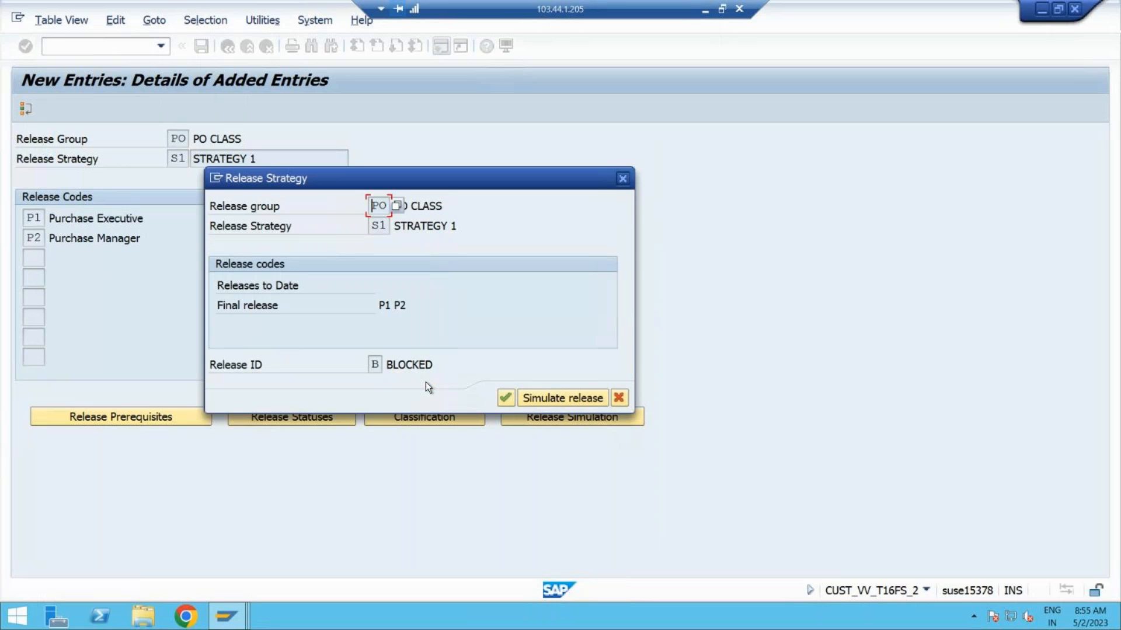
click(504, 399)
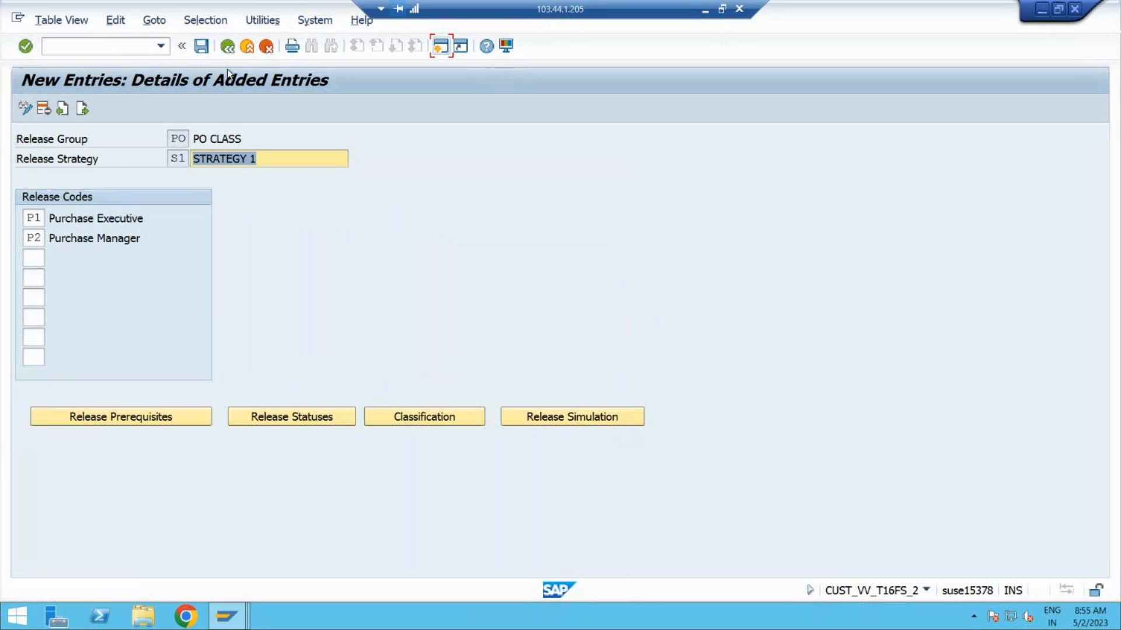
Save release strategy S1 again and return to the release strategies overview
click(200, 49)
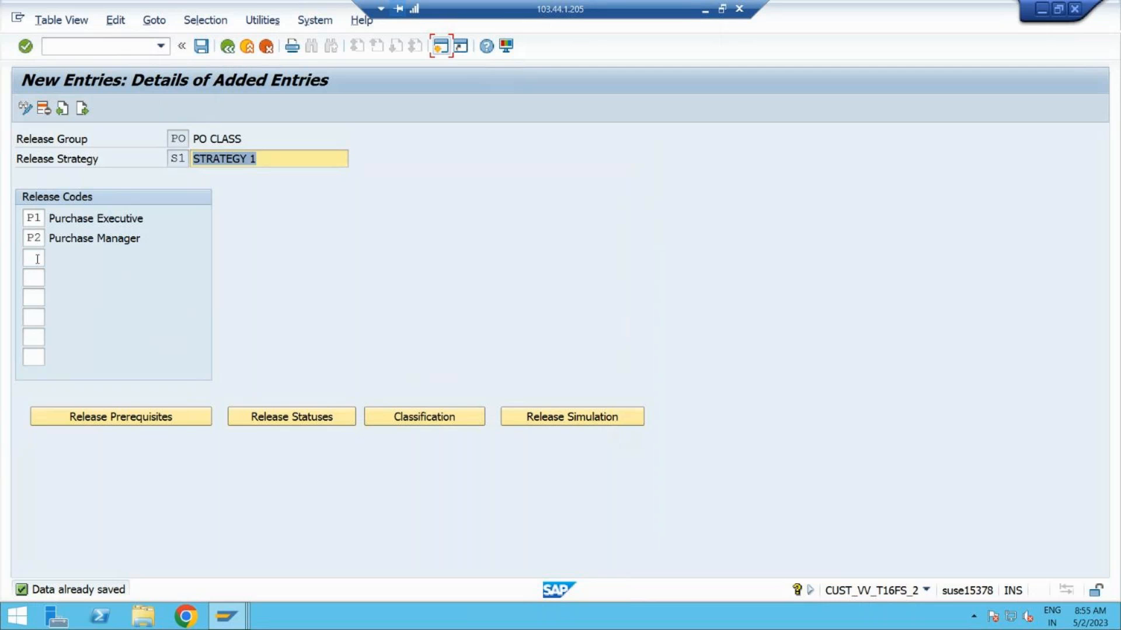
click(228, 46)
click(227, 49)
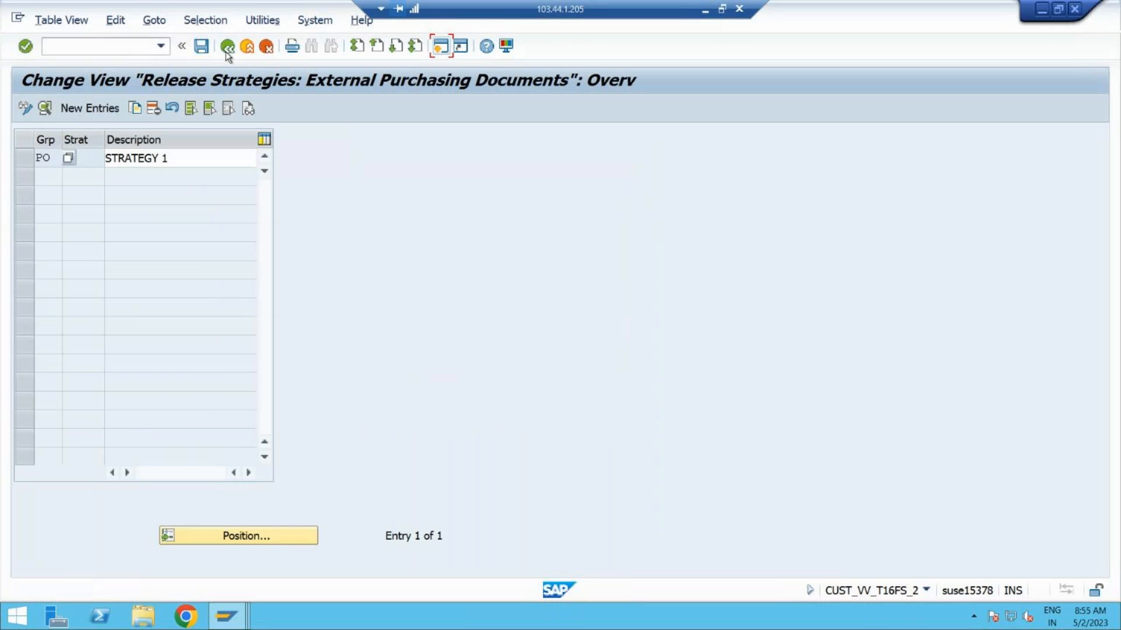
Create a new release strategy S2 in release group PO with the description STRATEGY 2
click(152, 158)
click(93, 108)
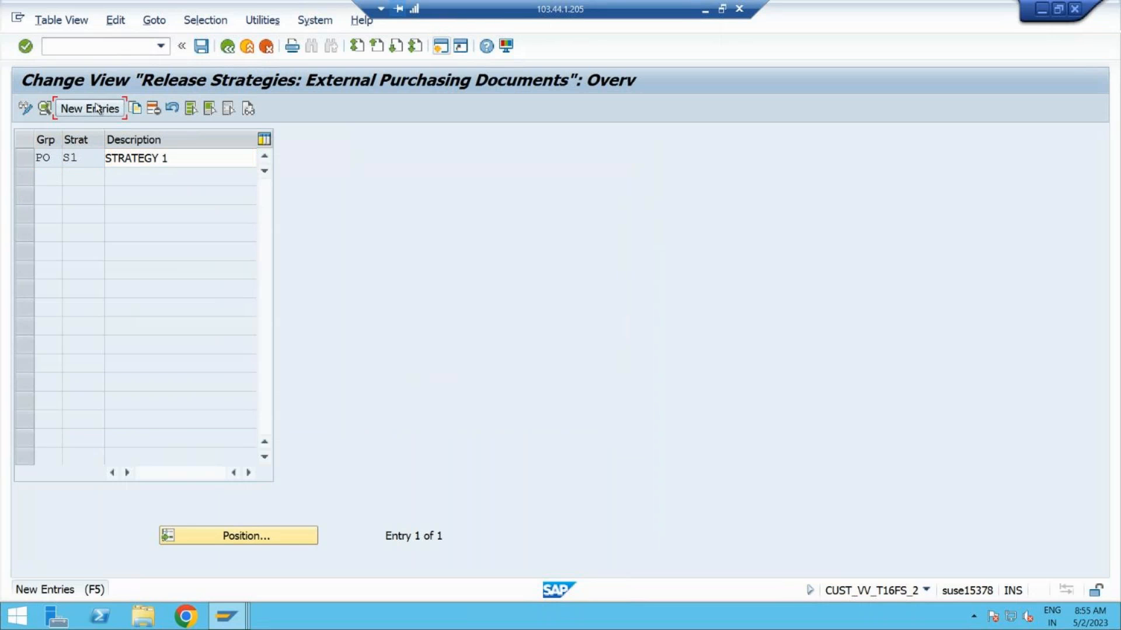
text(PO)
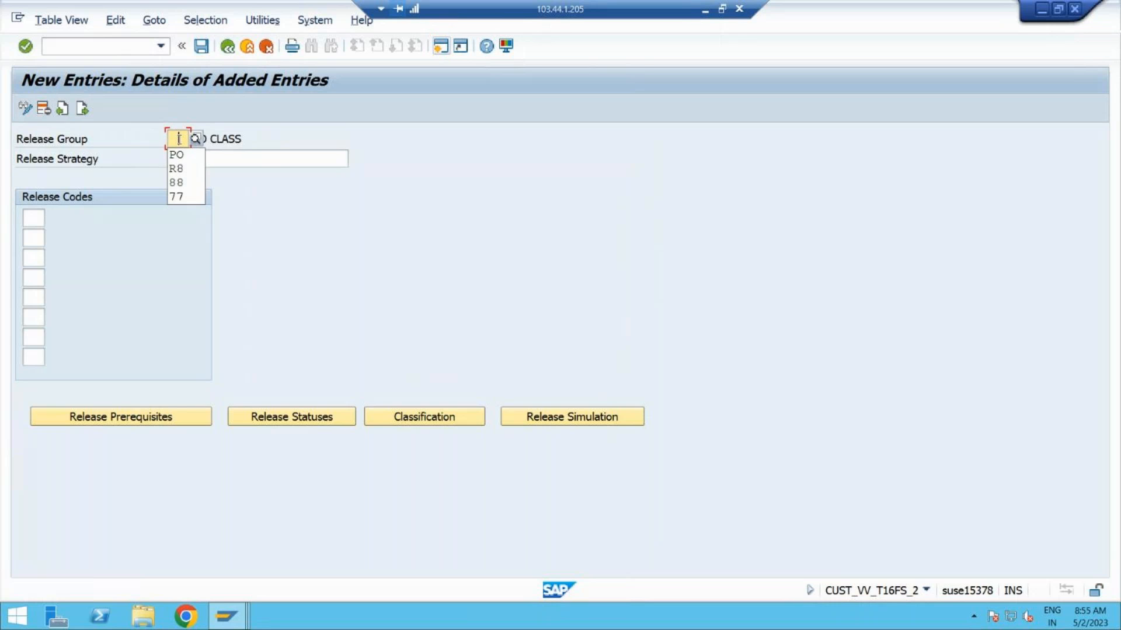
click(181, 157)
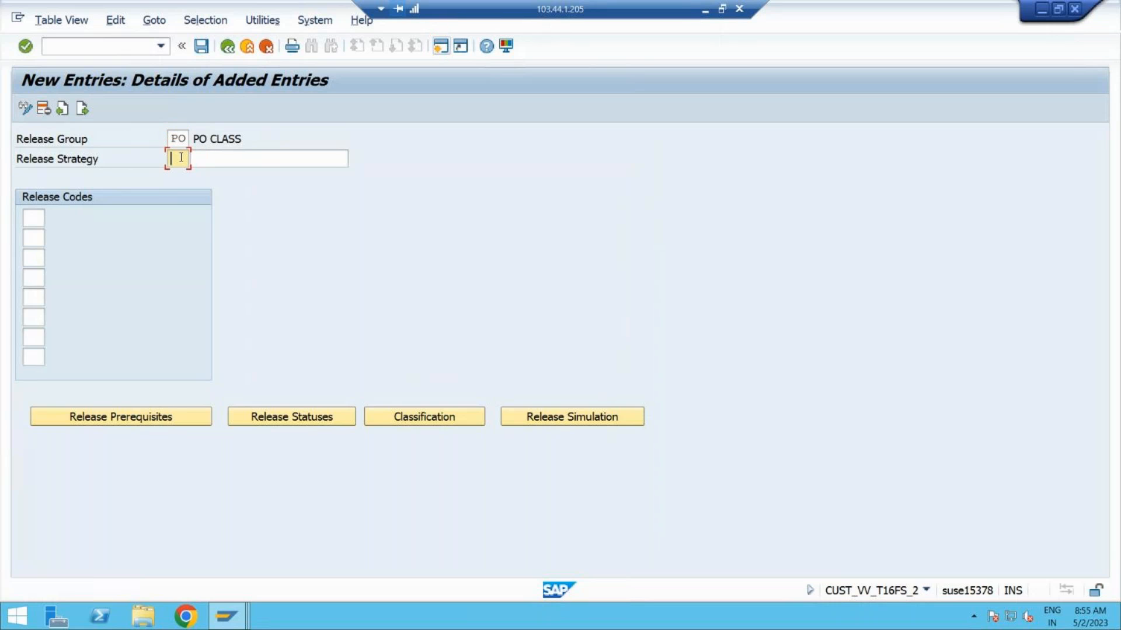
text(s1)
key(Tab)
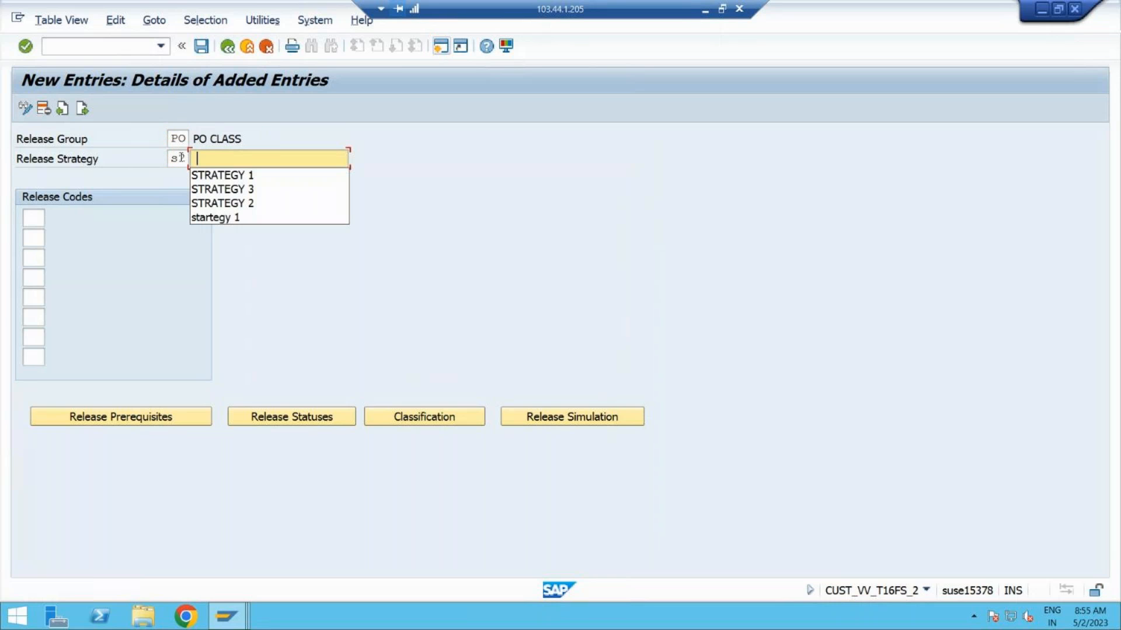
key(Down)
key(Down)
key(Down)
key(Return)
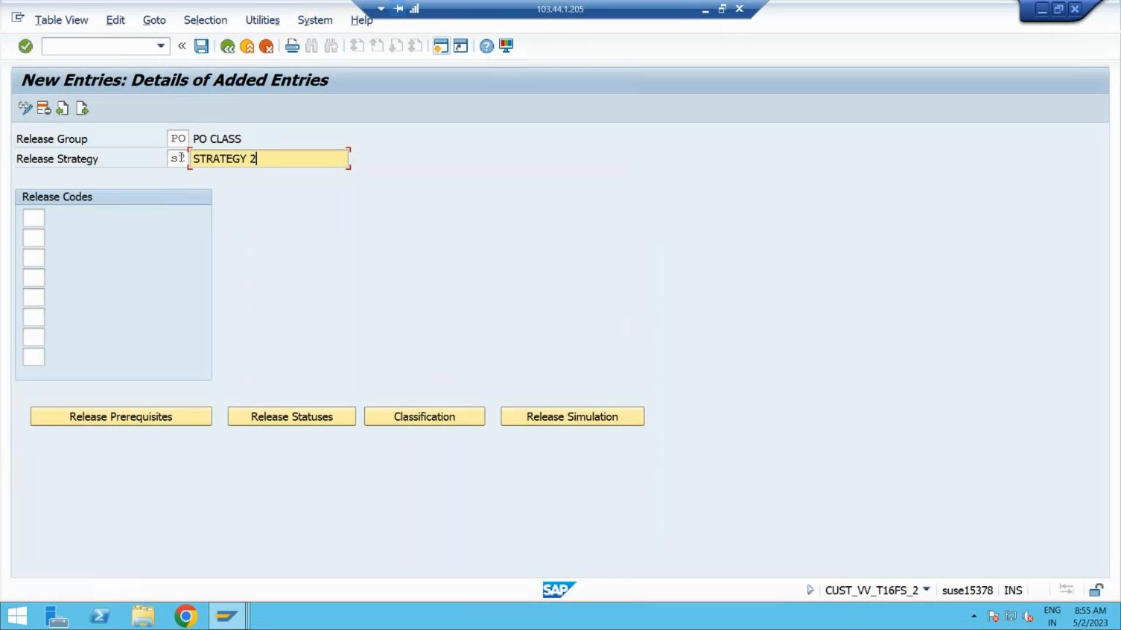
key(Return)
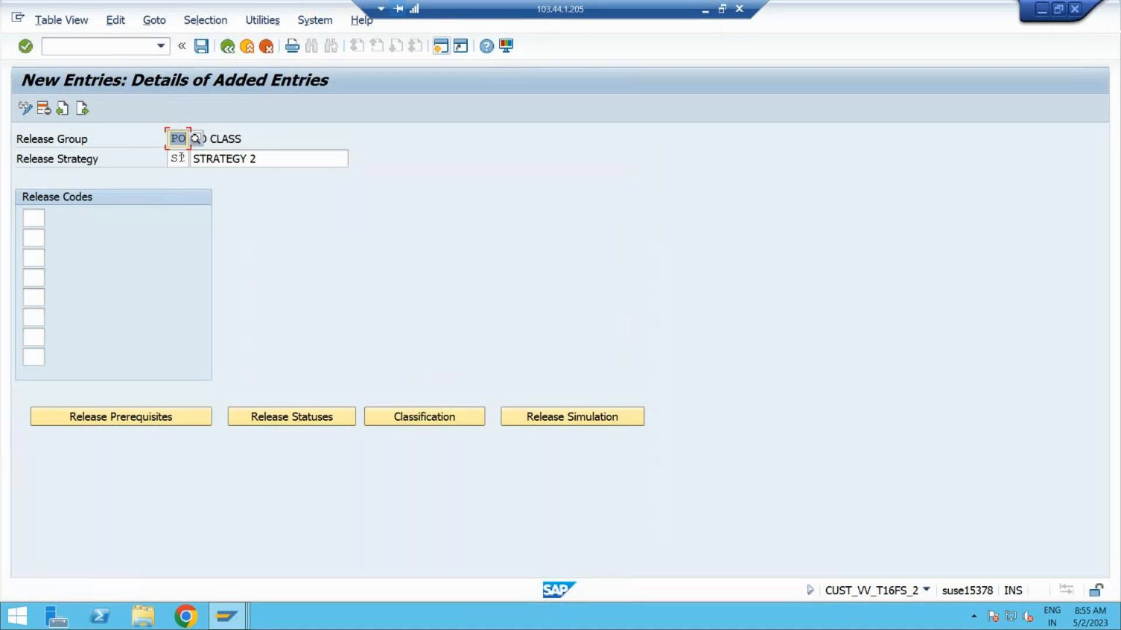
Assign release codes P1 (Purchase Executive), P2 (Purchase Manager) and P3 (SCM) to strategy S2
click(35, 219)
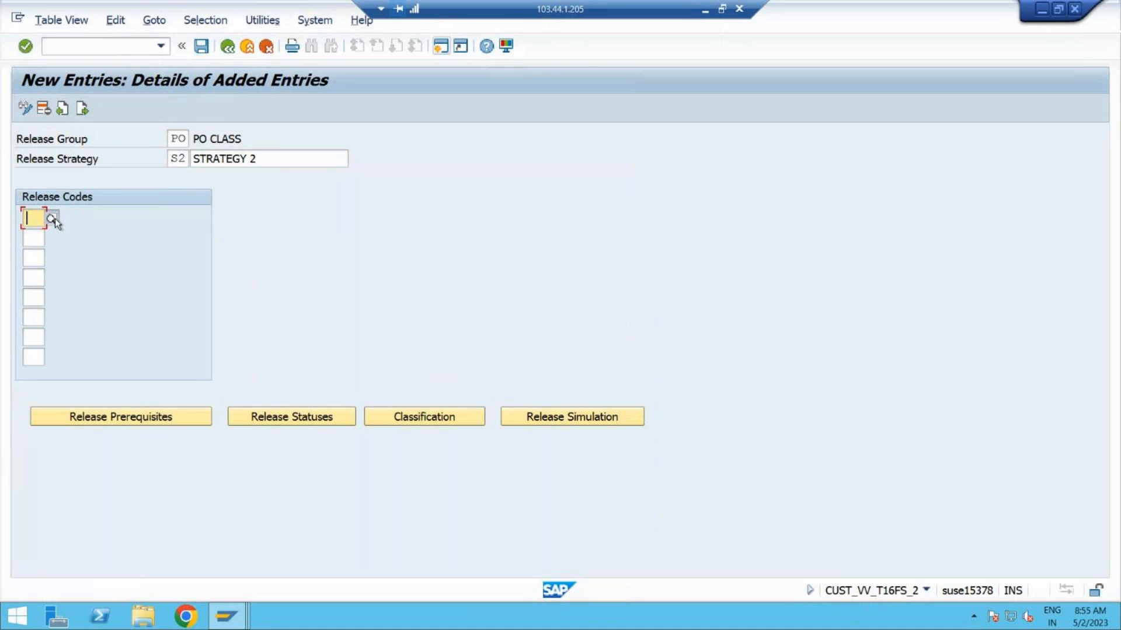
click(53, 219)
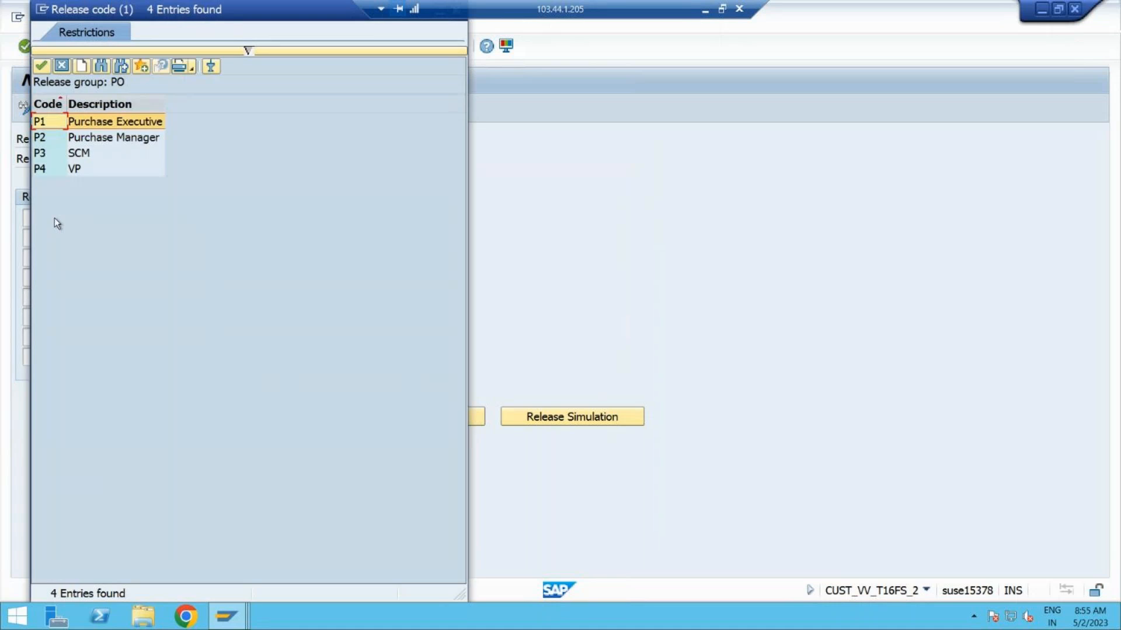
click(85, 121)
click(85, 121)
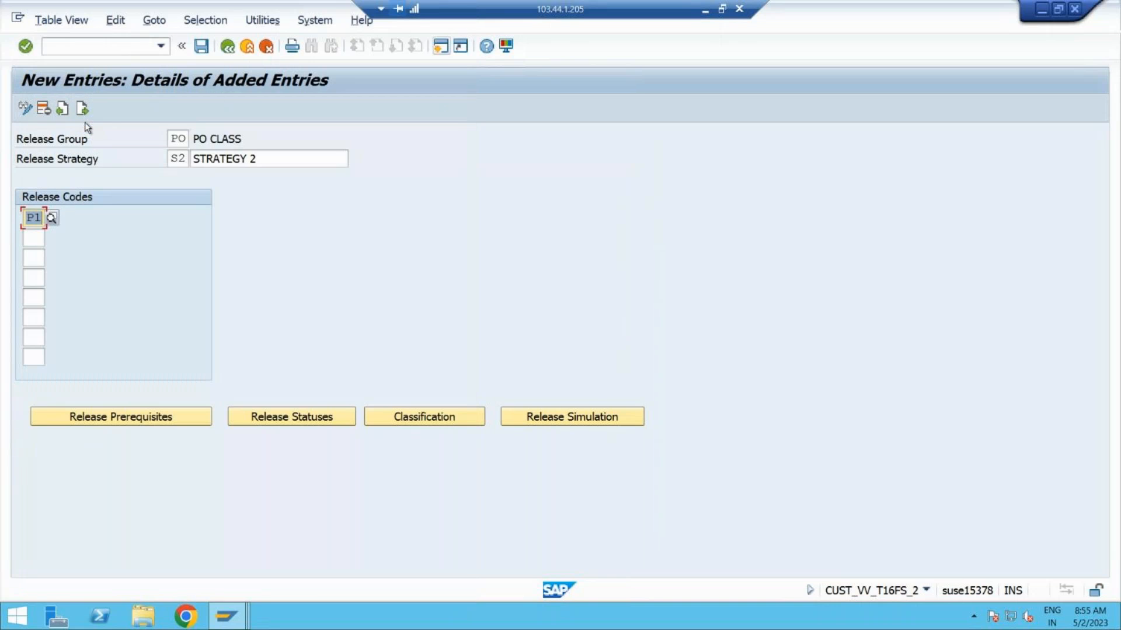
click(55, 238)
click(109, 144)
click(108, 144)
click(39, 258)
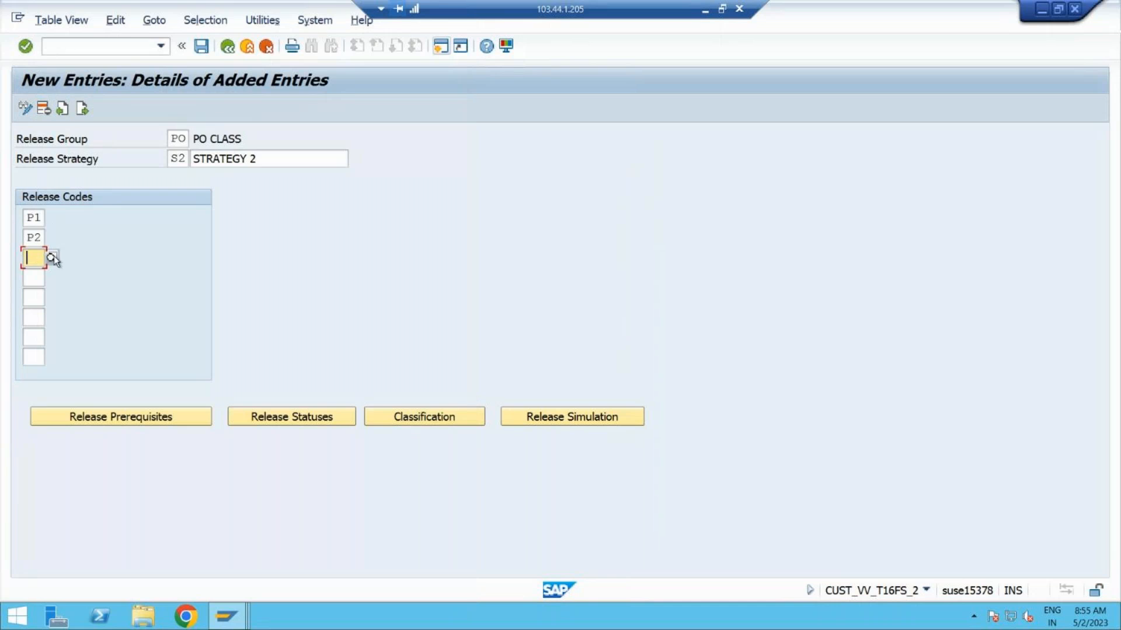
click(51, 257)
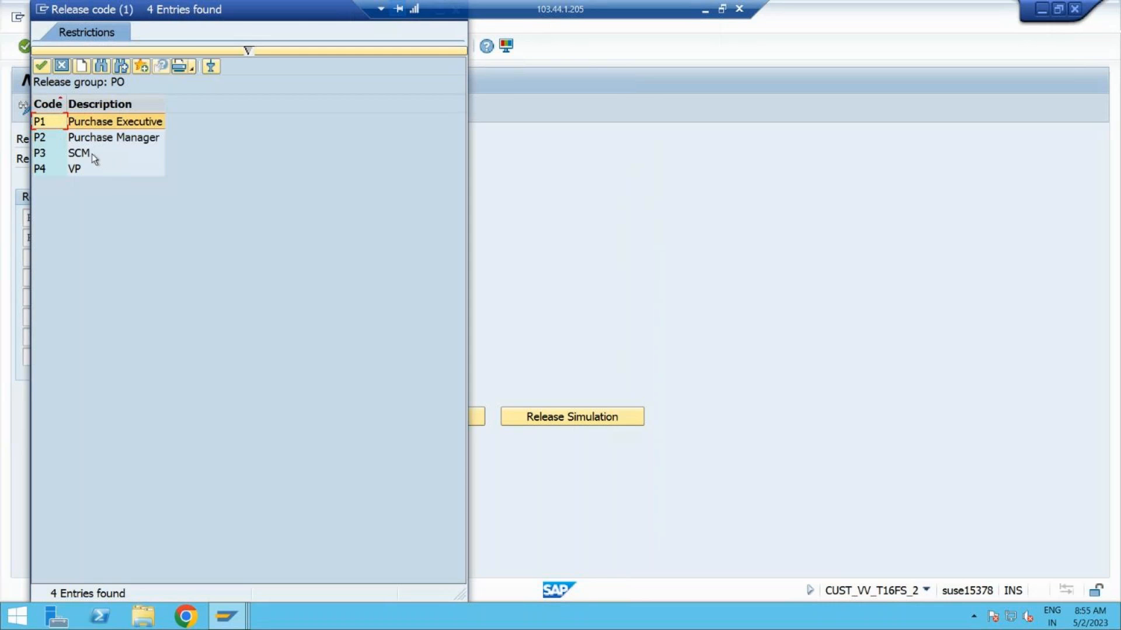
double_click(93, 153)
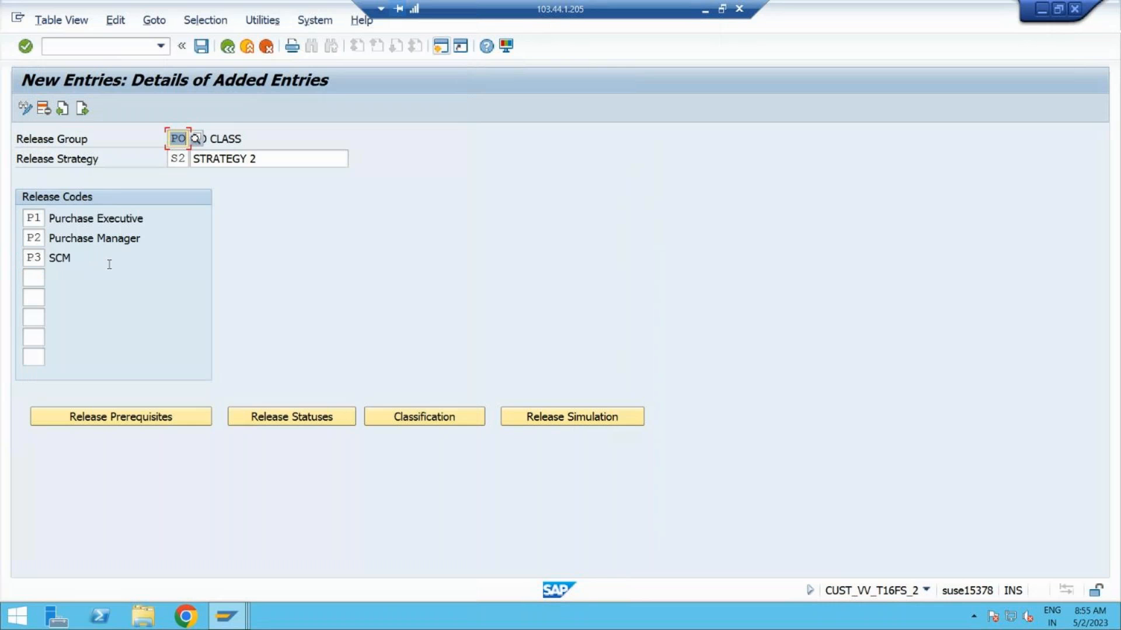
Define the release prerequisites of strategy S2 so P2 requires P1, and P3 requires both P1 and P2
click(175, 417)
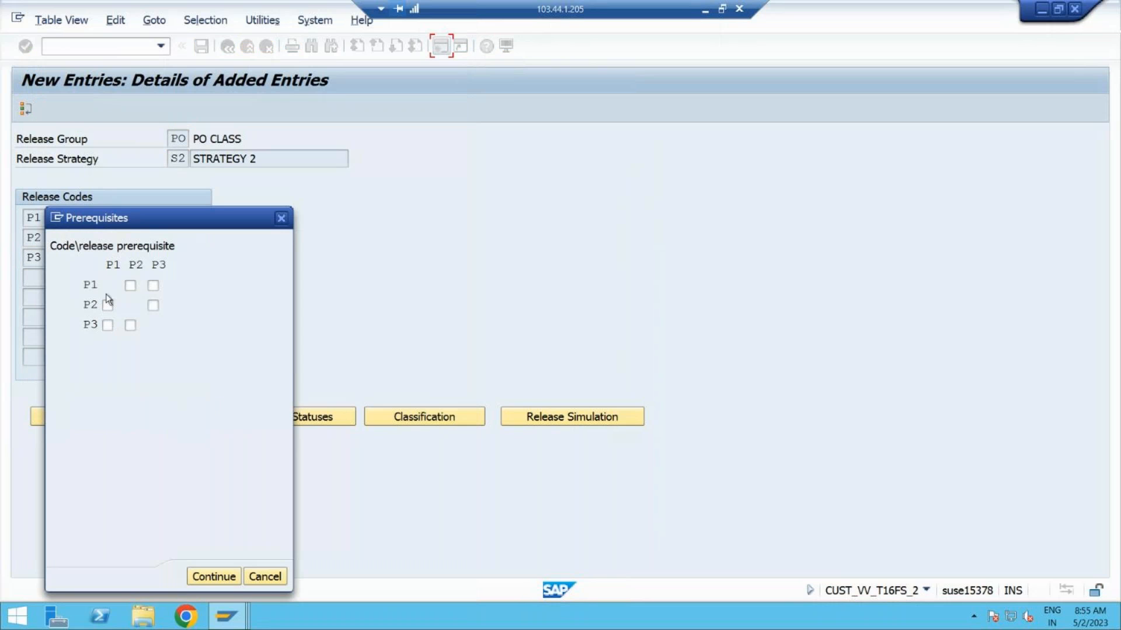
click(107, 305)
drag(212, 221, 408, 164)
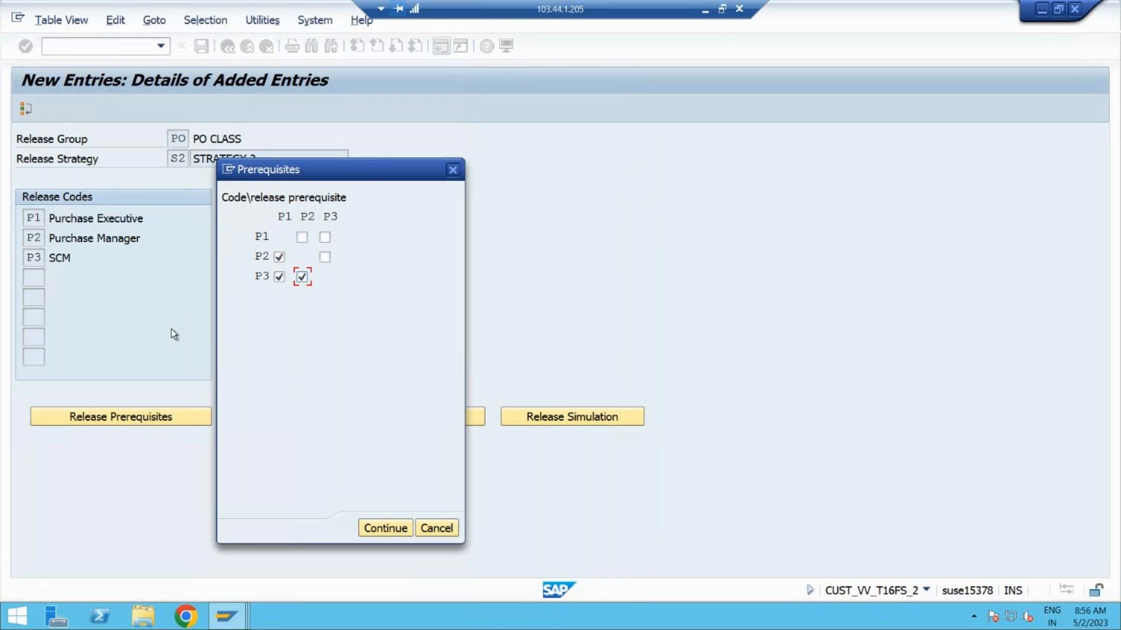
click(379, 528)
Confirm the release statuses of S2 as blocked until P1, P2 and P3 have all released, and save the strategy
click(202, 45)
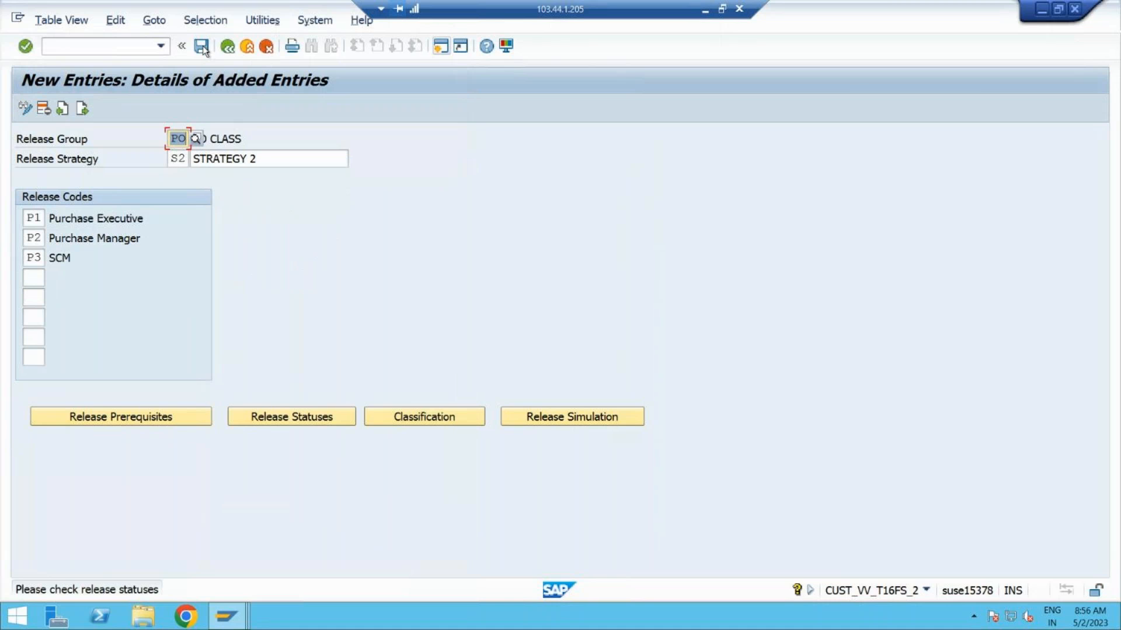
click(314, 418)
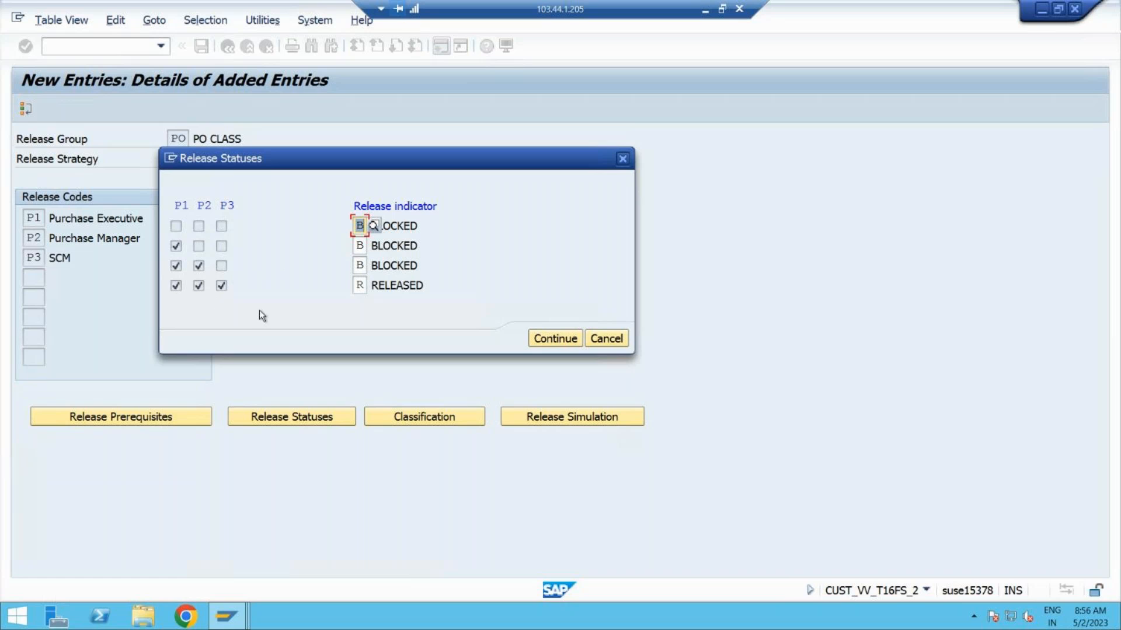
click(549, 339)
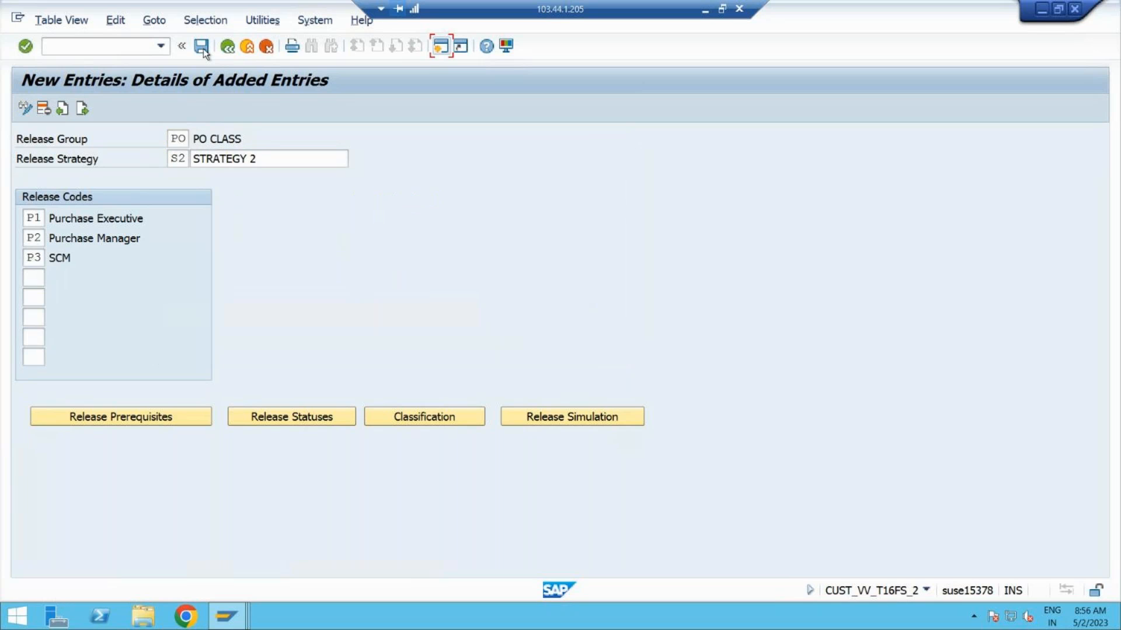
click(202, 47)
Assign plants 77P1, 77P2 and 77P3 in the classification of strategy S2
click(464, 420)
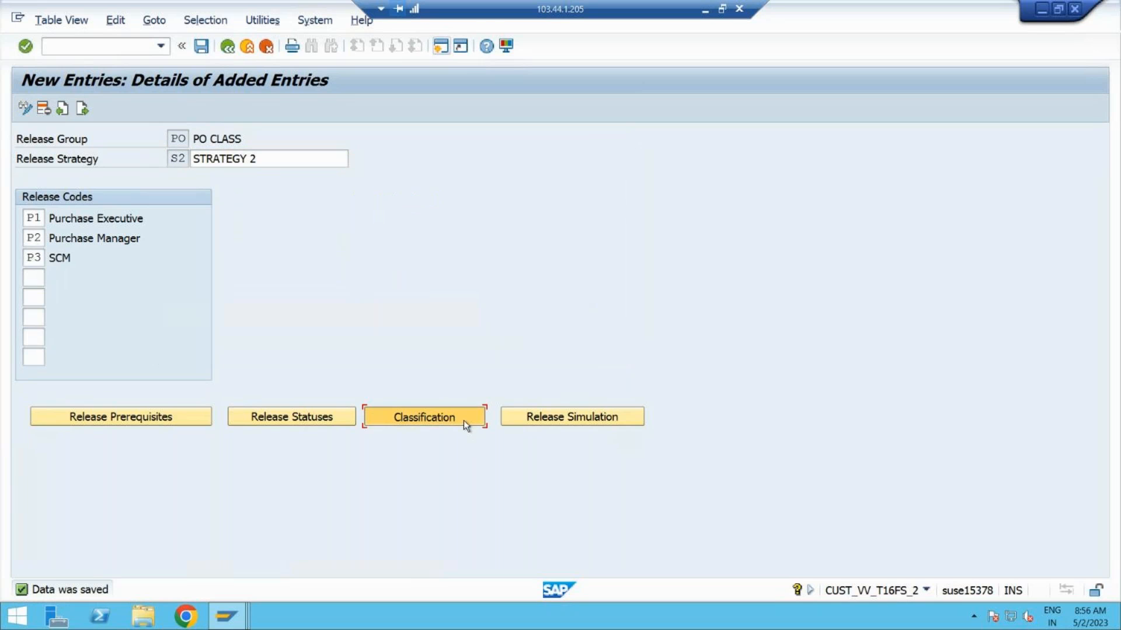
click(403, 320)
click(444, 316)
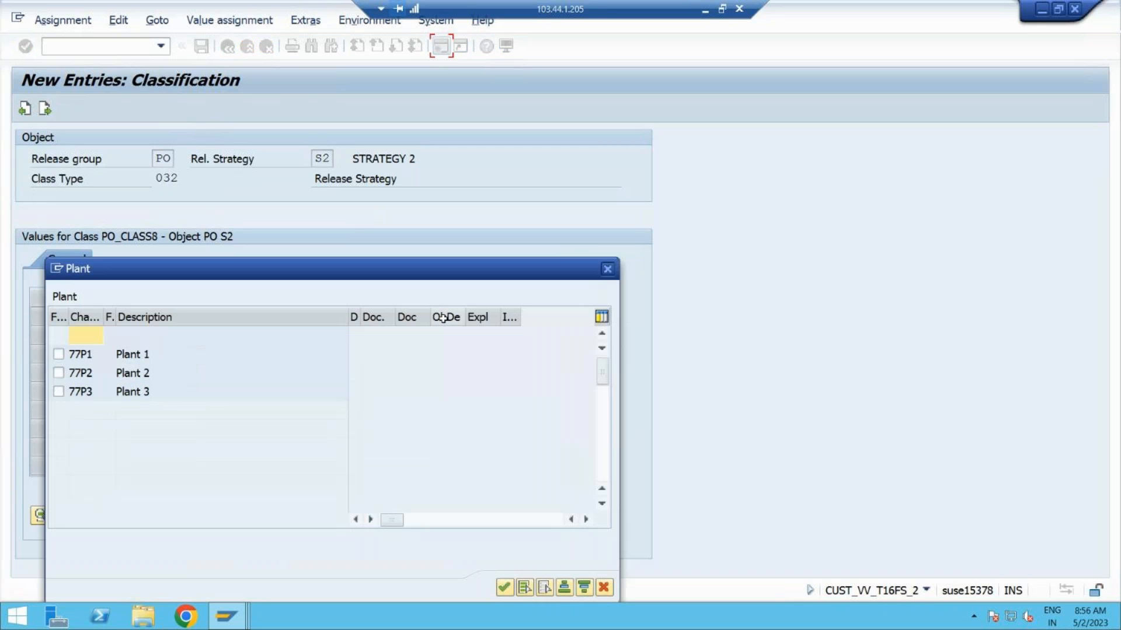
click(63, 355)
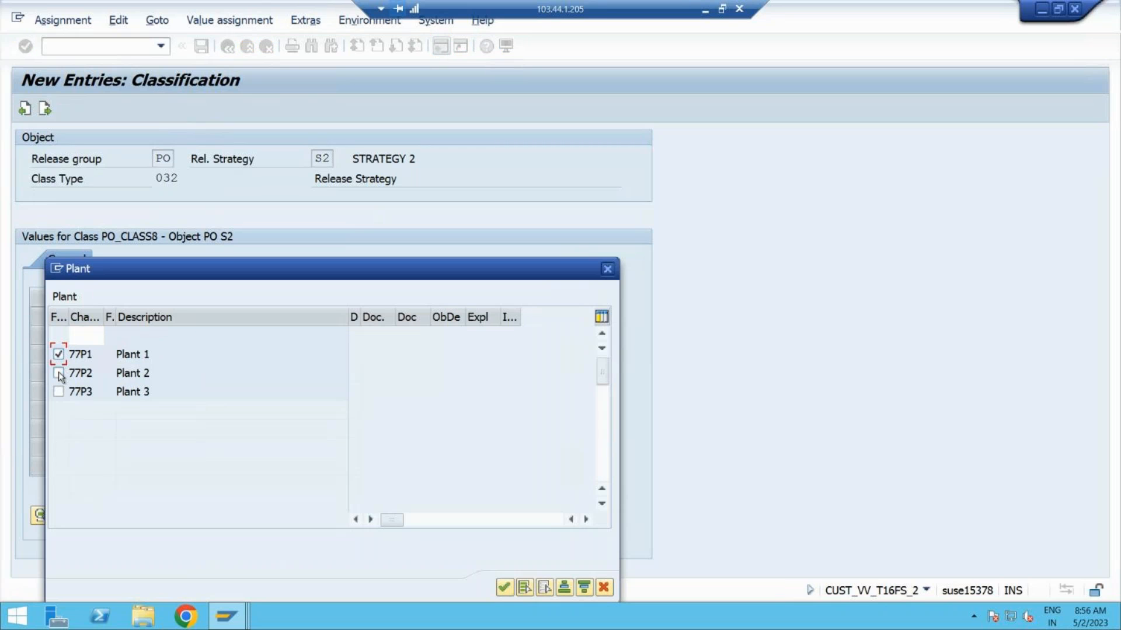
click(59, 391)
click(504, 587)
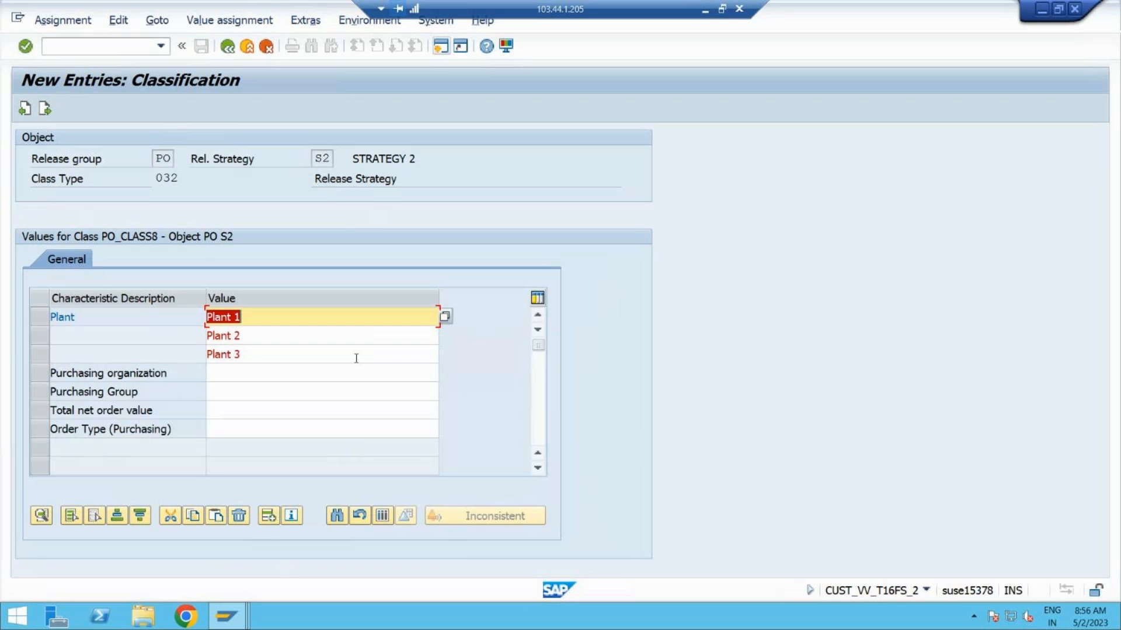
Set the purchasing organization to 77P0 (Purchase org) in the classification of strategy S2
click(341, 376)
click(445, 375)
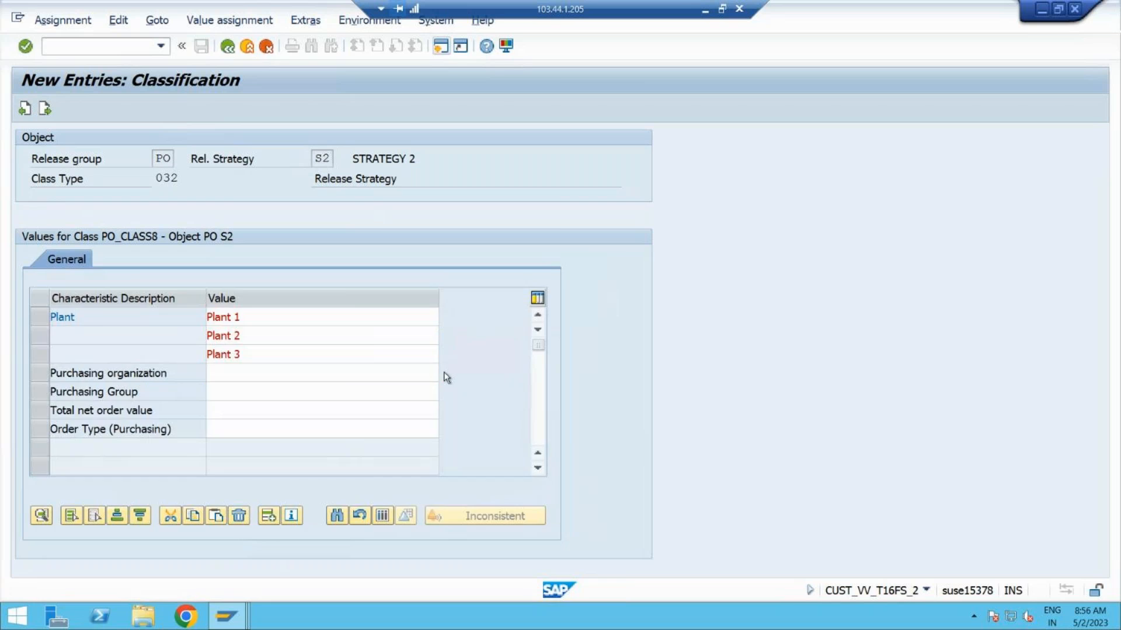
click(59, 373)
click(544, 587)
key(Return)
Assign purchasing groups 001, 002 and 123 in the classification of strategy S2
click(398, 393)
click(445, 391)
click(58, 354)
click(58, 373)
click(59, 391)
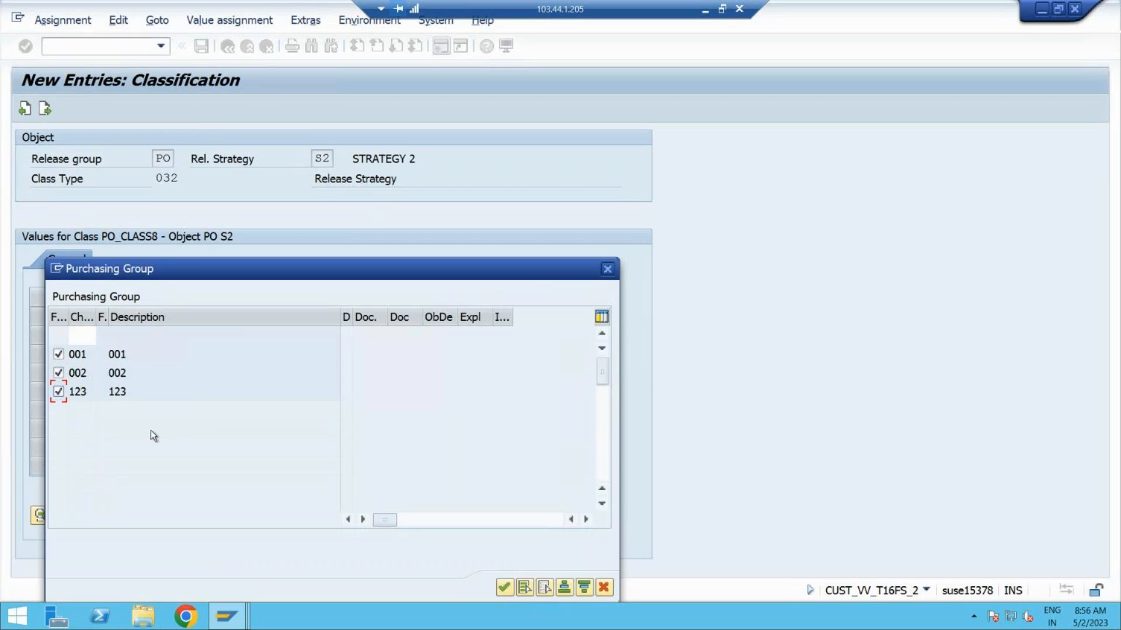
click(505, 587)
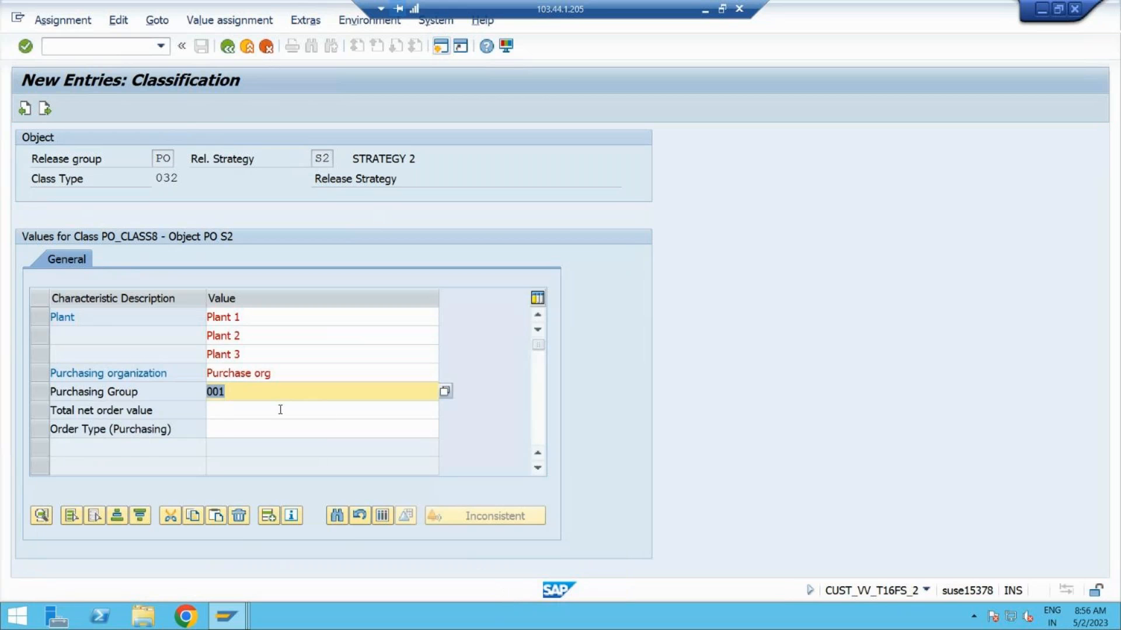
Set the total net order value of strategy S2 to the range 10001,00 - 100000,00 INR
click(257, 449)
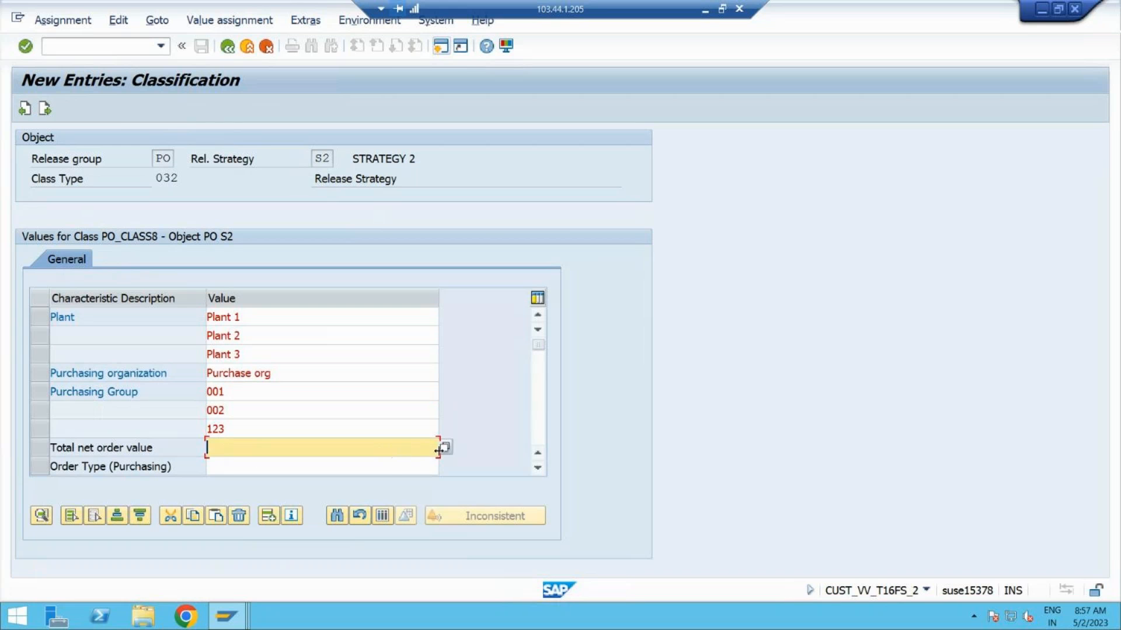
click(442, 449)
click(59, 373)
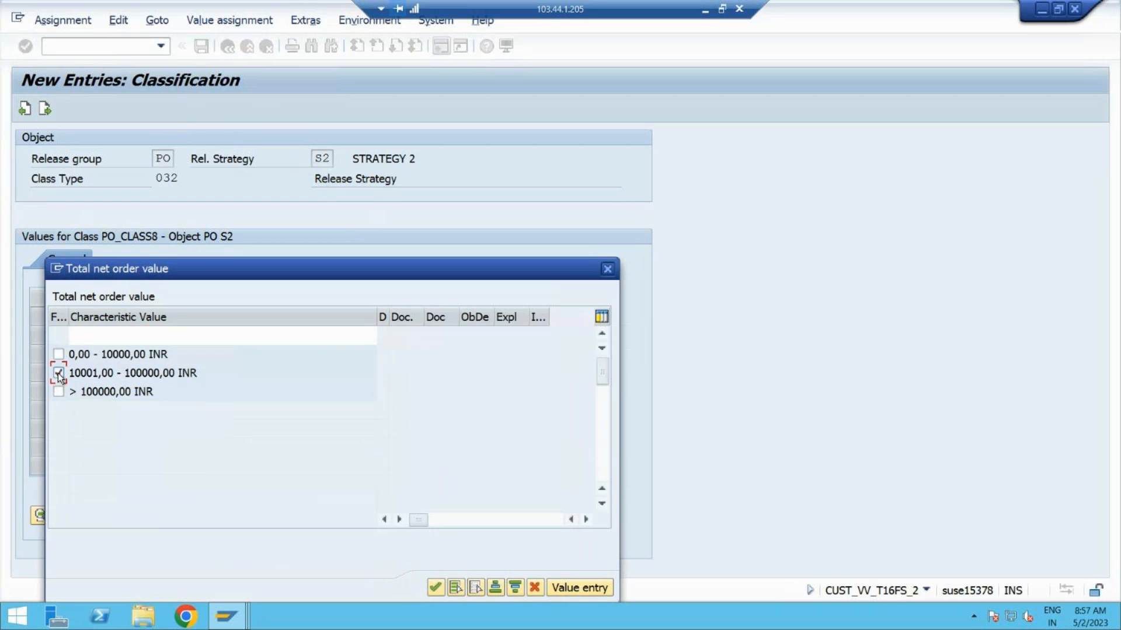
click(439, 591)
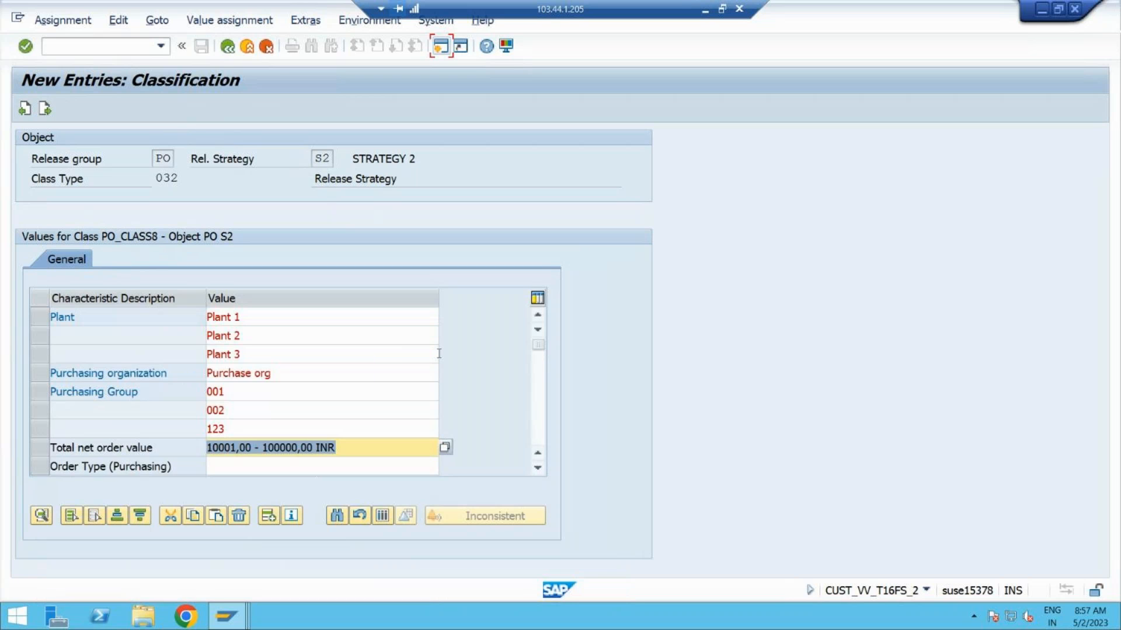
Set the purchasing order type of strategy S2 to ZNB8, then return to the strategy details and save
click(537, 468)
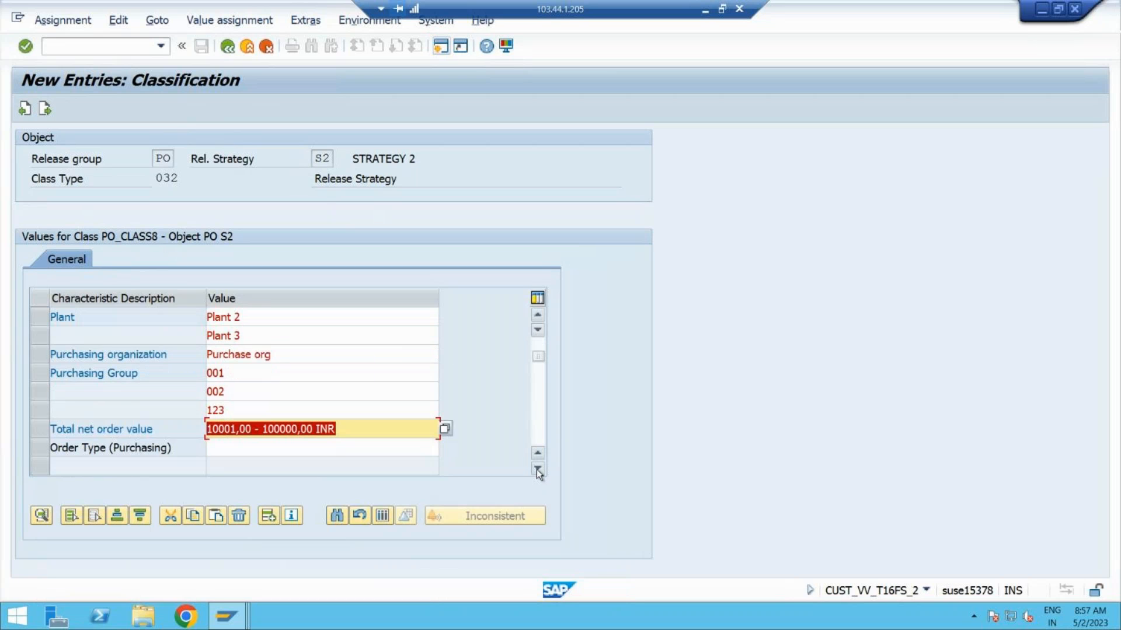
click(537, 468)
click(244, 430)
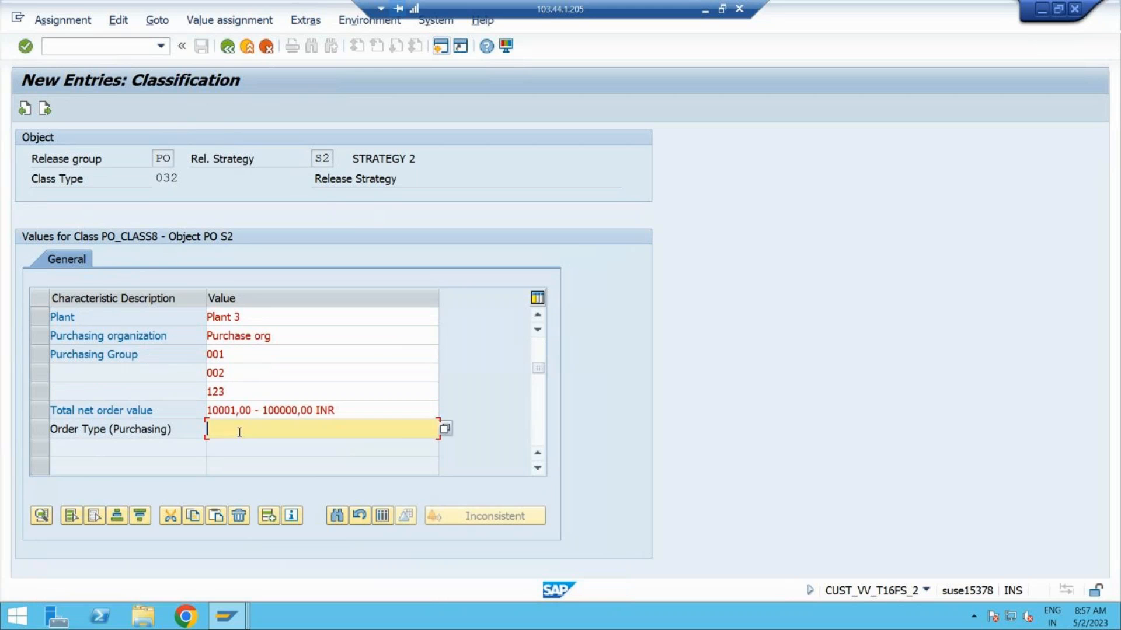
click(445, 430)
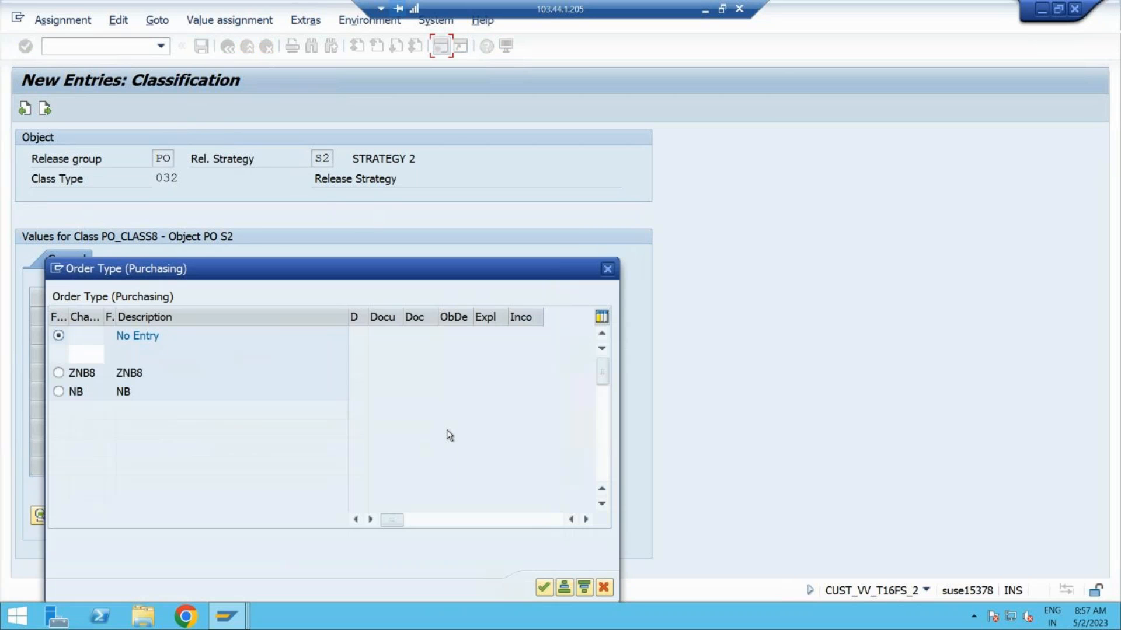
click(59, 373)
click(543, 587)
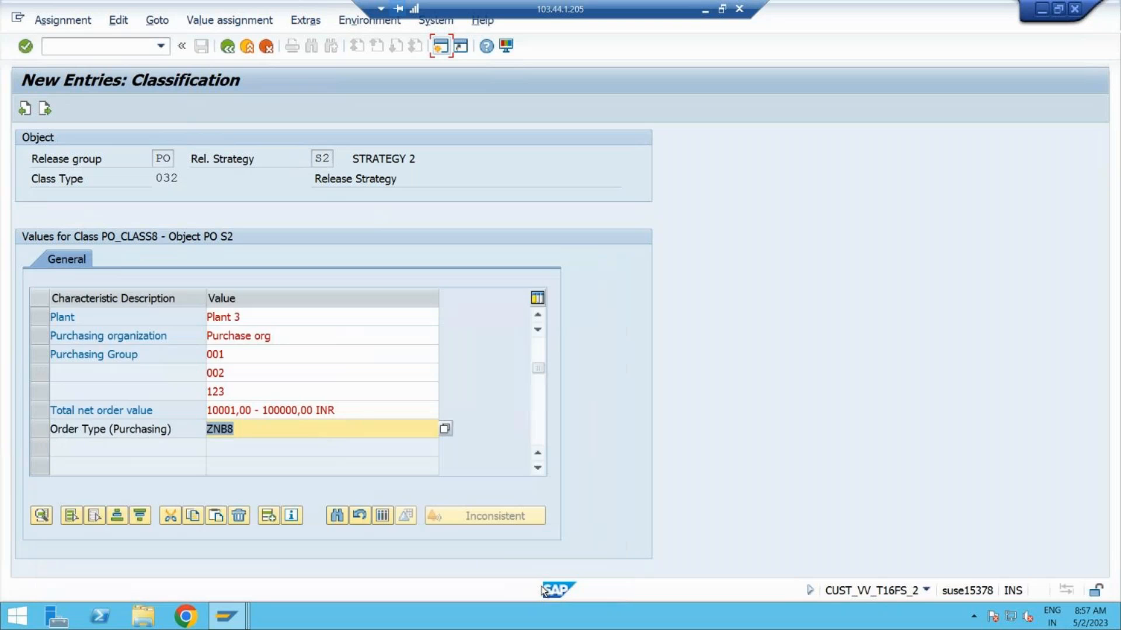
click(227, 47)
click(202, 47)
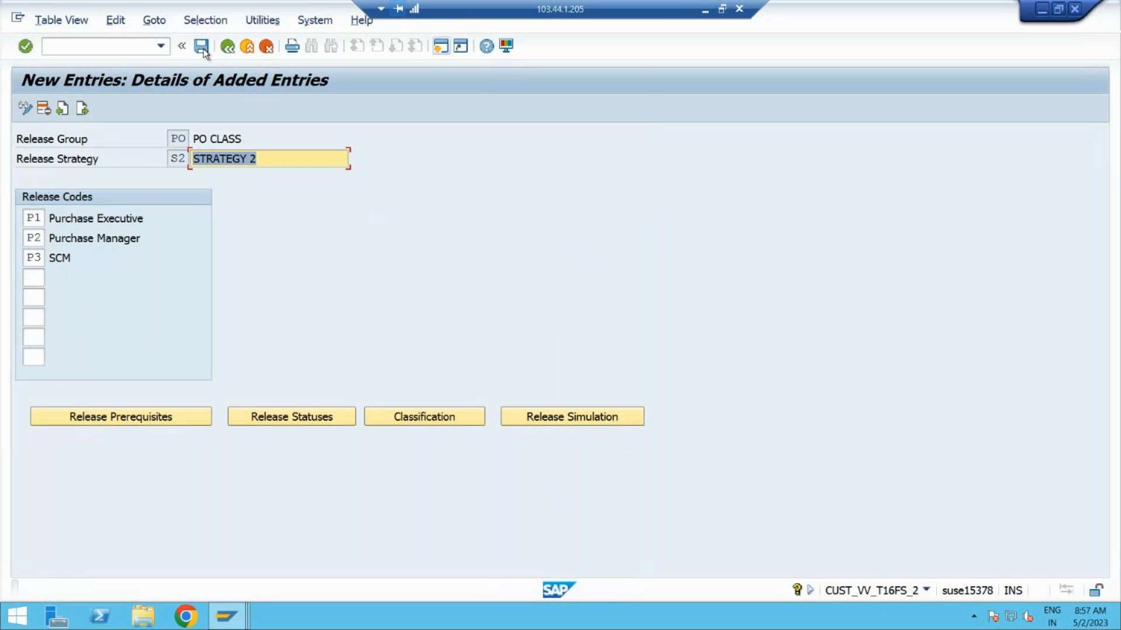
Simulate the release of strategy S2 by releasing codes P1, P2 and P3 in turn, and save the strategy
click(554, 412)
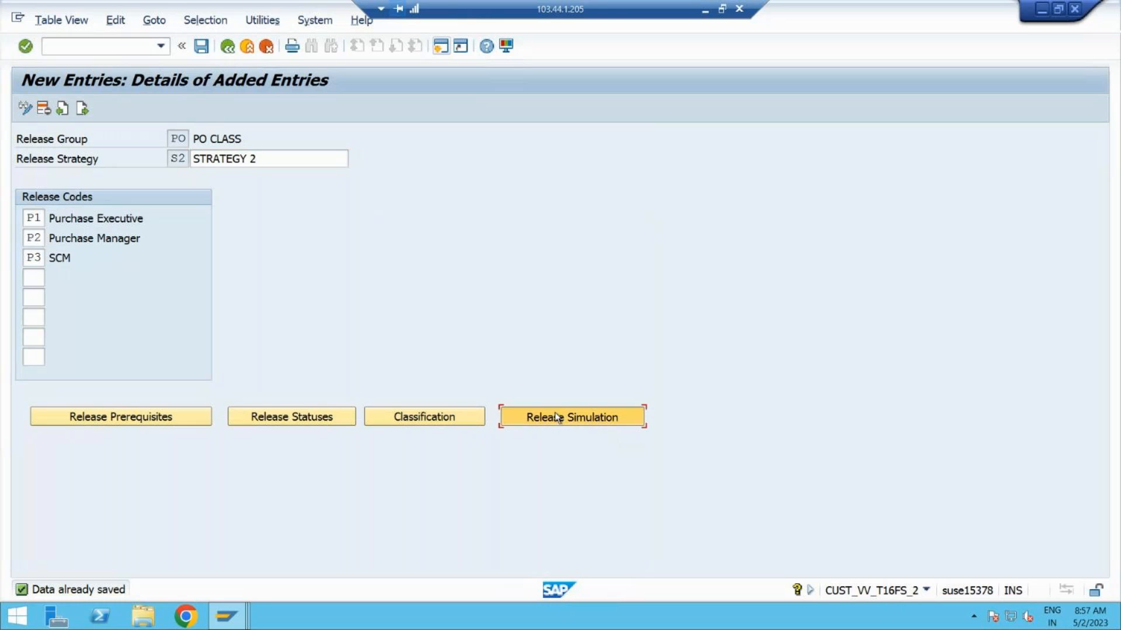
click(566, 398)
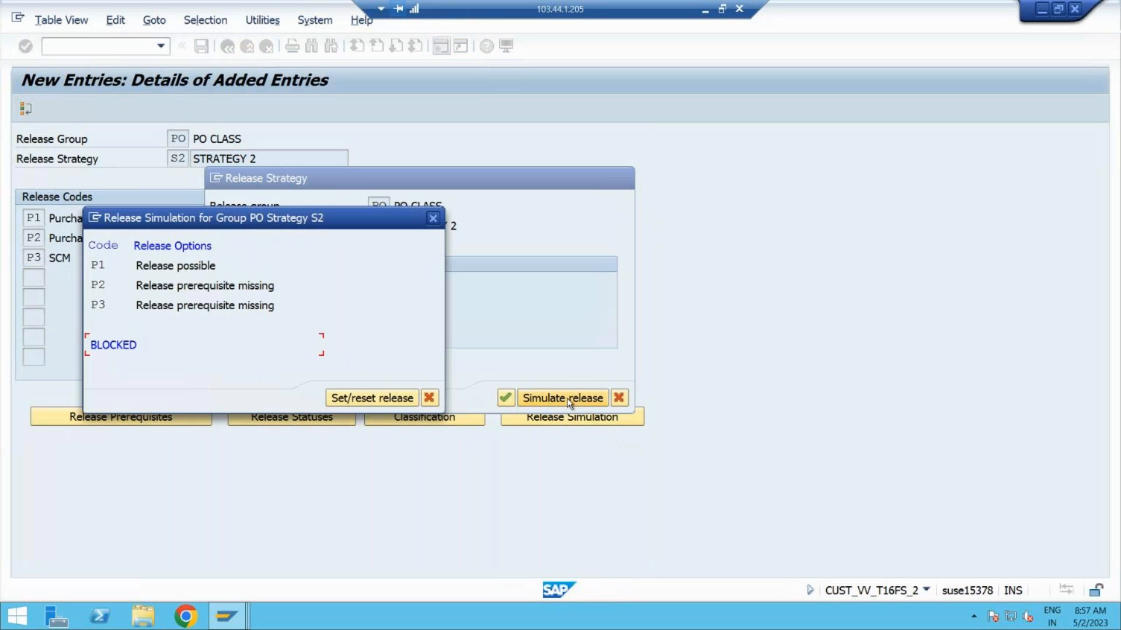
double_click(204, 267)
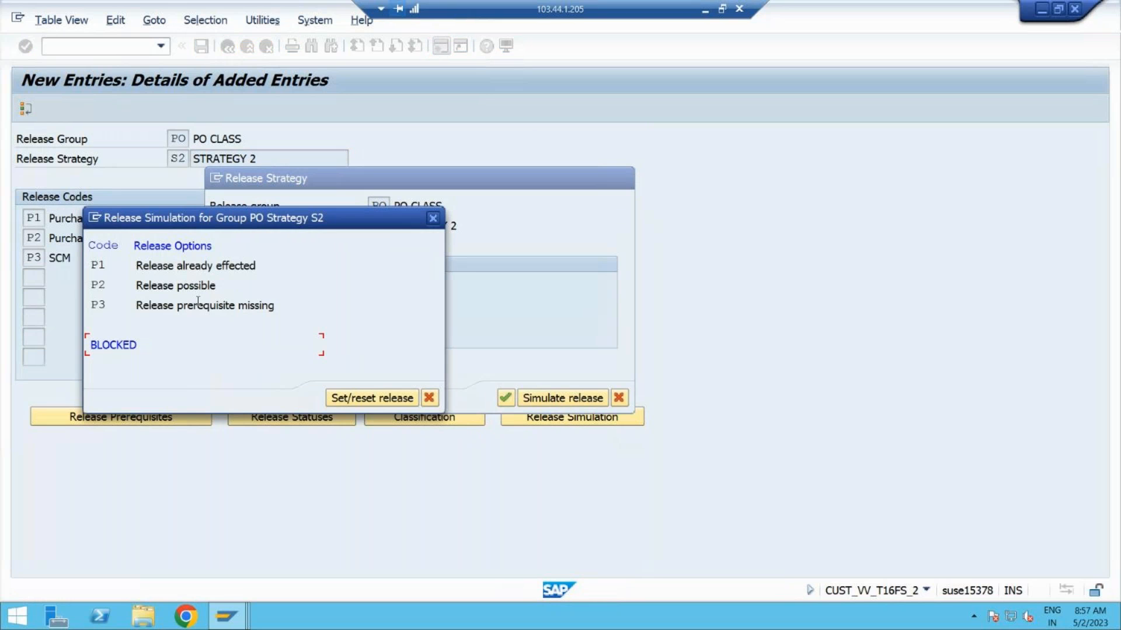
double_click(199, 287)
double_click(199, 305)
click(429, 398)
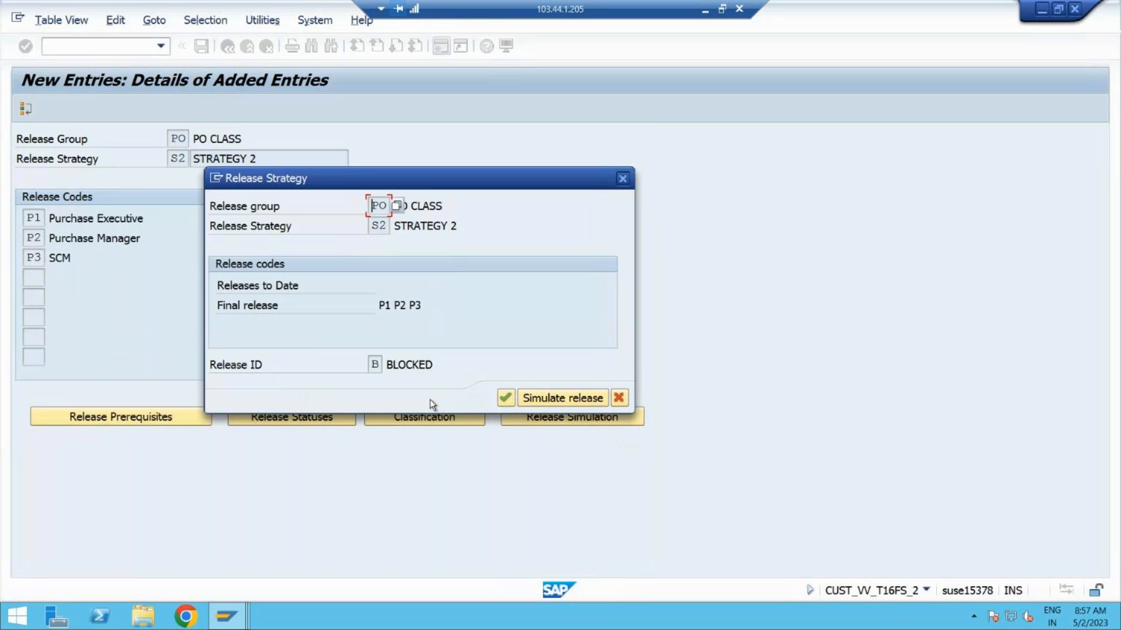
click(505, 400)
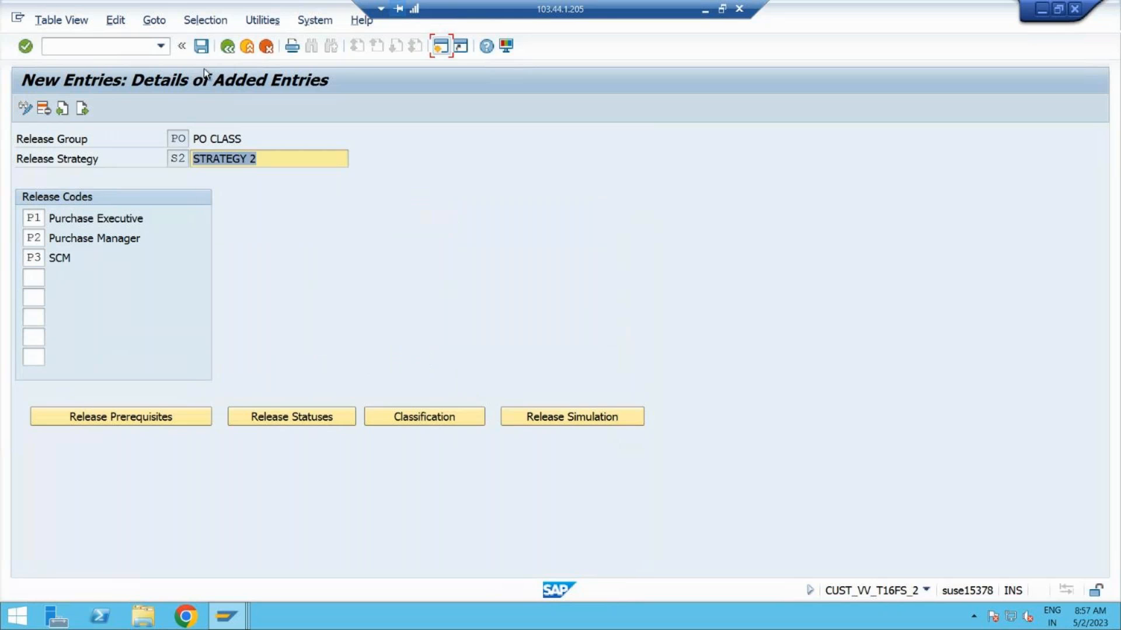
click(197, 53)
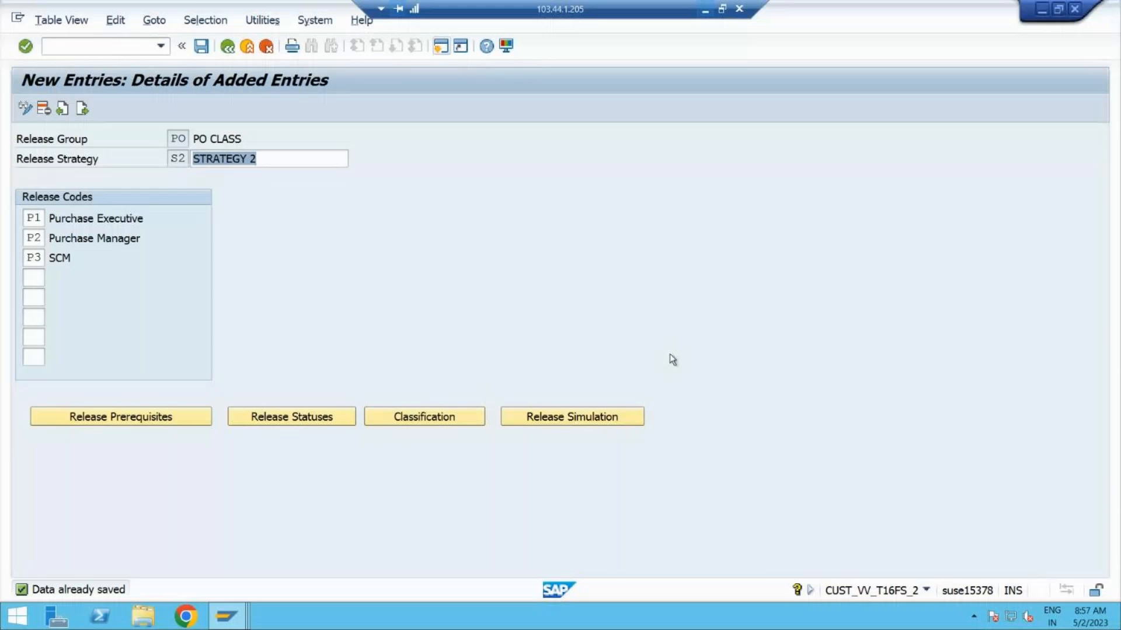
click(670, 355)
Create a new release strategy S3 in release group PO with the description STRATEGY 3
click(222, 52)
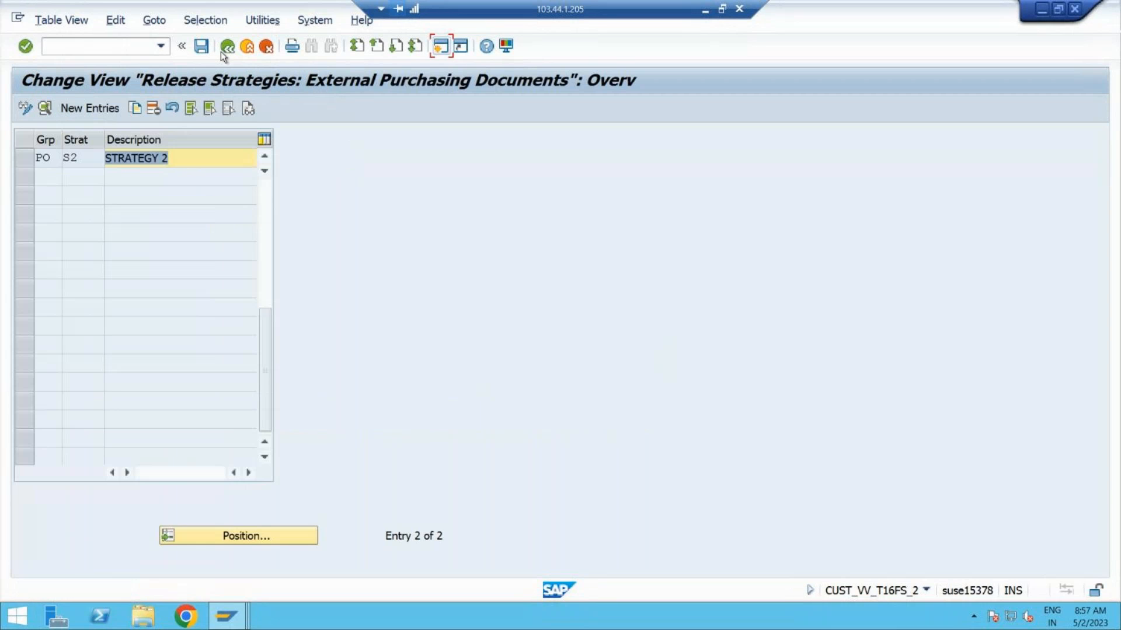
click(72, 114)
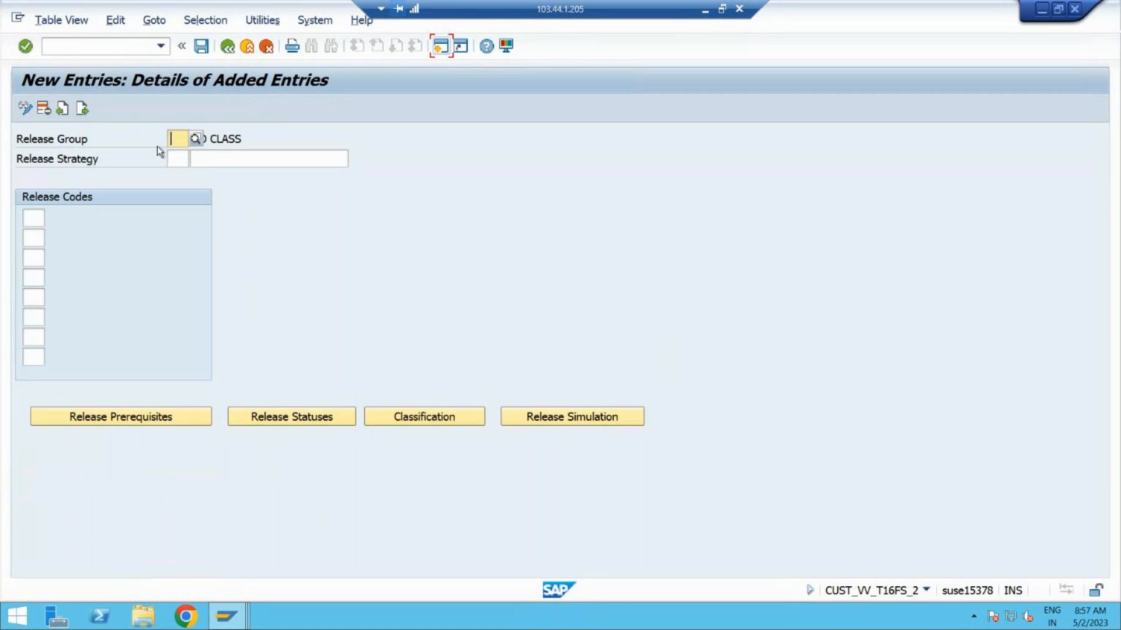
click(174, 140)
click(174, 151)
click(173, 167)
text(s3)
key(Tab)
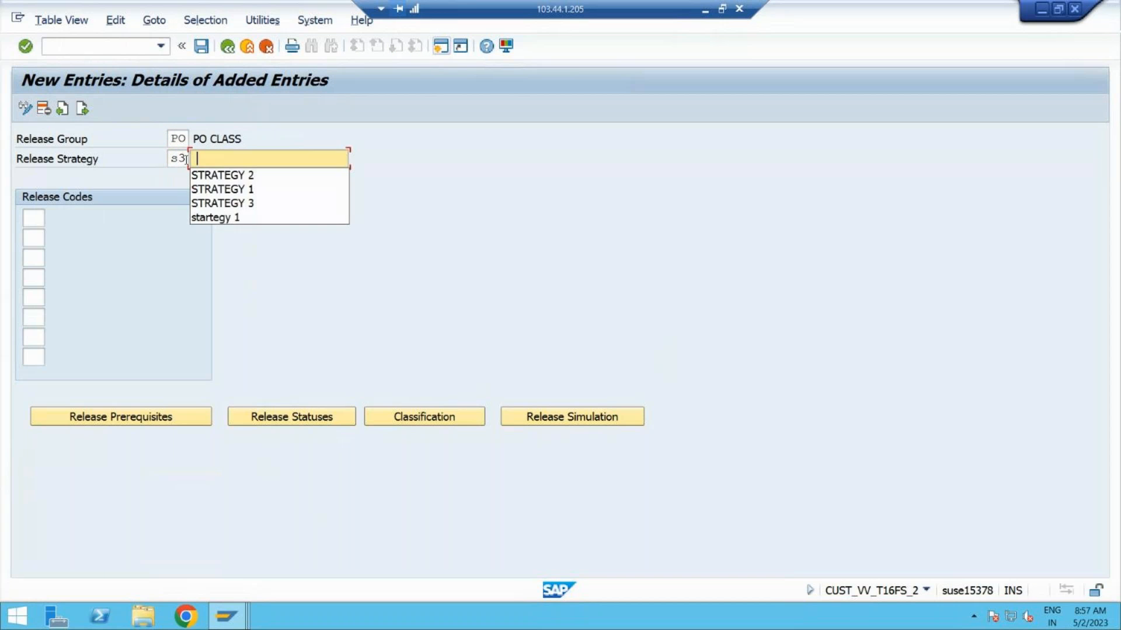
key(Down)
key(Down)
key(Down)
key(Return)
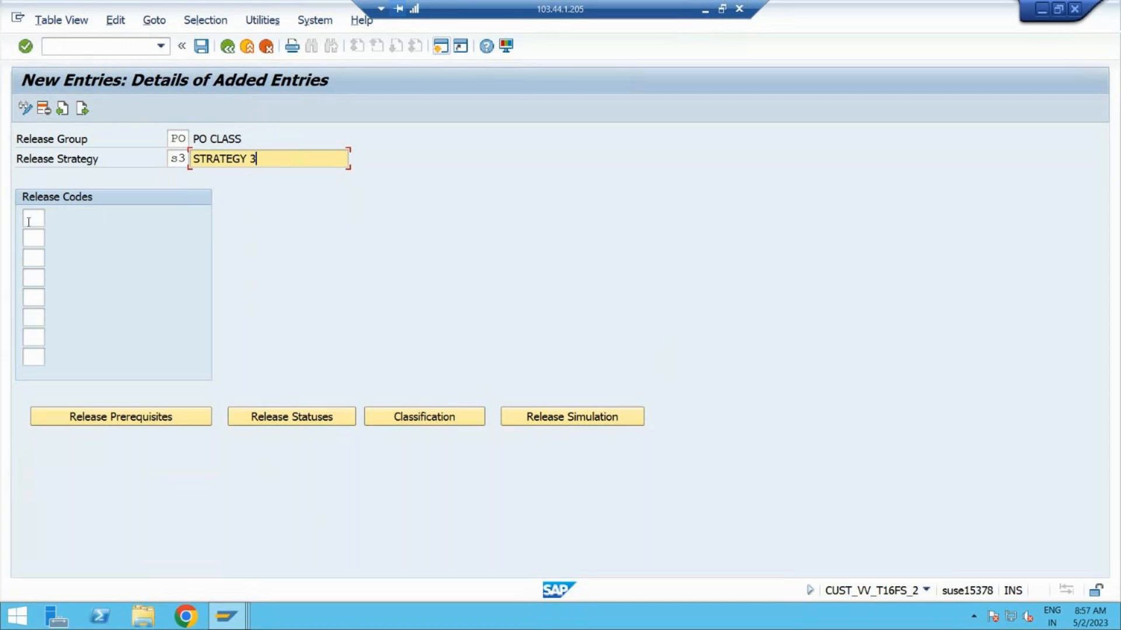
Assign release codes P1 (Purchase Executive), P2 (Purchase Manager), P3 (SCM) and P4 (VP) to strategy S3
click(34, 219)
click(51, 219)
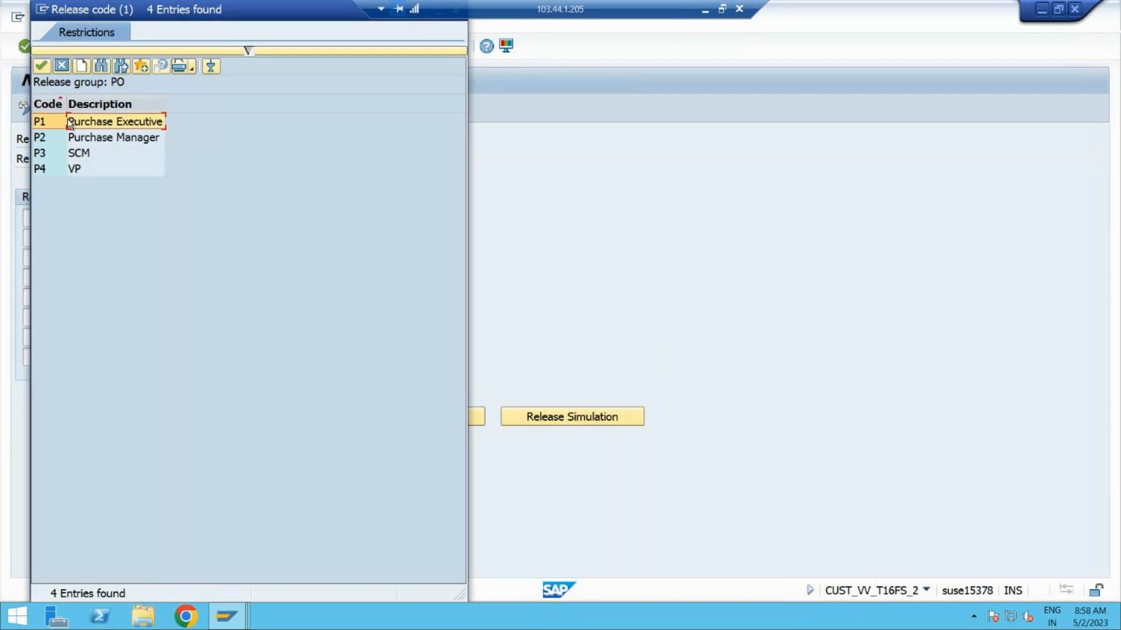
double_click(69, 121)
click(41, 238)
click(49, 238)
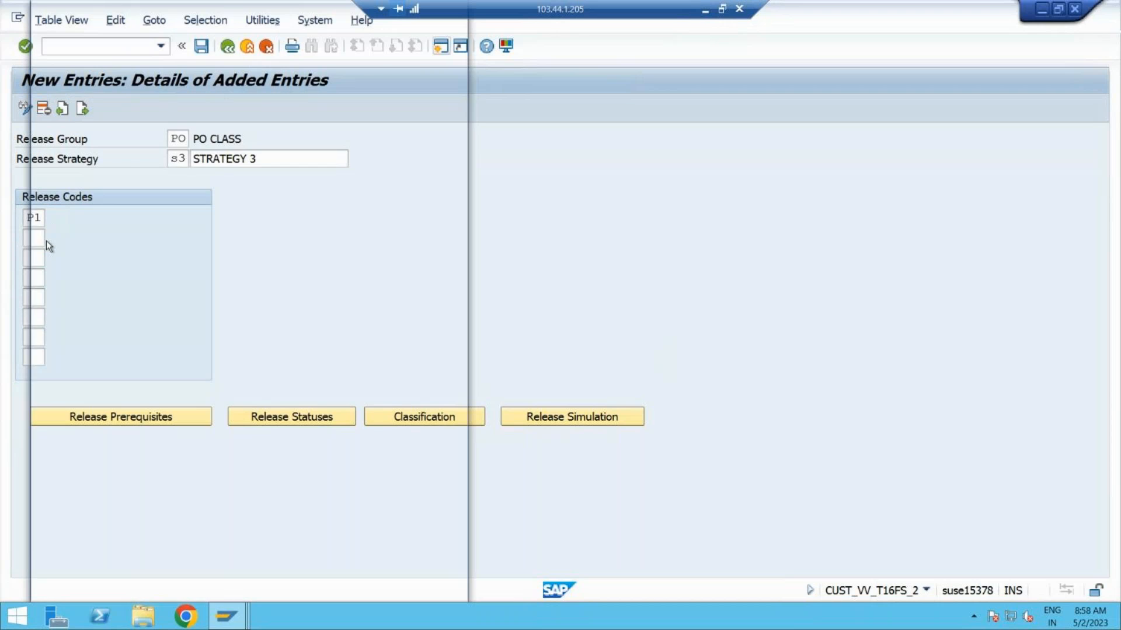
double_click(82, 138)
click(42, 258)
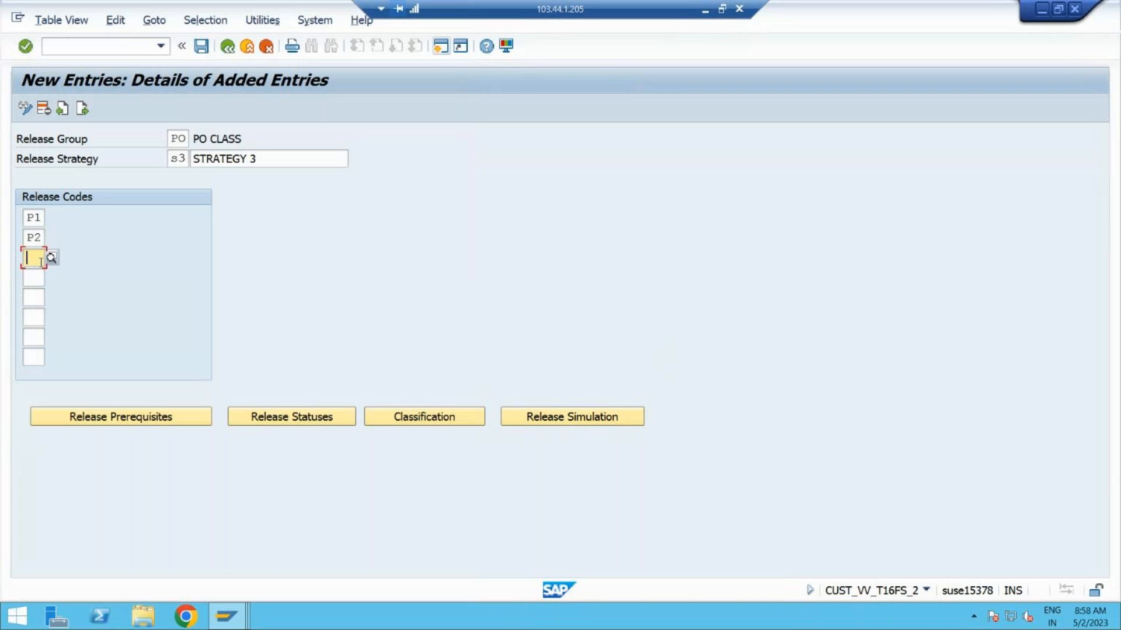
click(51, 260)
double_click(80, 150)
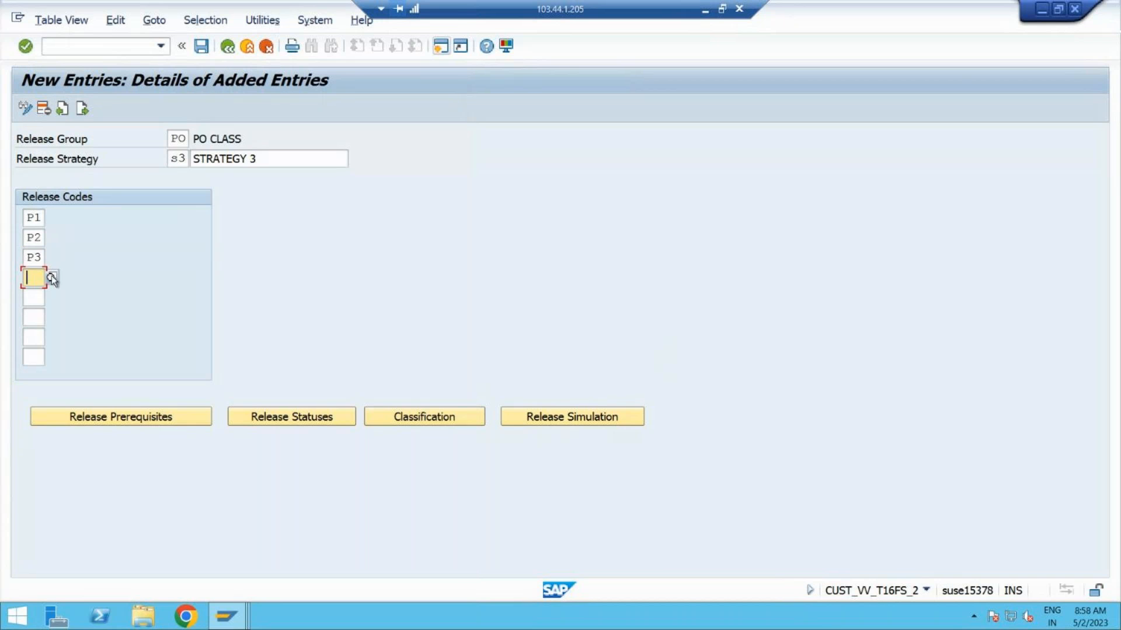
click(51, 278)
double_click(79, 152)
text(P4)
key(Return)
Define the release prerequisites of strategy S3 so the codes must release in the order P1, P2, P3, P4
click(164, 416)
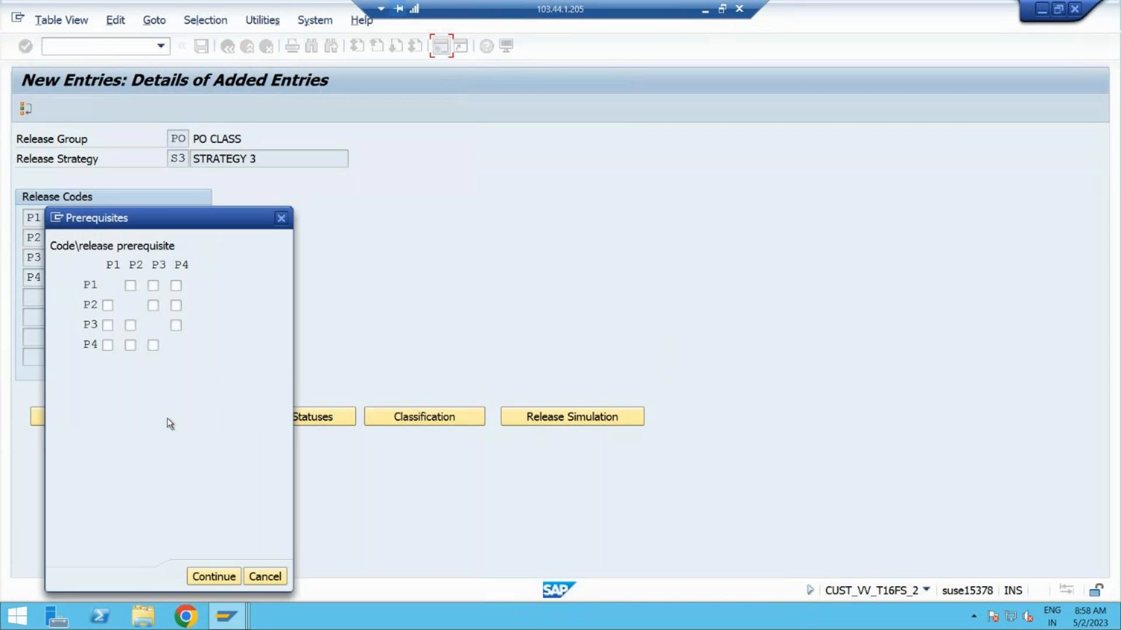
click(108, 305)
click(130, 325)
click(107, 346)
click(130, 345)
click(215, 576)
Confirm the release statuses of S3 as blocked until P1, P2, P3 and P4 have all released, and save the strategy
click(202, 46)
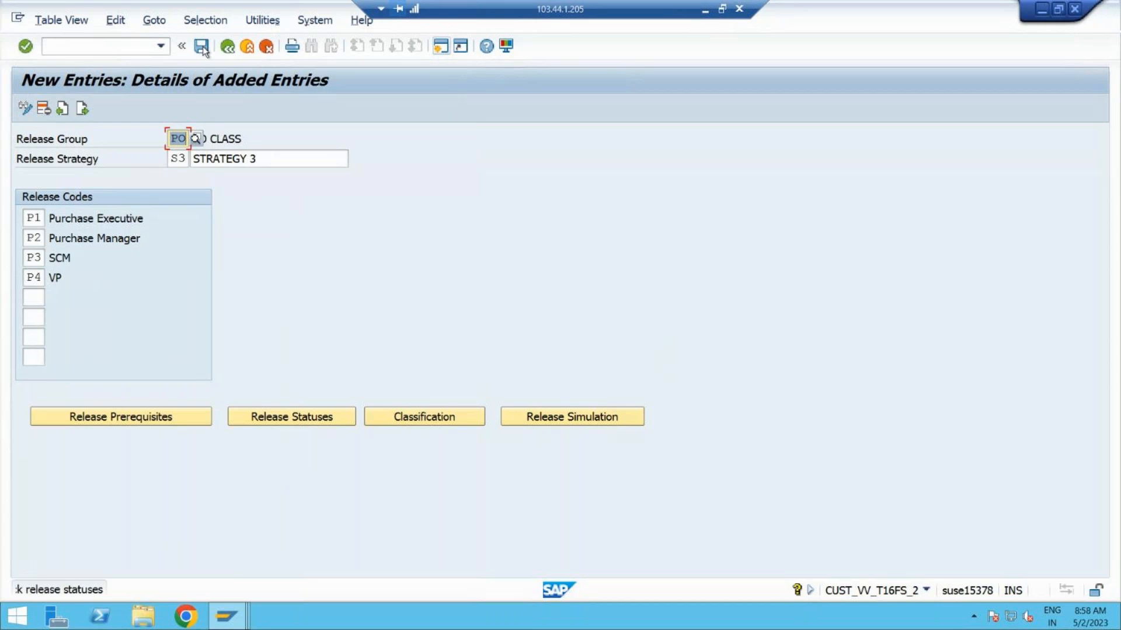
click(329, 418)
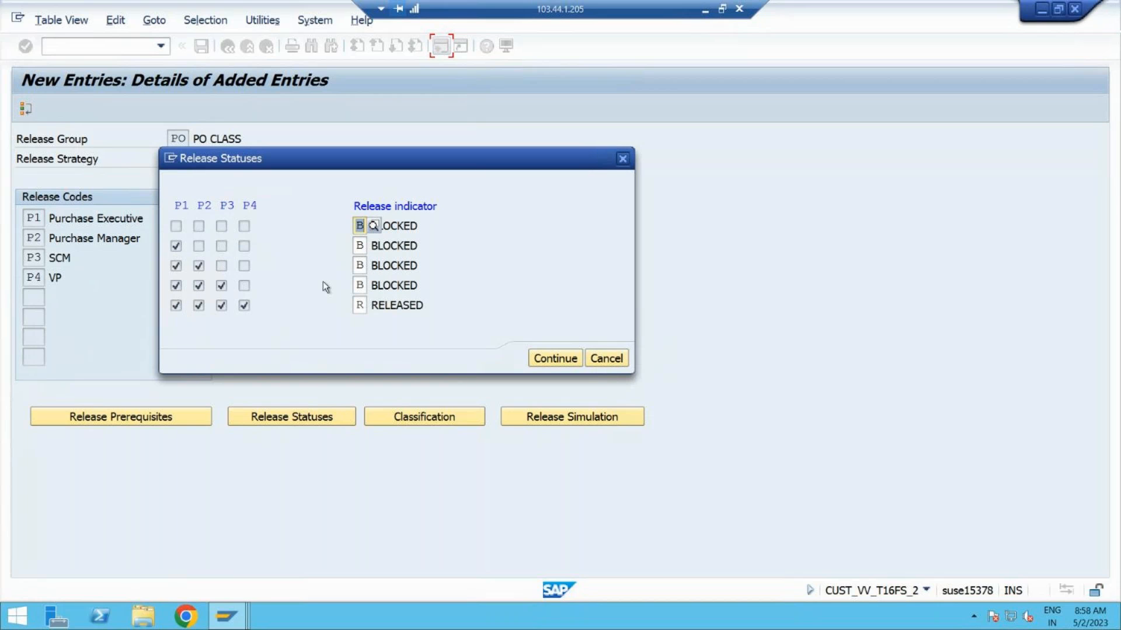
click(561, 363)
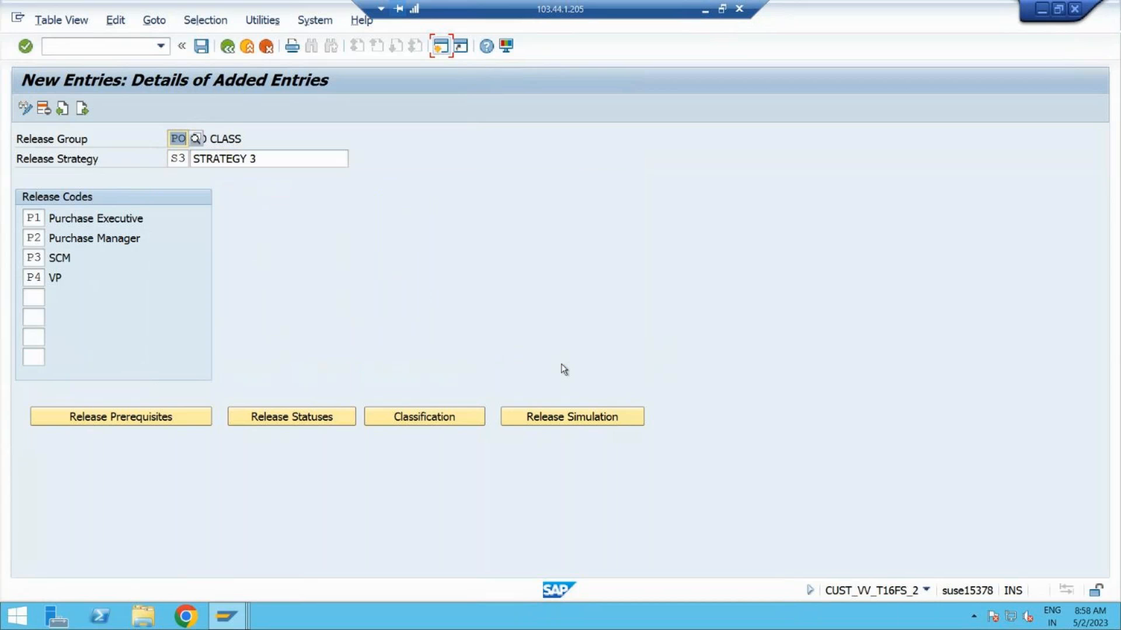
click(202, 46)
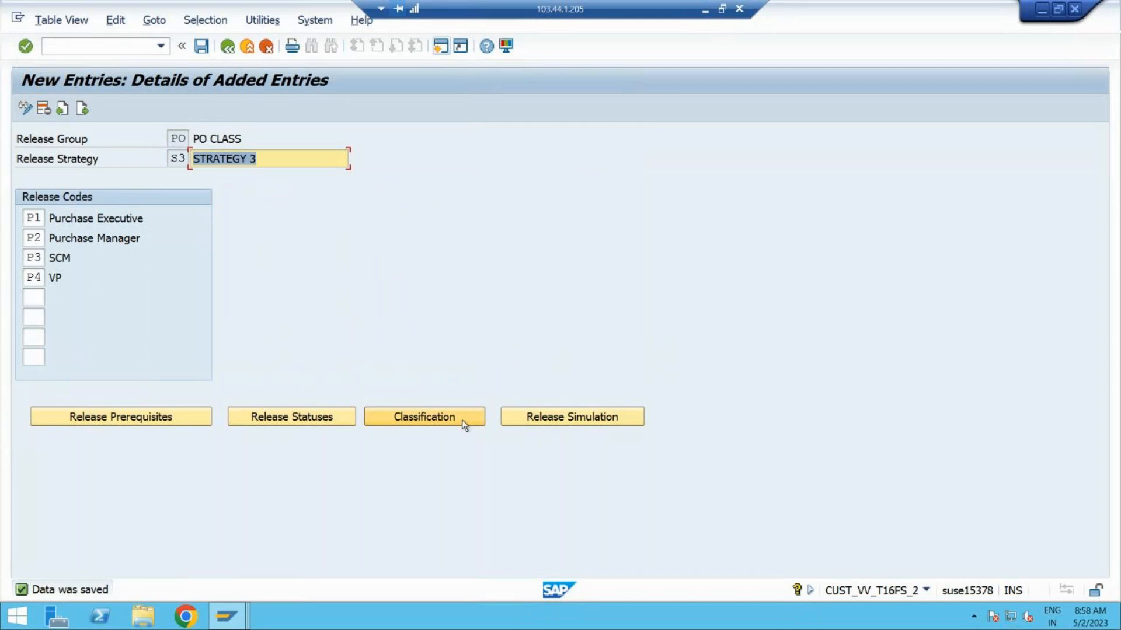
Assign plants 77P1, 77P2 and 77P3 in the classification of strategy S3
click(461, 419)
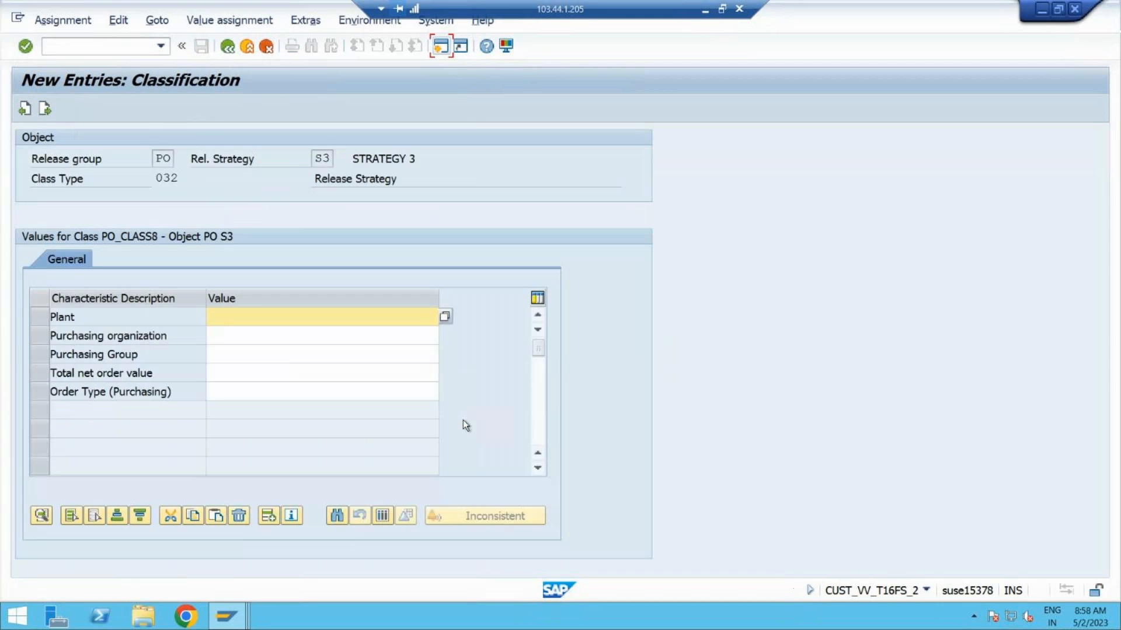
click(444, 317)
click(59, 354)
click(59, 373)
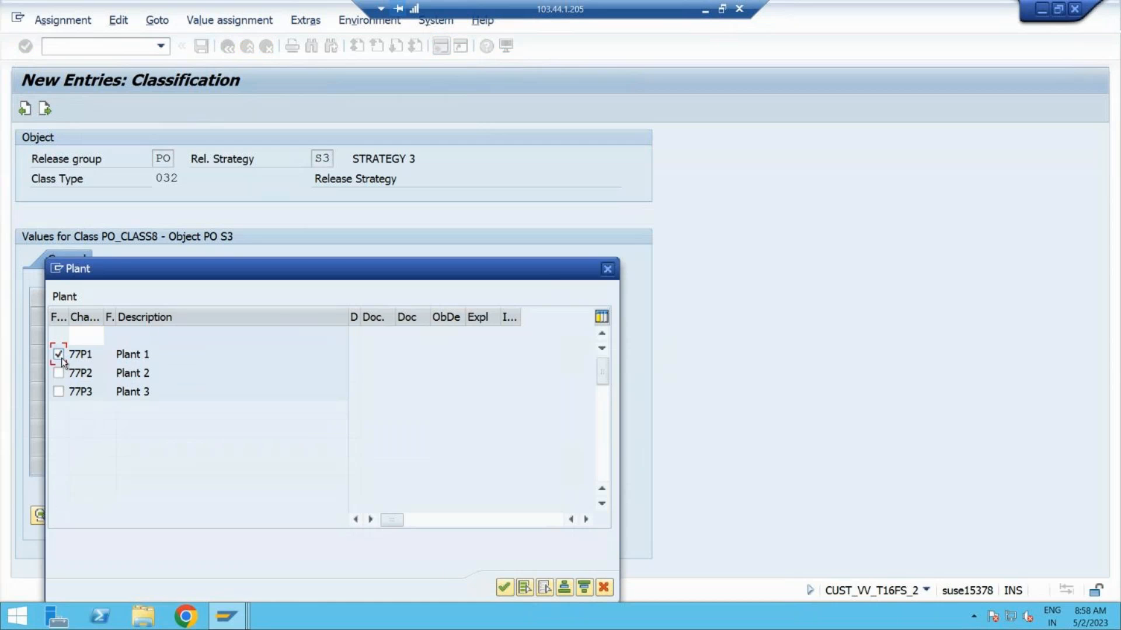
click(59, 392)
click(505, 588)
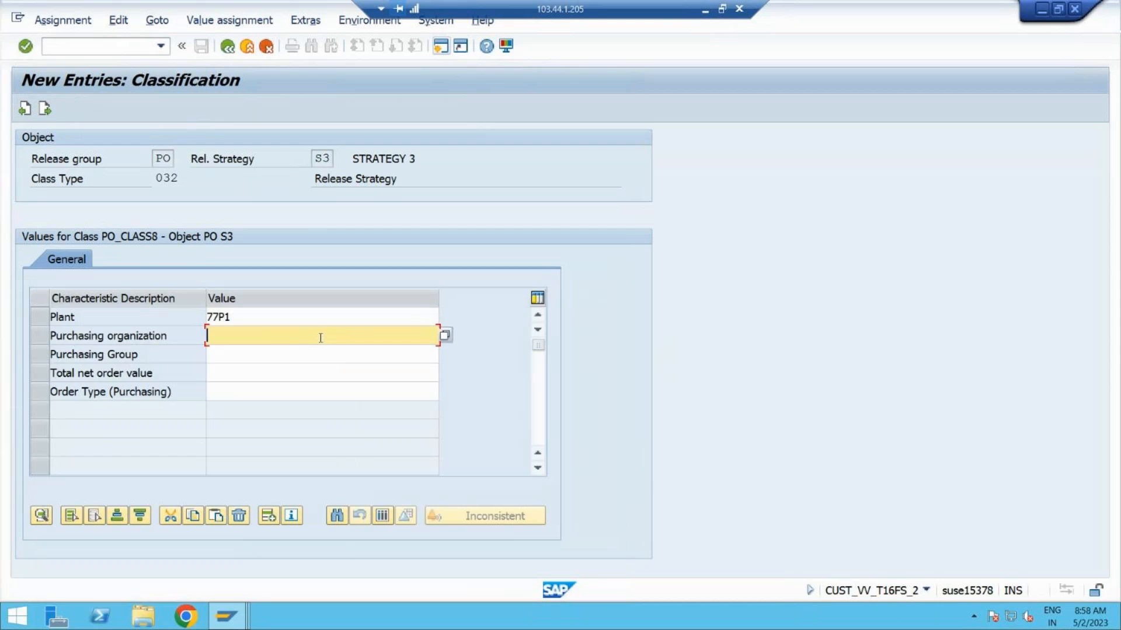
Set the purchasing organization to 77P0 (Purchase org) in the classification of strategy S3
click(445, 335)
click(58, 373)
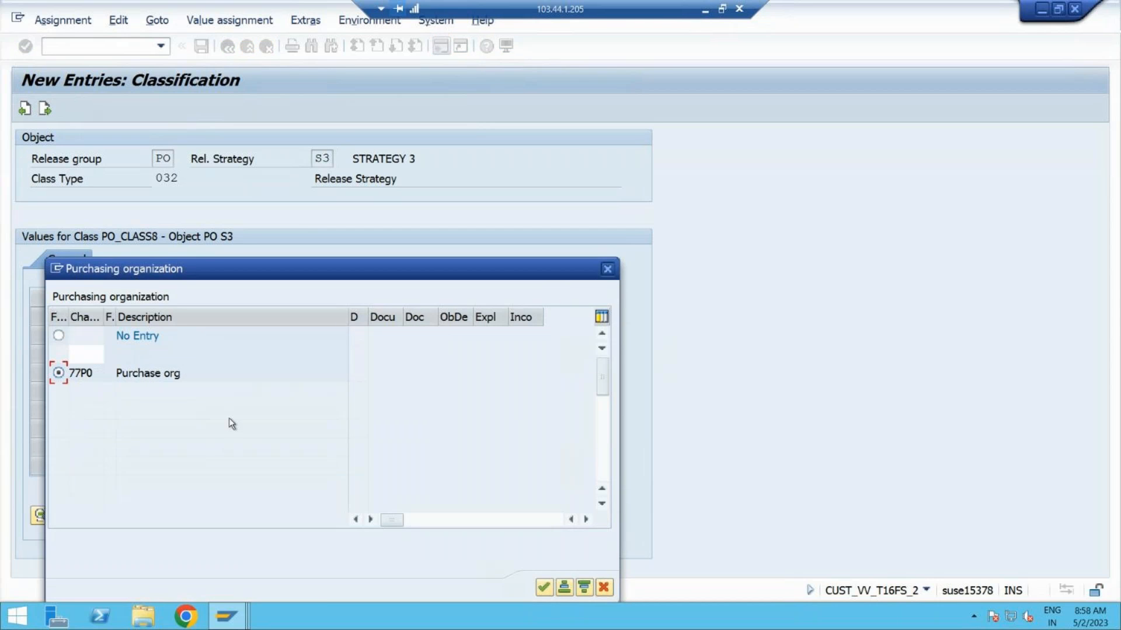
key(Return)
Assign purchasing groups 001, 002 and 123 in the classification of strategy S3
double_click(260, 355)
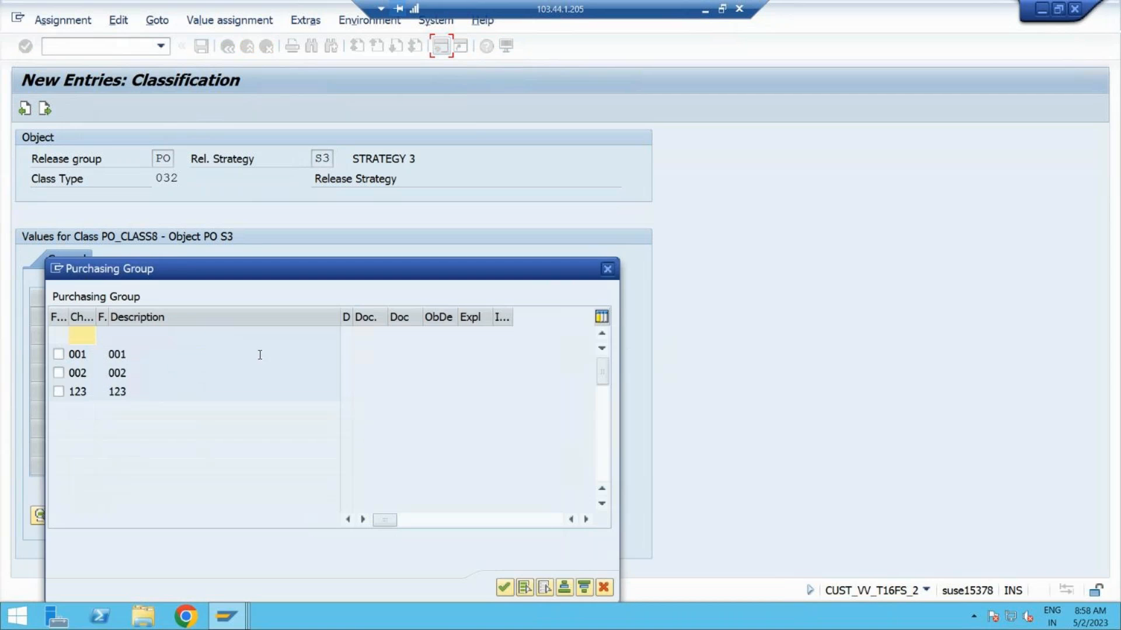
click(59, 354)
click(59, 373)
click(59, 391)
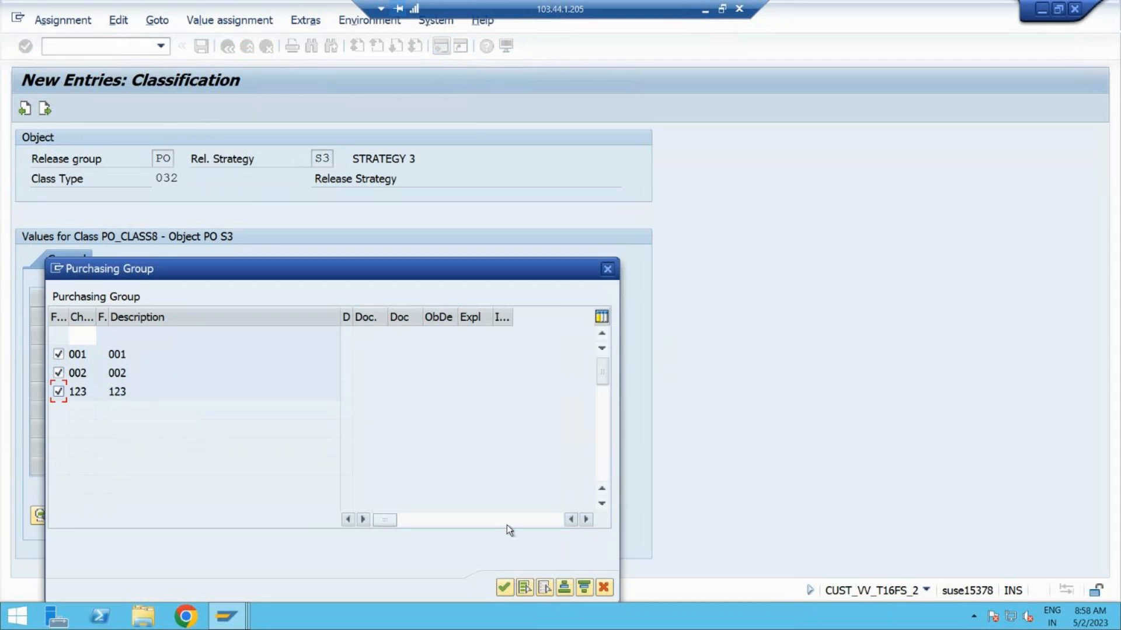
click(505, 588)
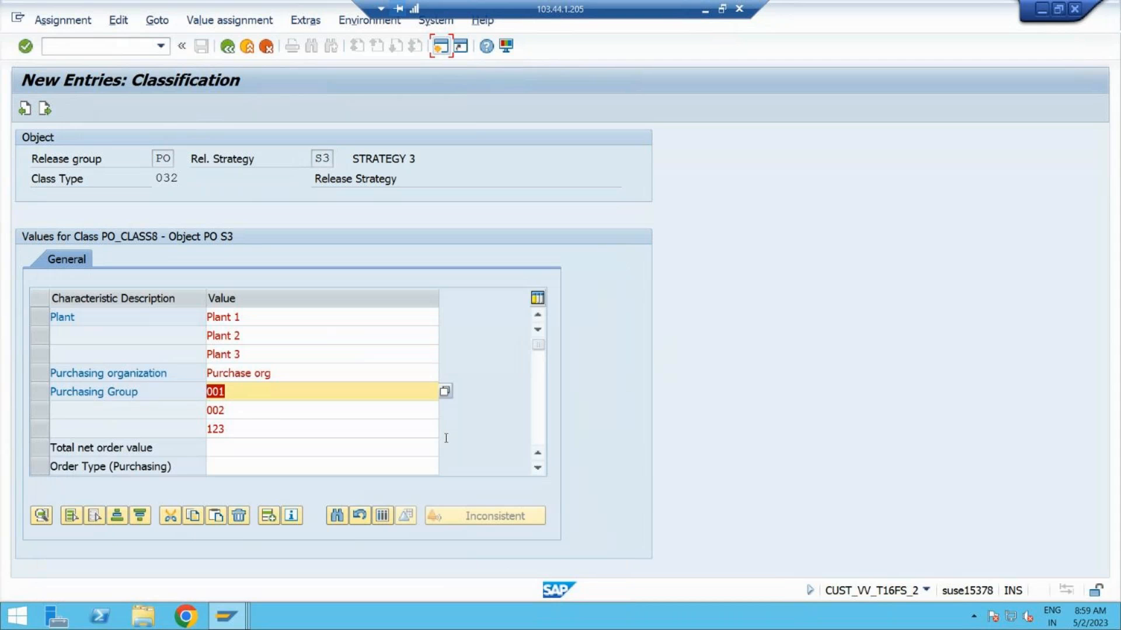
Set the total net order value to > 100000,00 INR in the classification of strategy S3
click(368, 443)
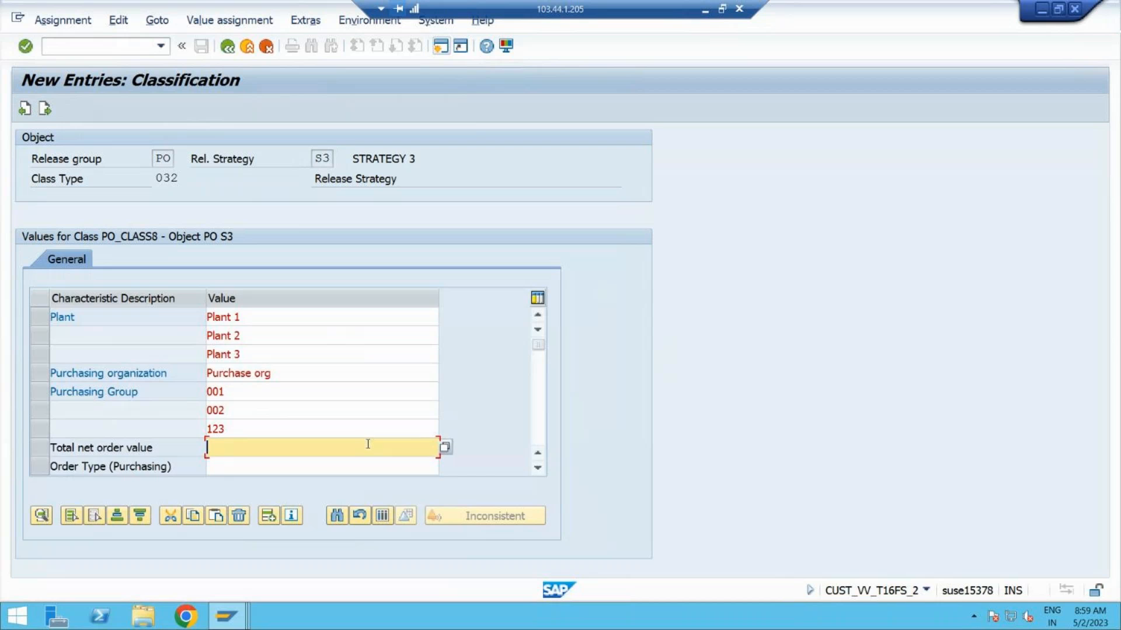
click(445, 448)
click(58, 391)
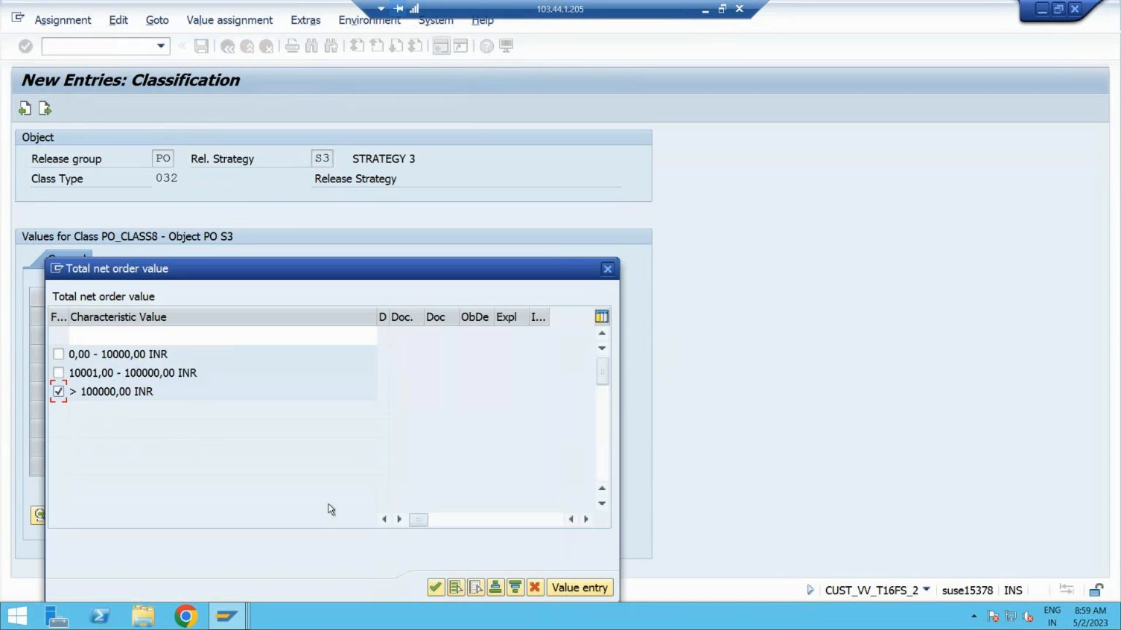
click(434, 589)
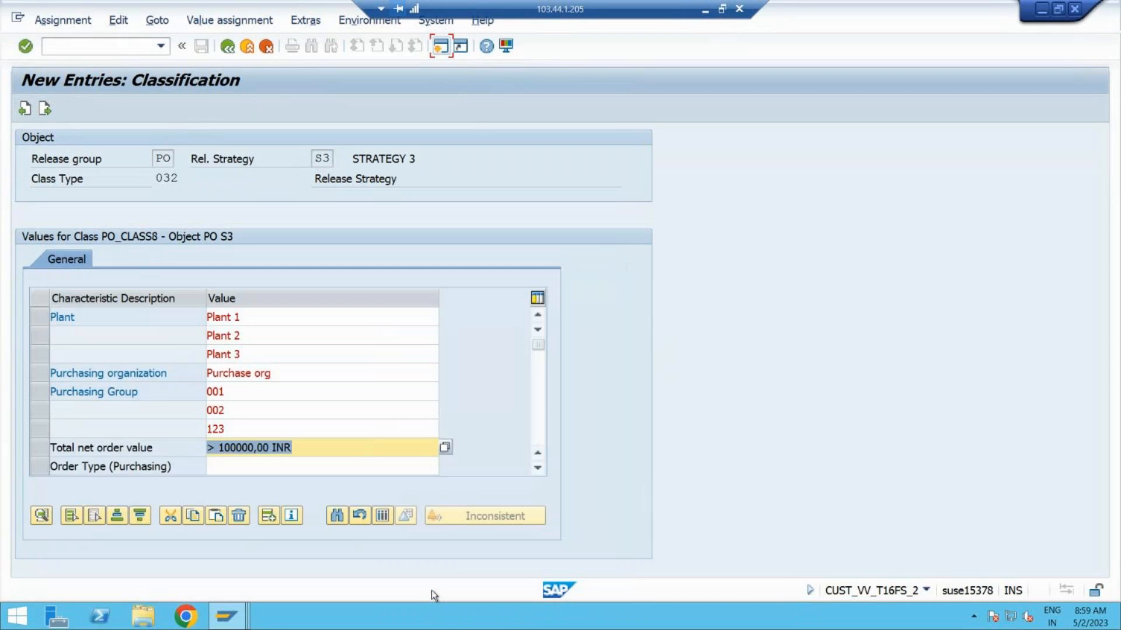
Set the purchasing order type to ZNB8 in the S3 classification, return to the strategy details and save
click(537, 468)
click(537, 468)
click(362, 432)
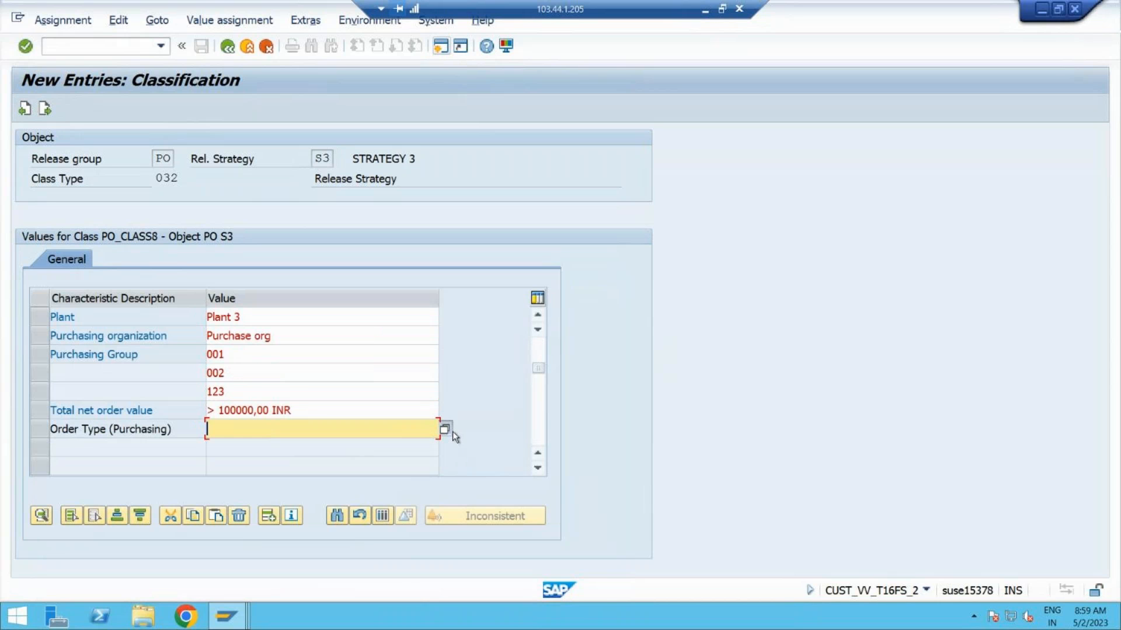
click(450, 430)
click(59, 374)
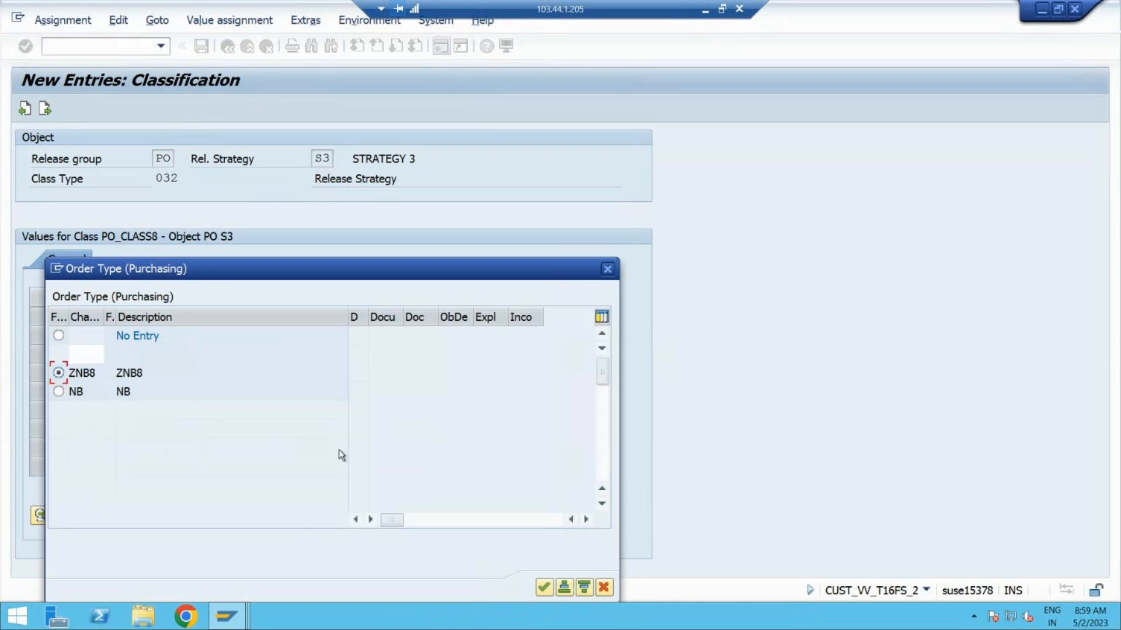
click(543, 587)
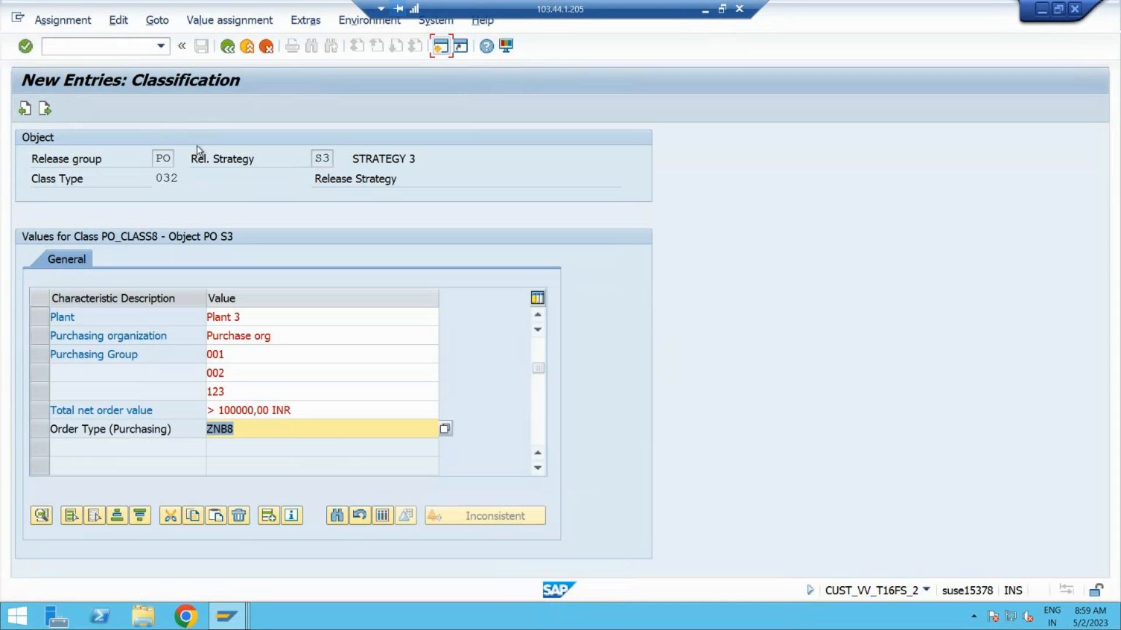
click(230, 51)
click(230, 52)
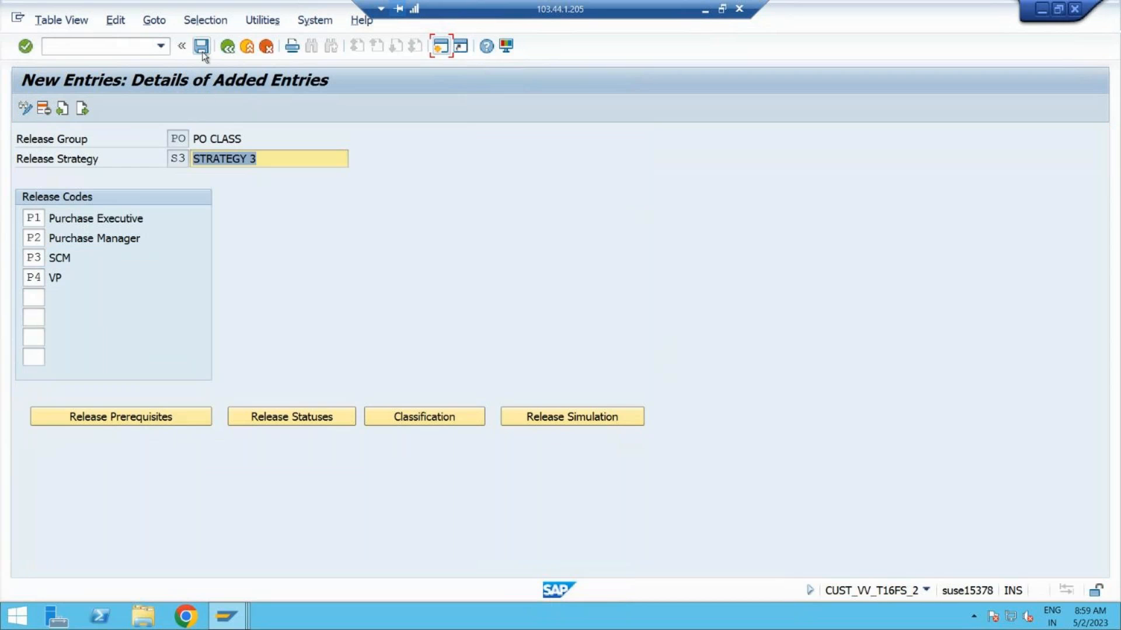
click(202, 51)
Simulate the release of strategy S3 by releasing P1, P2, P3 and P4 in order, close the simulation and save
click(624, 424)
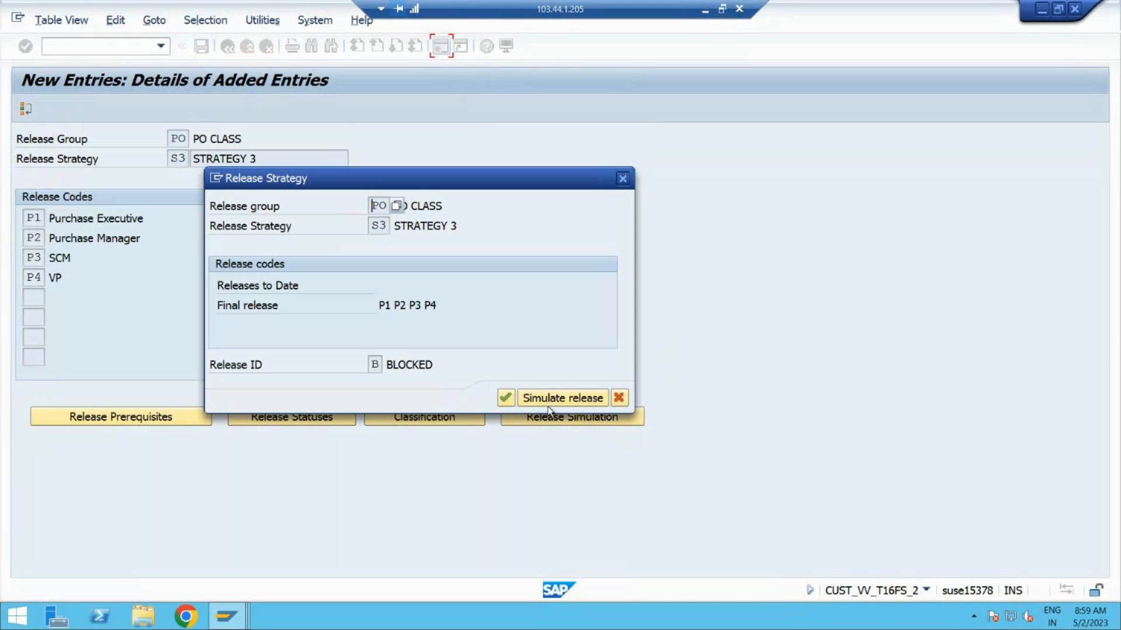
click(555, 403)
double_click(213, 267)
double_click(224, 286)
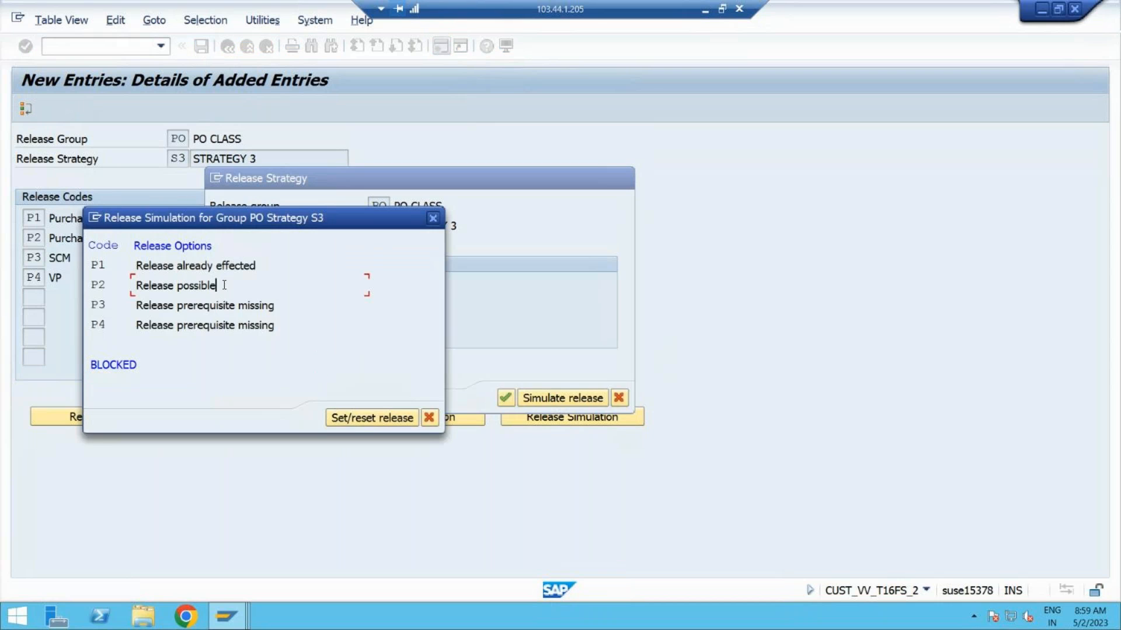
double_click(216, 305)
double_click(234, 326)
double_click(143, 368)
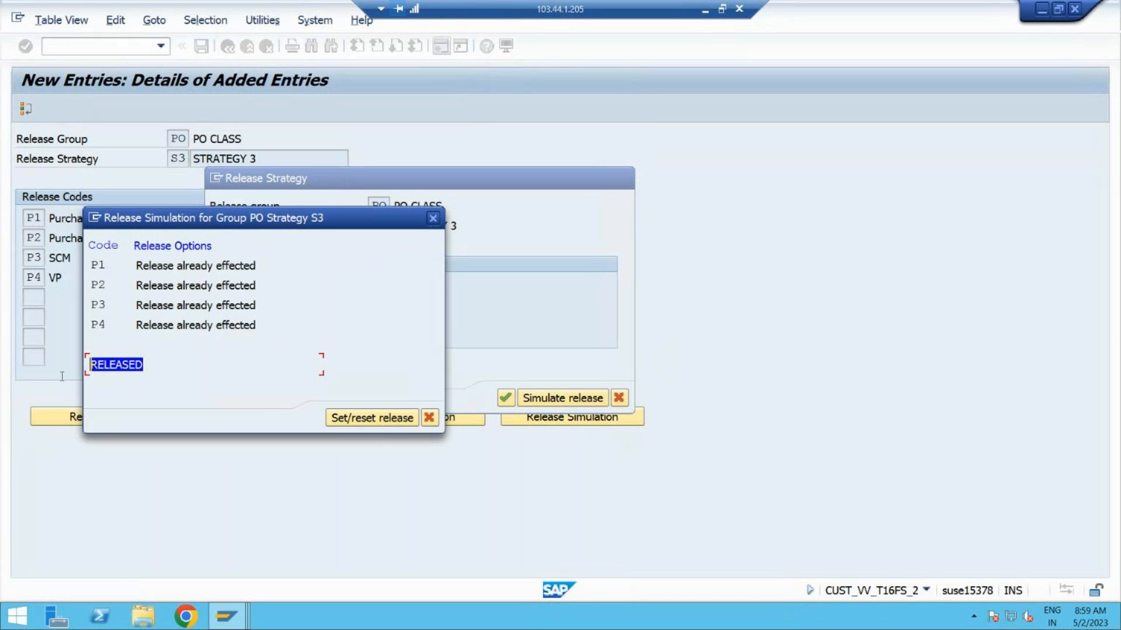
click(429, 417)
click(505, 398)
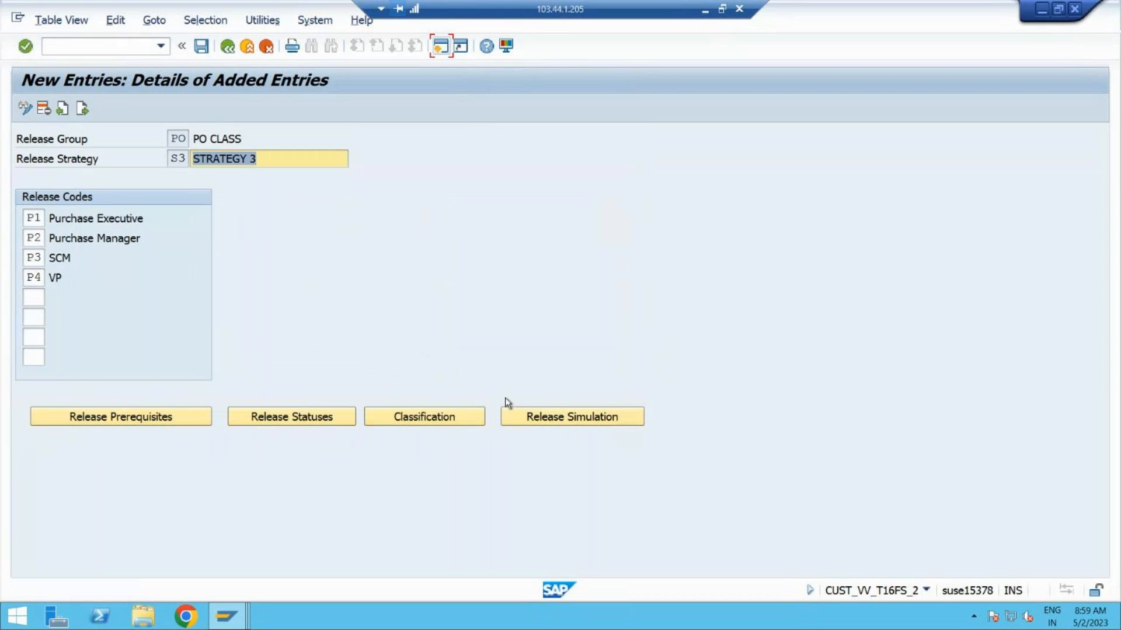
click(201, 47)
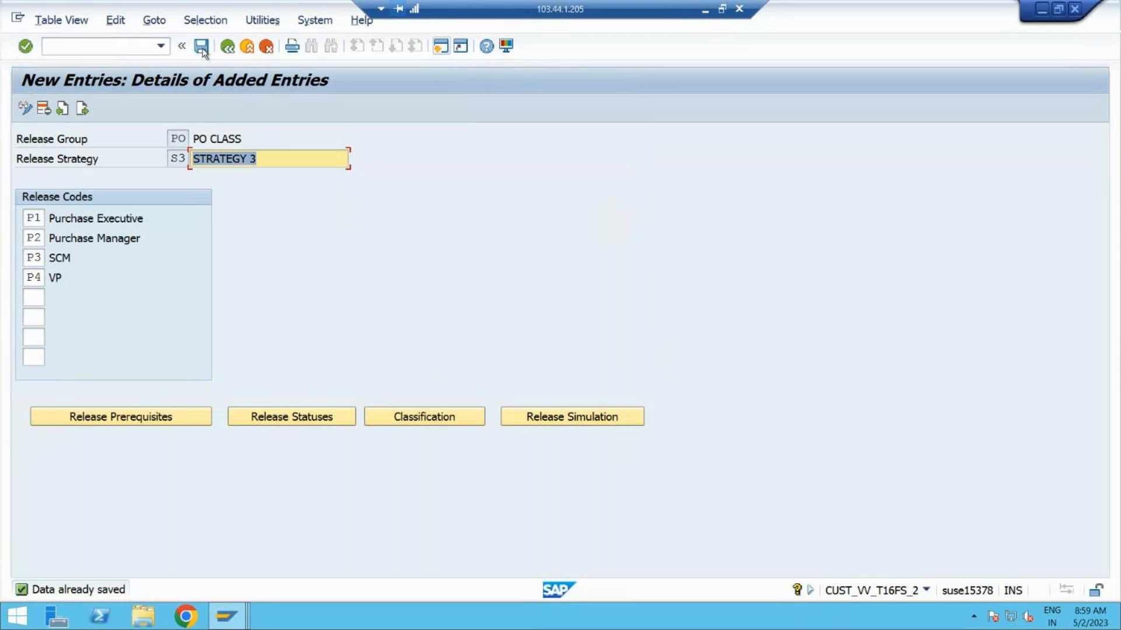
Switch to the Create Purchase Order session and restart transaction ME21N for a fresh purchase order
click(133, 44)
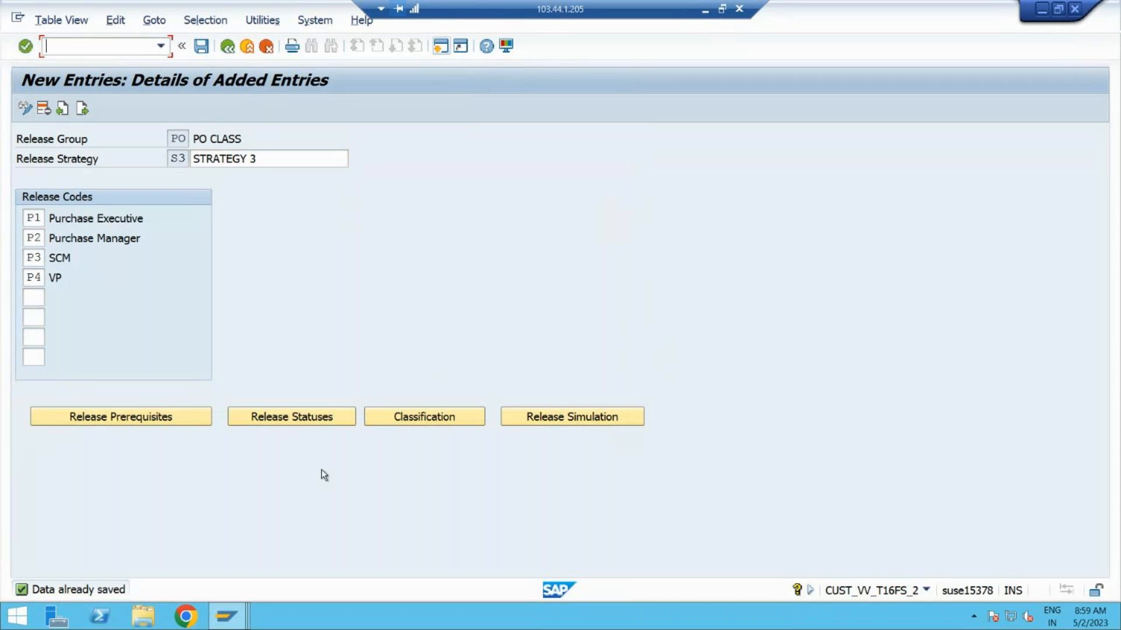
mouse_move(227, 616)
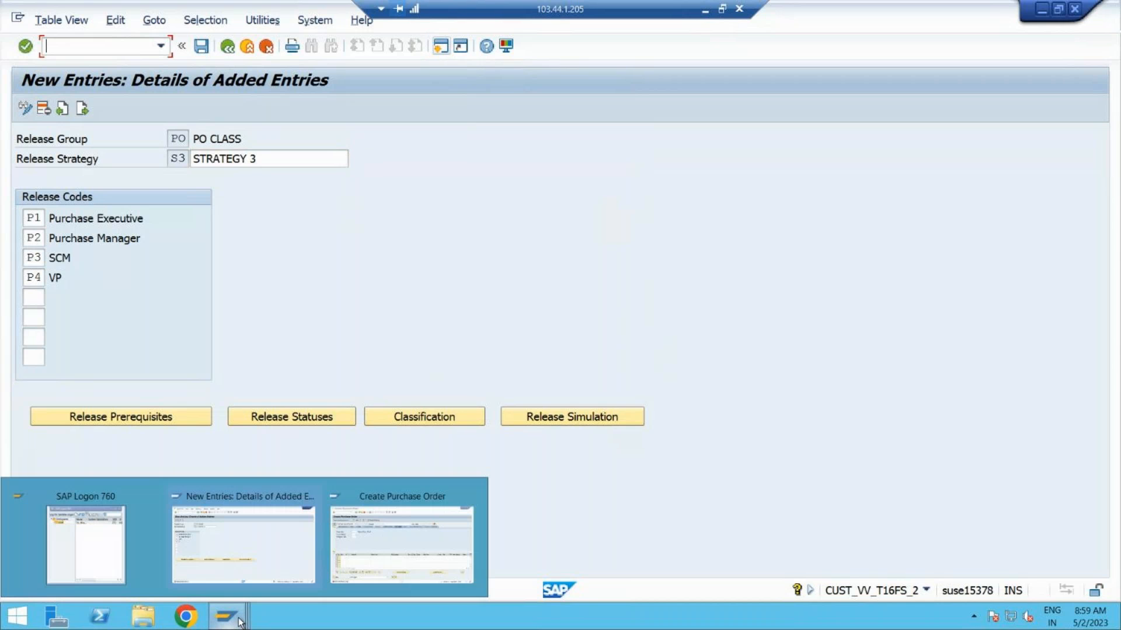
click(380, 549)
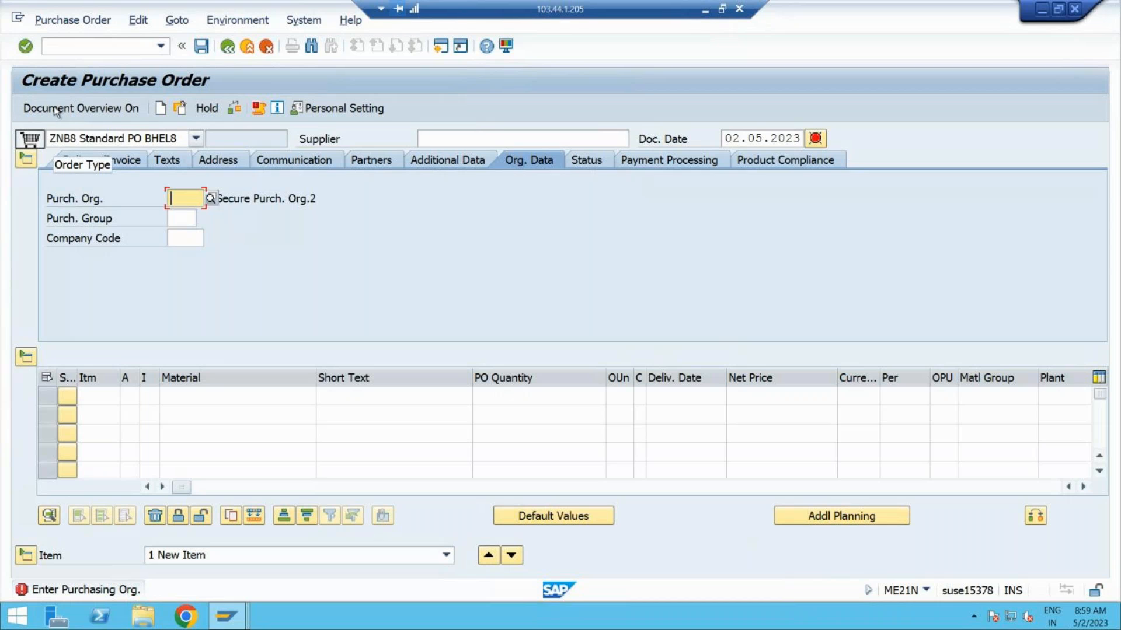
click(63, 48)
text(/nme)
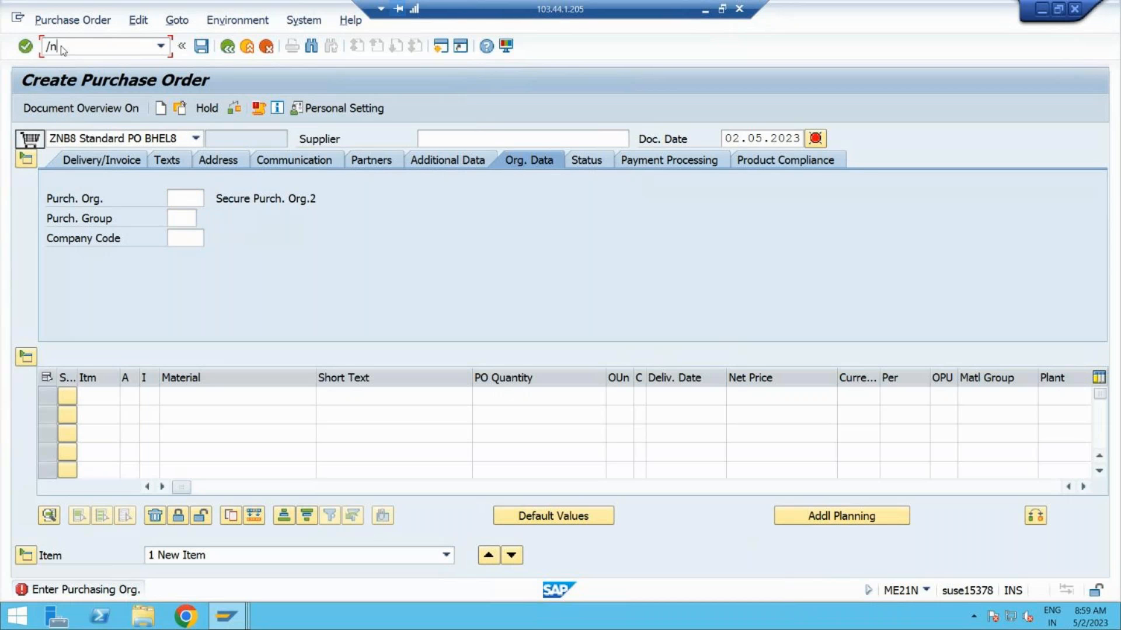
text(21n)
key(Return)
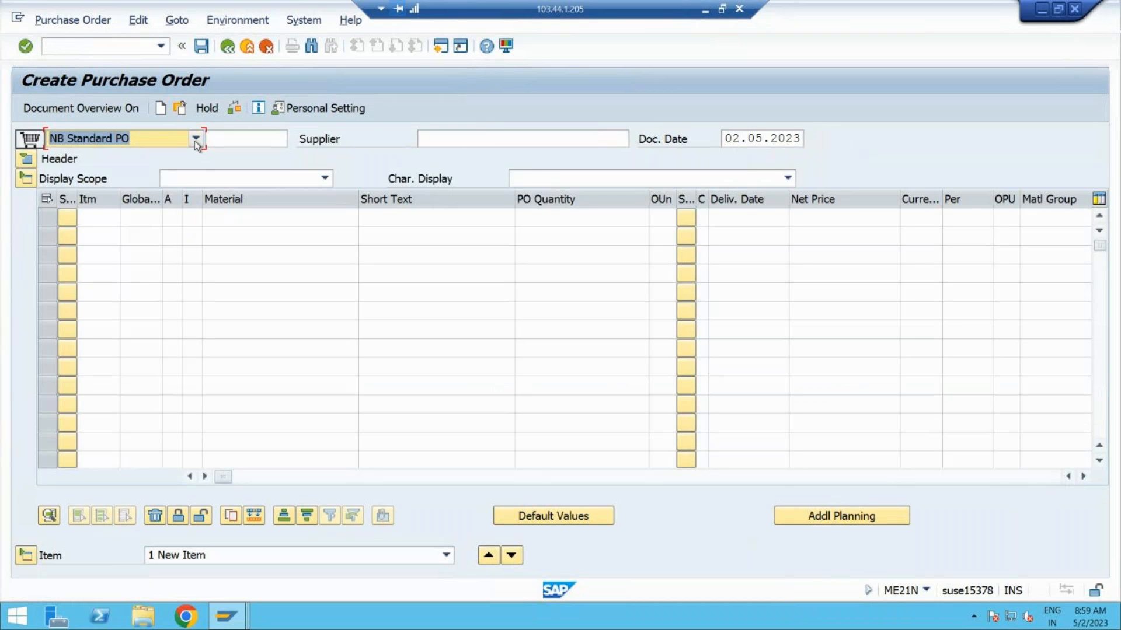
Choose order type ZNB8 Standard PO BHEL8 for the new purchase order
click(195, 139)
key(Down)
key(Down)
key(Down)
key(Down)
key(Down)
key(Down)
key(Down)
key(Down)
key(Down)
key(Down)
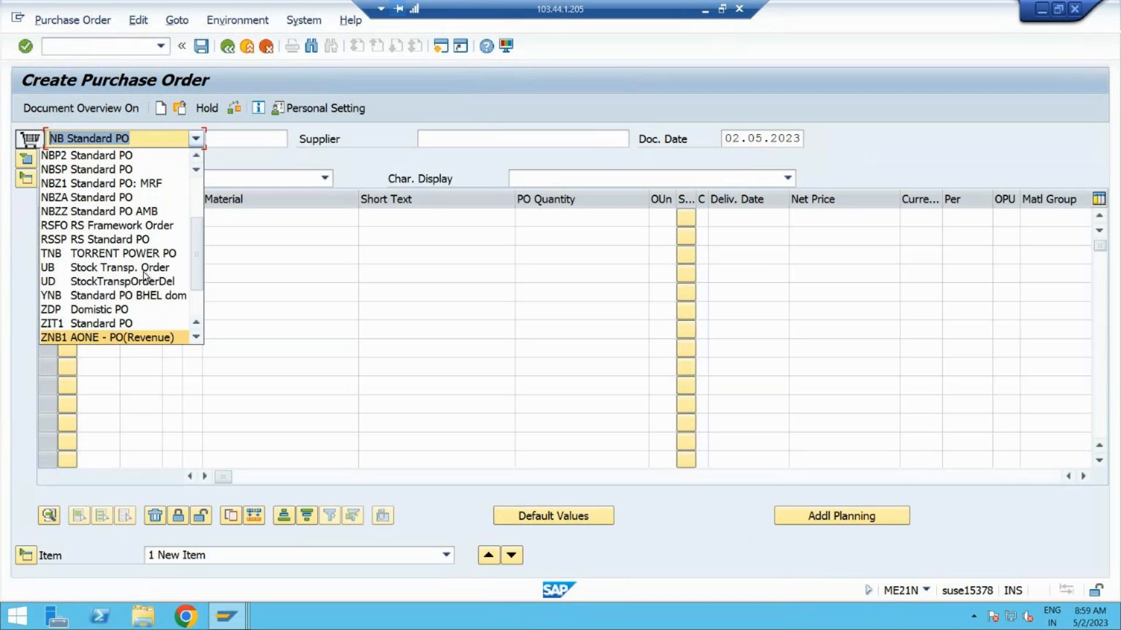
key(Down)
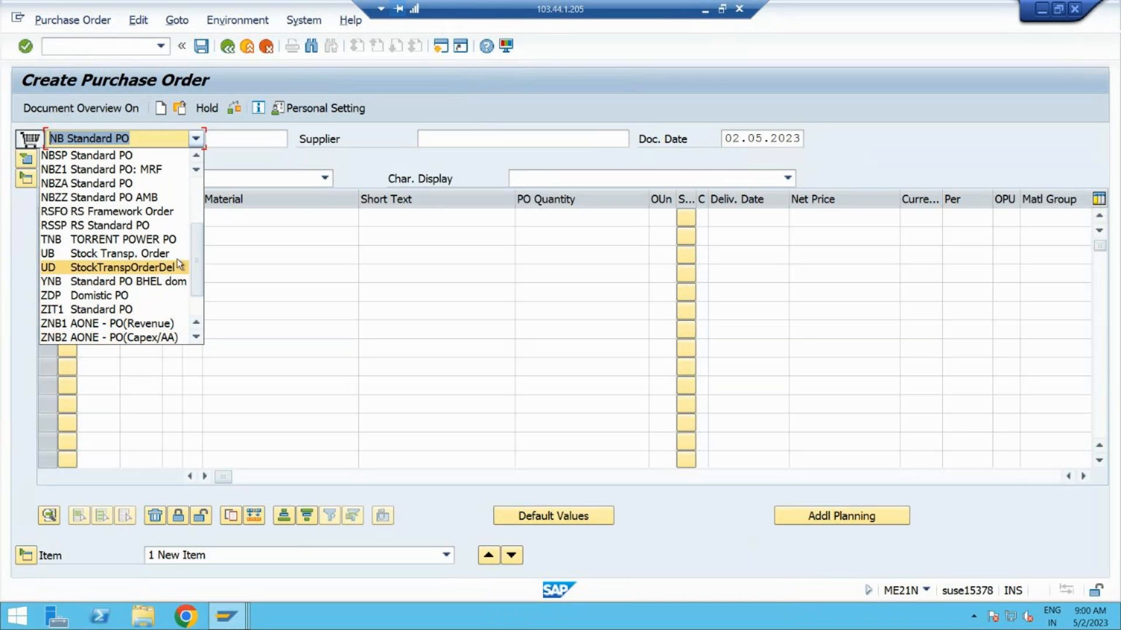
drag(194, 257, 195, 273)
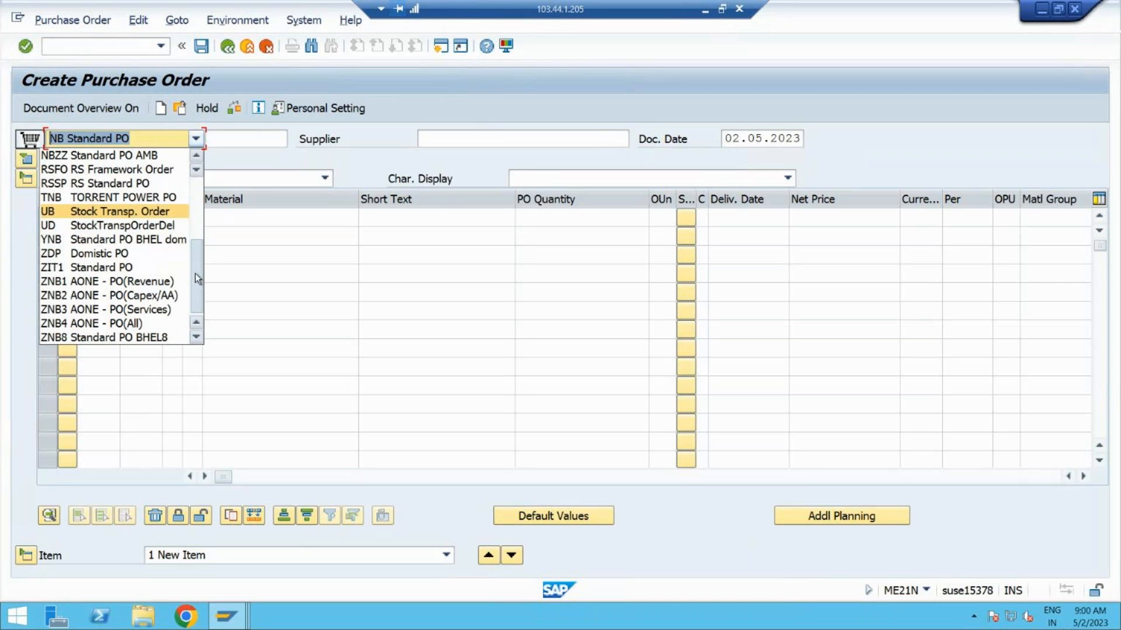
click(107, 338)
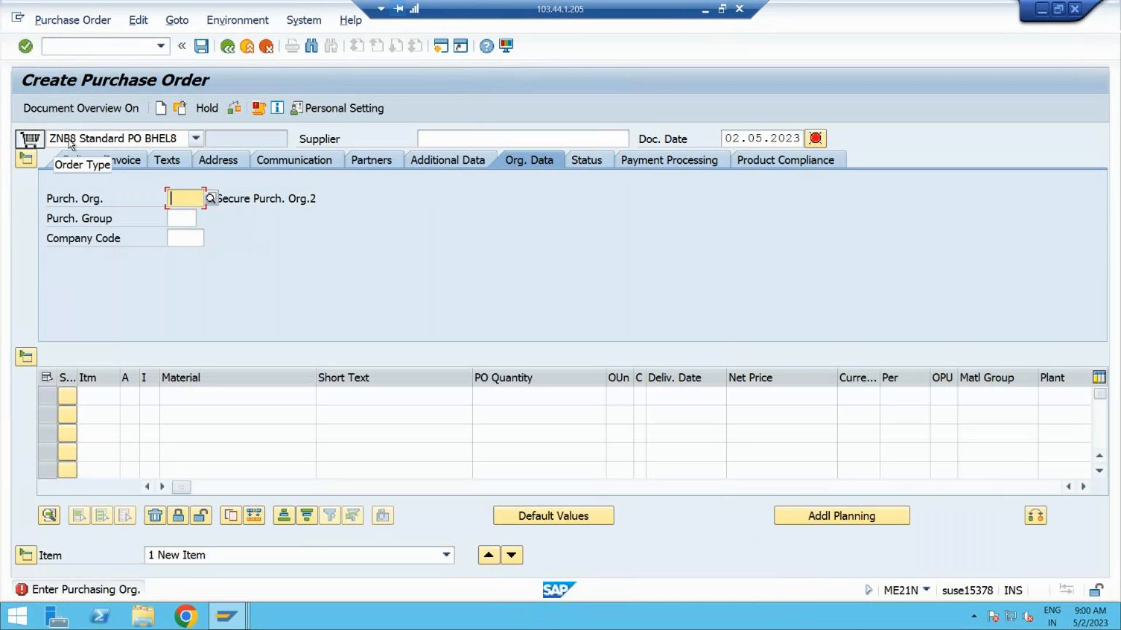
Enter supplier Tata Steel and the organizational data with purchasing organization 77P0 and purchasing group 001
click(474, 144)
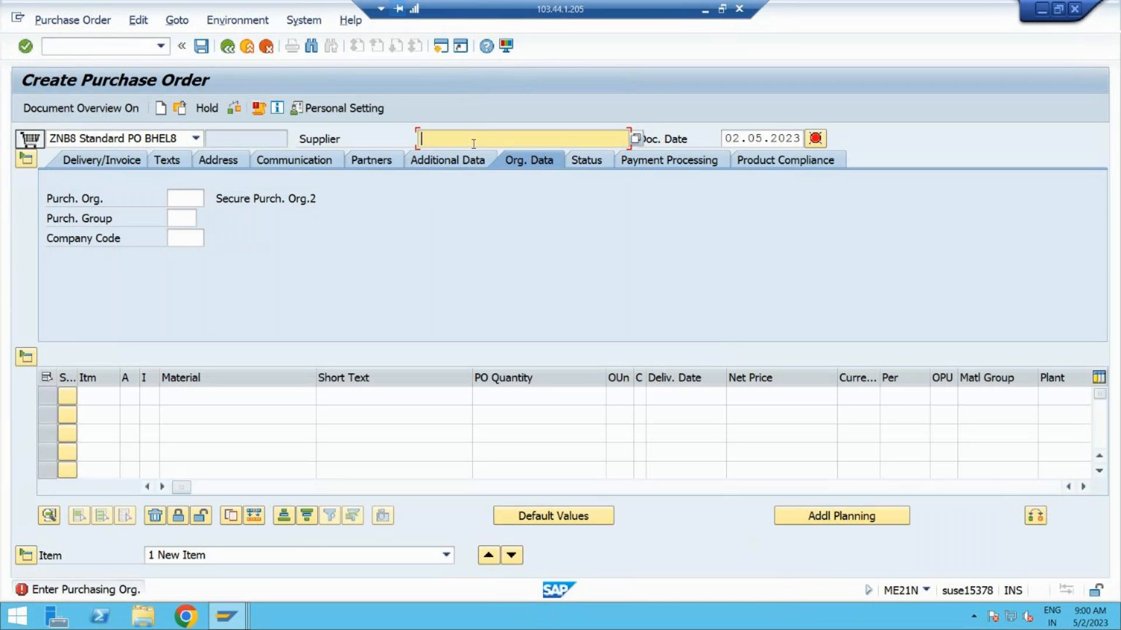
click(565, 150)
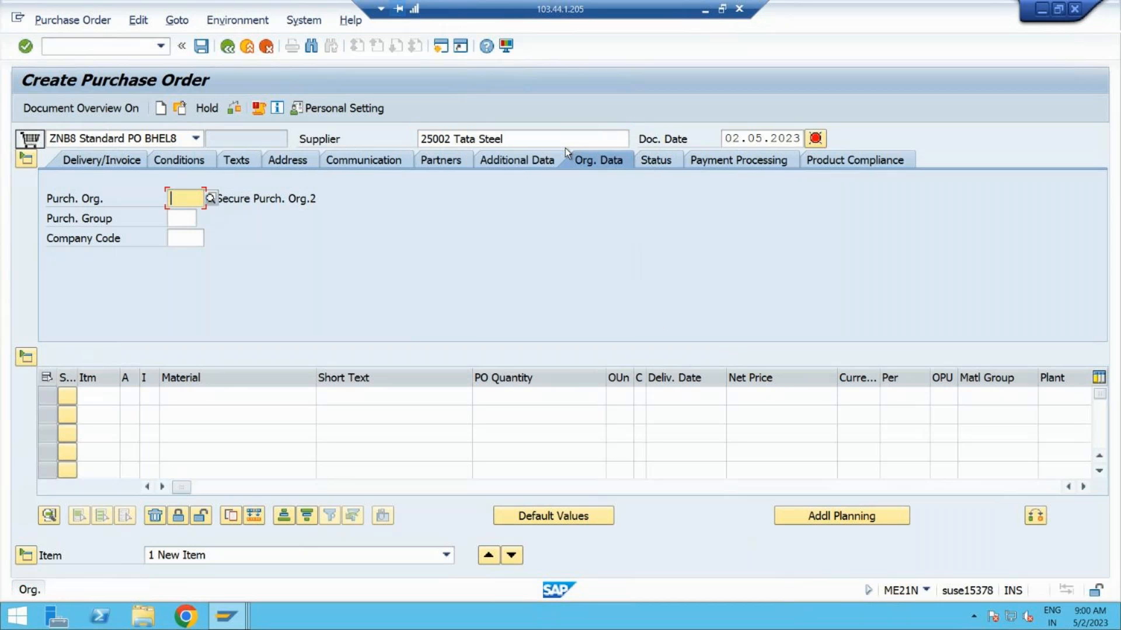
click(171, 199)
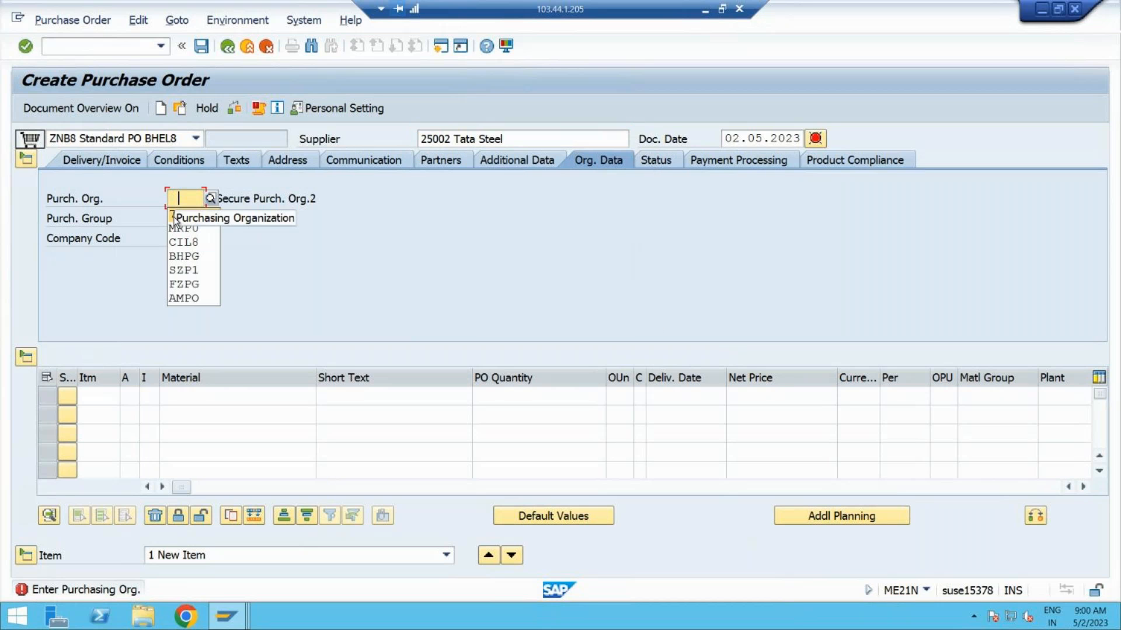
click(174, 215)
click(174, 218)
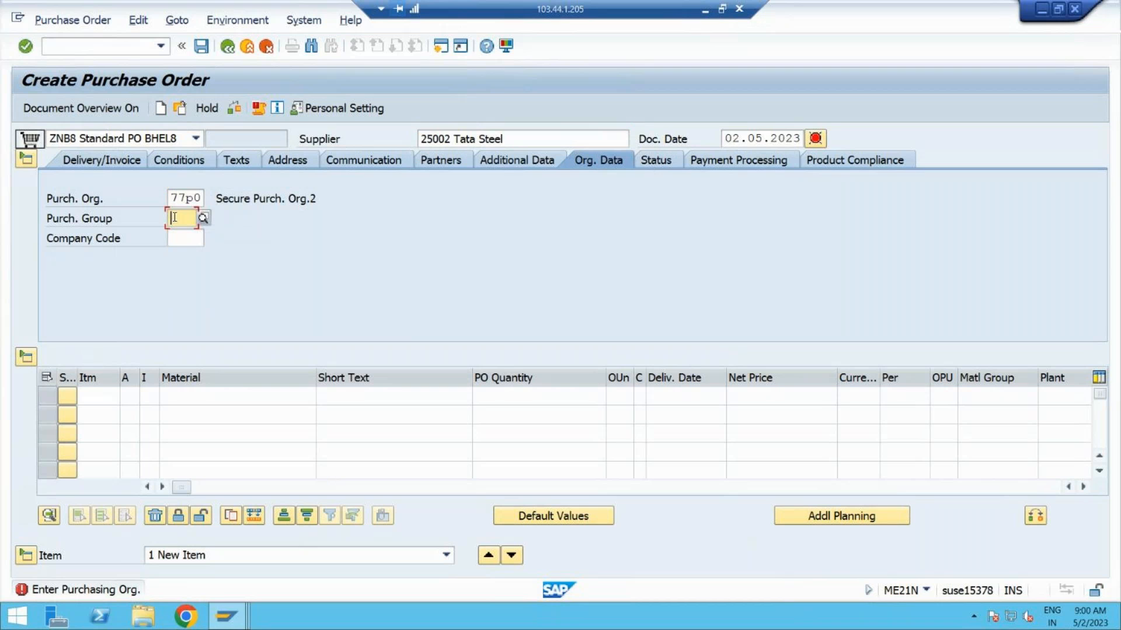
text(001)
key(Return)
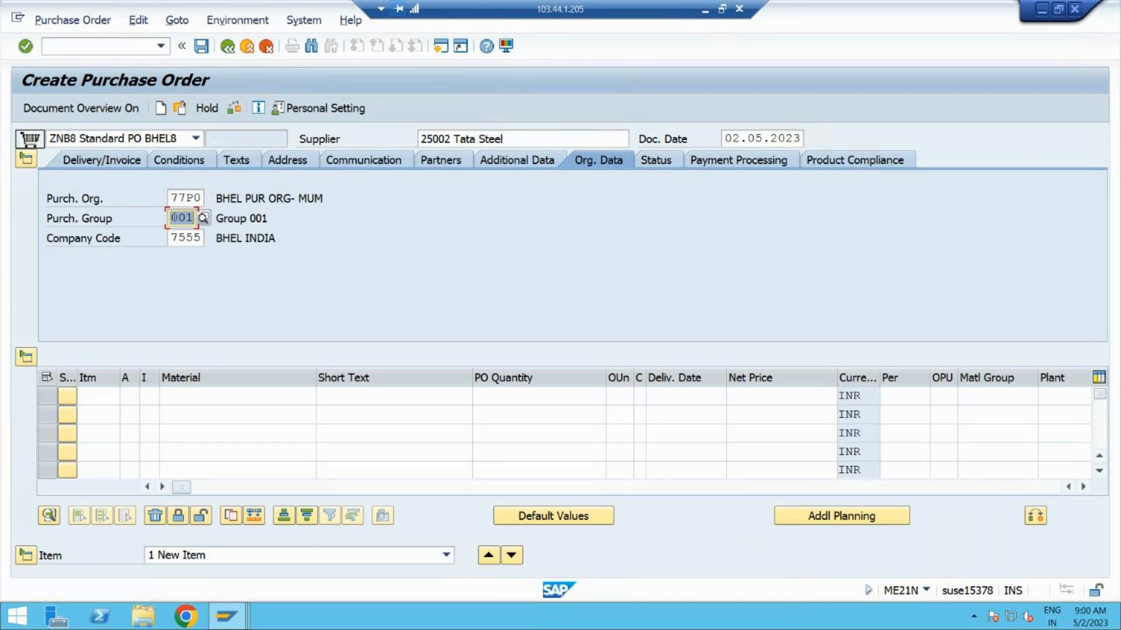
Look up the materials of plant 77P1 and choose PEN as the material of the first item
click(326, 400)
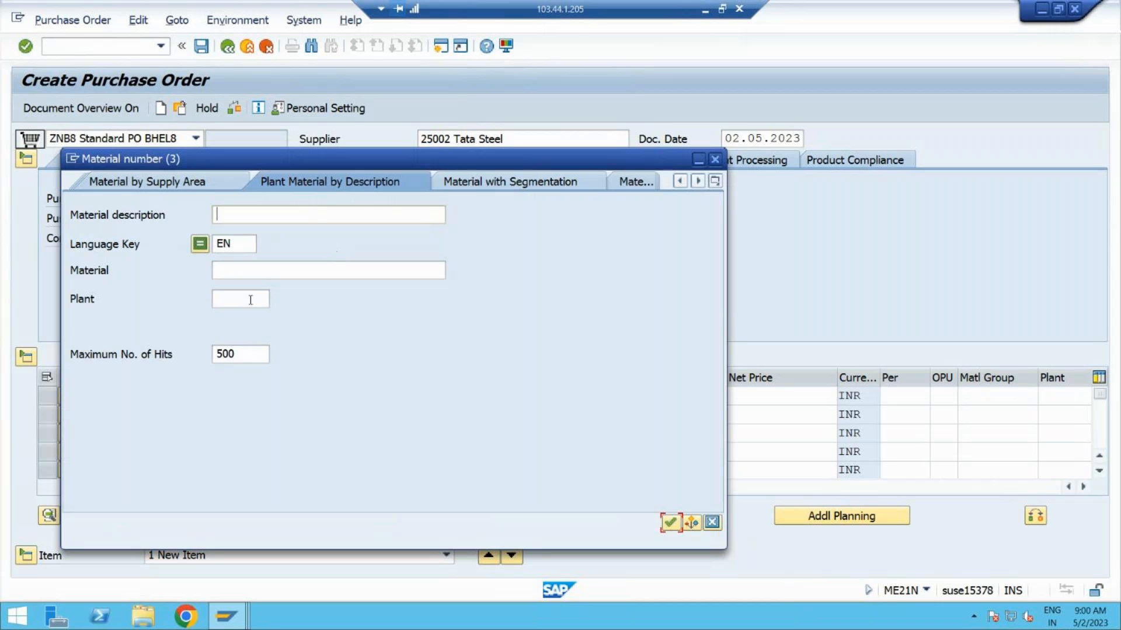
right_click(251, 300)
click(233, 300)
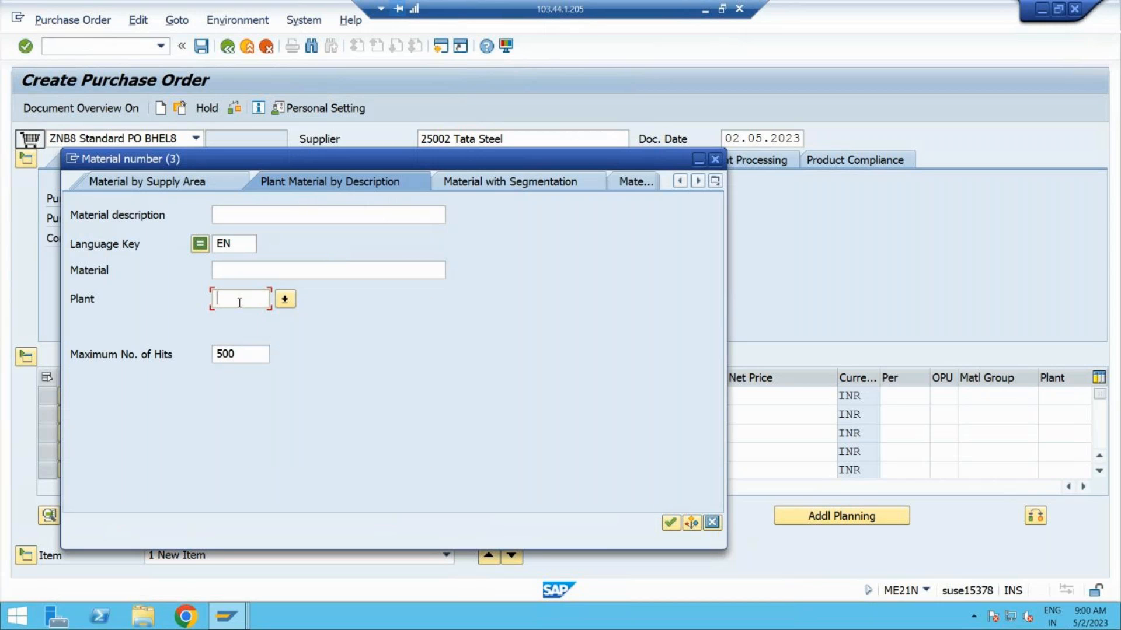
text(77pc)
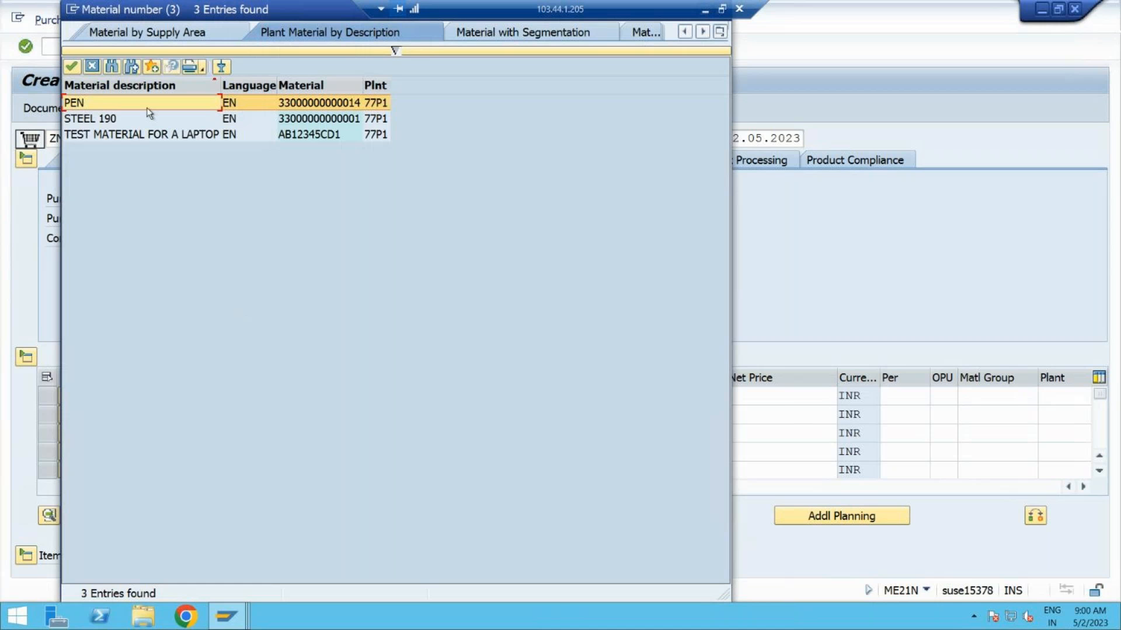
double_click(145, 104)
Set the first item's PO quantity to 10 and its net price to 10 INR
click(496, 397)
text(100)
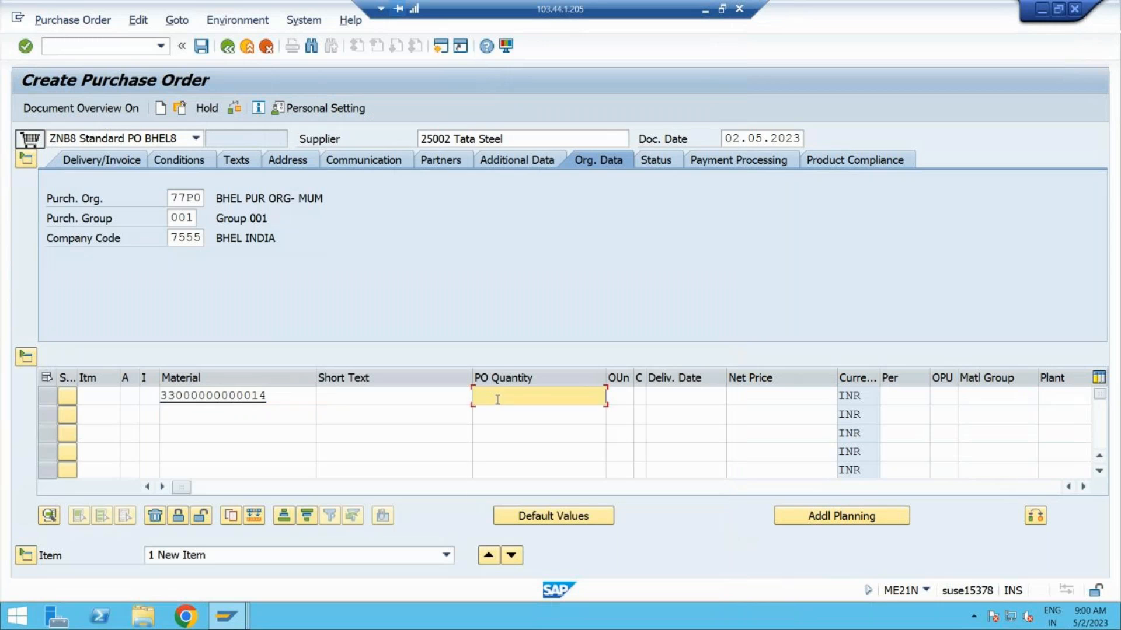
key(BackSpace)
key(Tab)
key(Tab)
key(Tab)
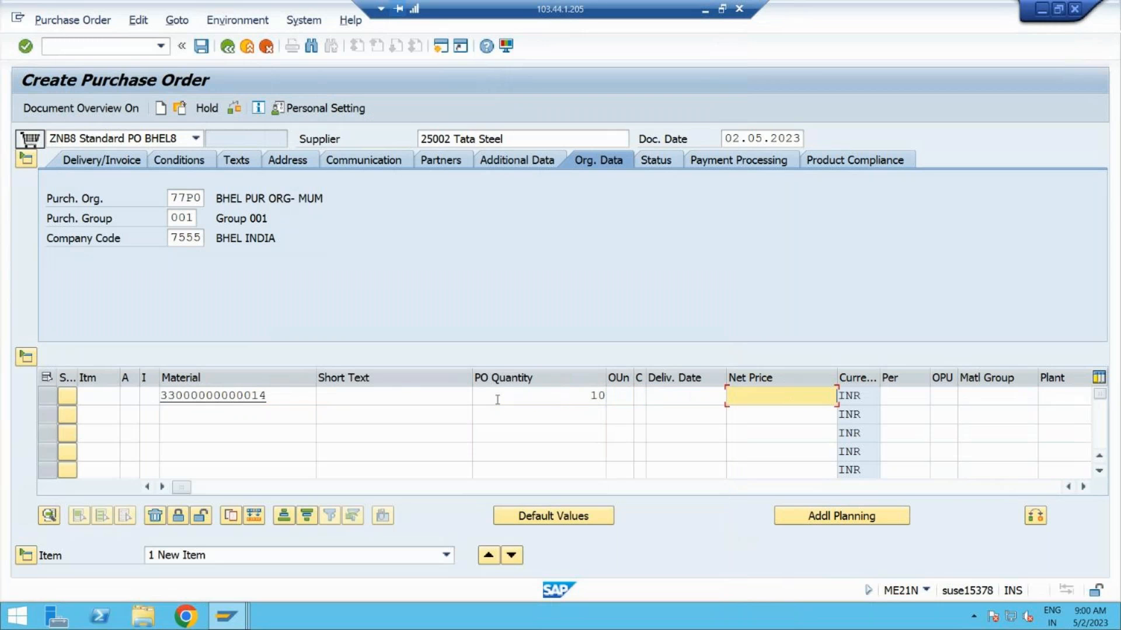
text(10)
key(Tab)
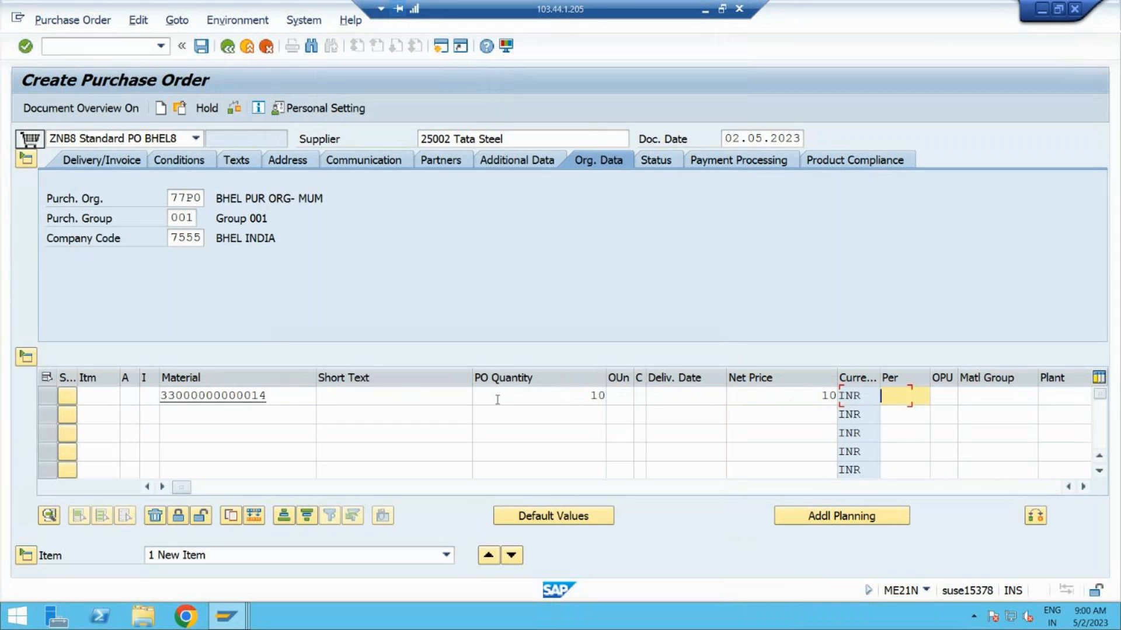
Assign plant 77P1 to the first purchase order item and examine its adopted net price
key(Tab)
key(Tab)
key(Tab)
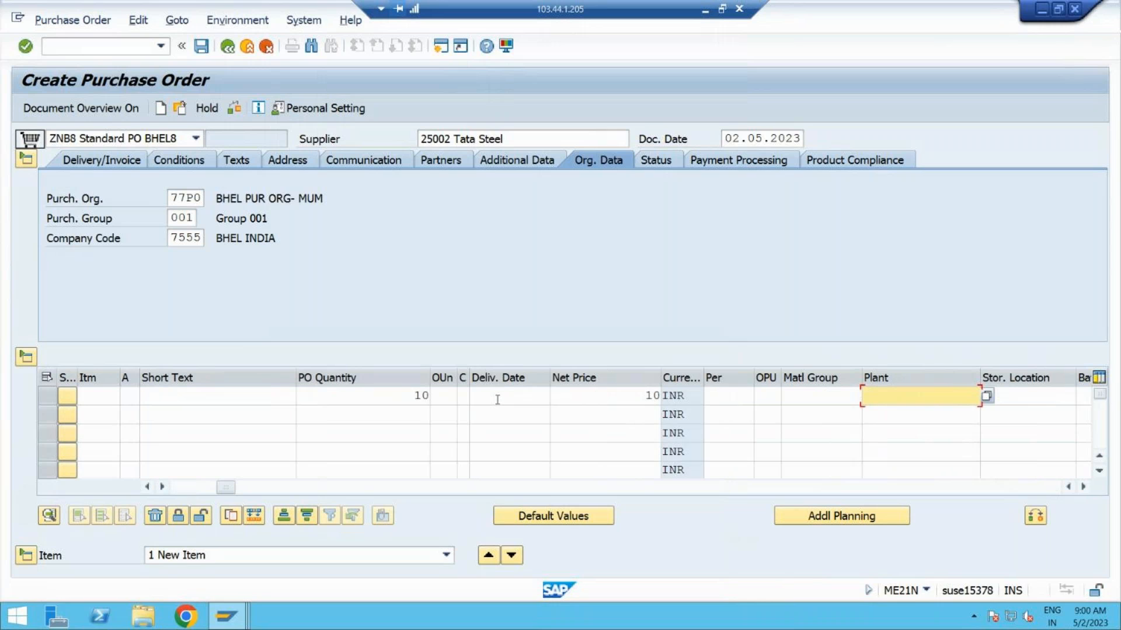
text(77p1)
key(Return)
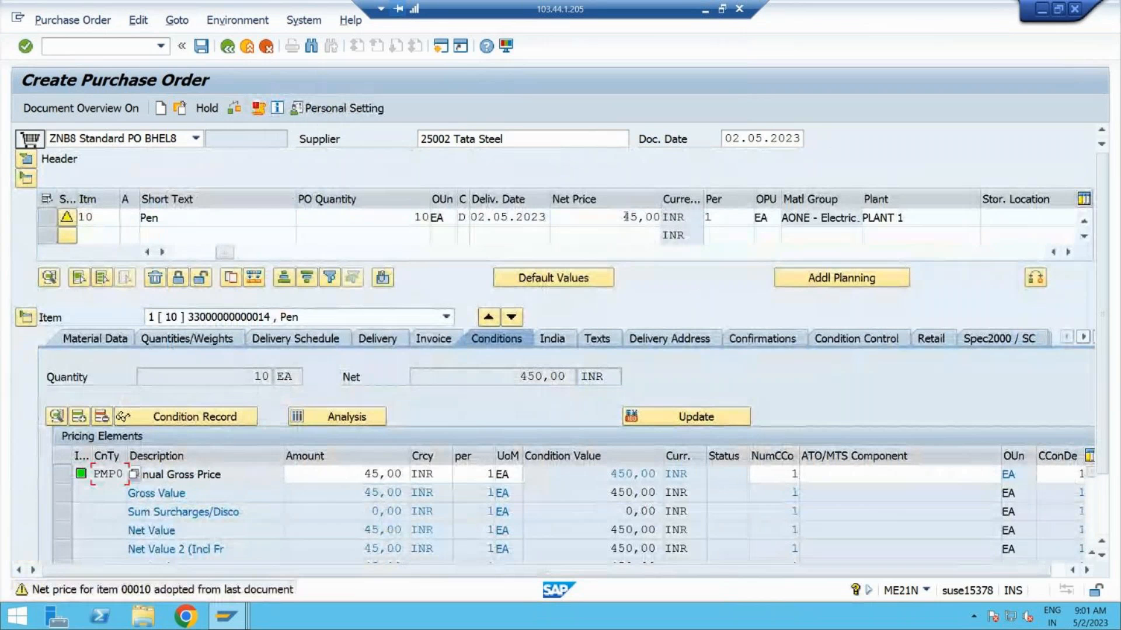
click(626, 217)
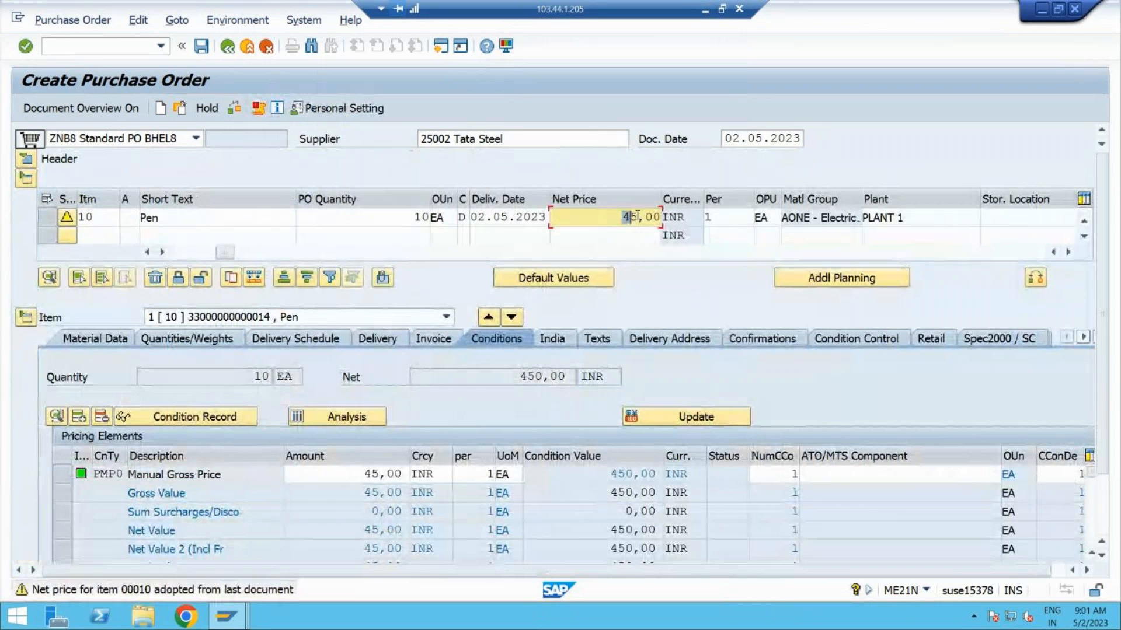
drag(638, 216, 645, 217)
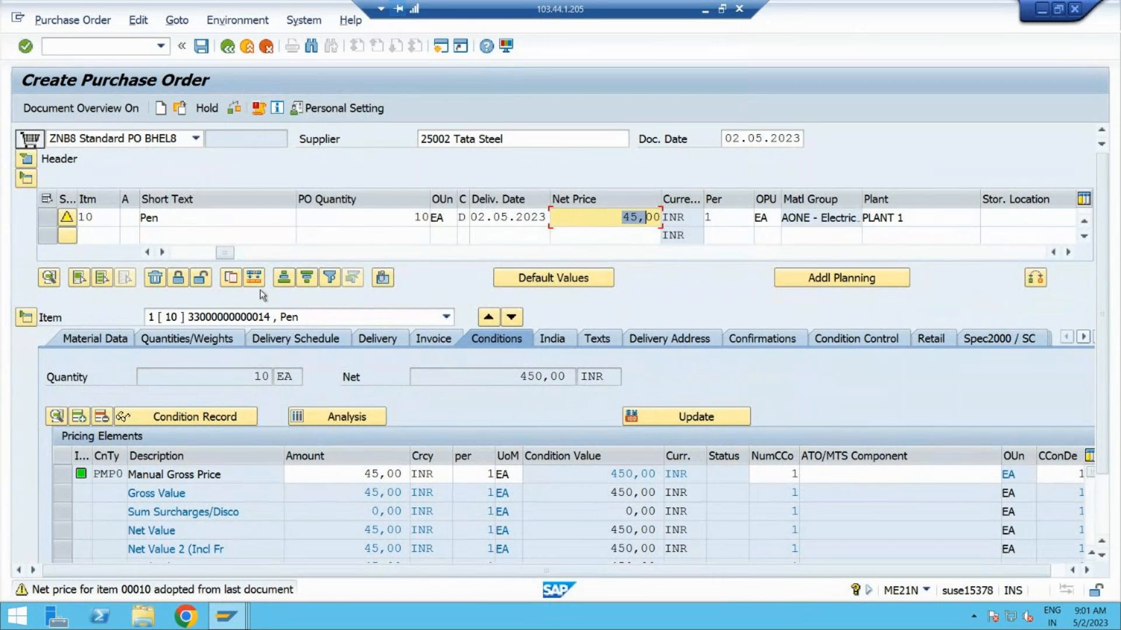
Check the purchase order, open its header release strategy, and compare the release codes with the value intervals on the slide
click(26, 158)
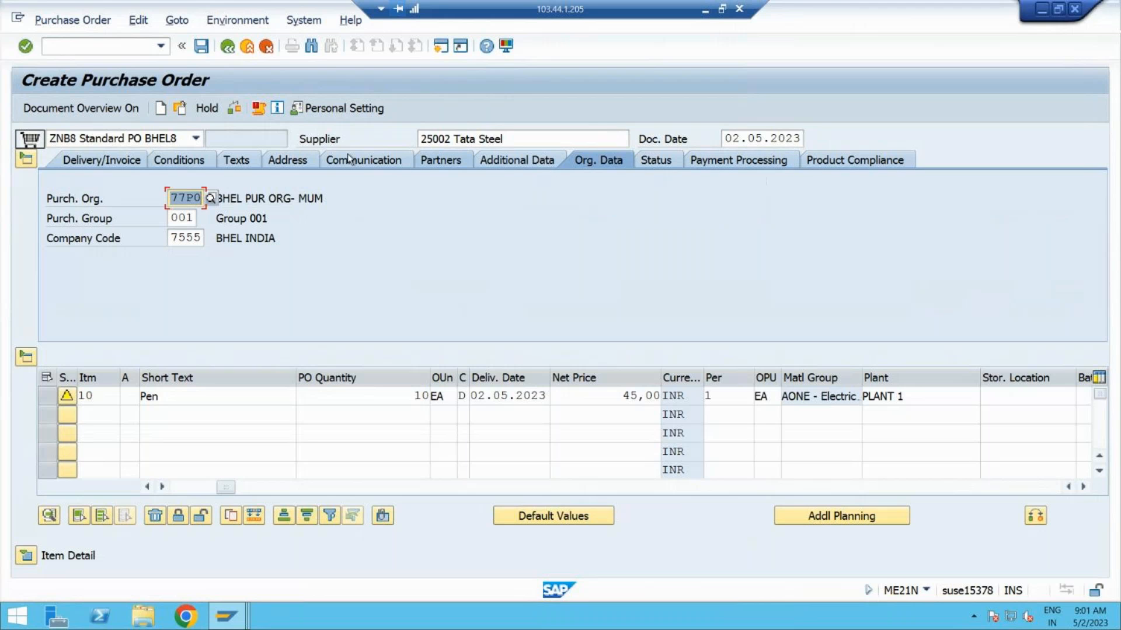
click(234, 110)
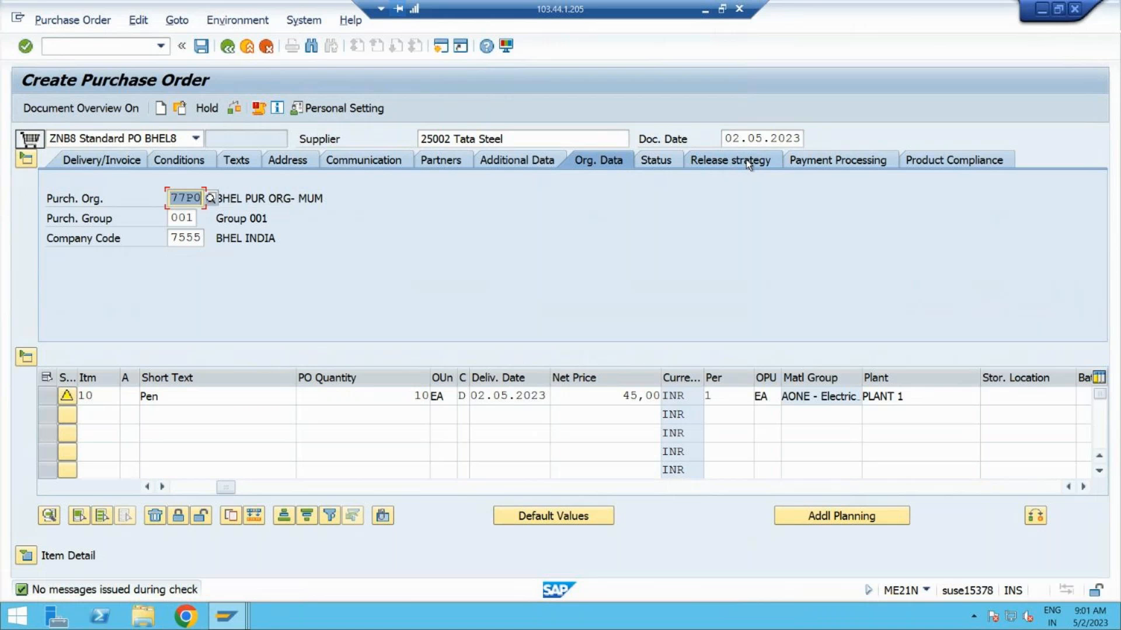
click(746, 159)
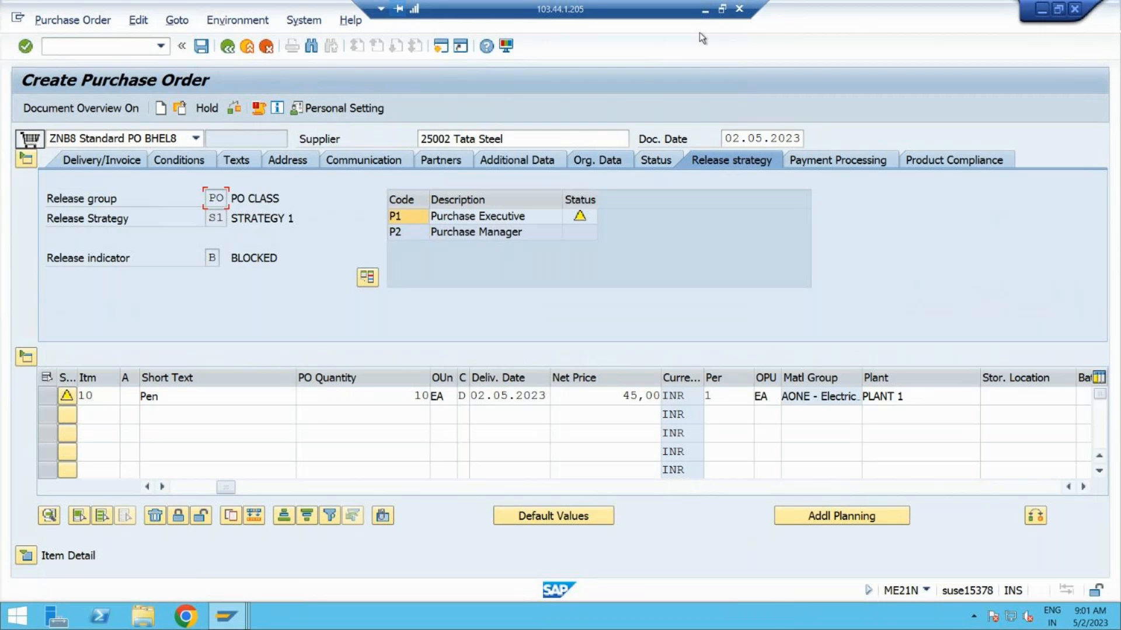
click(704, 16)
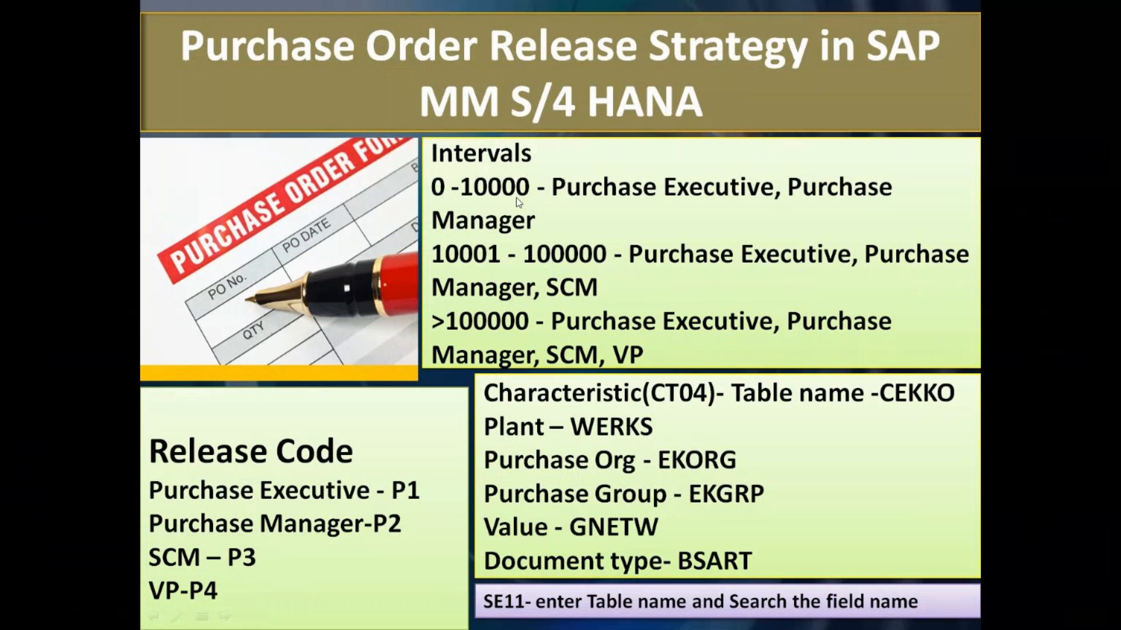
key(alt+Tab)
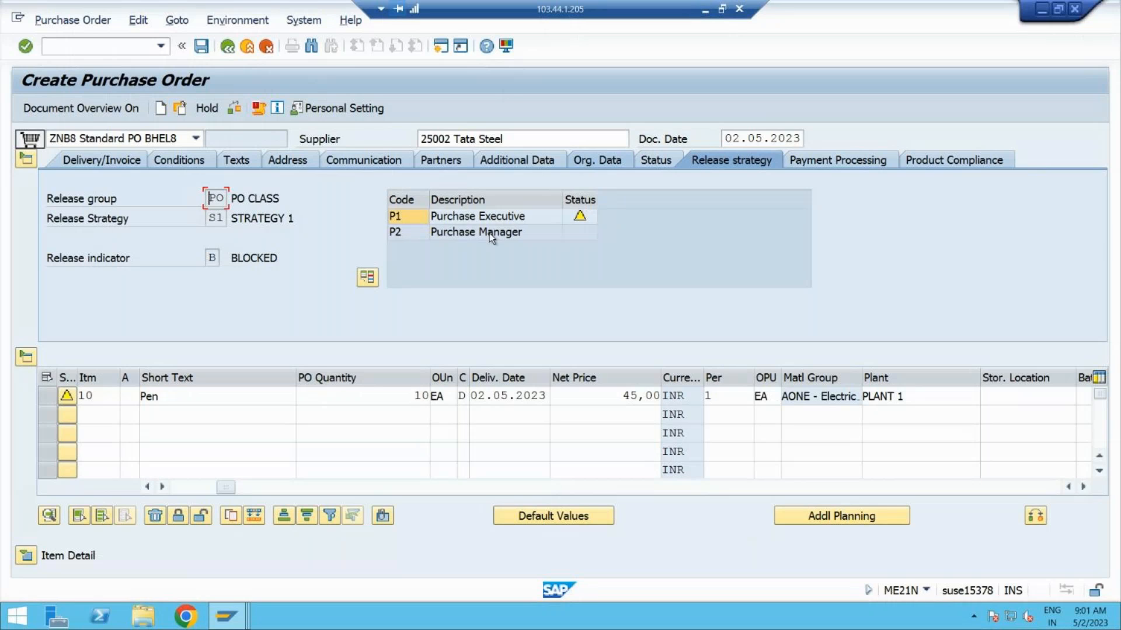
Examine the Pen item's total condition value in its pricing conditions
click(30, 555)
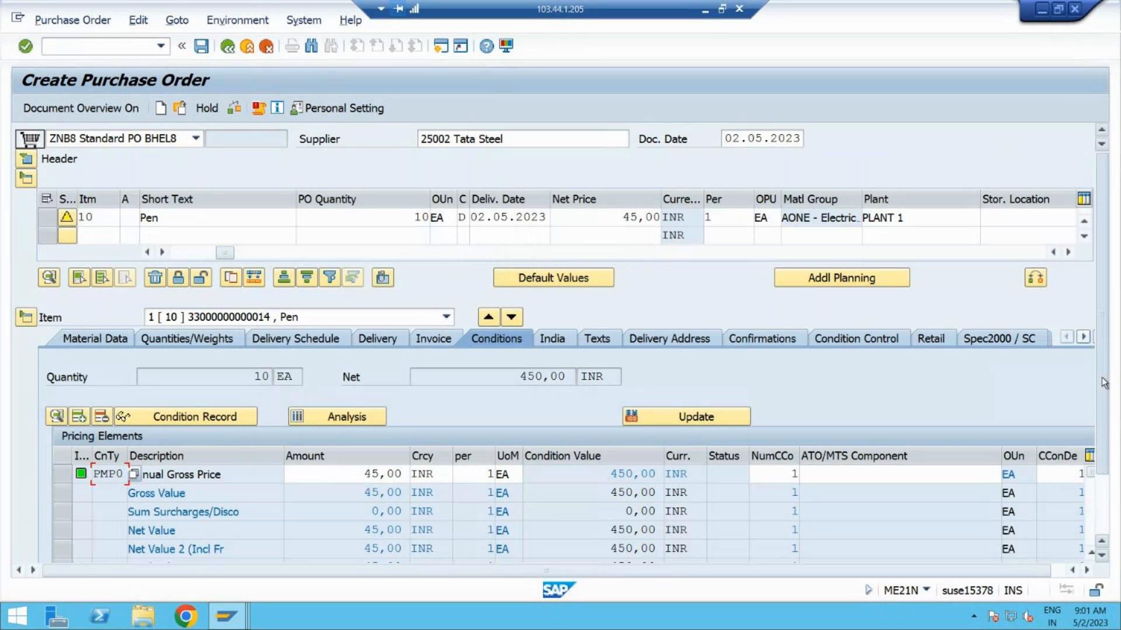
scroll(1103, 383, down, 2)
click(607, 489)
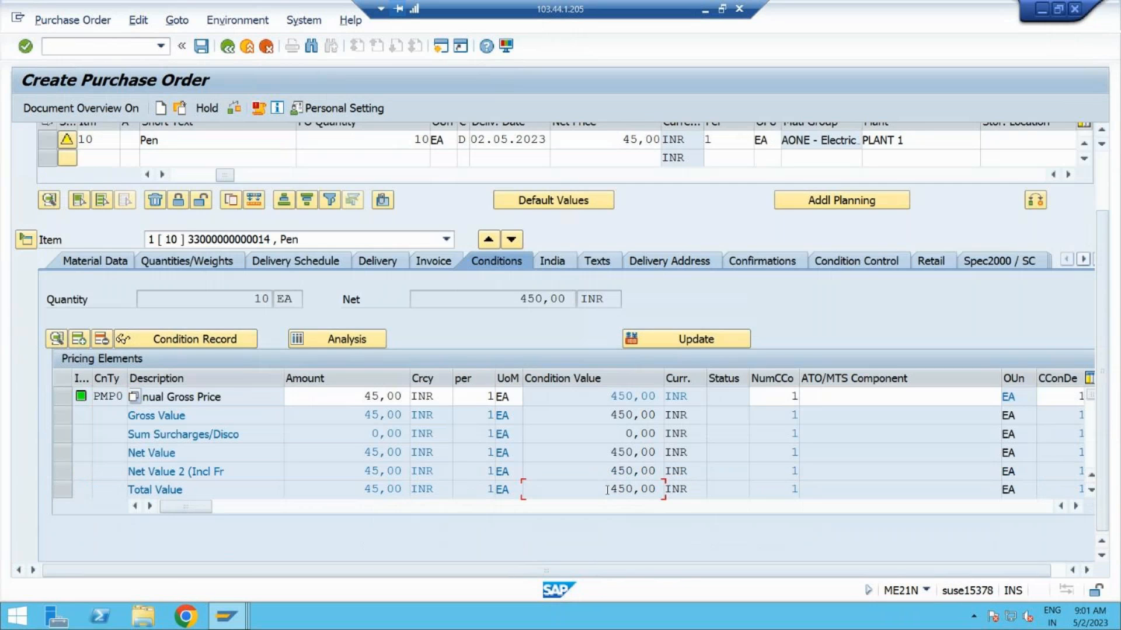
drag(607, 489, 656, 490)
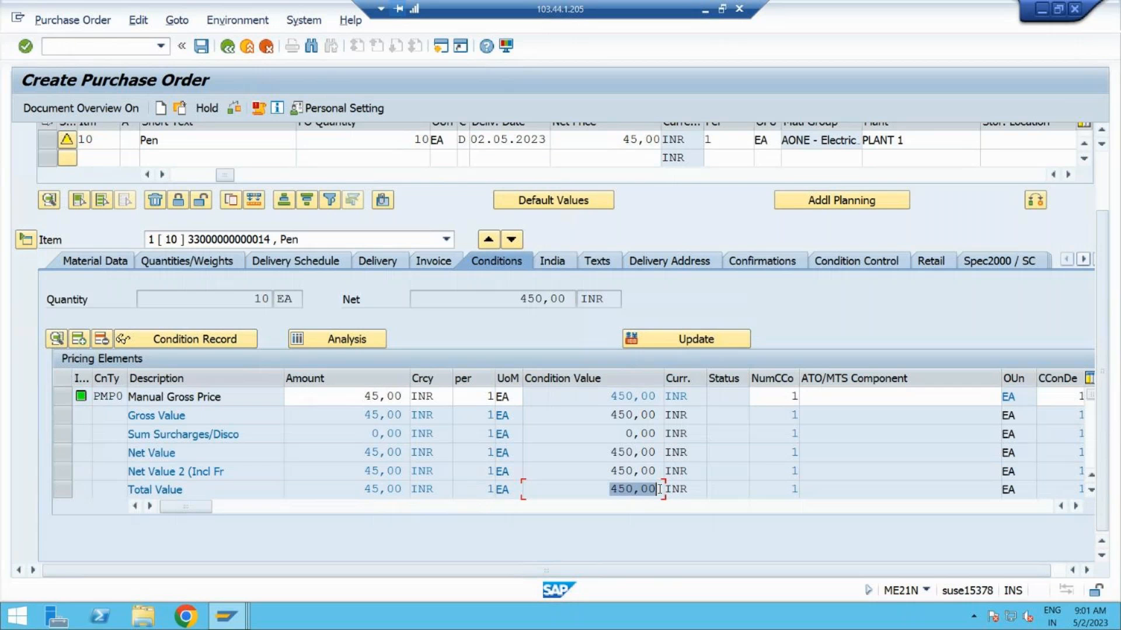
Raise the Pen item's PO quantity to 1000 and recalculate its pricing
click(423, 145)
key(BackSpace)
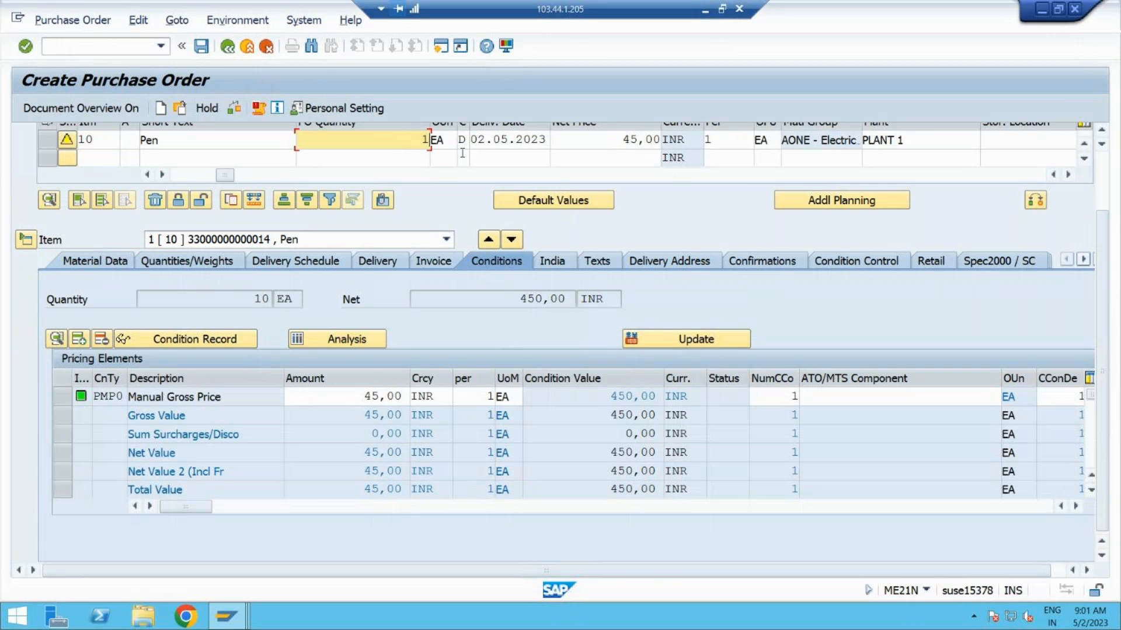
text(00)
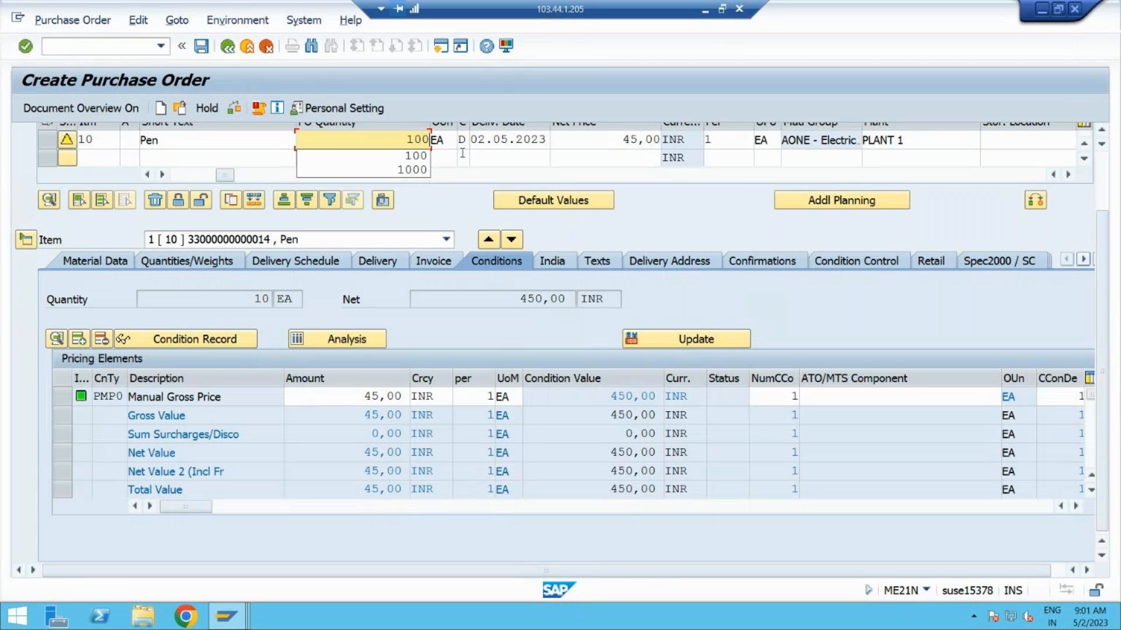
text(0)
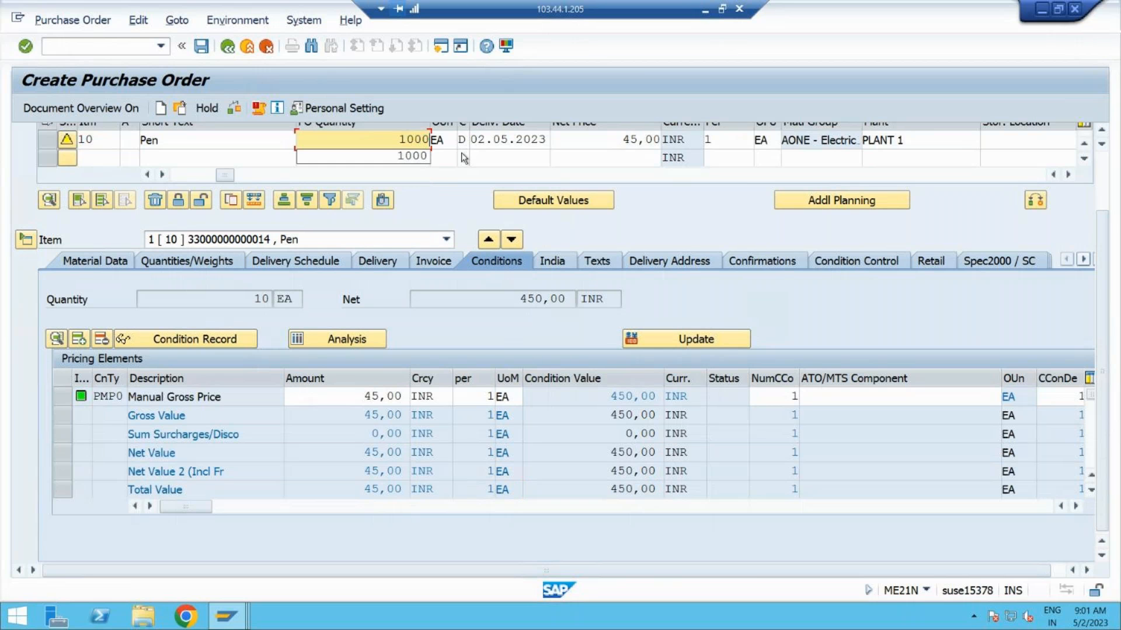
key(Return)
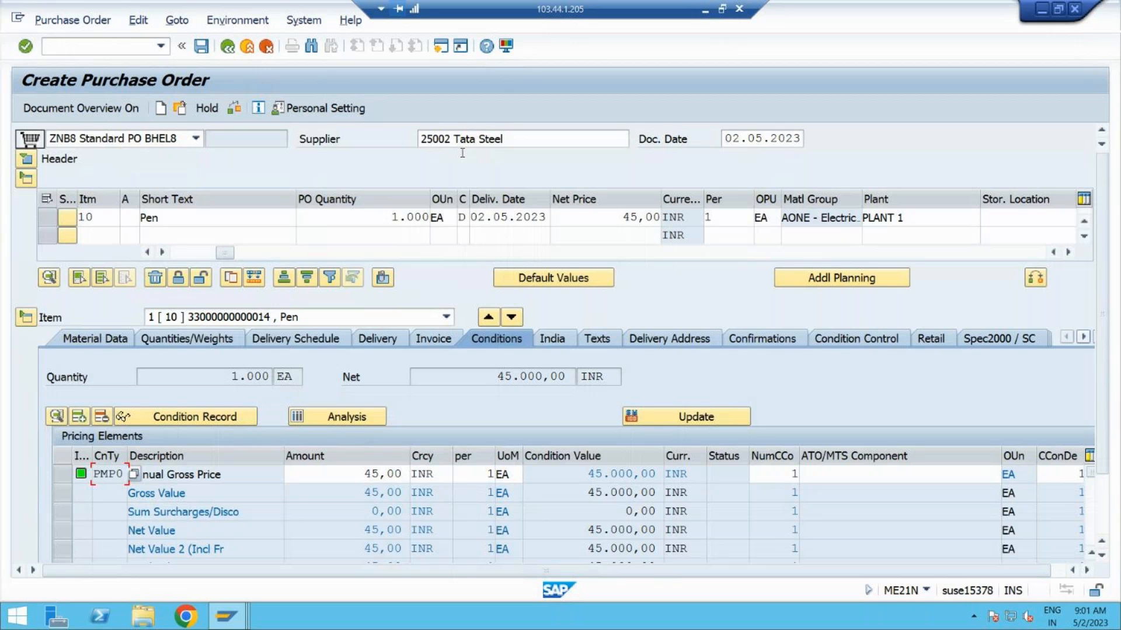
Lower the Pen item's PO quantity to 100 and review the recalculated condition values
click(392, 217)
drag(392, 217, 438, 228)
text(100)
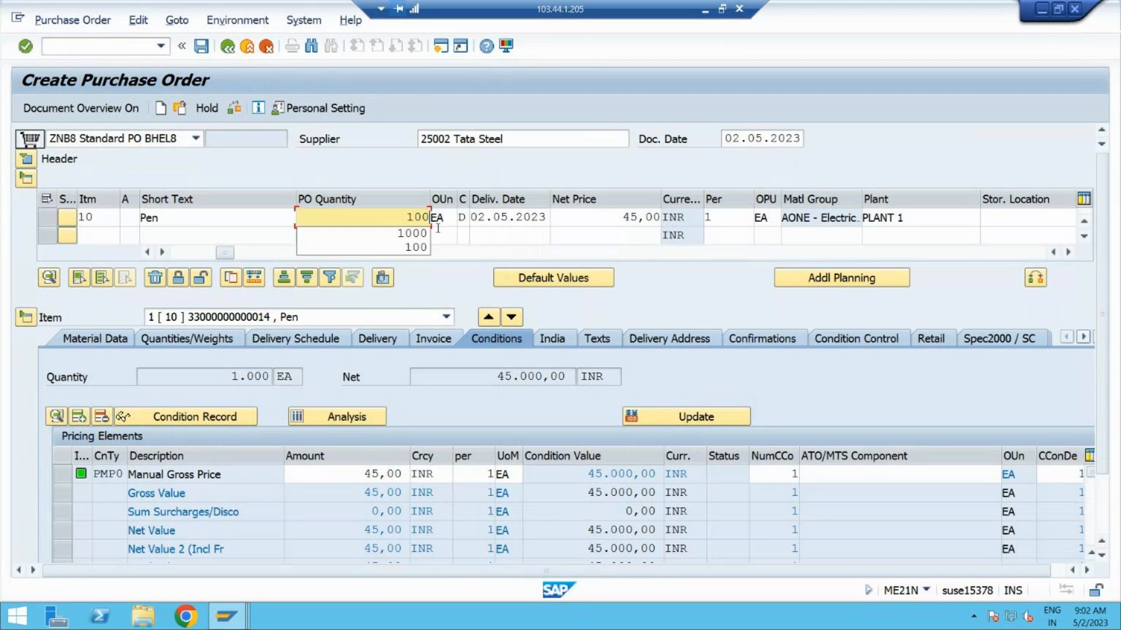
key(Return)
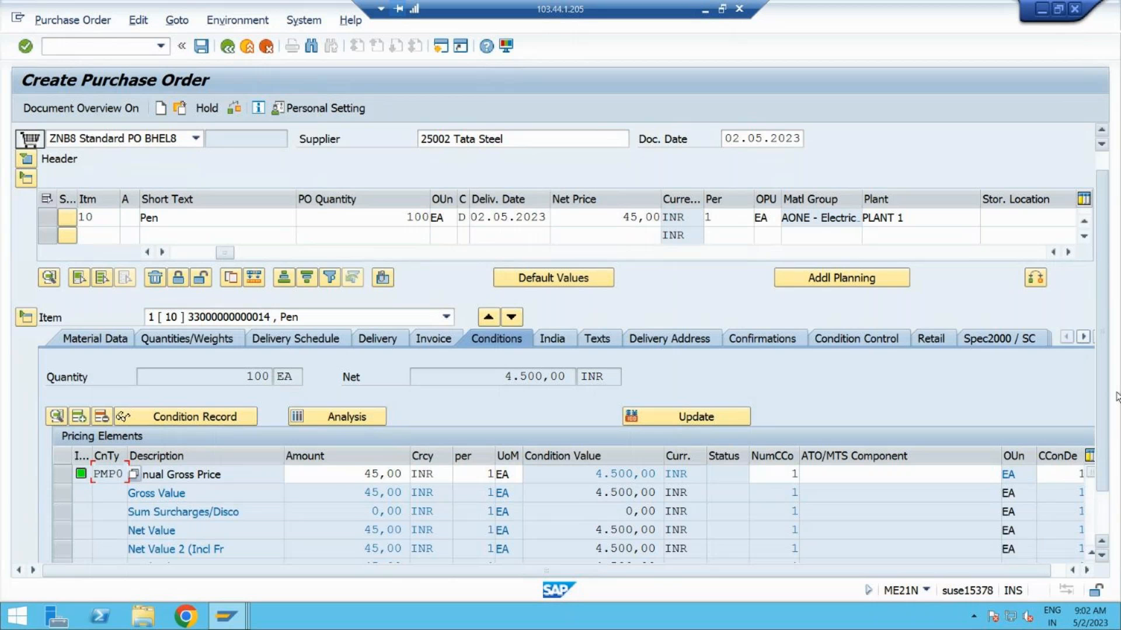
scroll(698, 340, down, 3)
scroll(473, 234, up, 3)
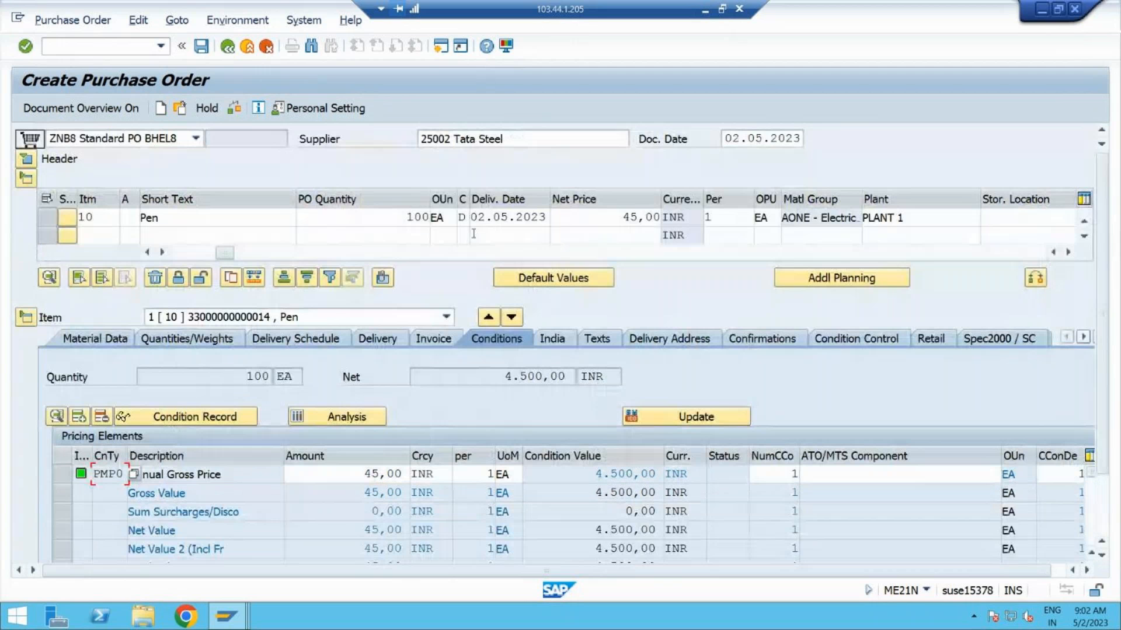
Expand the order header to show the release strategy and set the Pen item's PO quantity to 1000
click(26, 158)
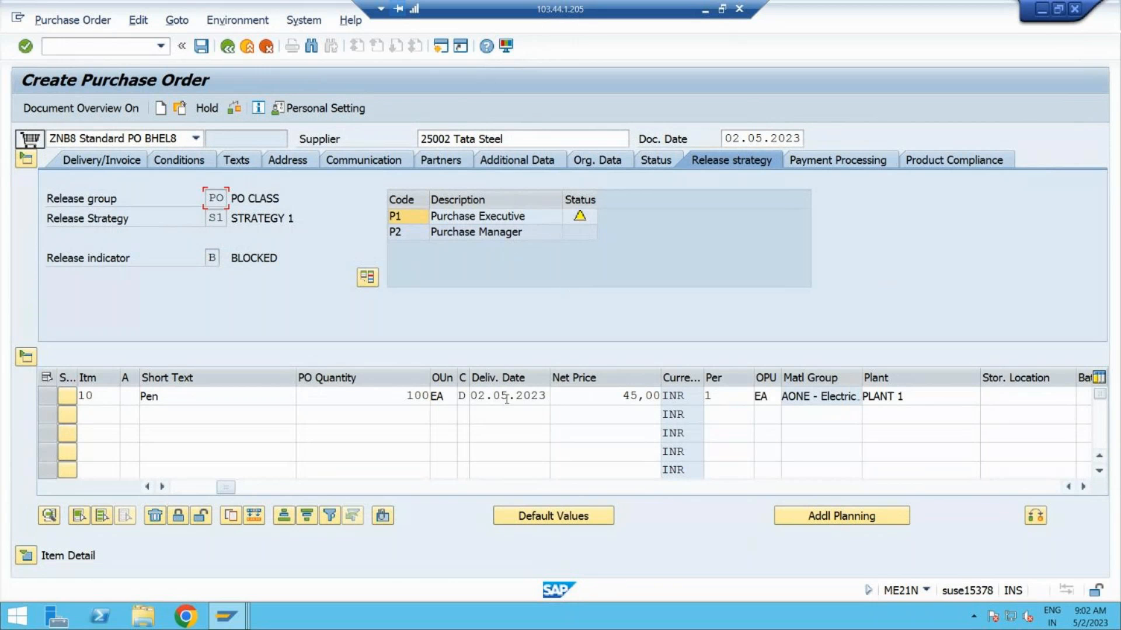
drag(399, 397, 449, 399)
text(1)
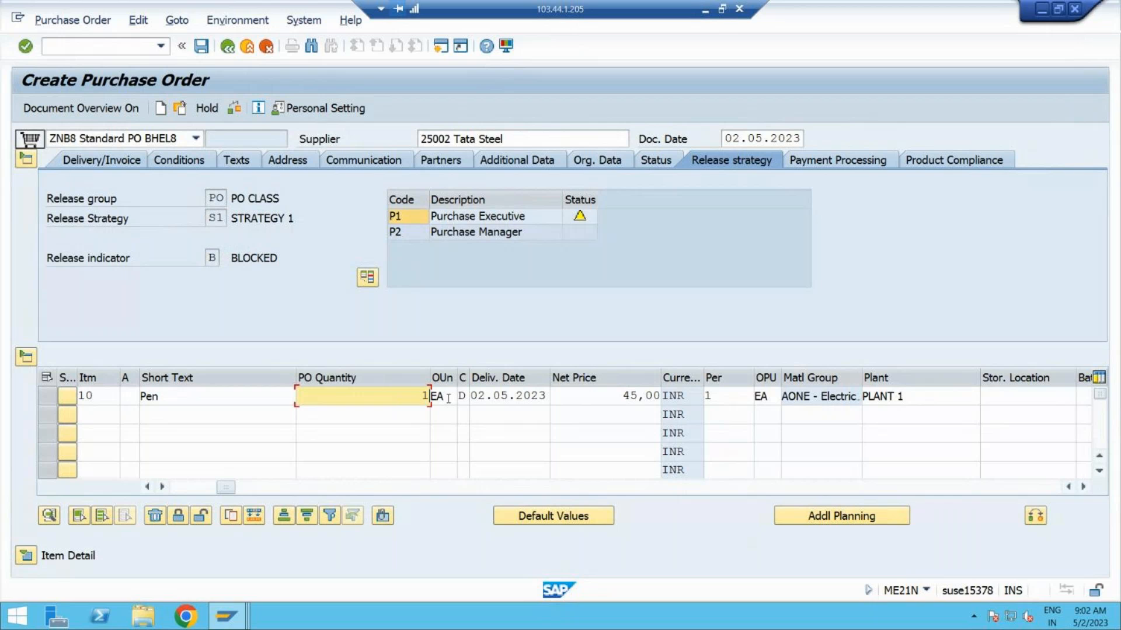
text(000)
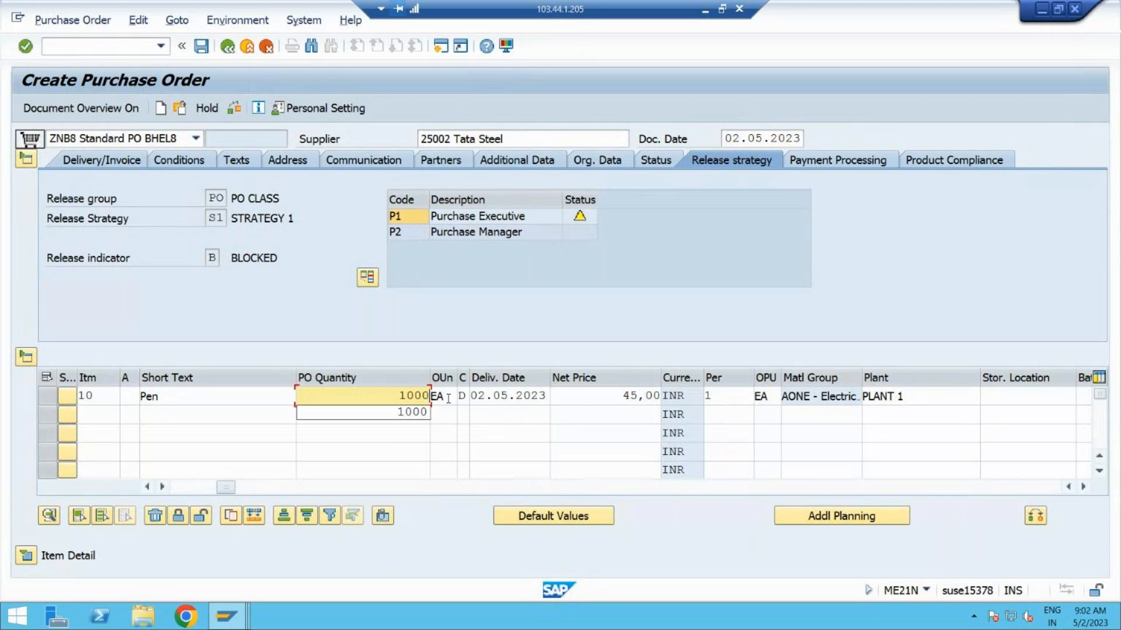
key(Return)
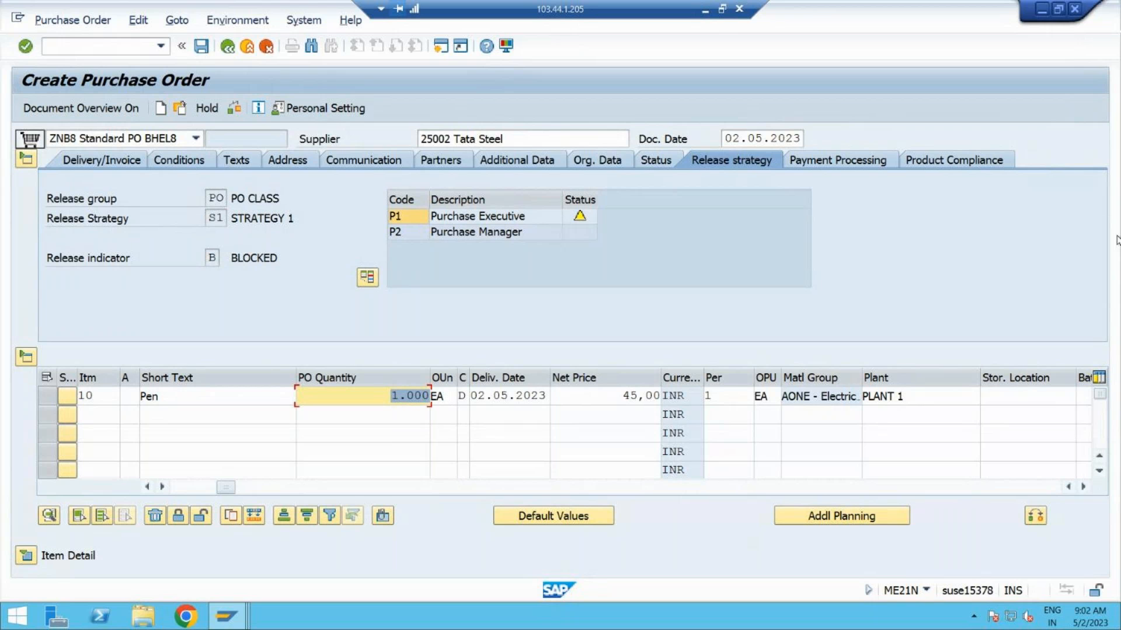
Compare the Pen item's net value with the slide's intervals, and check the order to redetermine its release strategy
click(25, 558)
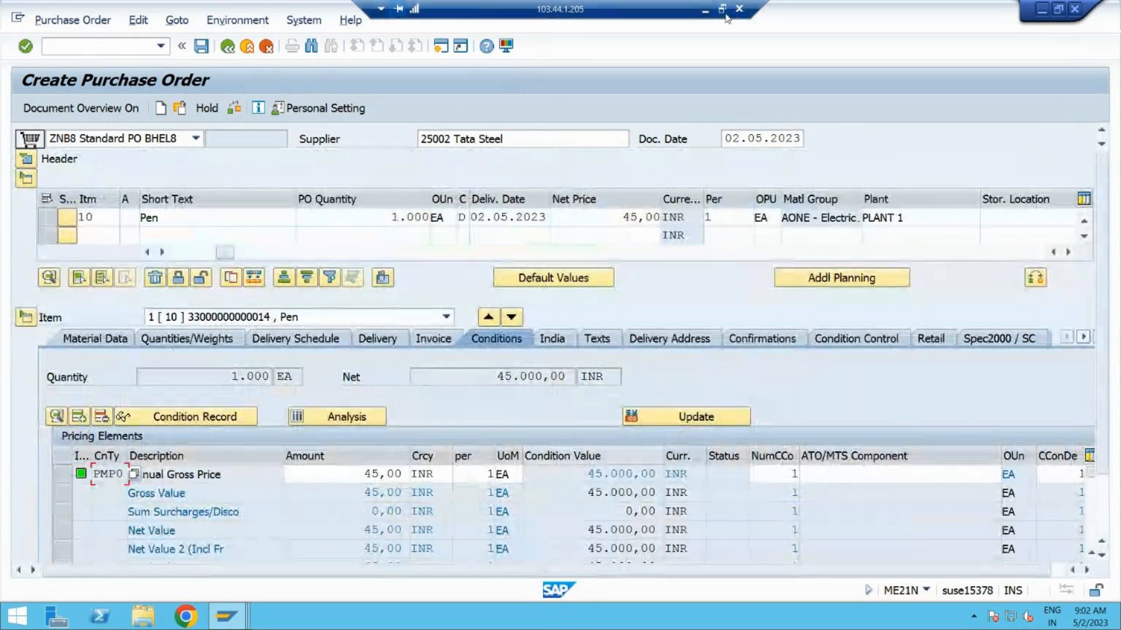
click(706, 12)
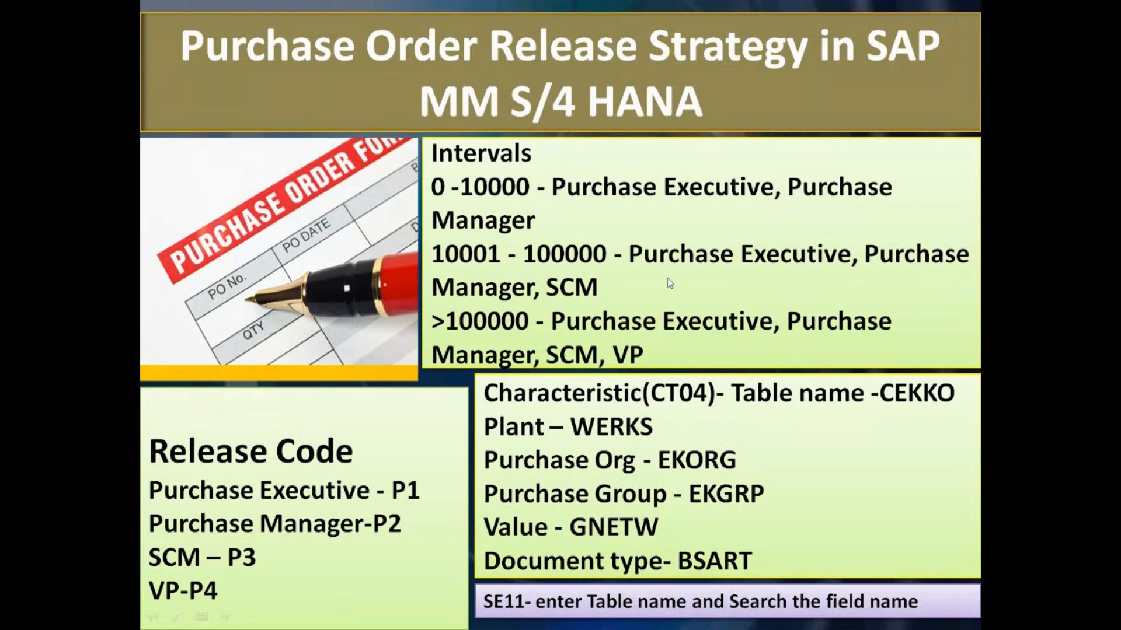
key(alt+Tab)
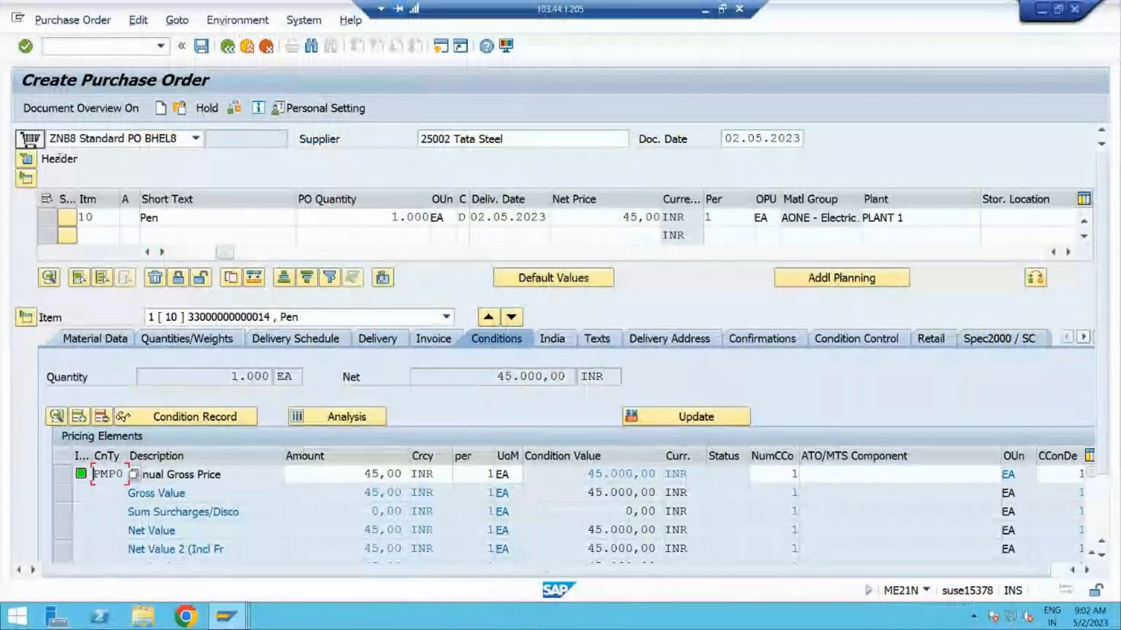
click(26, 159)
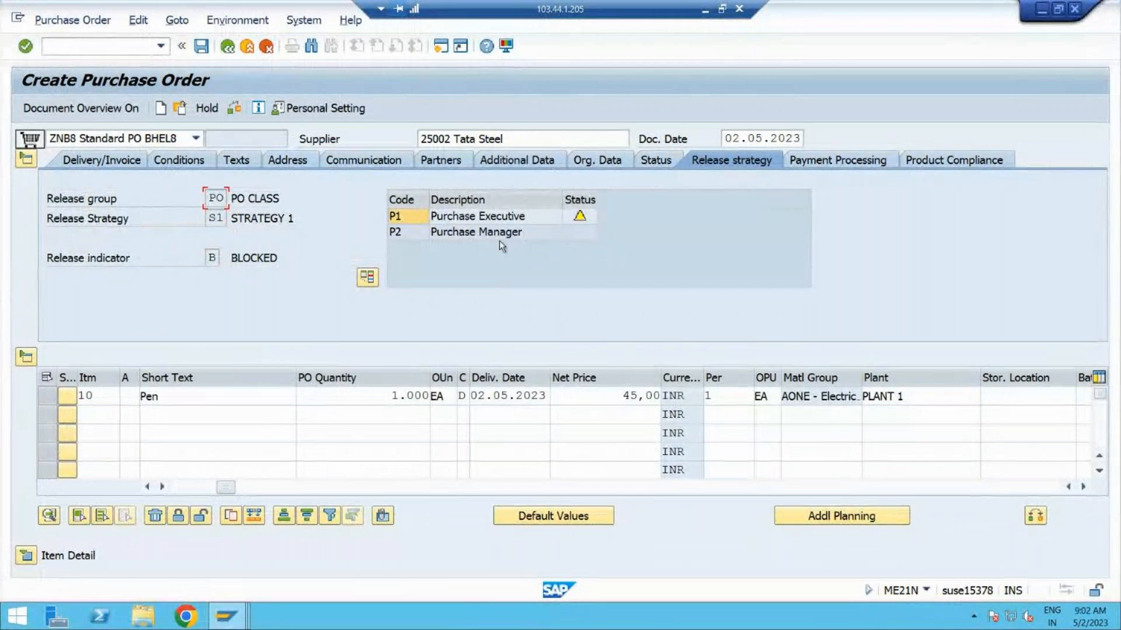
click(234, 109)
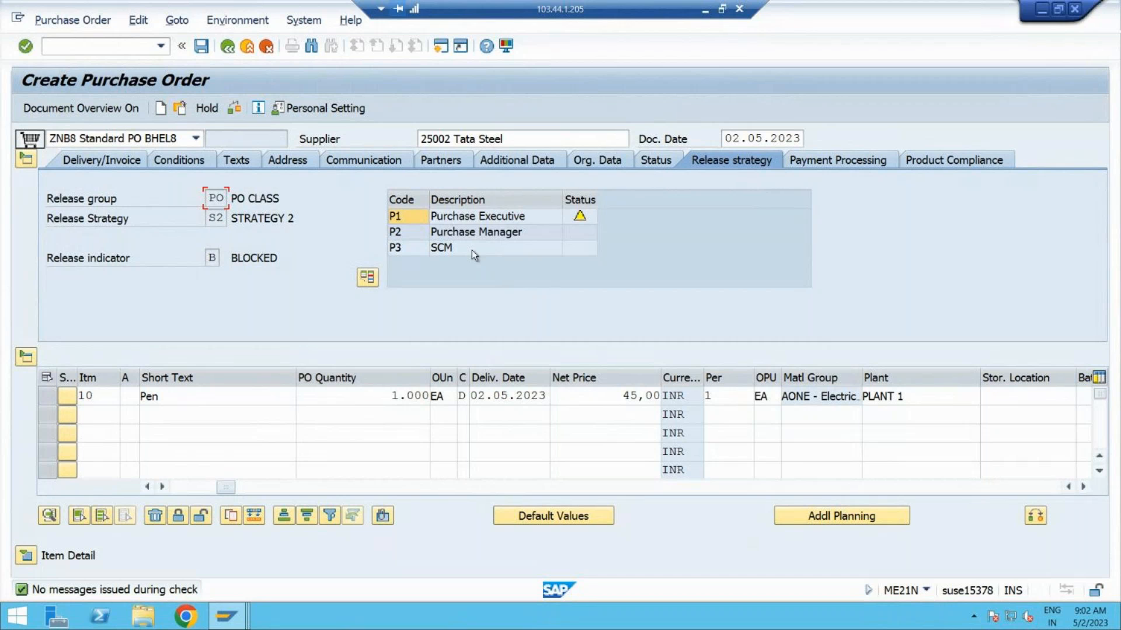
Review the approvers required for each value interval on the slide, including orders above 100000
click(706, 11)
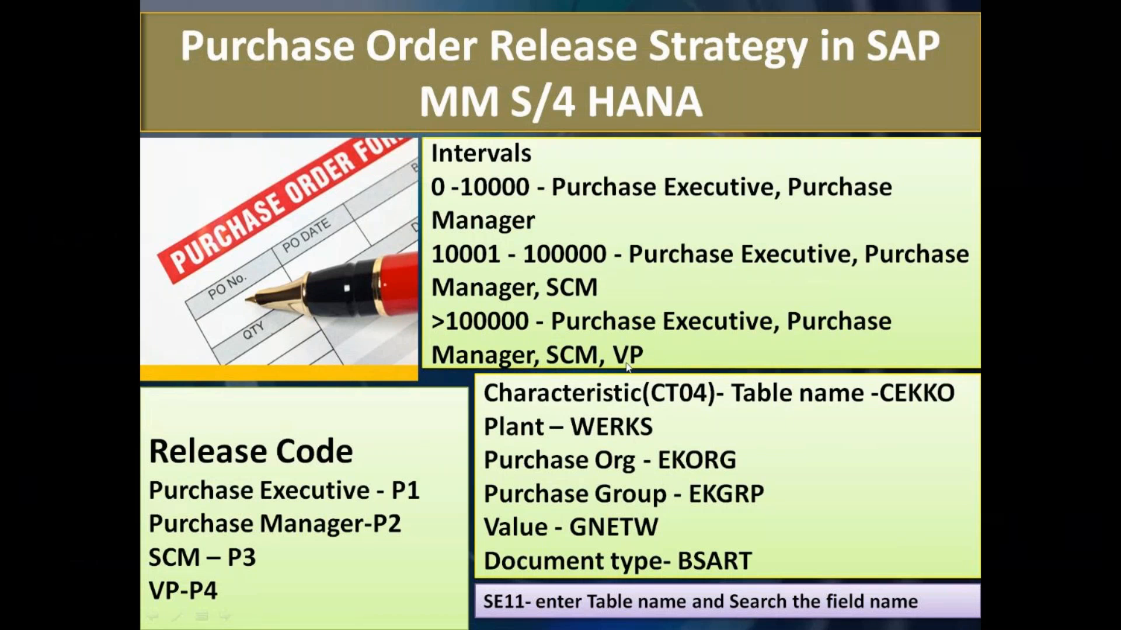
click(476, 333)
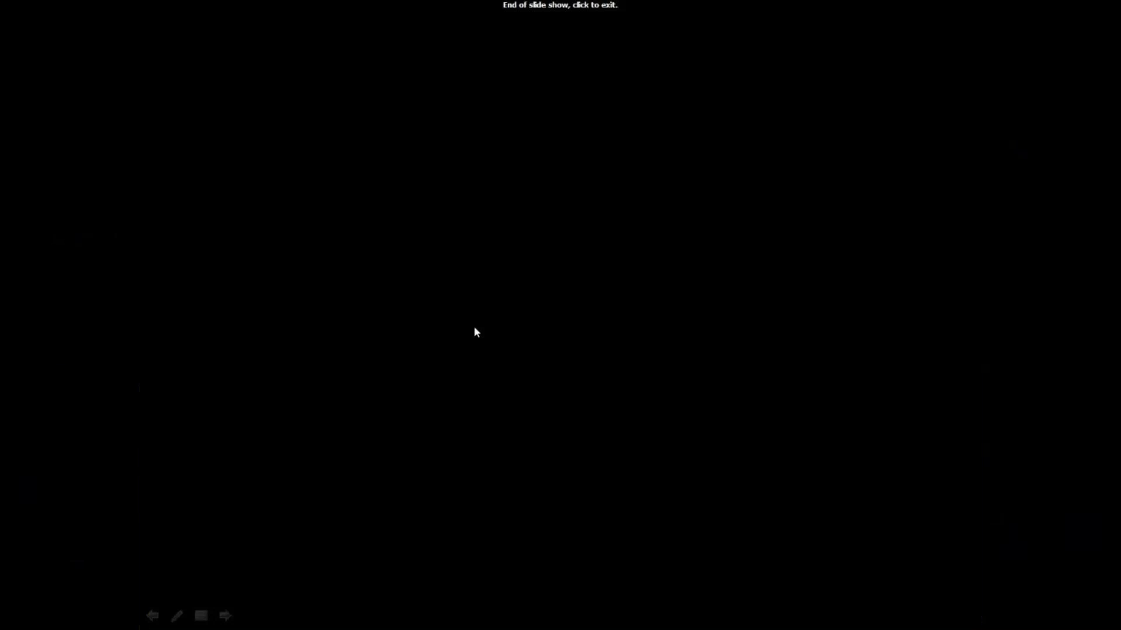
click(475, 328)
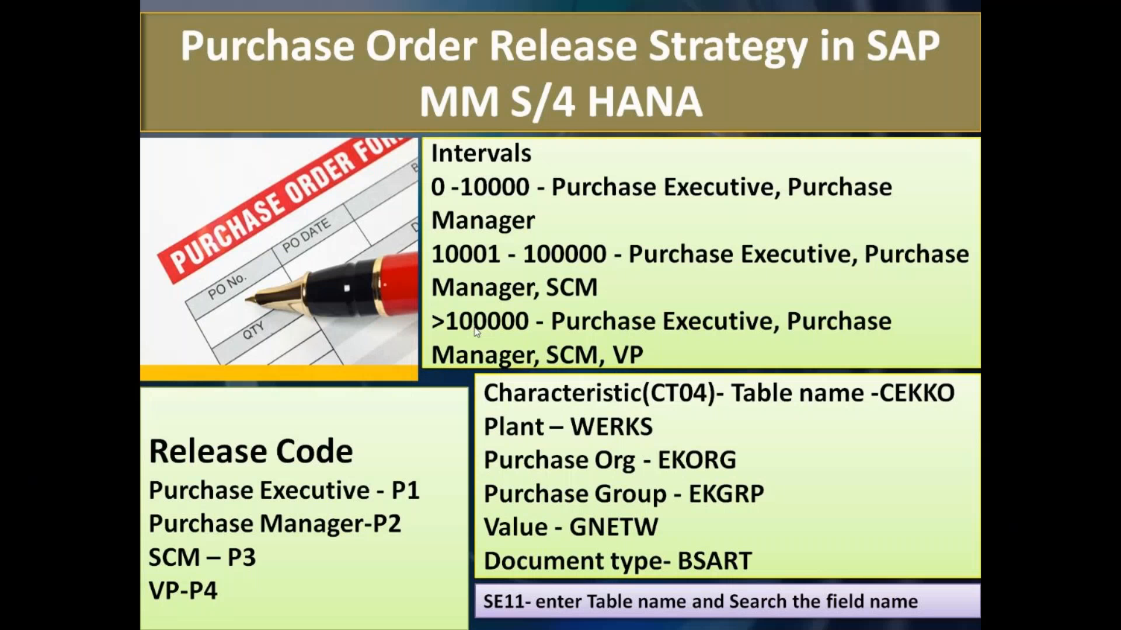
key(alt+Tab)
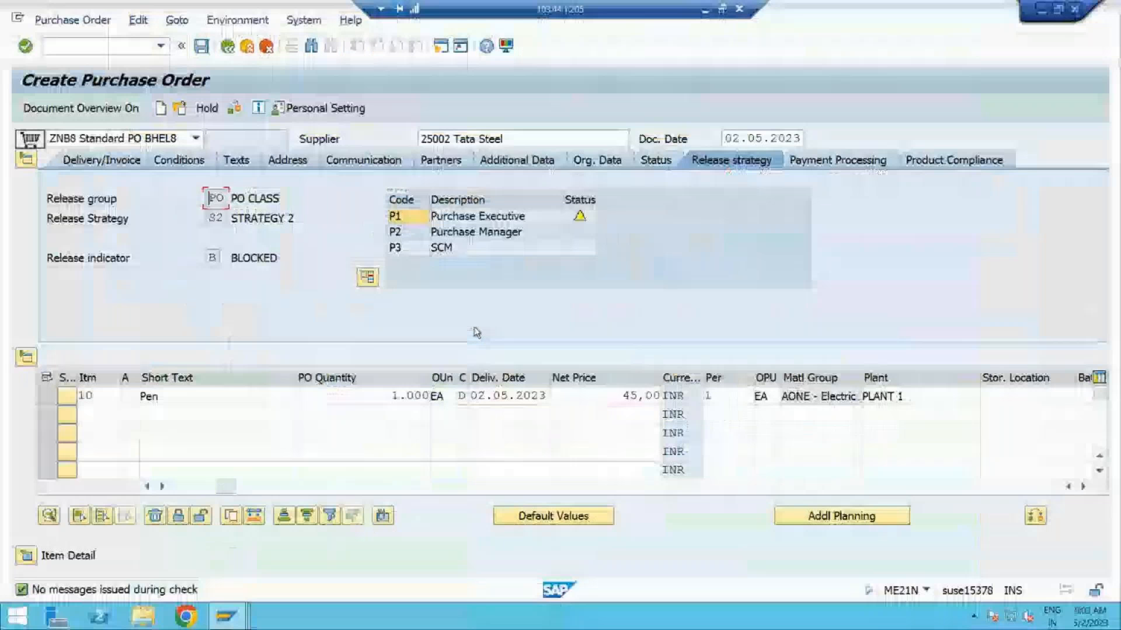
Set the Pen item's PO quantity to 10000 and expand the item detail to review its recalculated condition values
click(391, 395)
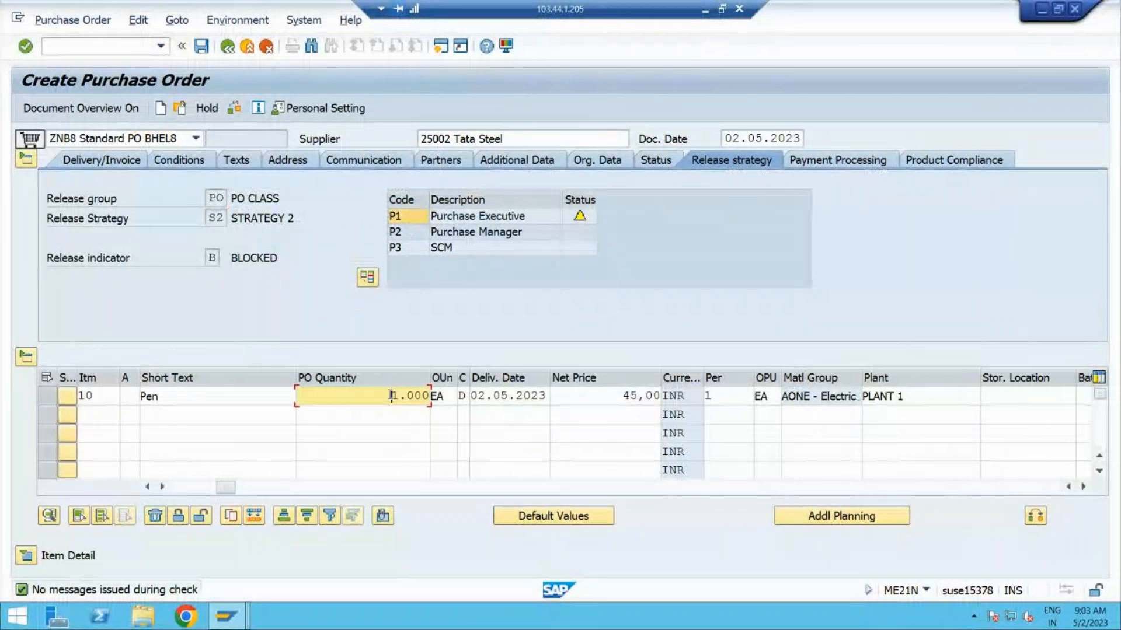
drag(391, 395, 435, 400)
text(1)
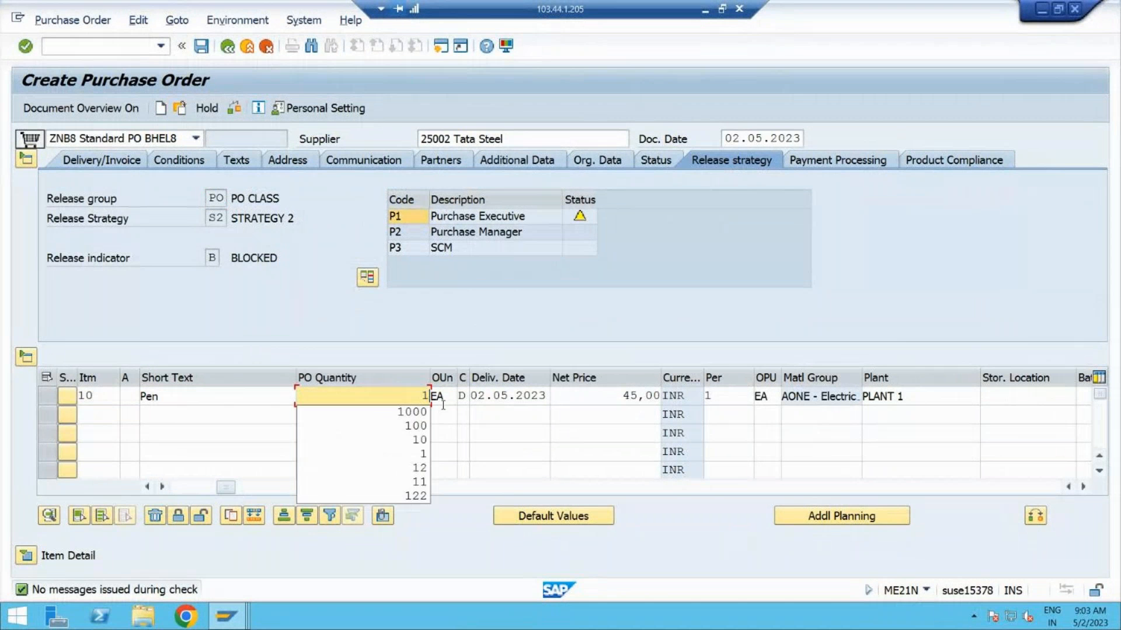
text(0000)
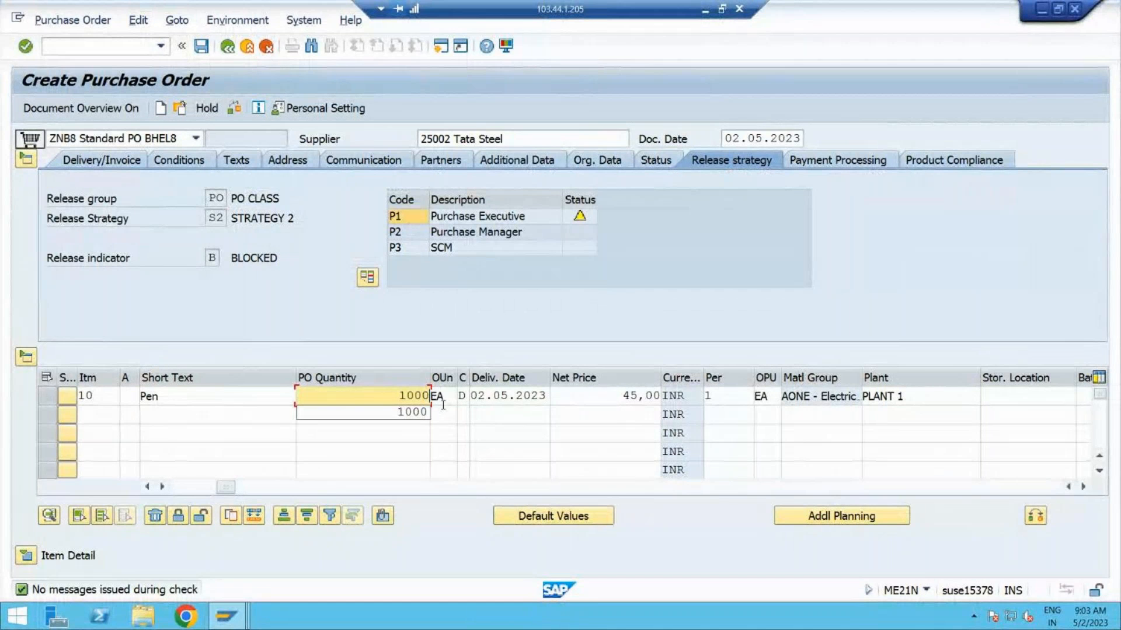
key(Return)
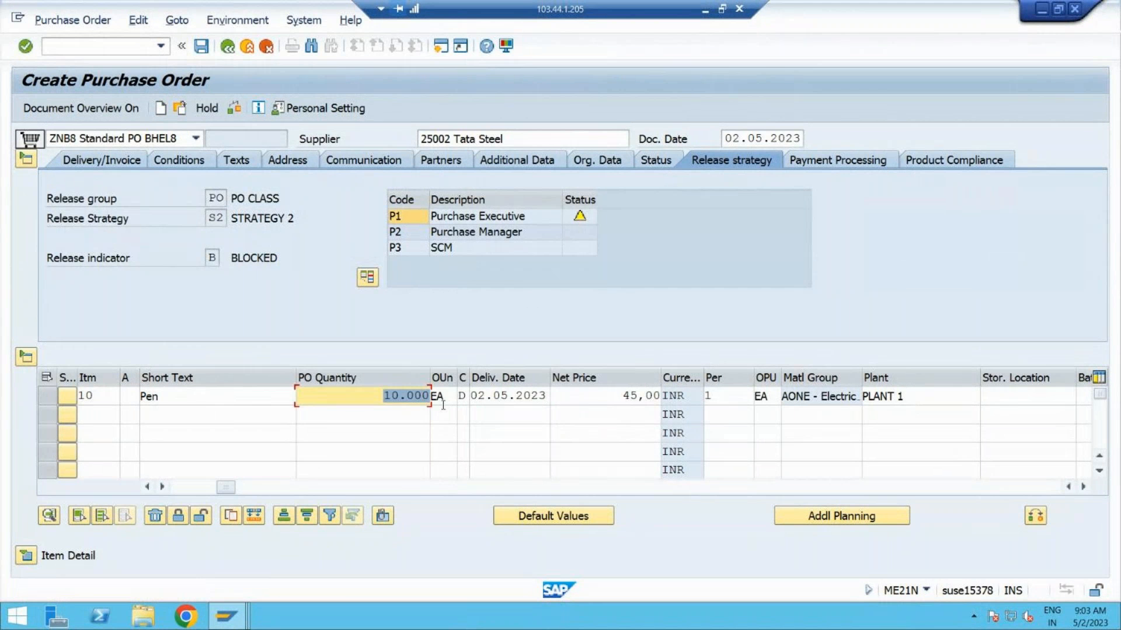
click(25, 550)
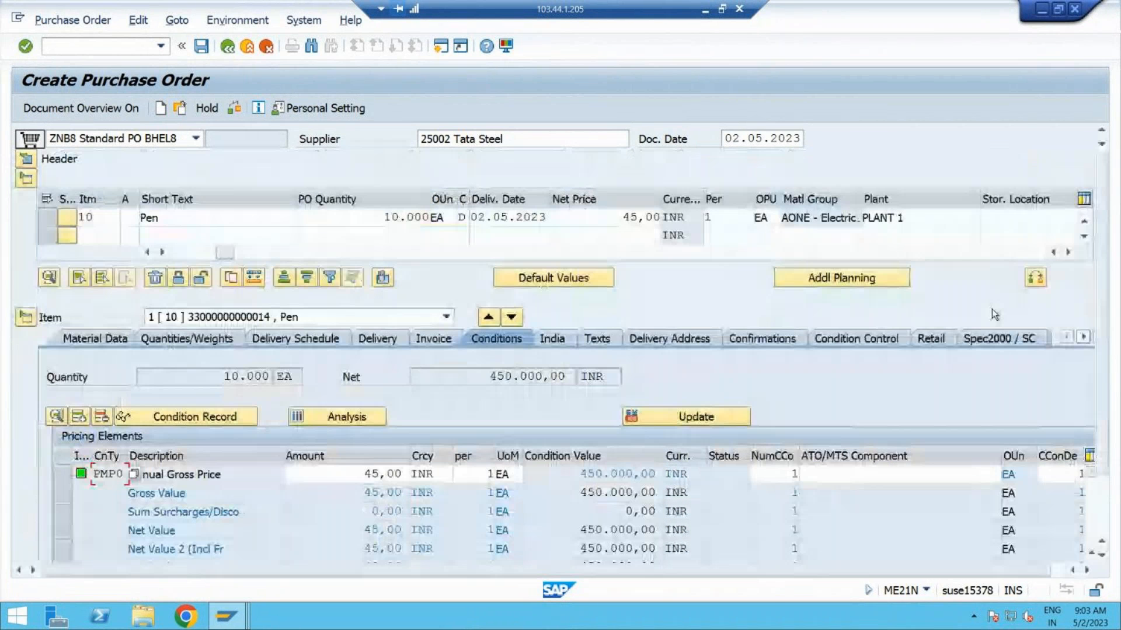
scroll(1109, 439, down, 2)
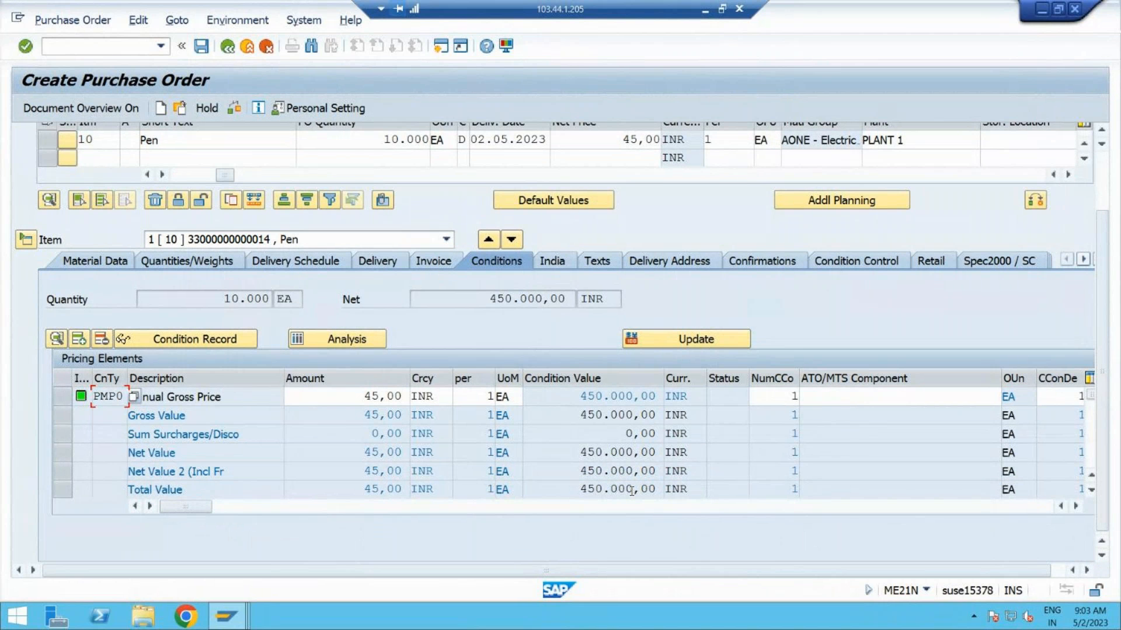
Check the order to redetermine its release strategy, and expand the header to examine the release codes down to P4 VP
click(234, 108)
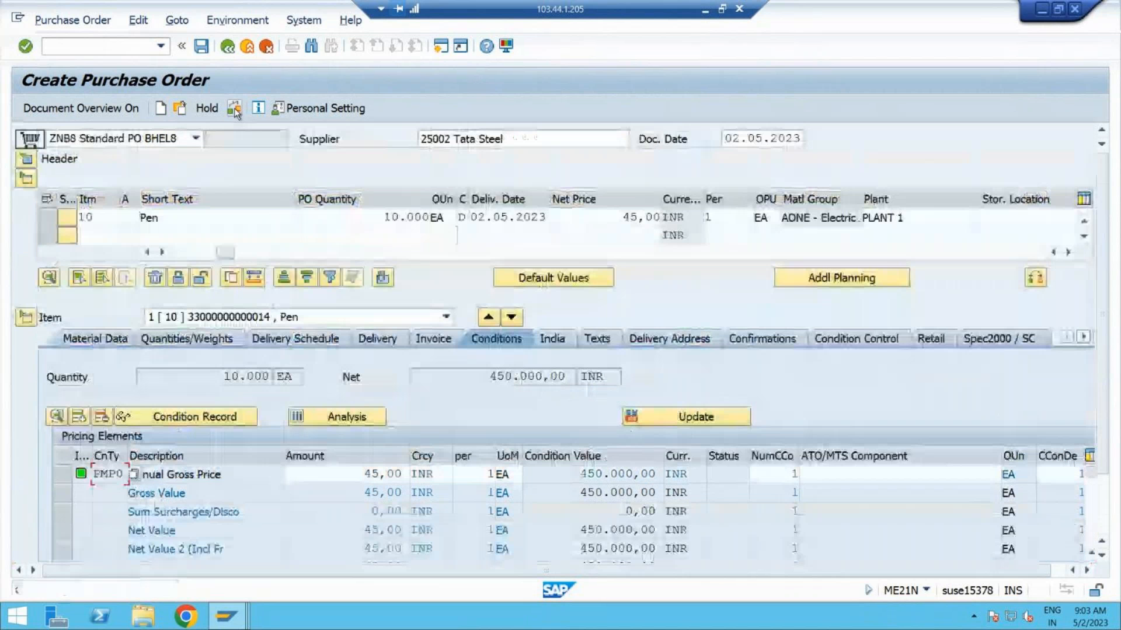
click(27, 160)
click(453, 263)
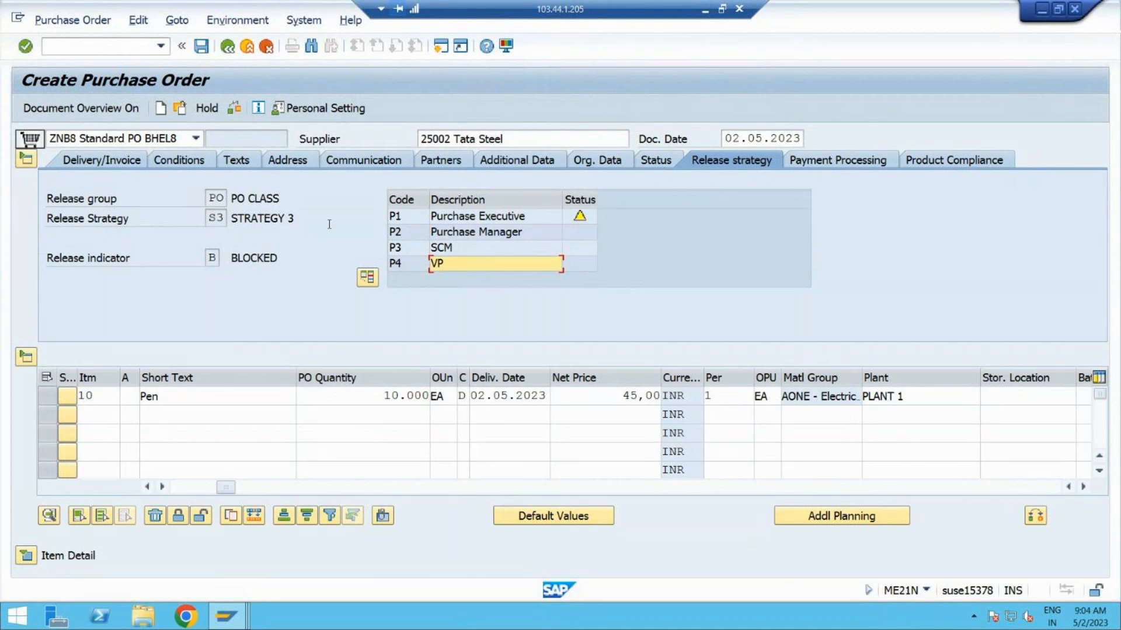
Save the purchase order and copy its new document number from the creation message's details
click(201, 47)
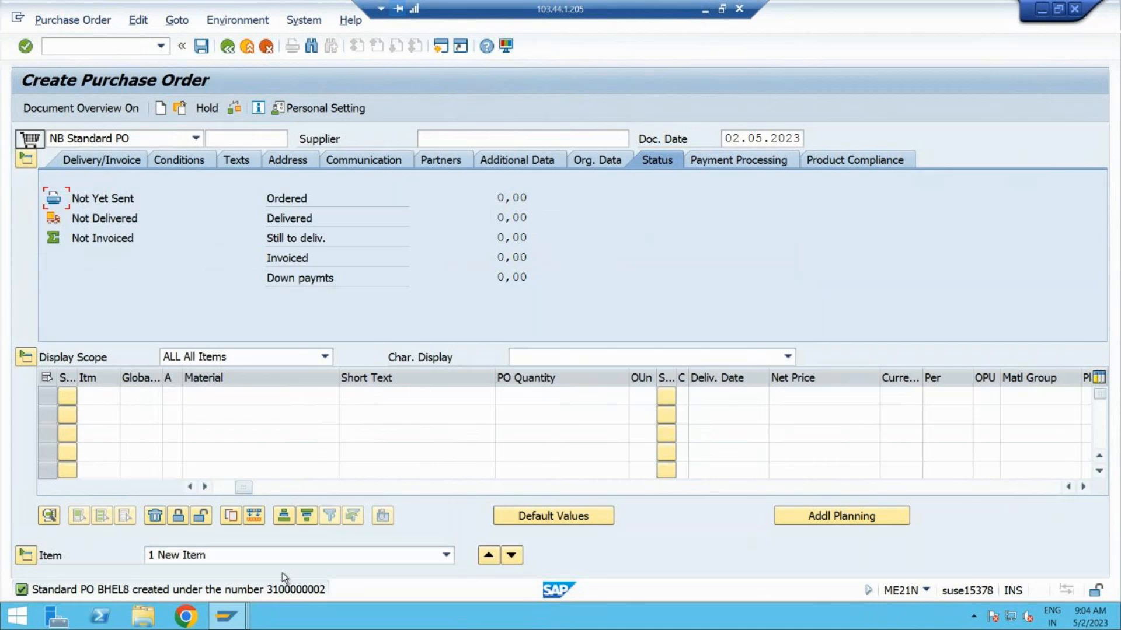
double_click(285, 590)
drag(335, 111, 276, 110)
key(ctrl+c)
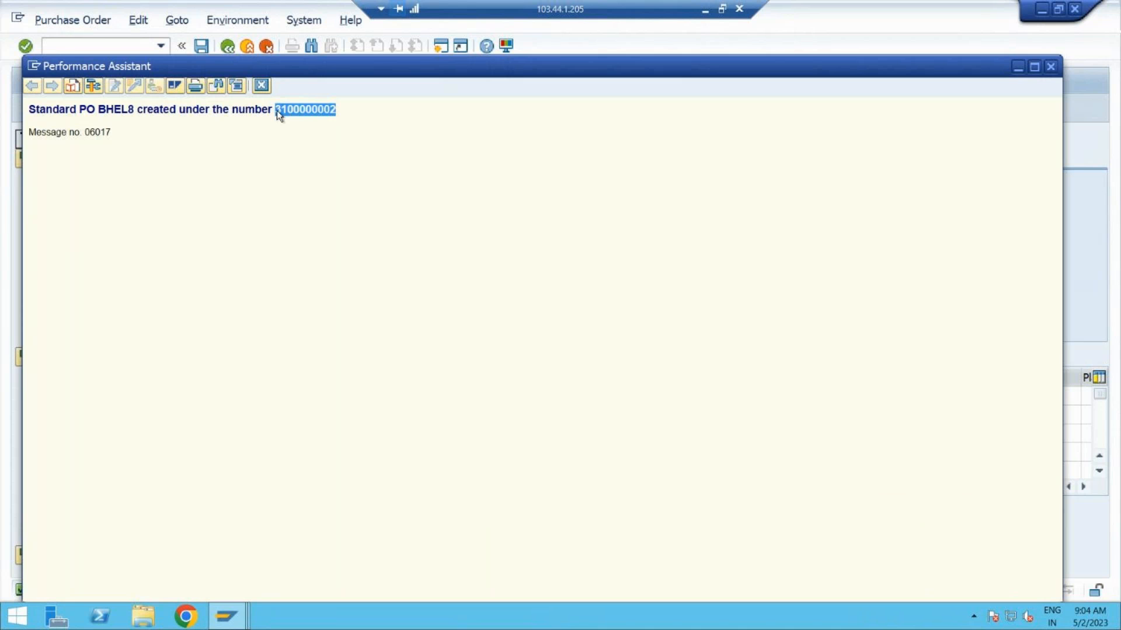
key(alt+Tab)
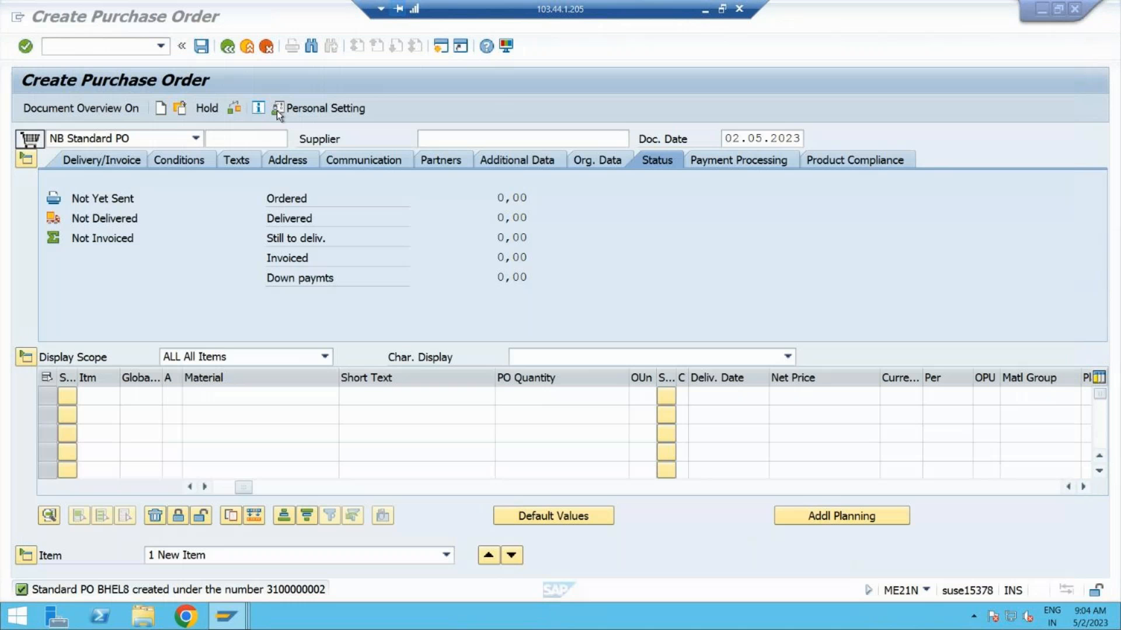
Leave purchase order creation and start the individual release transaction ME29N
click(101, 49)
text(/n)
key(Return)
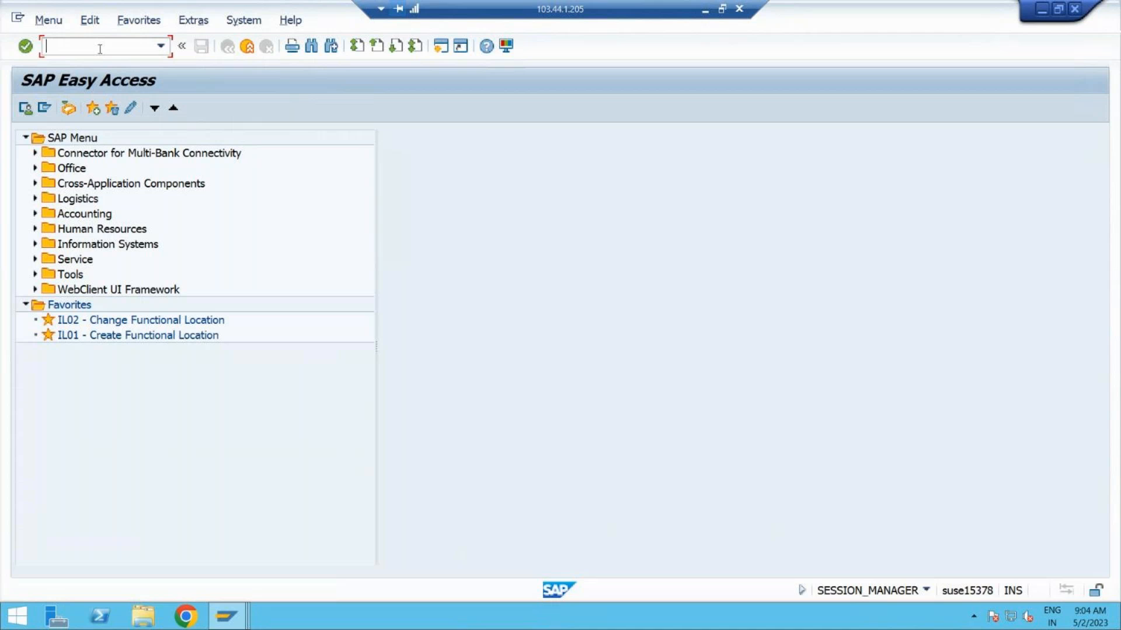
text(ME29N)
key(Return)
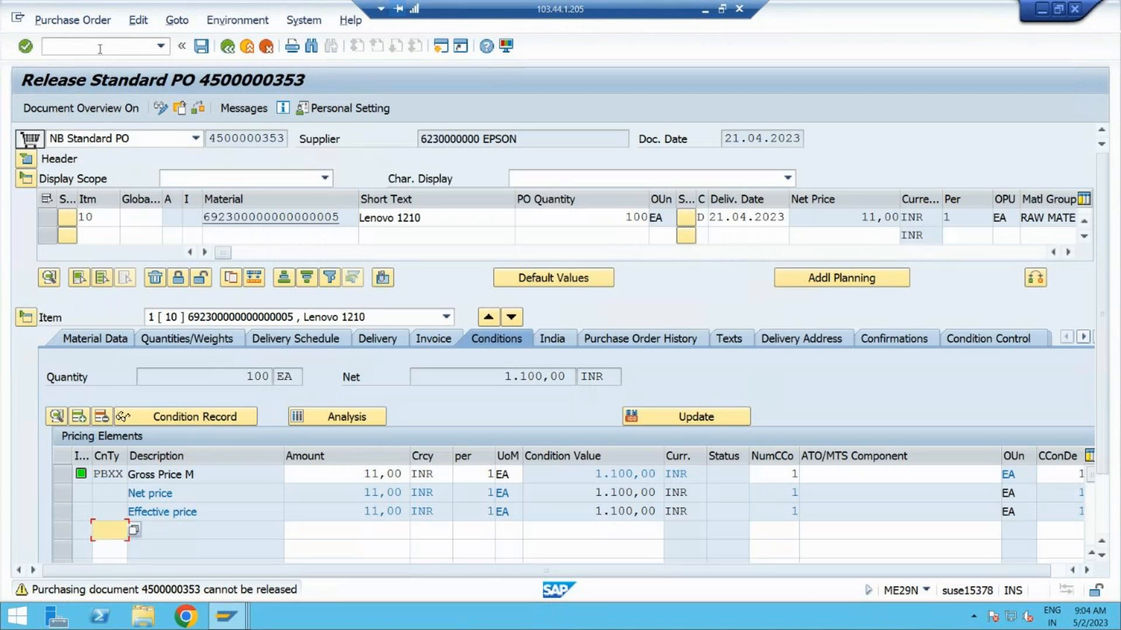
Load the newly saved purchase order for release using its copied number
click(179, 108)
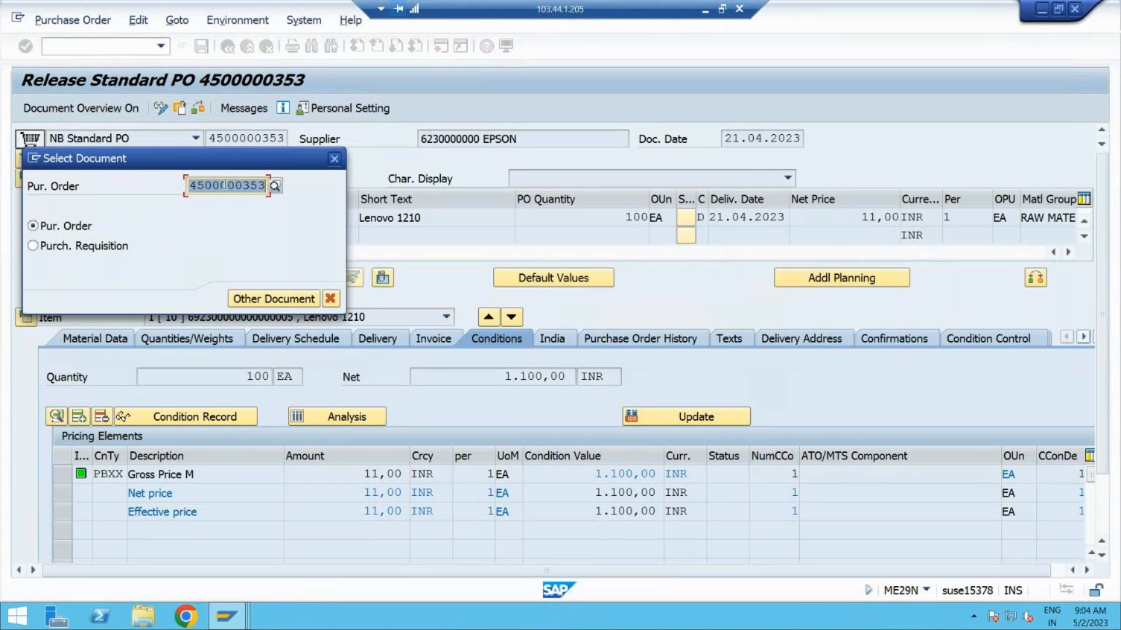
key(ctrl+v)
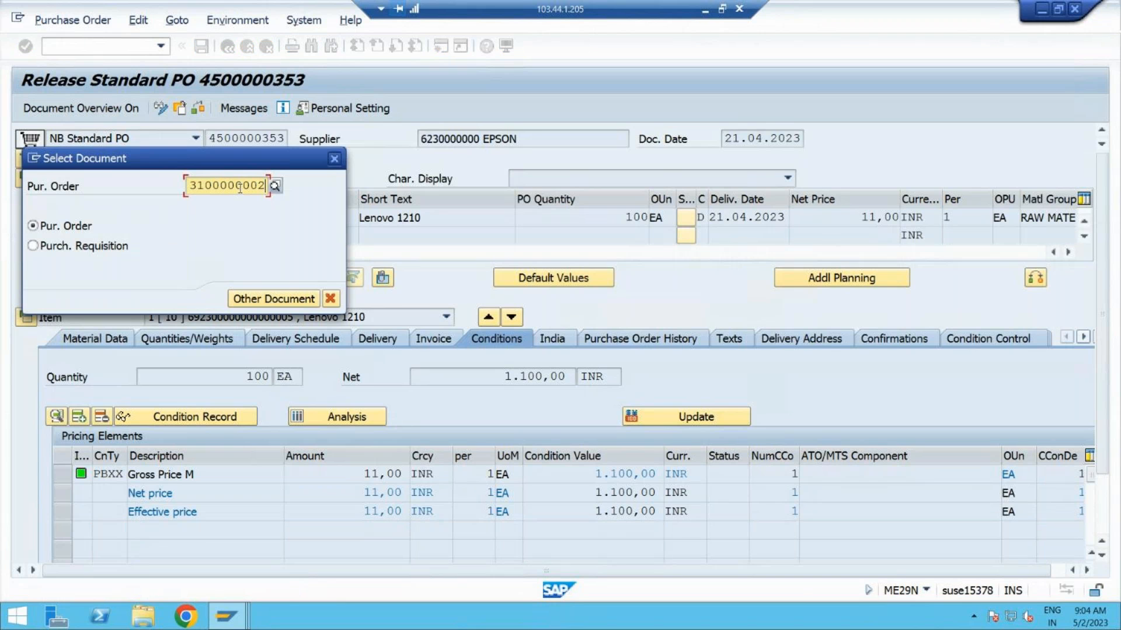
key(Return)
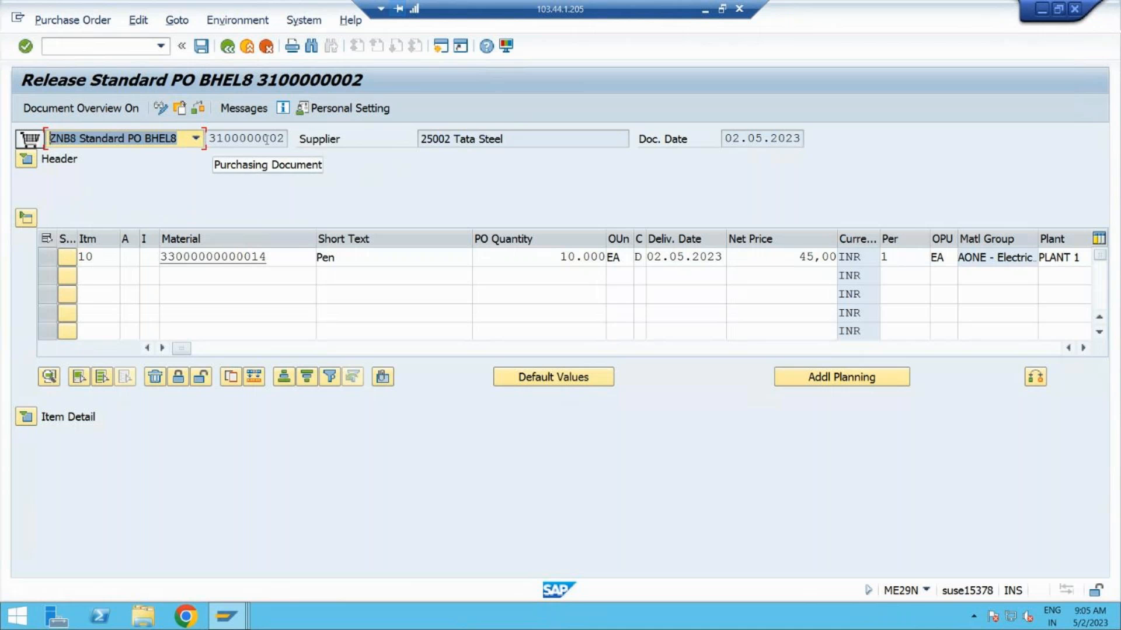
Show the release strategy in the order header, release the order with code P1 (Purchase Executive), and save
click(29, 162)
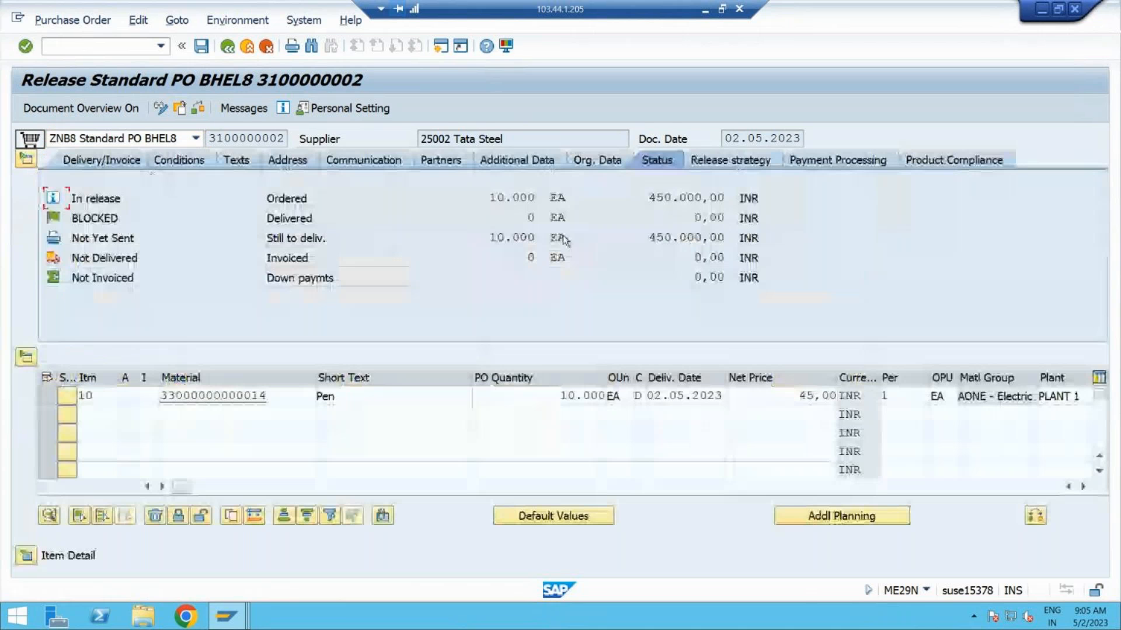
click(718, 163)
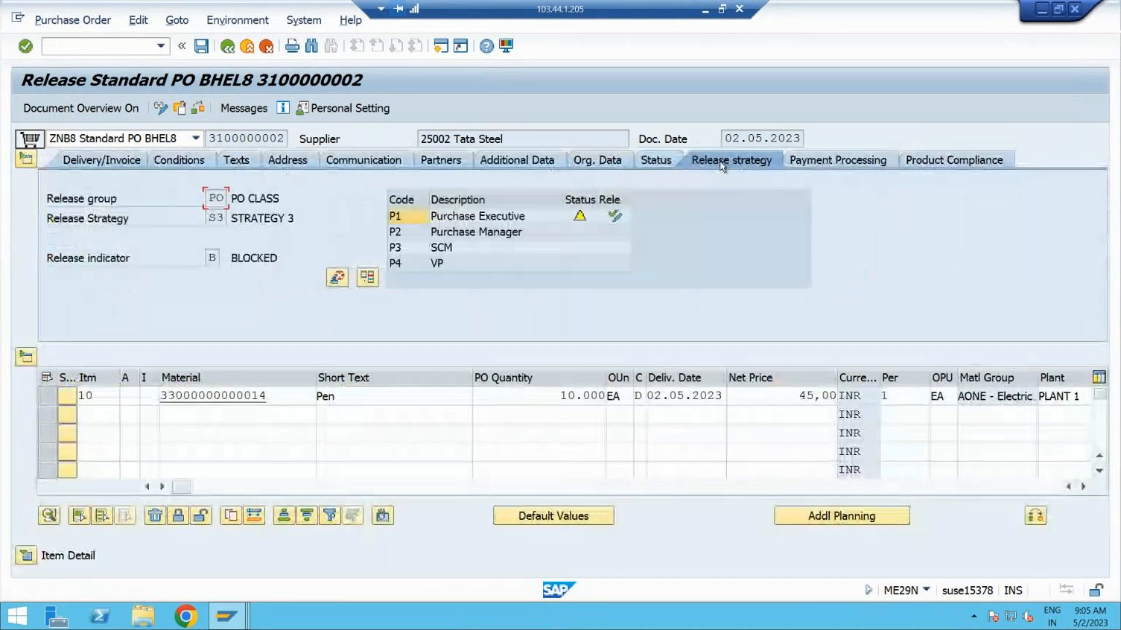
click(616, 217)
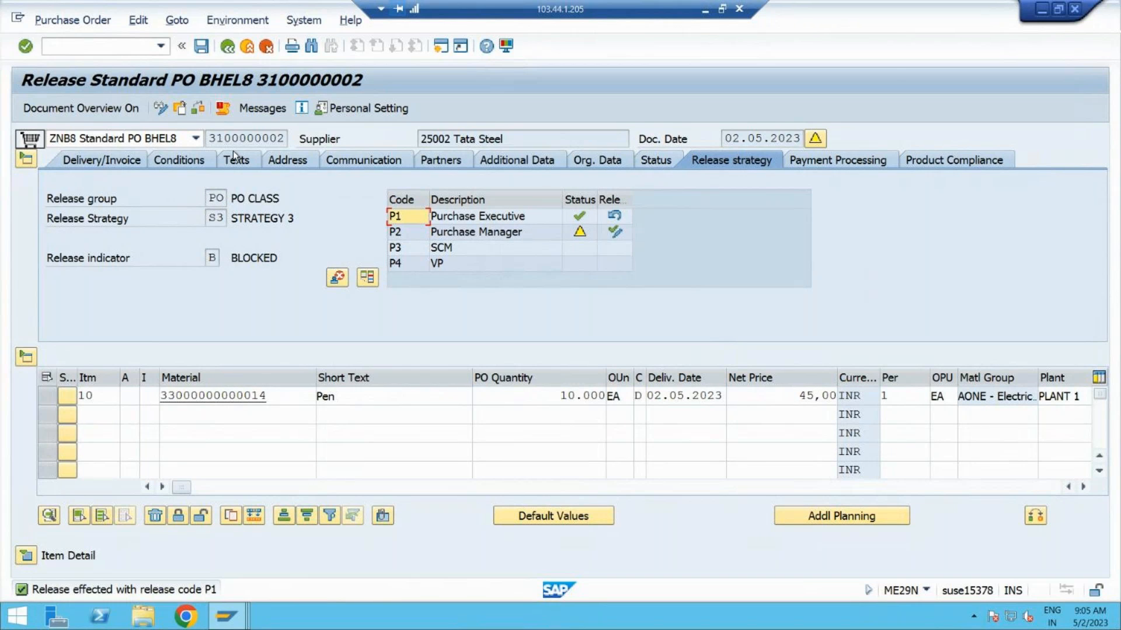
click(200, 47)
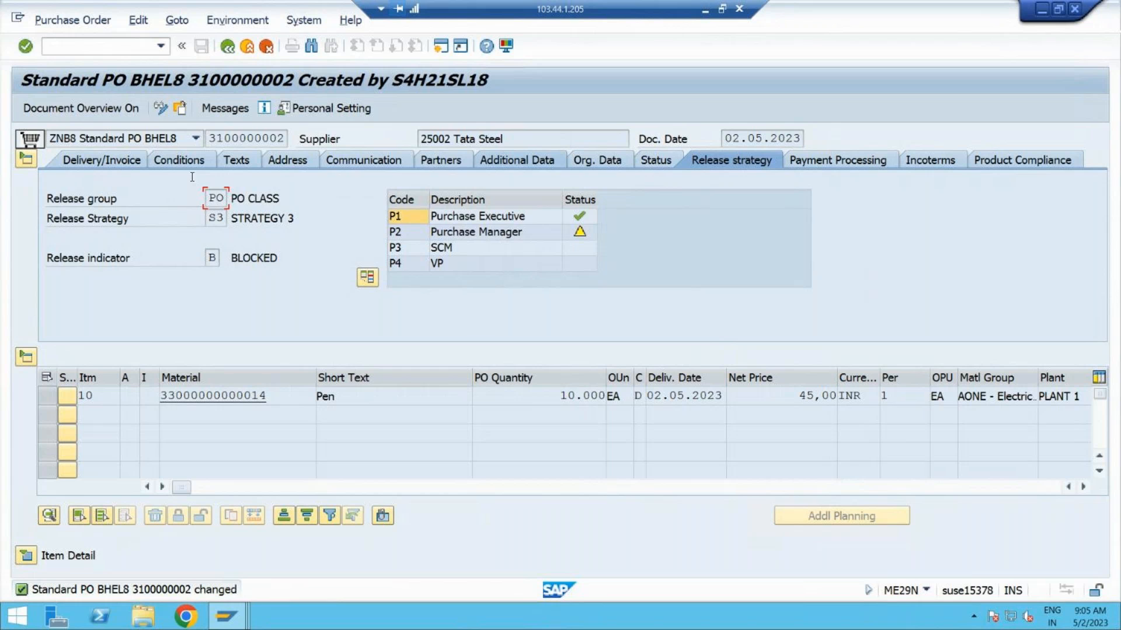
Restart the release transaction with /NME29N for the second approval level
click(93, 48)
text(/)
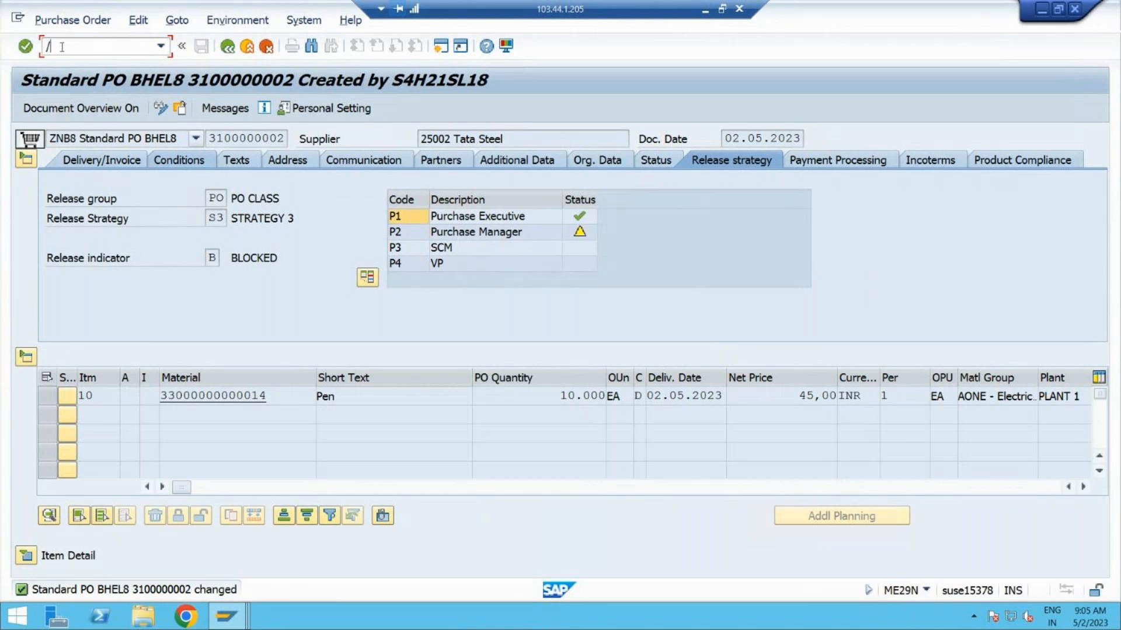
text(ME29N)
key(BackSpace)
key(BackSpace)
key(BackSpace)
key(BackSpace)
key(BackSpace)
key(BackSpace)
text(/NME29N)
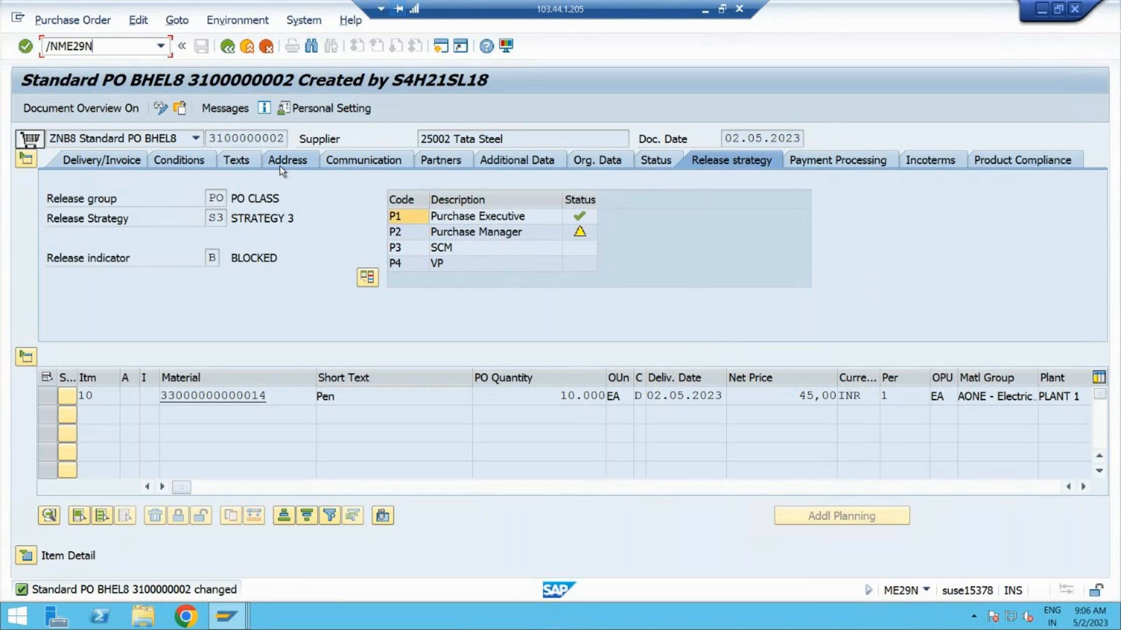
click(211, 138)
click(111, 47)
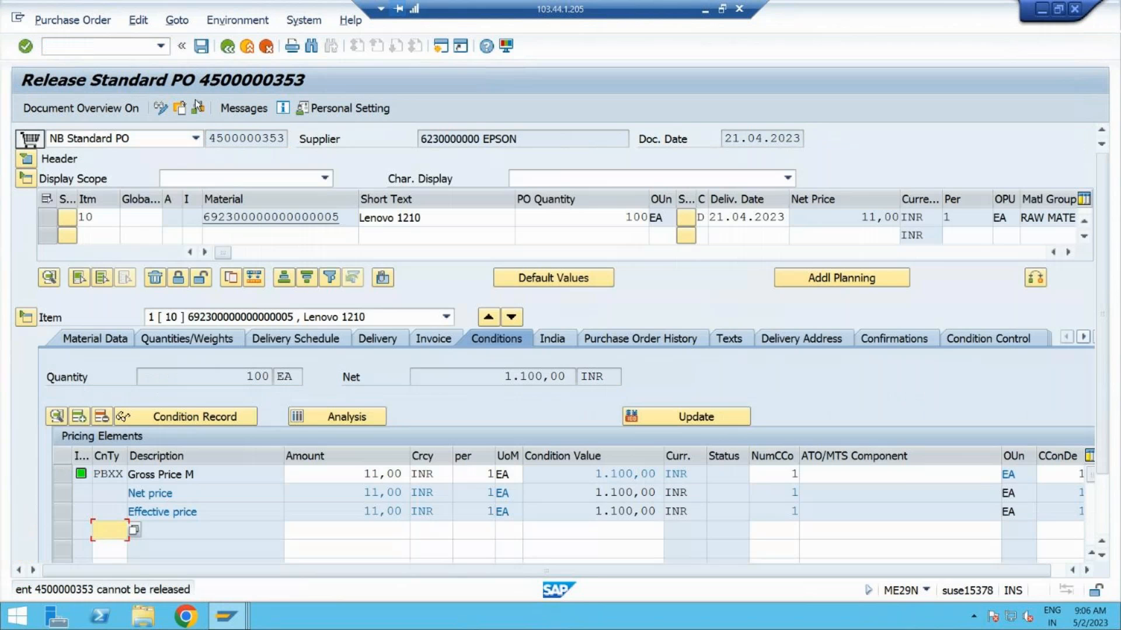
Reload the Pen purchase order in the release transaction using its copied number
click(197, 107)
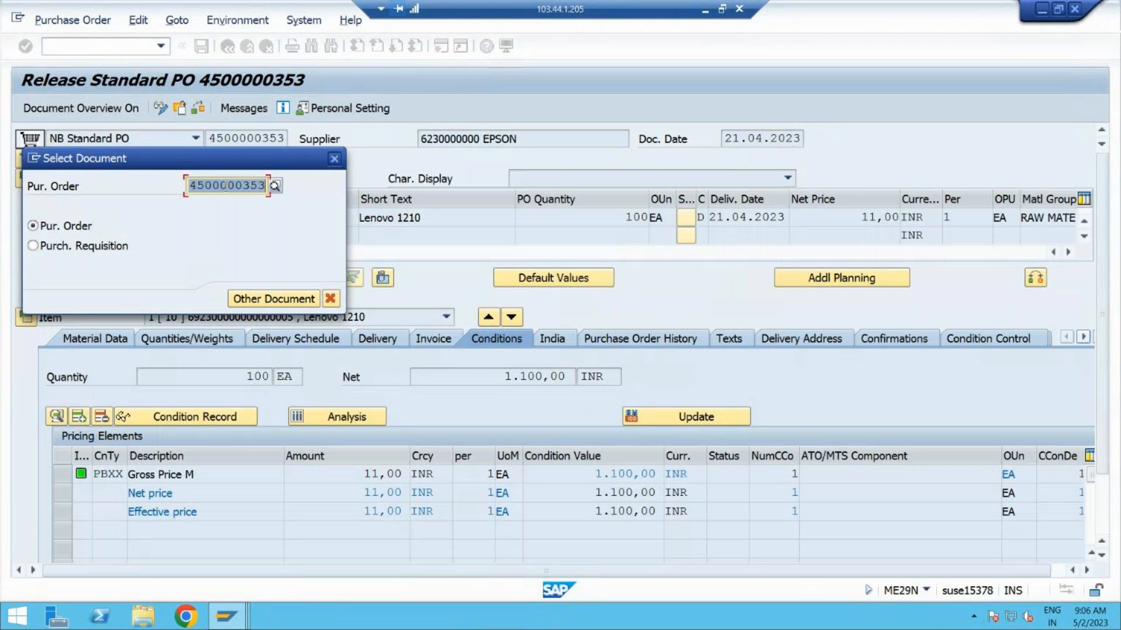
key(ctrl+v)
key(Return)
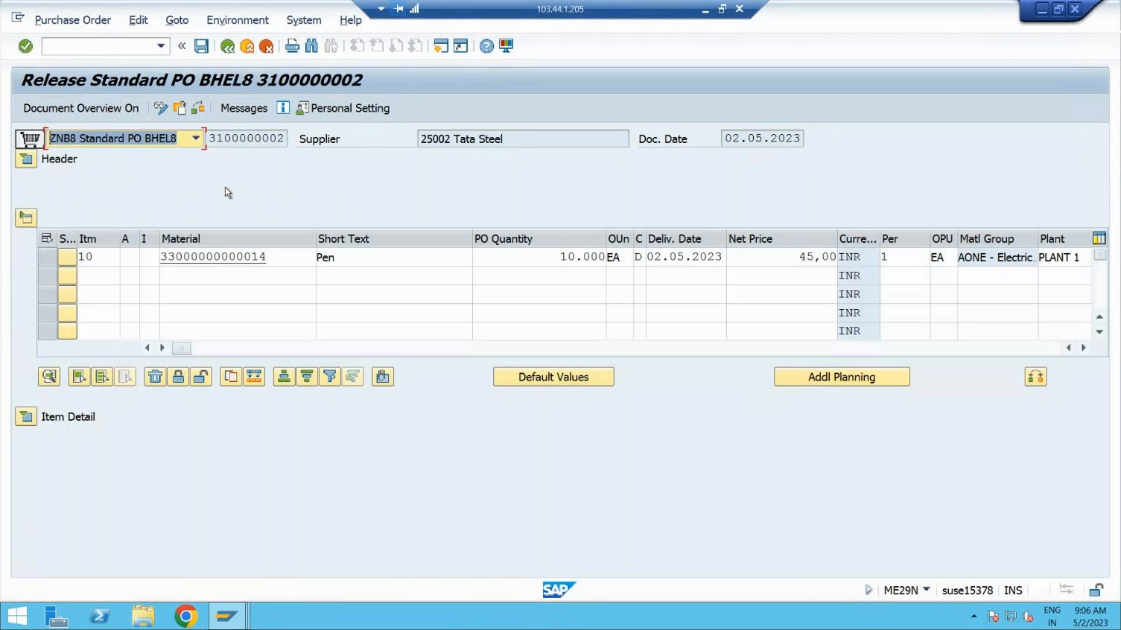
Show the header's release strategy, release the order with code P2 (Purchase Manager), and save
click(26, 161)
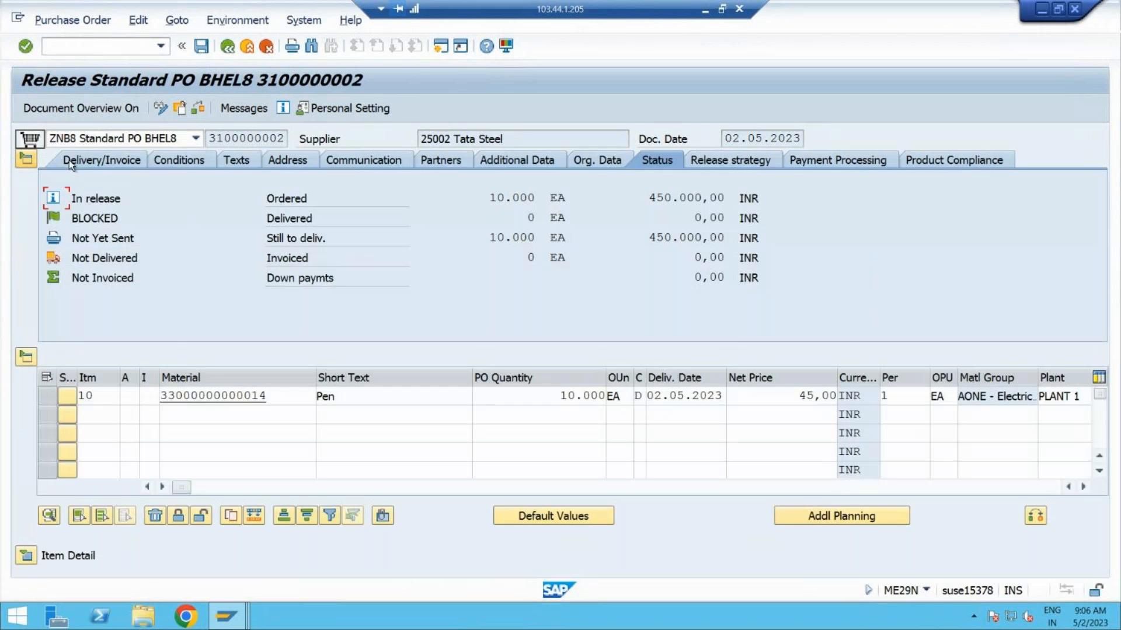
click(726, 163)
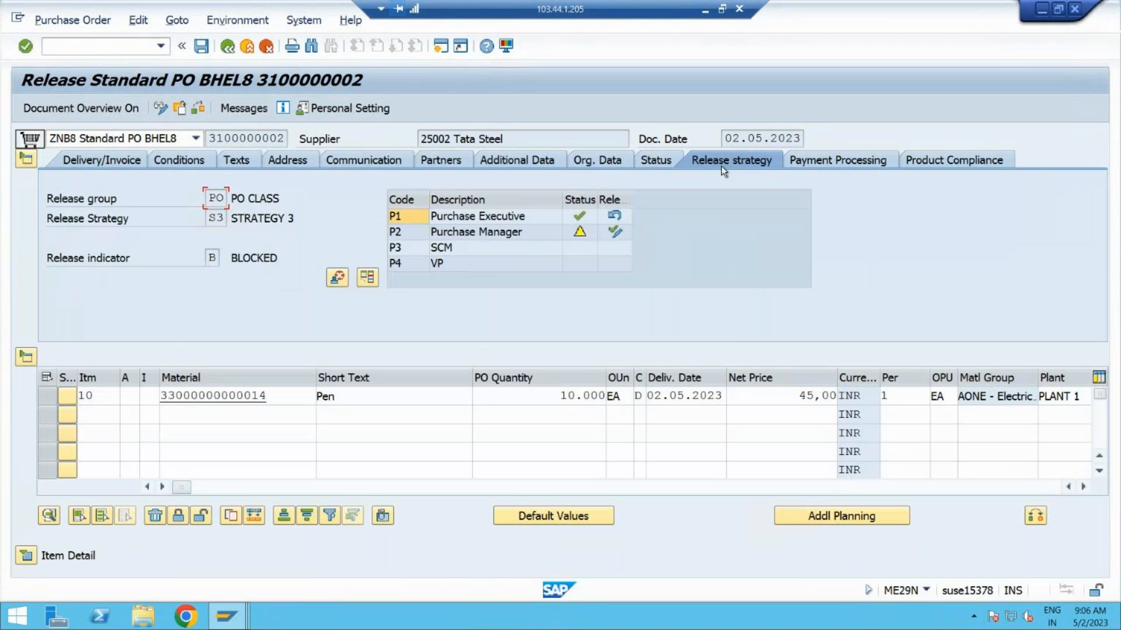
click(615, 233)
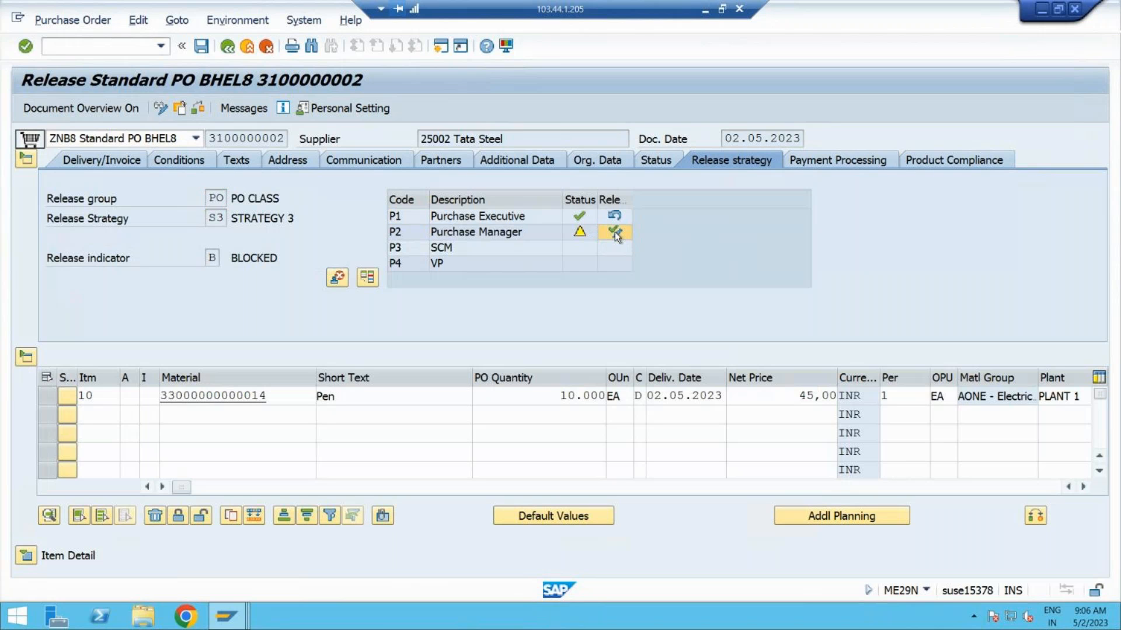
click(203, 48)
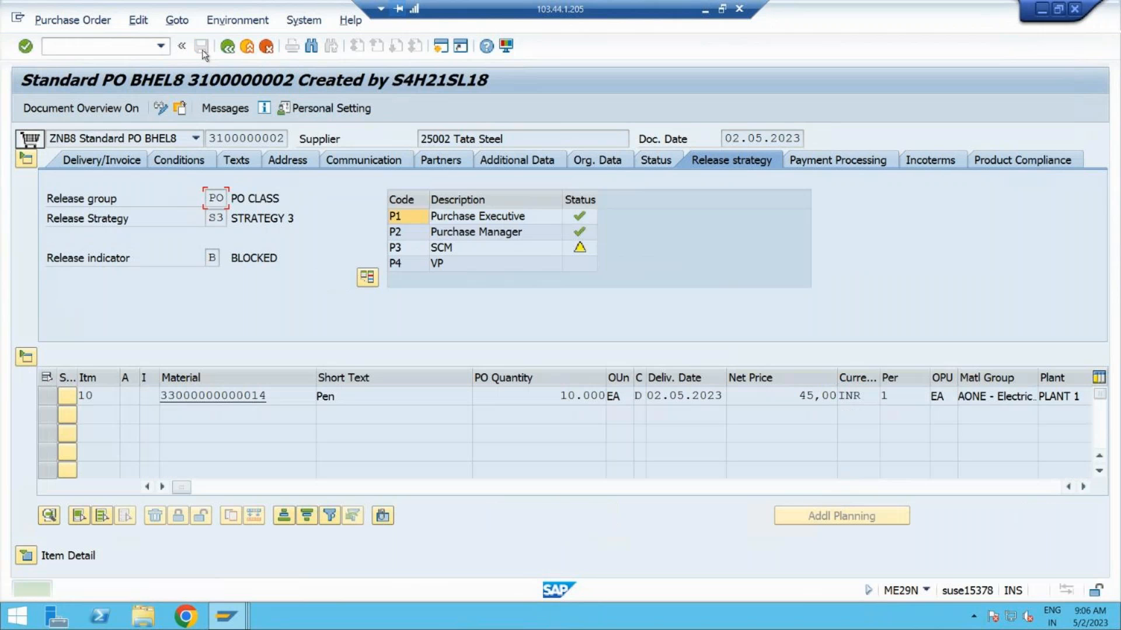
click(451, 248)
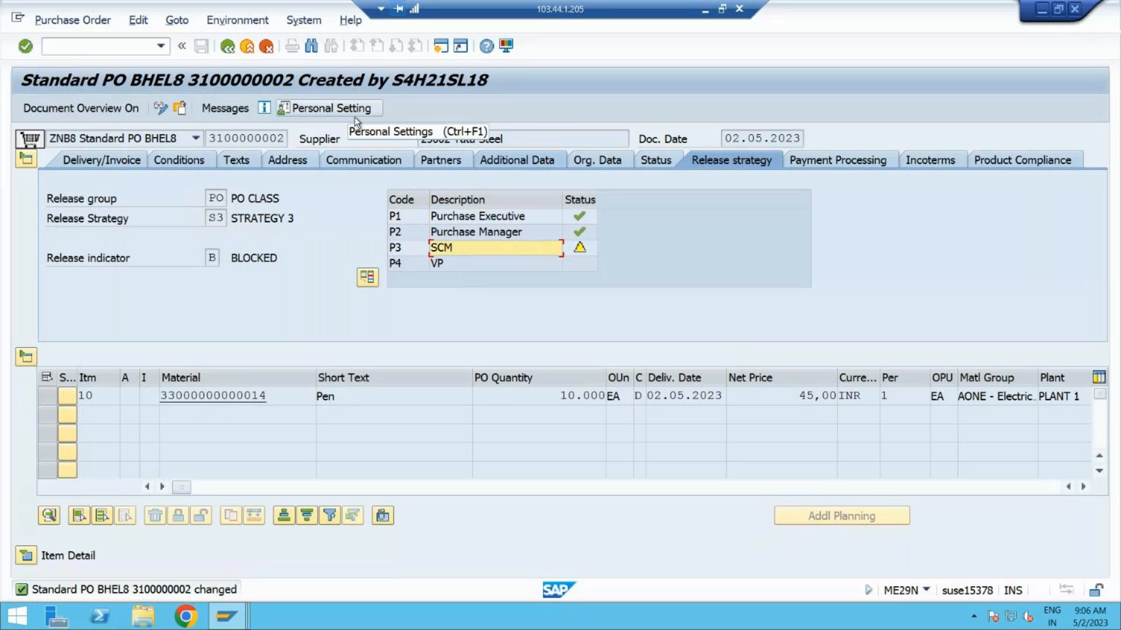
Restart the release transaction with /NME29N for the SCM approval level
click(97, 47)
text(/NME29)
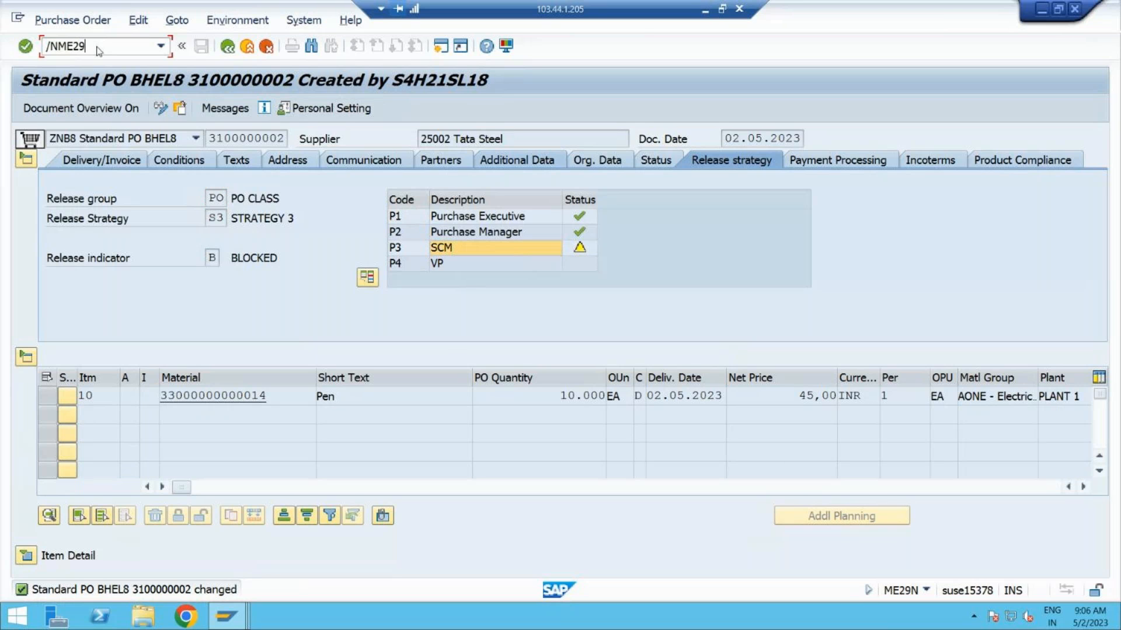
text(N)
key(Return)
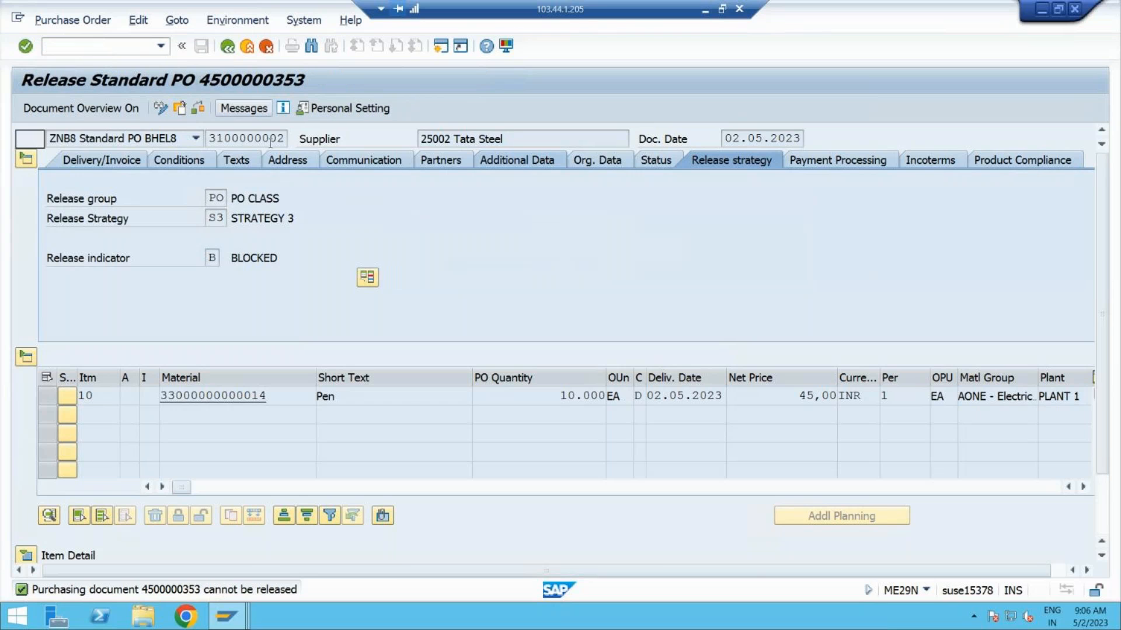
Load the Pen purchase order again by its copied number and expand its header
key(shift+F5)
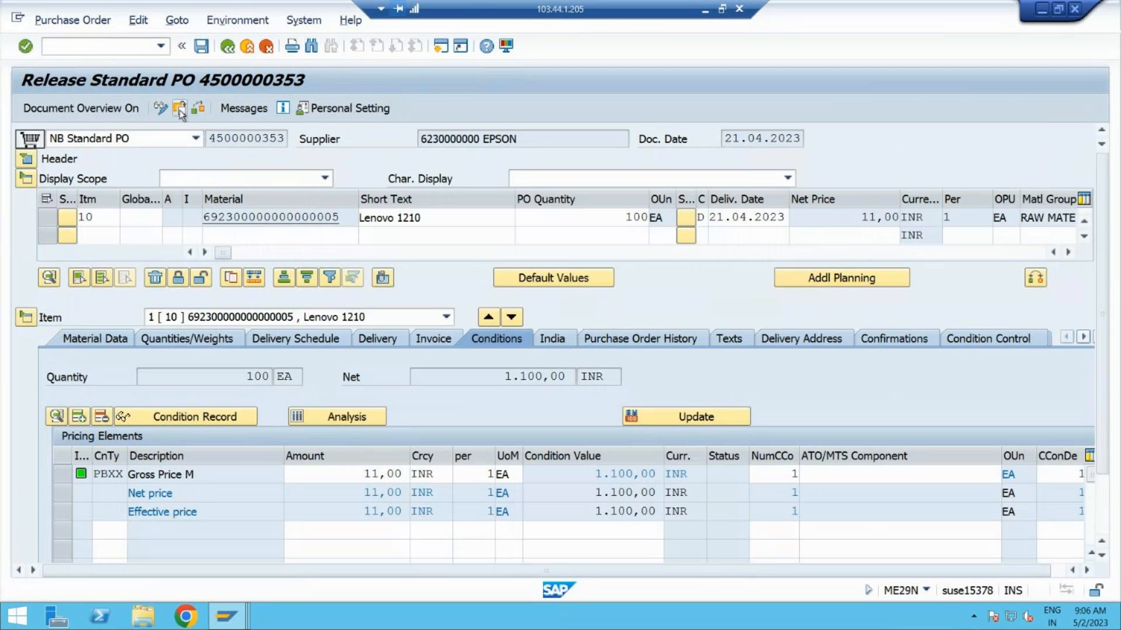
key(ctrl+v)
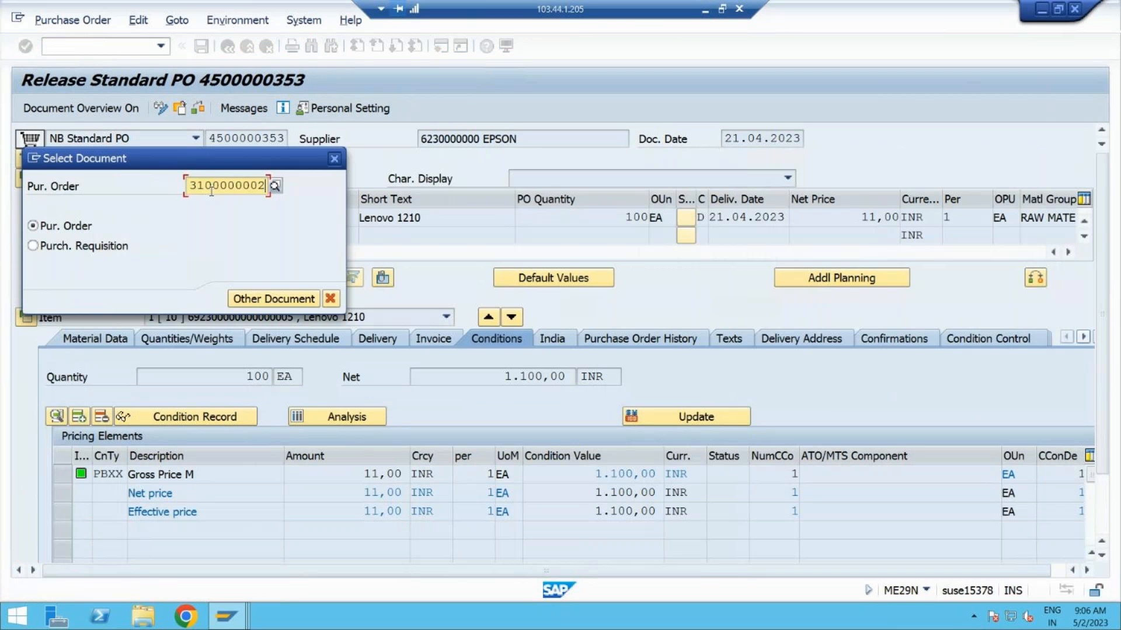
key(Return)
click(27, 159)
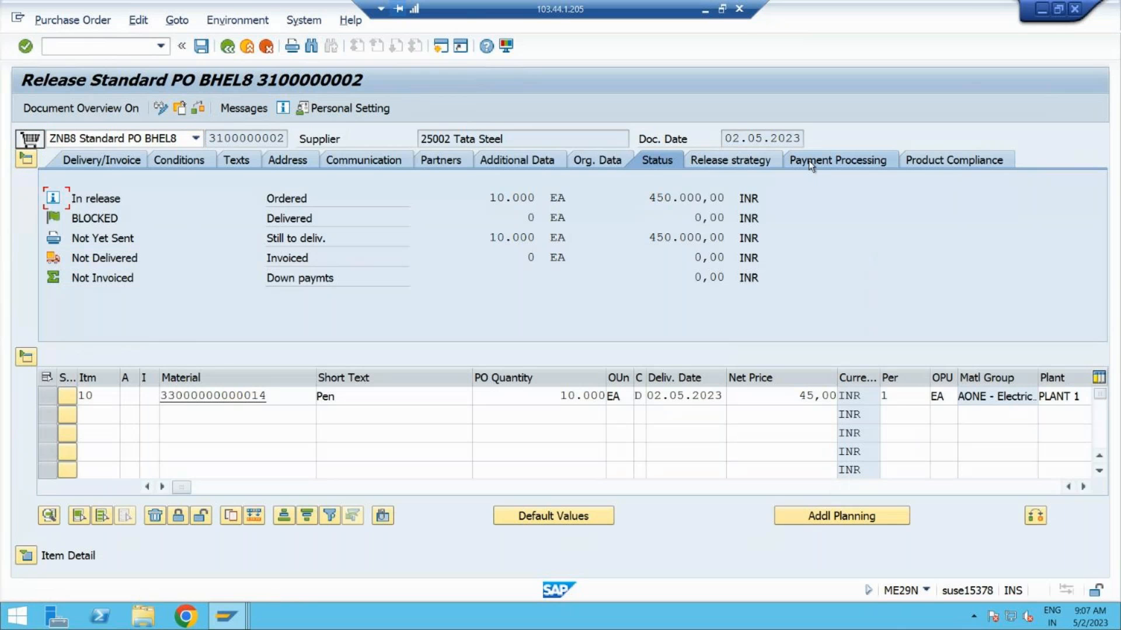
Show the header's release strategy, release the order with code P3 (SCM), and save
click(723, 165)
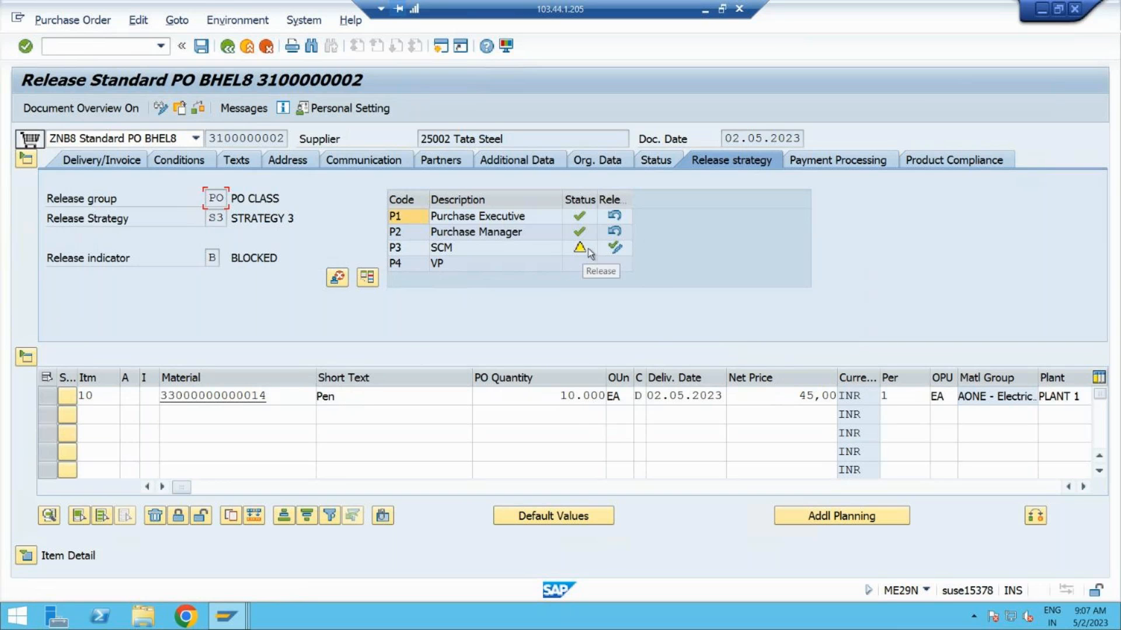
click(615, 249)
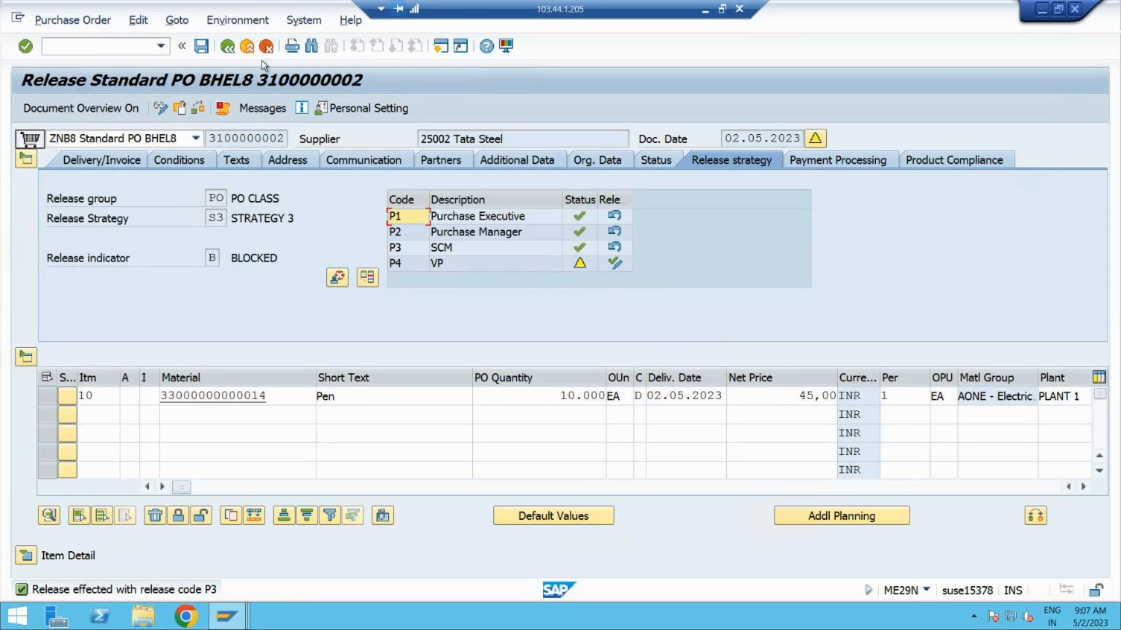
click(202, 46)
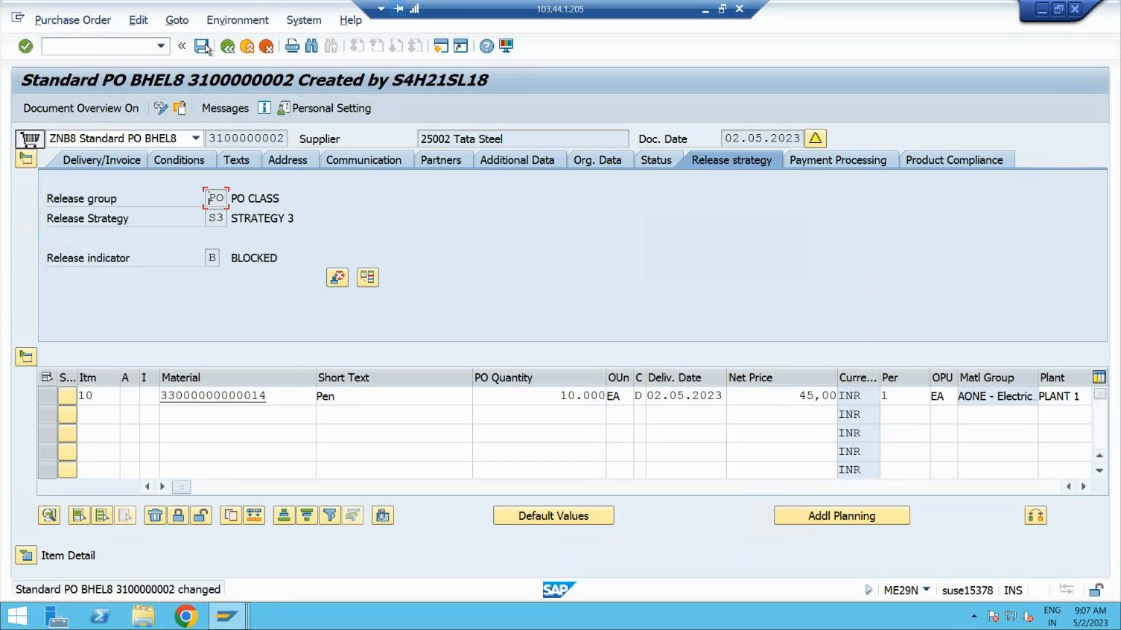
Restart the release transaction with /NME29N, load the Pen purchase order by its copied number, and expand its header
click(124, 50)
text(/NME29)
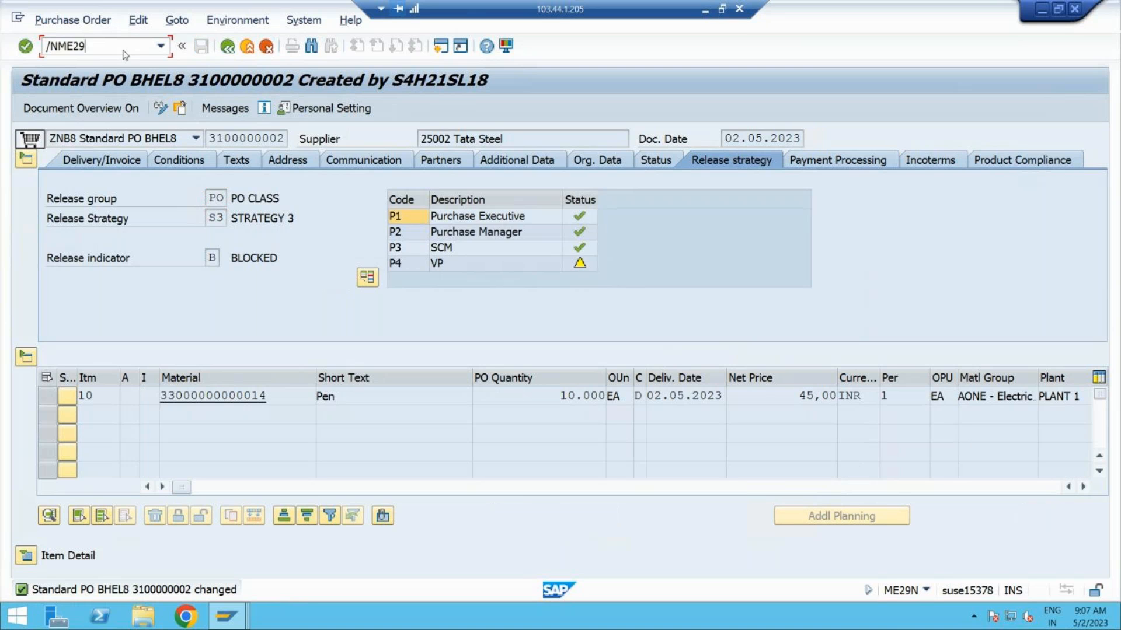
key(Return)
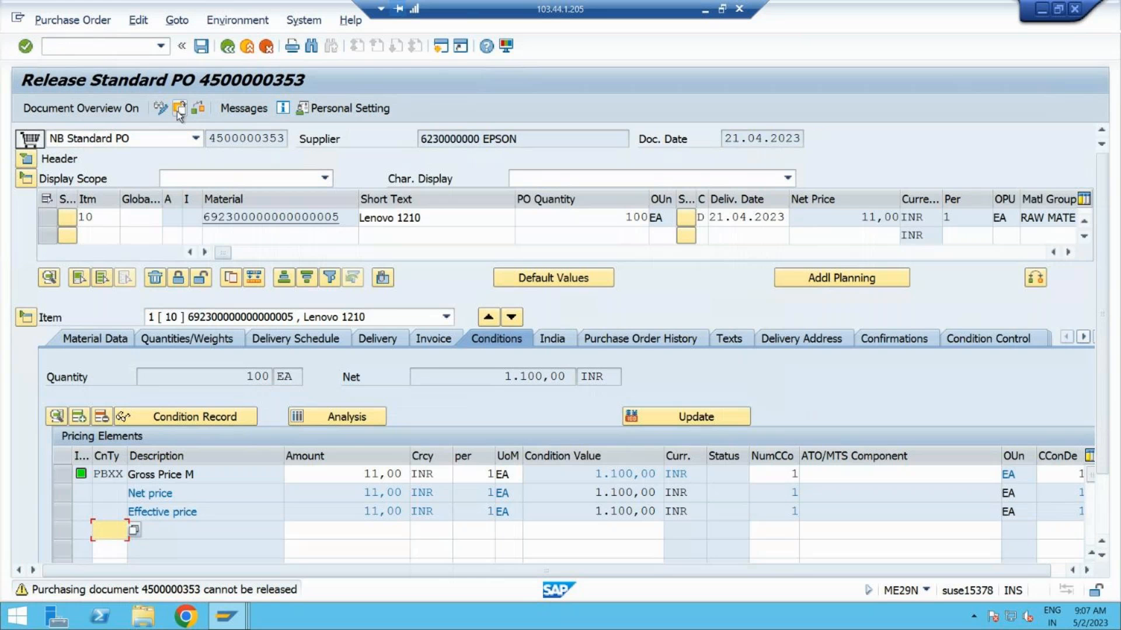
click(179, 111)
key(ctrl+v)
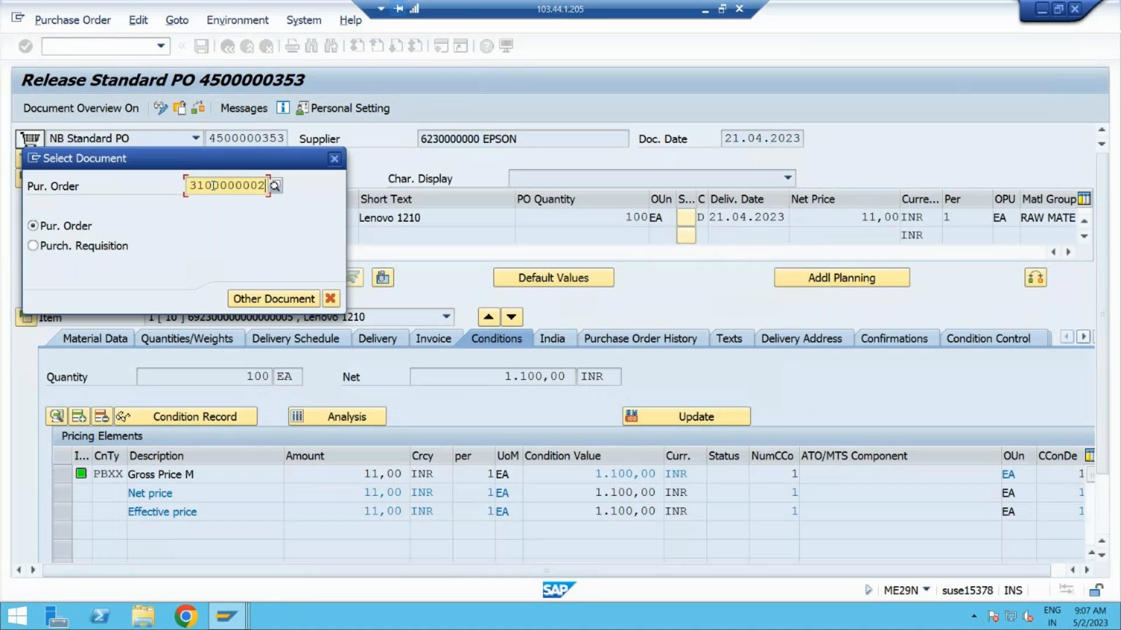
key(Return)
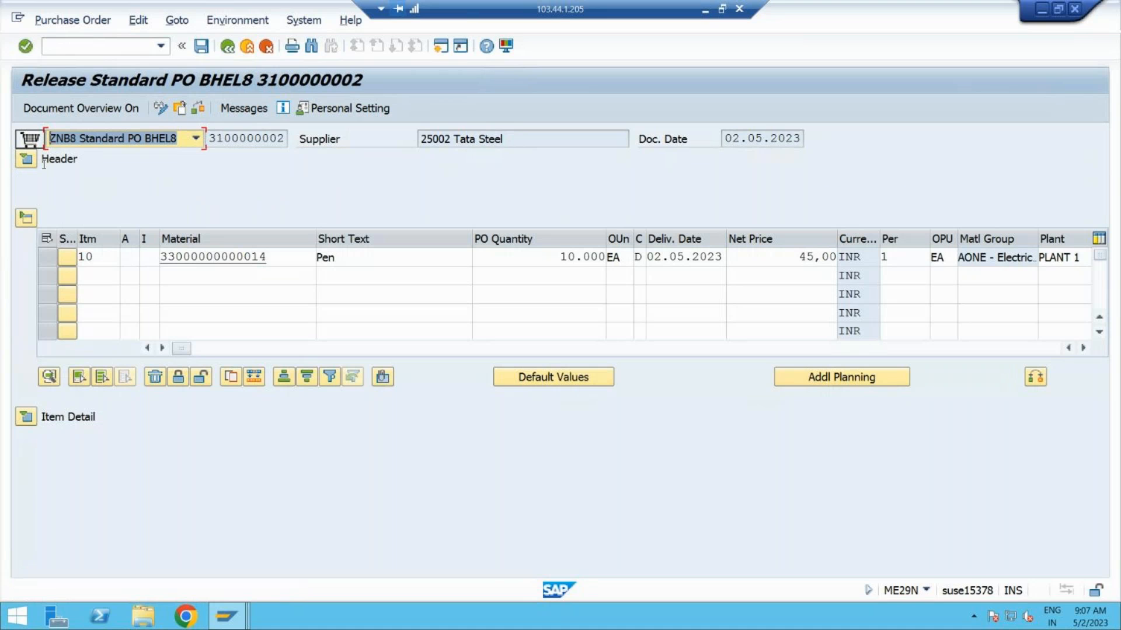
click(26, 159)
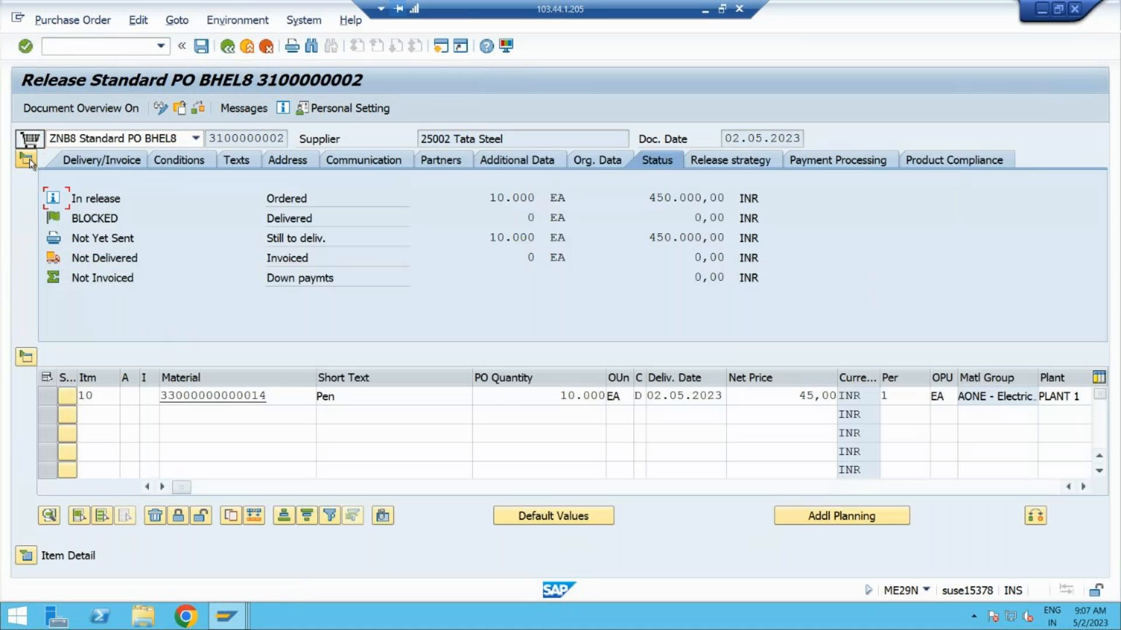
Release the Pen purchase order with the final code P4 (VP) under the header's release strategy, and save
click(726, 167)
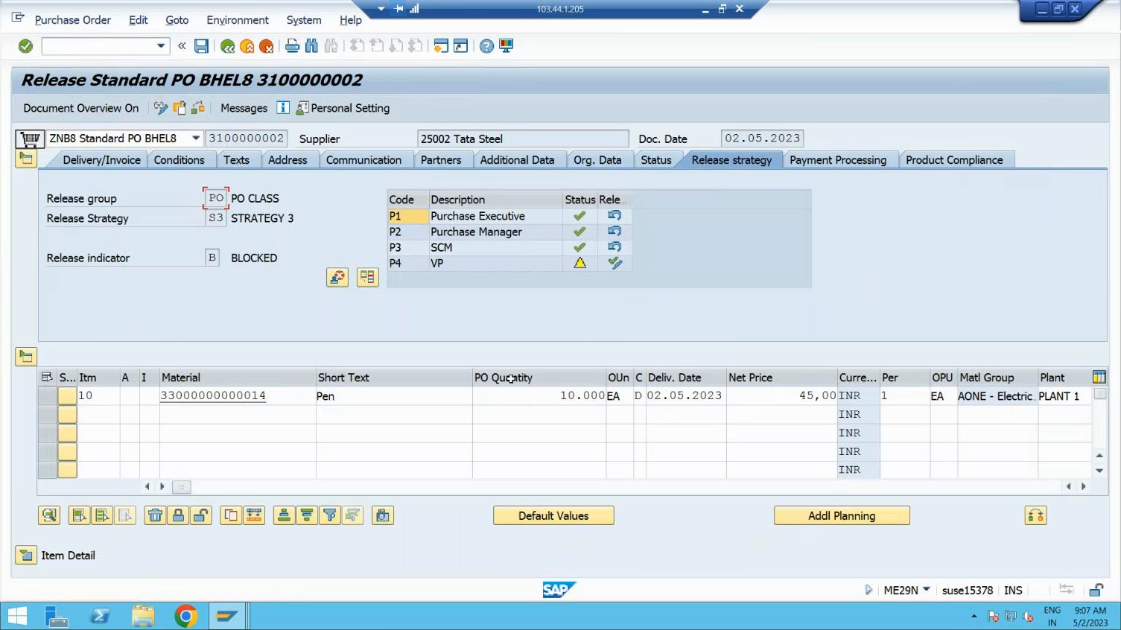
click(616, 265)
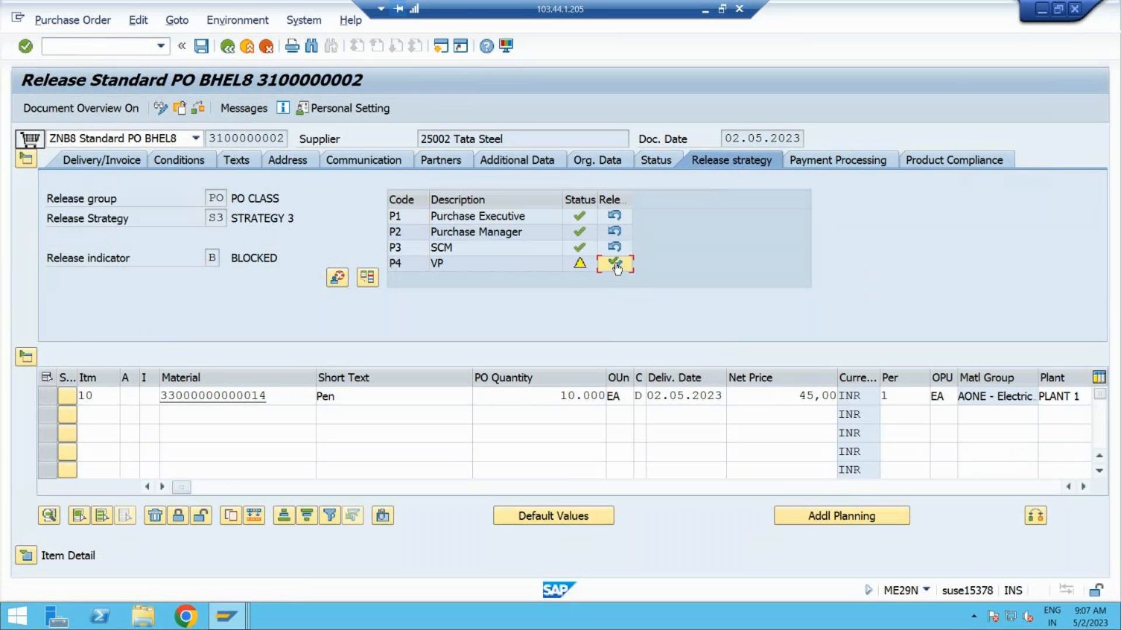
click(200, 47)
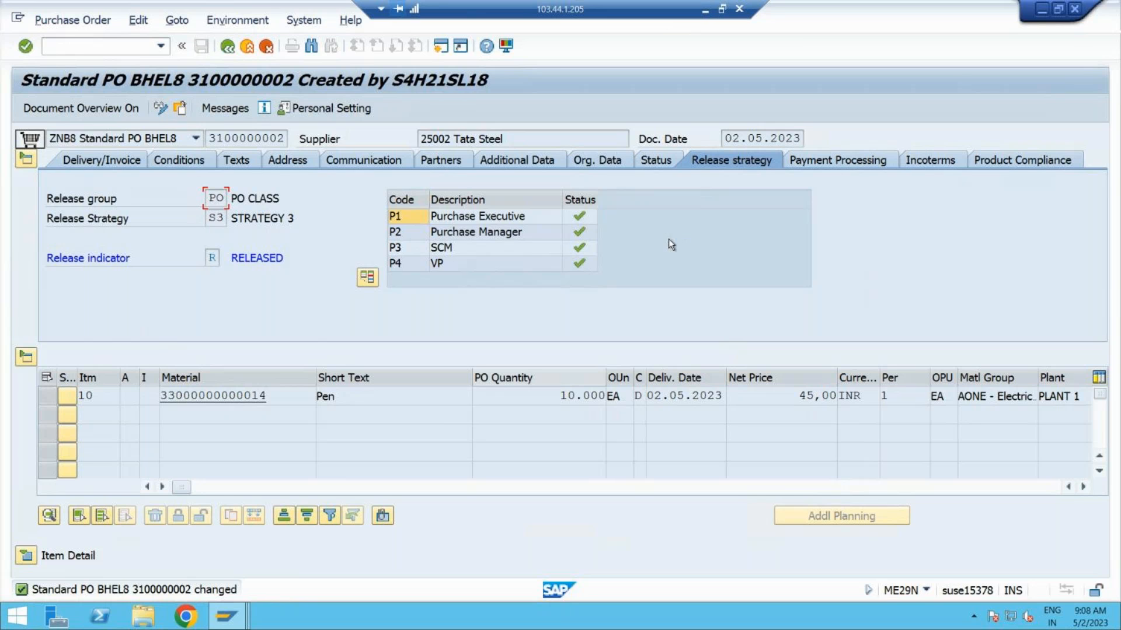
View the supplier's address details for the purchase order, check the e-mail entry under Communication, and close the details
click(519, 166)
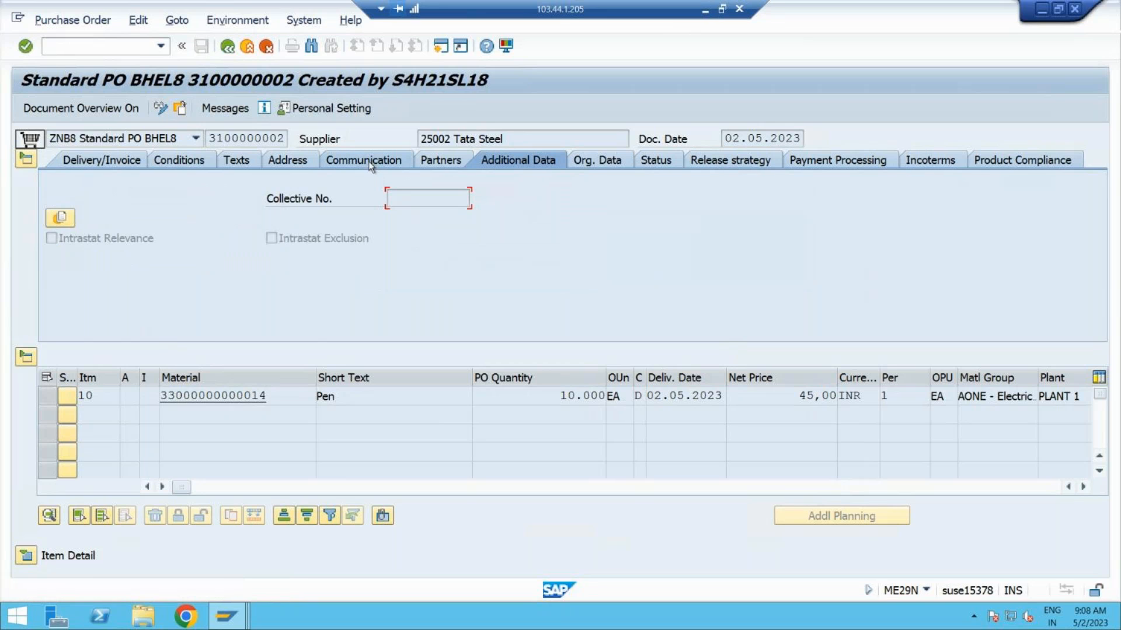
click(288, 161)
click(778, 202)
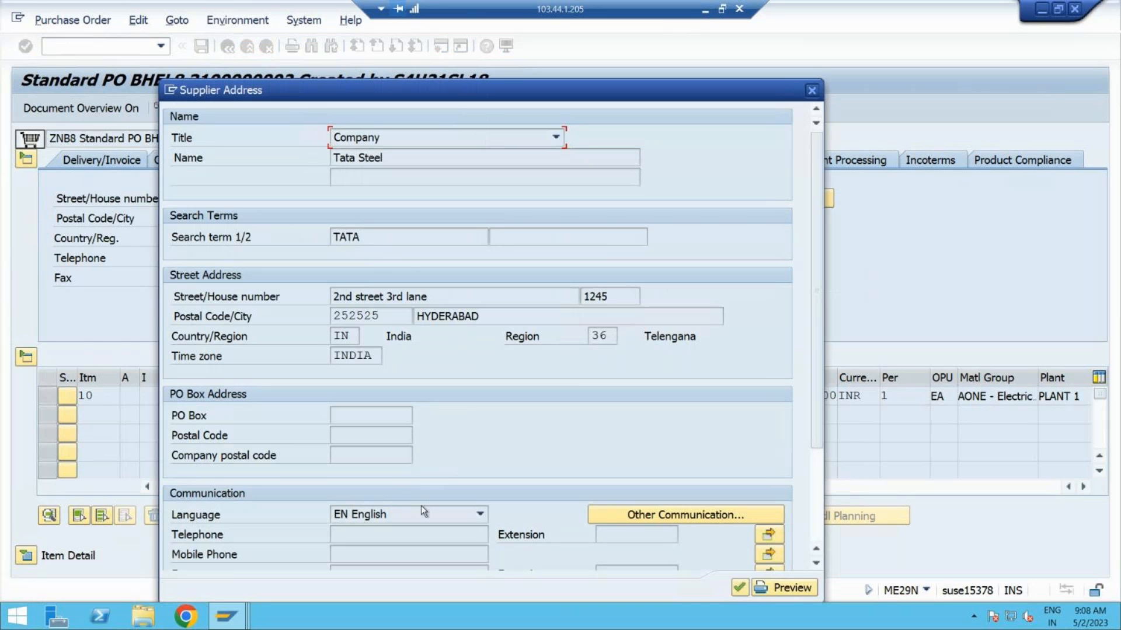
scroll(814, 403, down, 3)
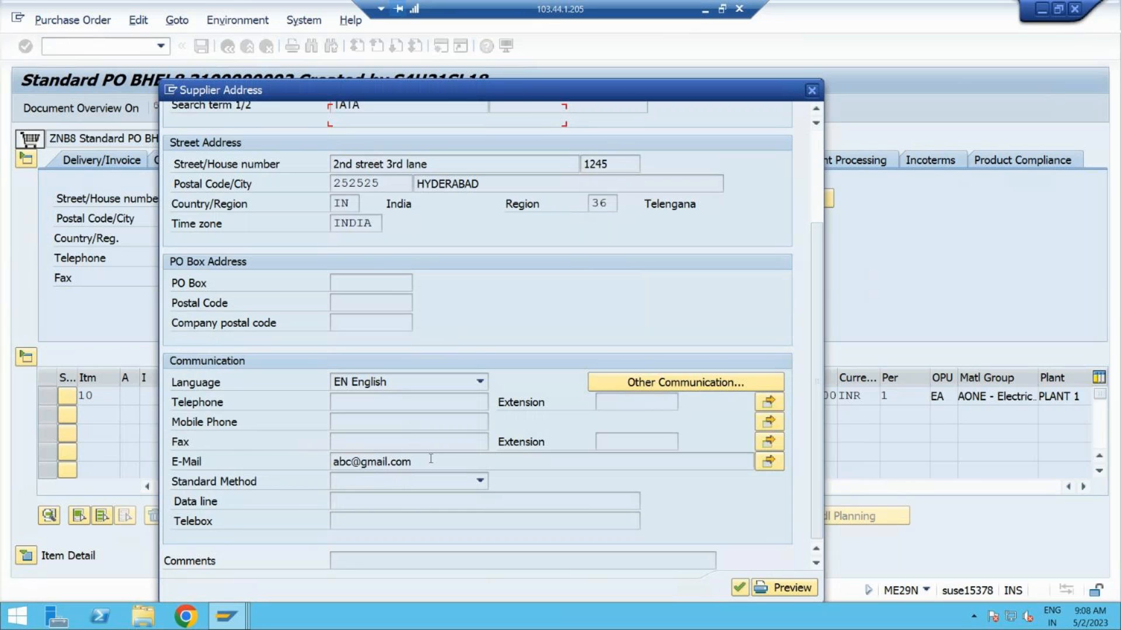
drag(413, 461, 275, 454)
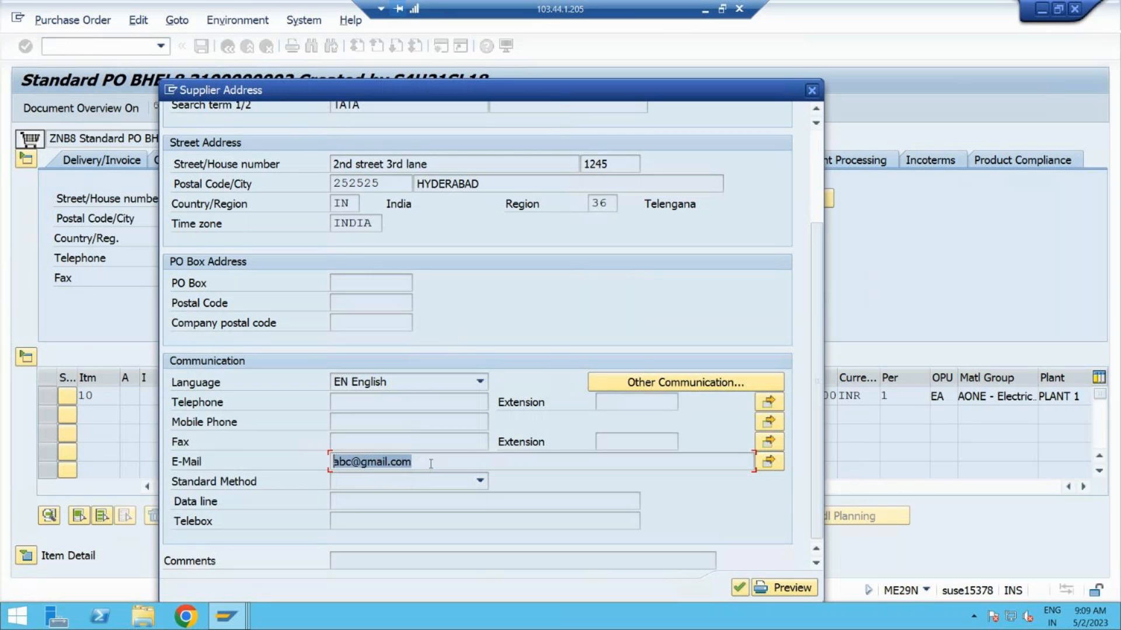
click(737, 586)
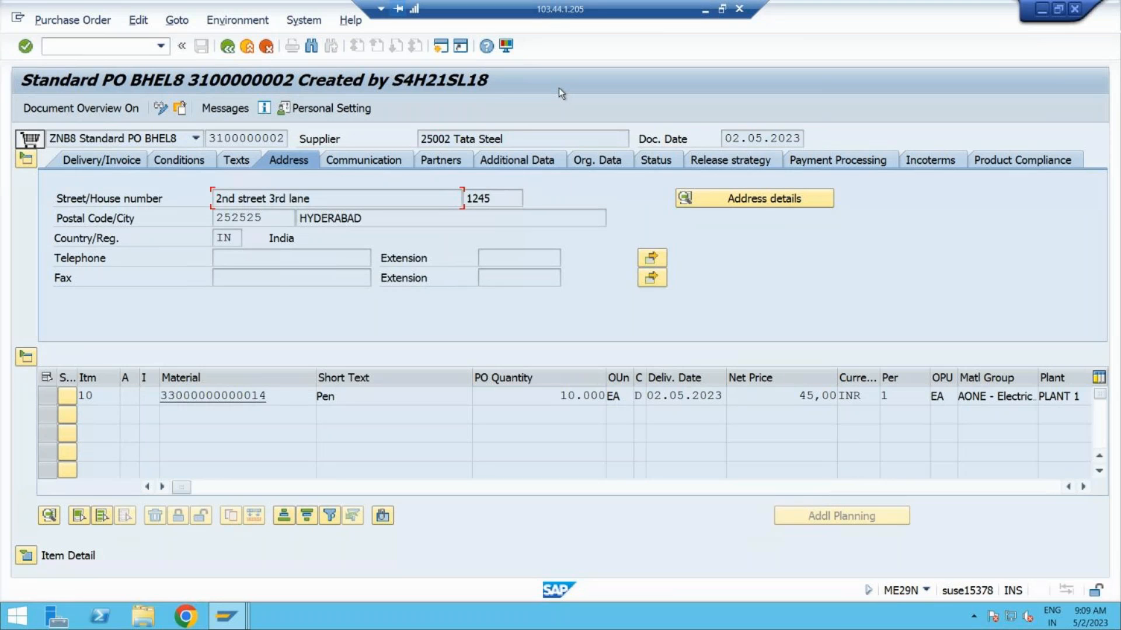
Review the order's release strategy at the VP level and compare it with the release code slide in PowerPoint
click(114, 47)
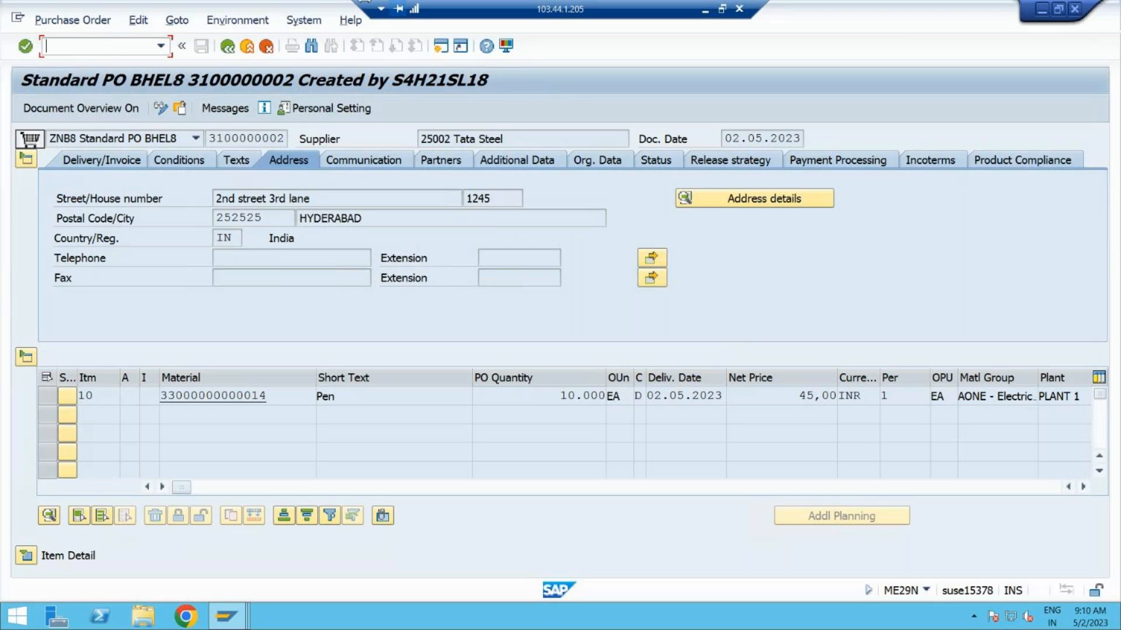
click(733, 160)
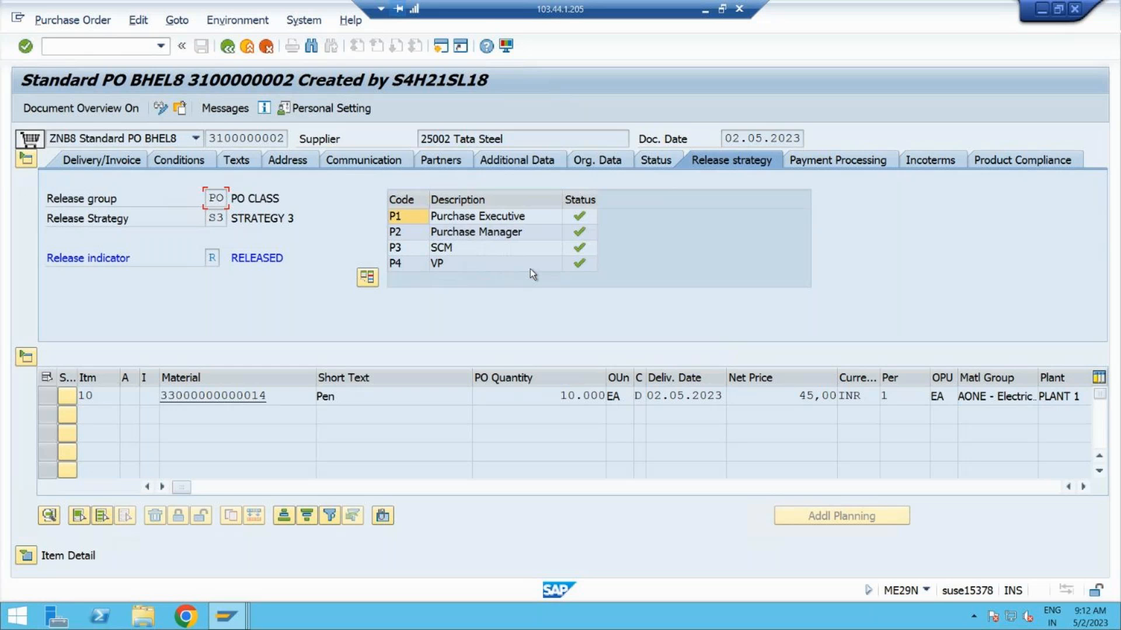
click(530, 268)
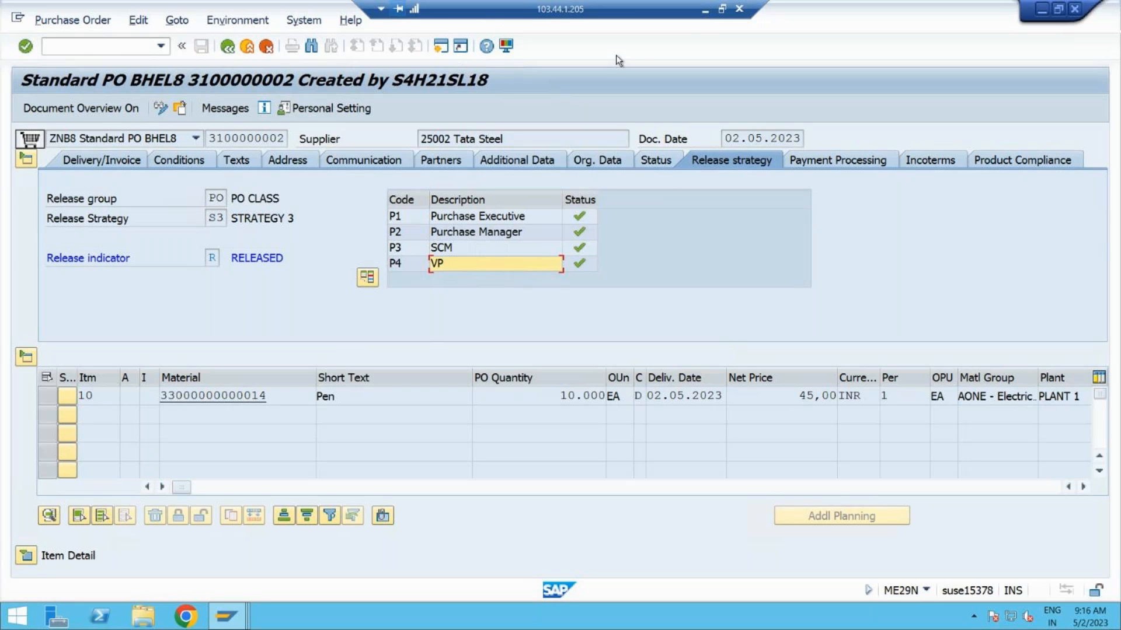
key(alt+Tab)
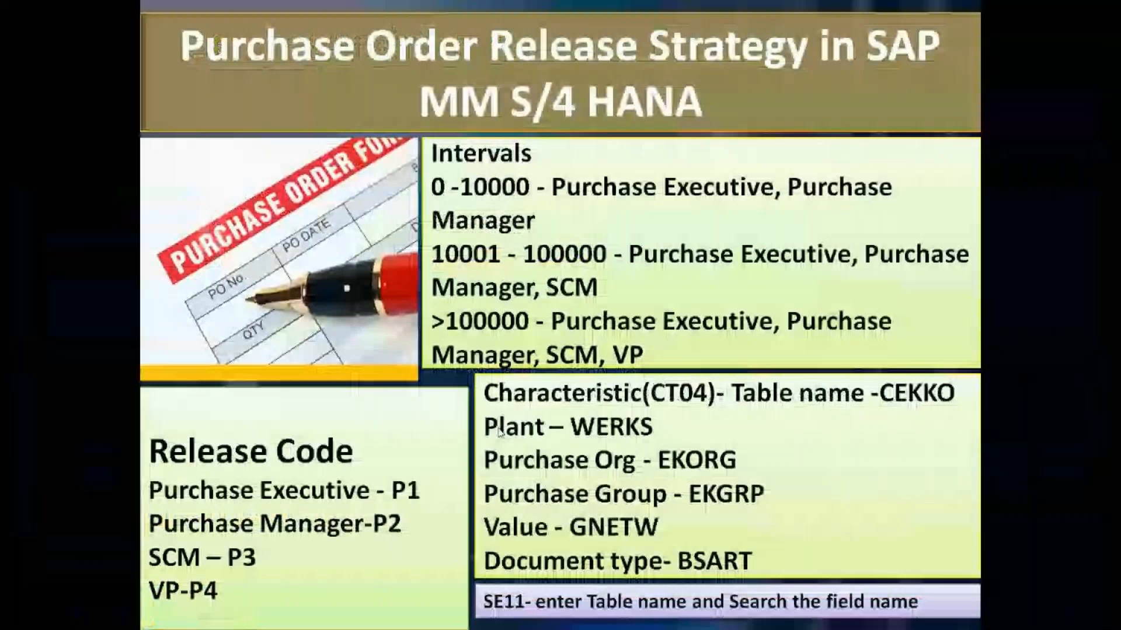
key(alt+Tab)
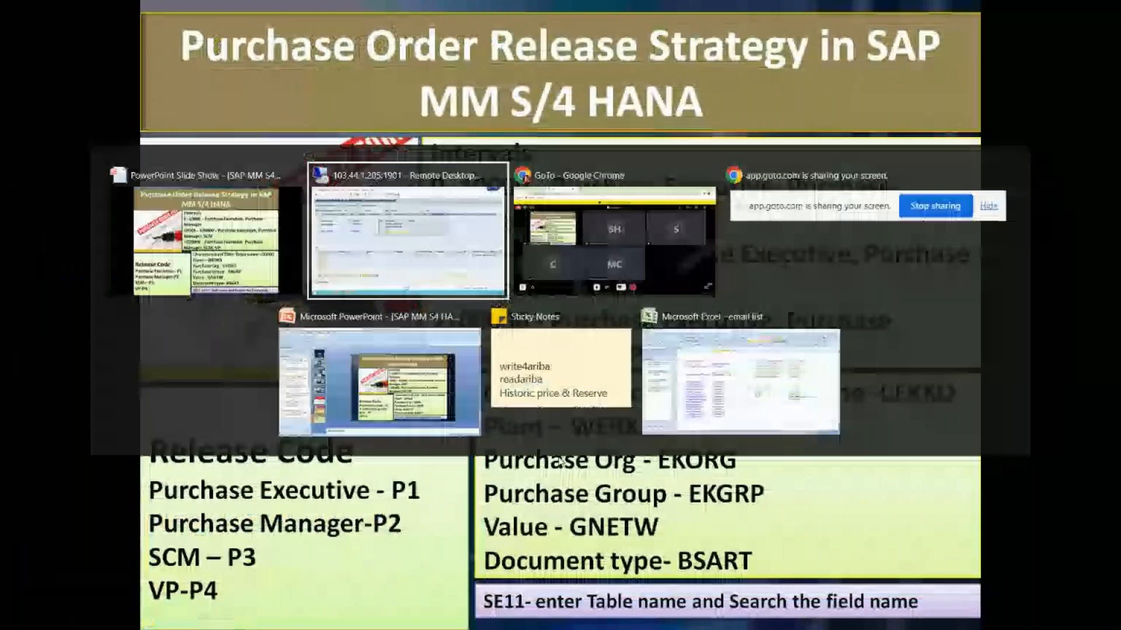